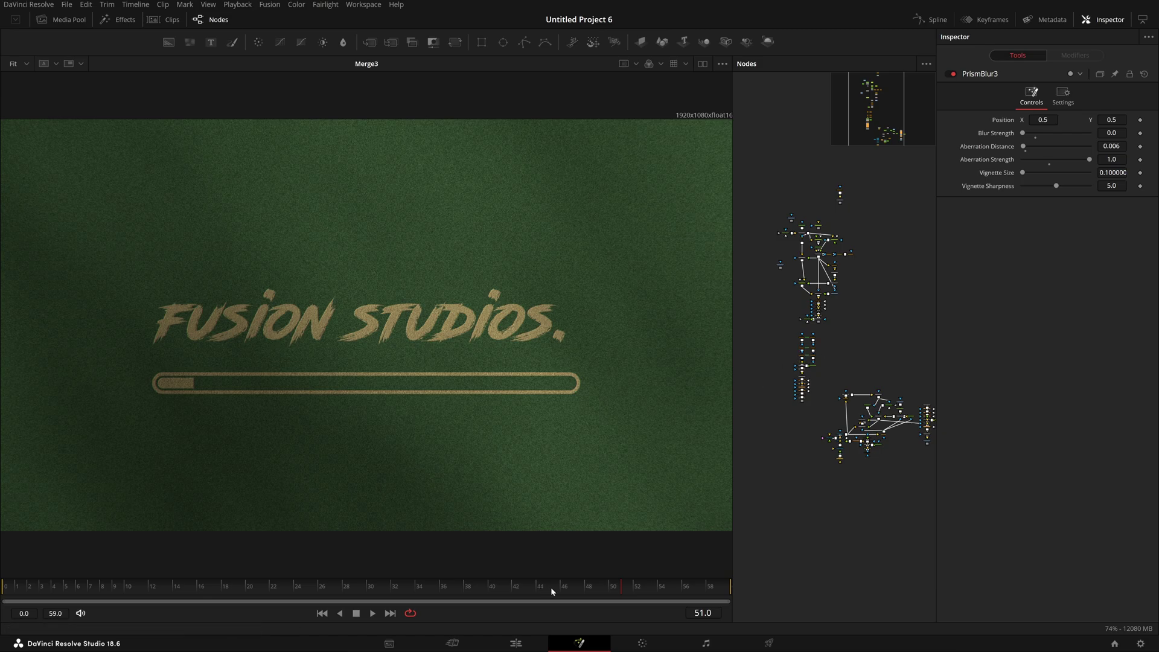
- Scrub through the animation to preview the title write-on and the progress bar filling up to frame 57
left_click_drag(551, 587, 45, 588)
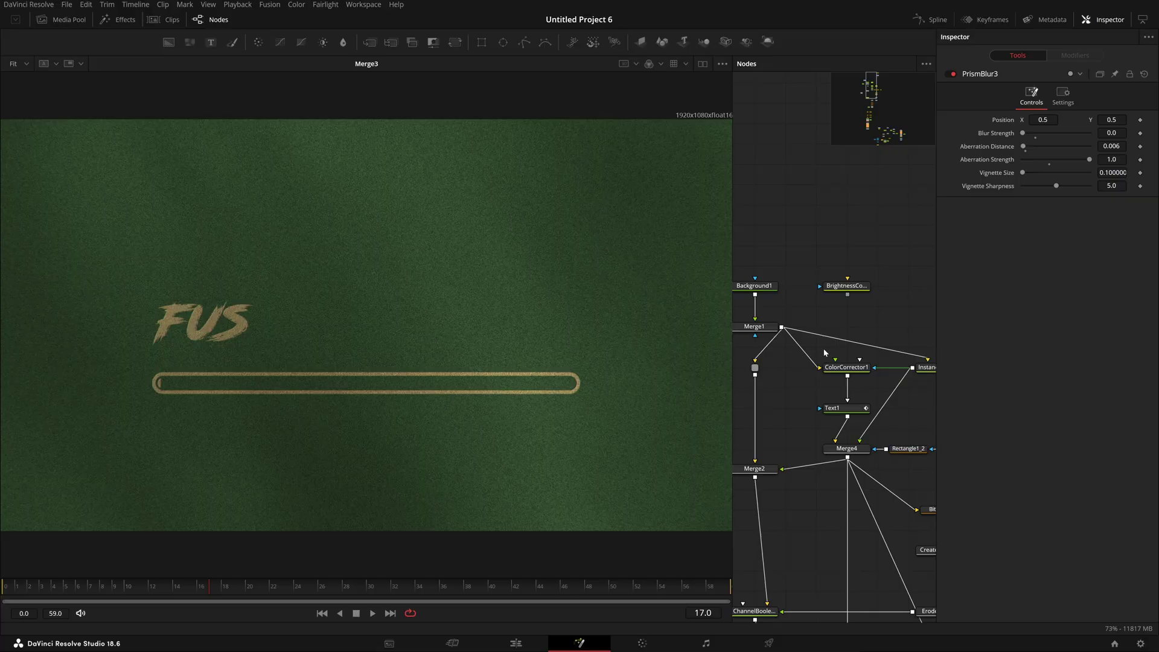
scroll(825, 353, "up", 2)
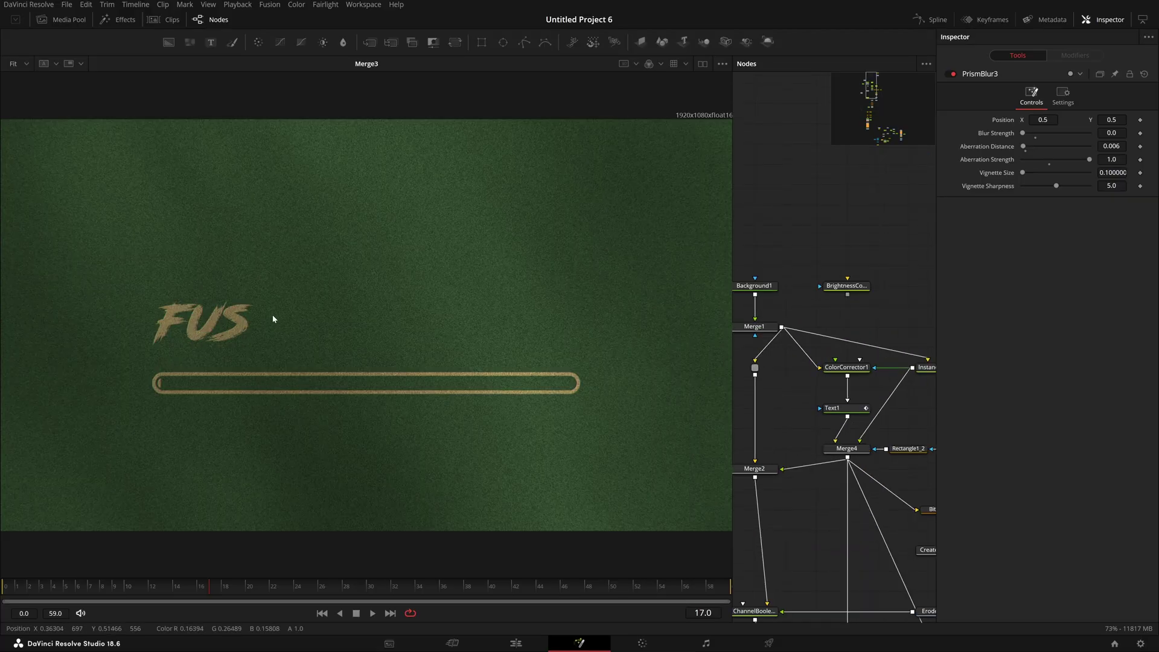
left_click(41, 604)
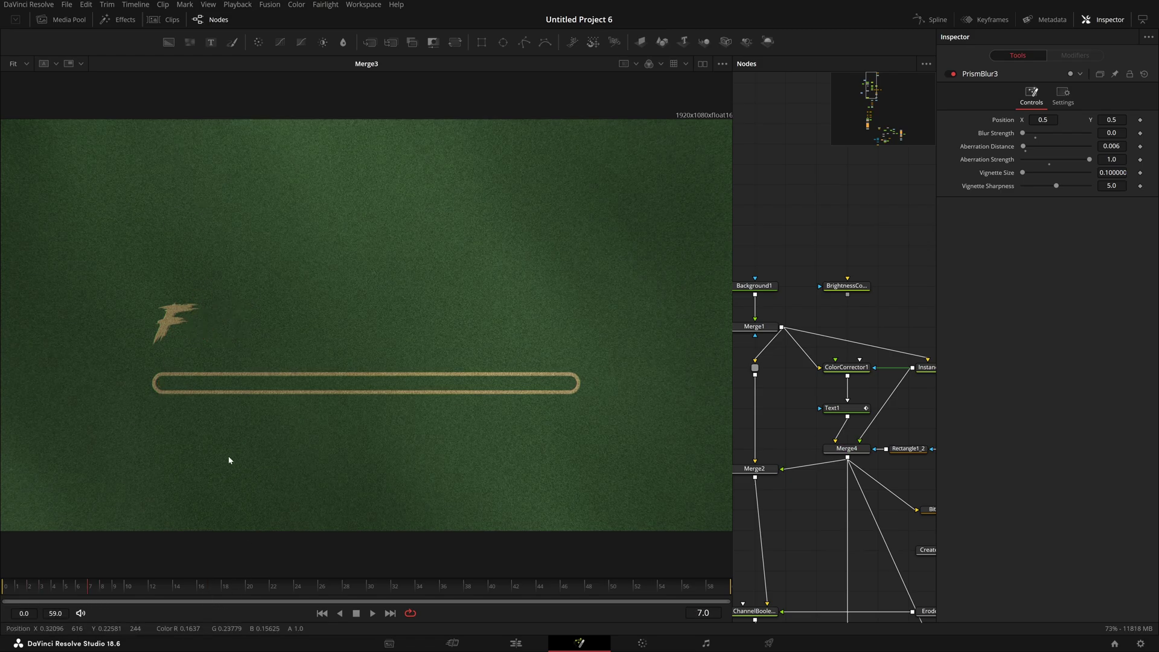
left_click(106, 588)
left_click_drag(149, 585, 703, 615)
left_click_drag(465, 619, 694, 591)
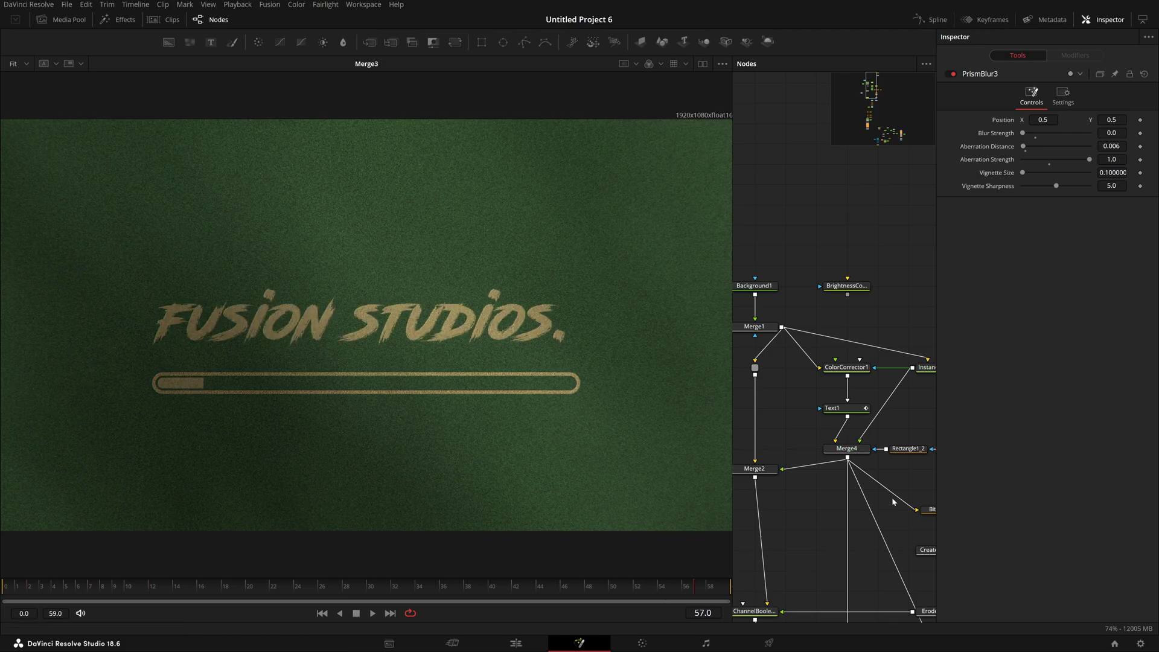
- Set PrismBlur1's vignette size to 0.3 and vignette sharpness to 3.0, and scrub through the animation to check the result
scroll(889, 497, "down", 6)
left_click(848, 446)
left_click_drag(903, 356, 851, 429)
left_click(849, 446)
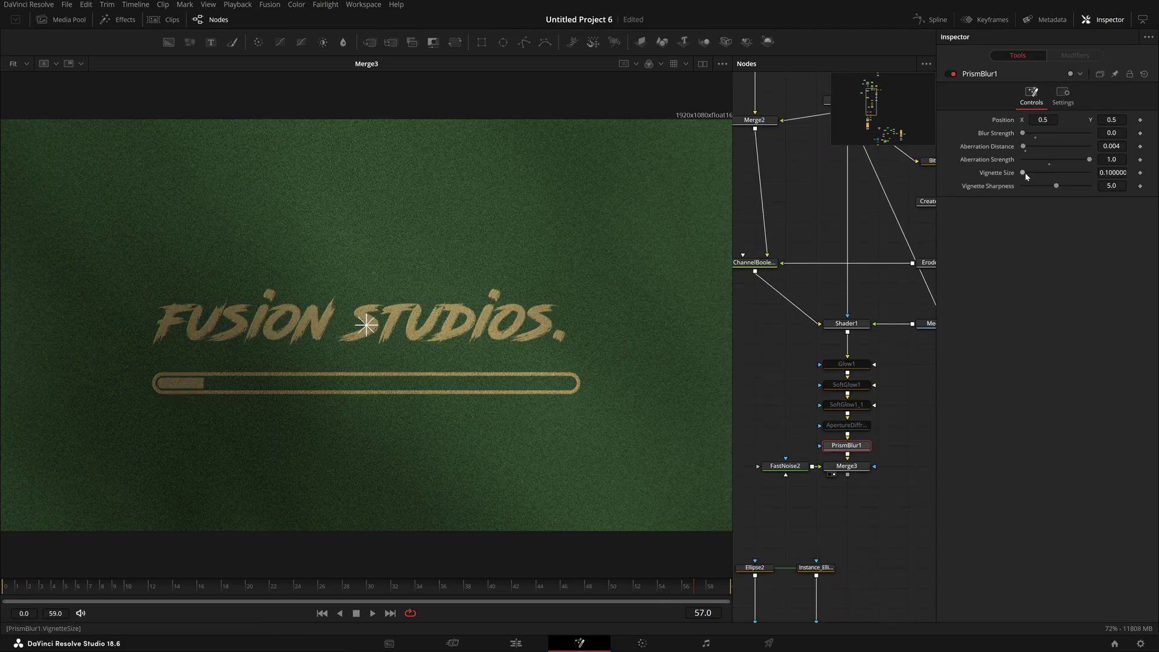
left_click_drag(1023, 174, 1037, 174)
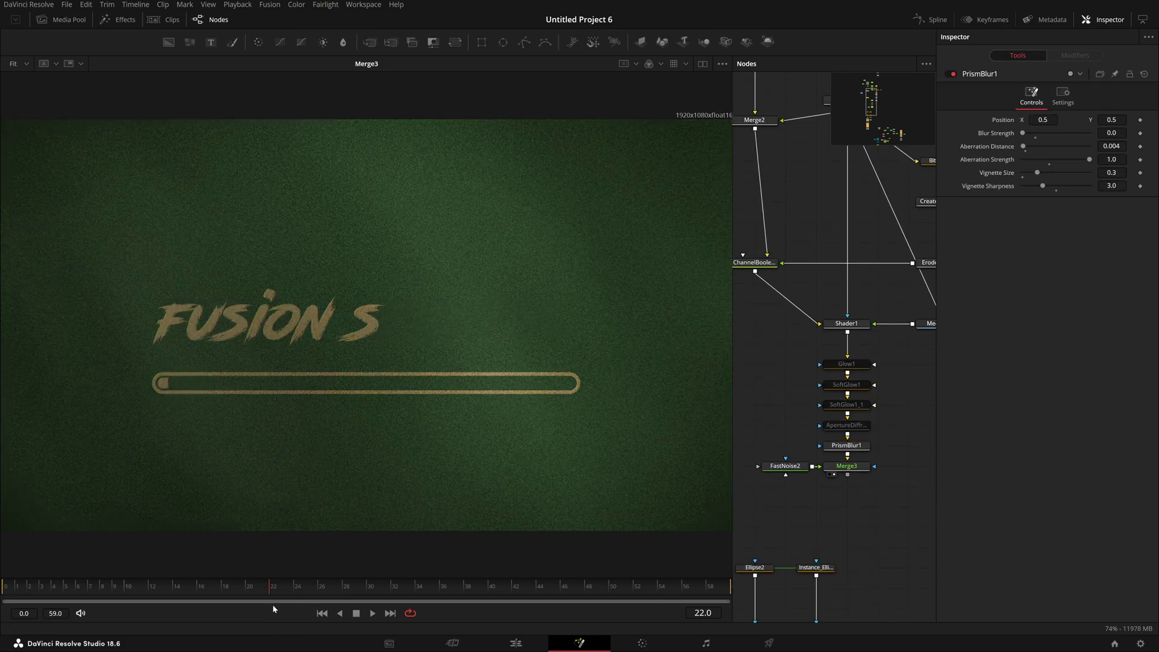
left_click_drag(274, 610, 595, 589)
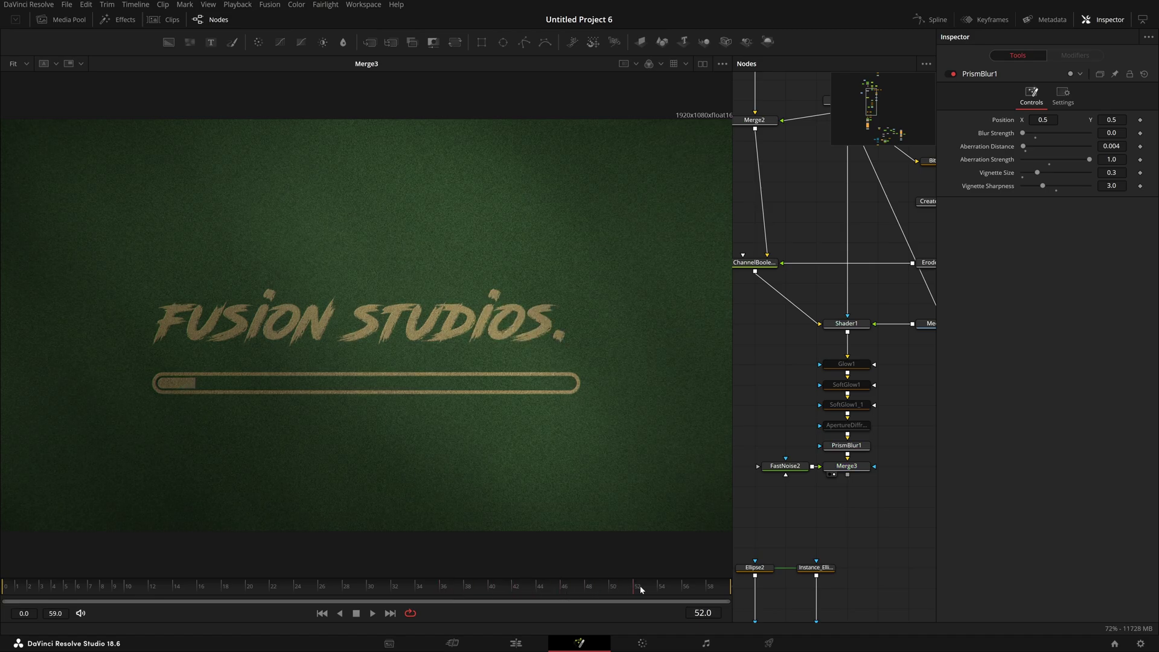
left_click_drag(194, 289, 572, 456)
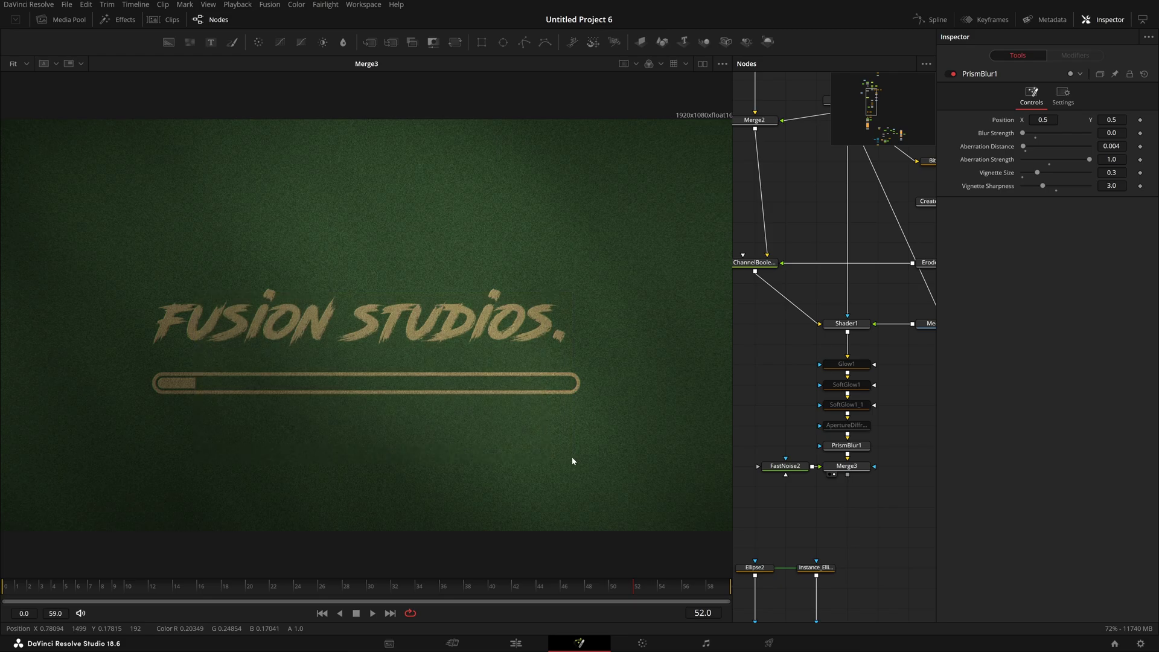
left_click_drag(628, 596, 589, 594)
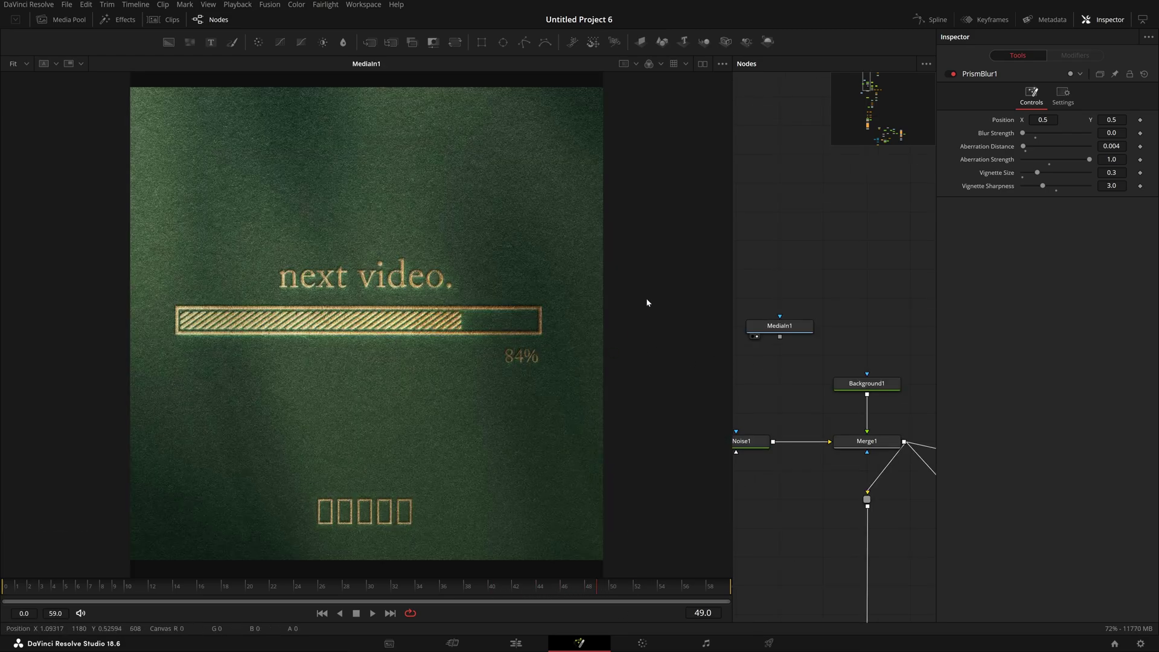
- Compare the MediaIn1 reference image with the Merge3 output in the viewer
left_click_drag(181, 201, 560, 449)
scroll(872, 481, "down", 10)
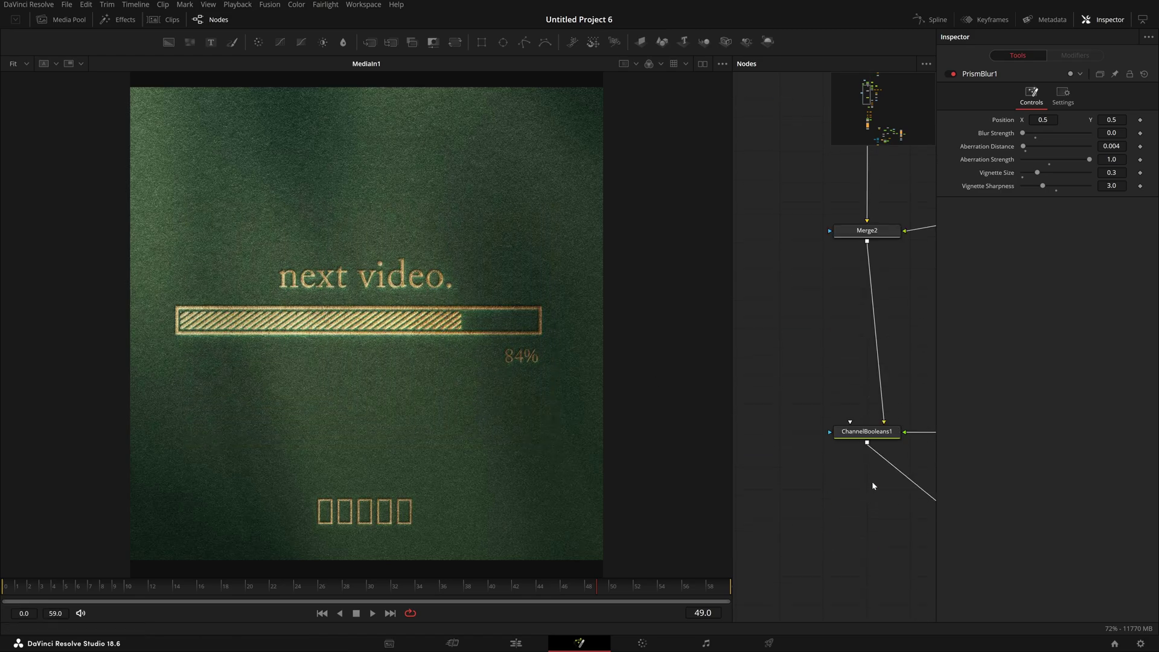
left_click_drag(885, 485, 796, 424)
left_click(886, 475)
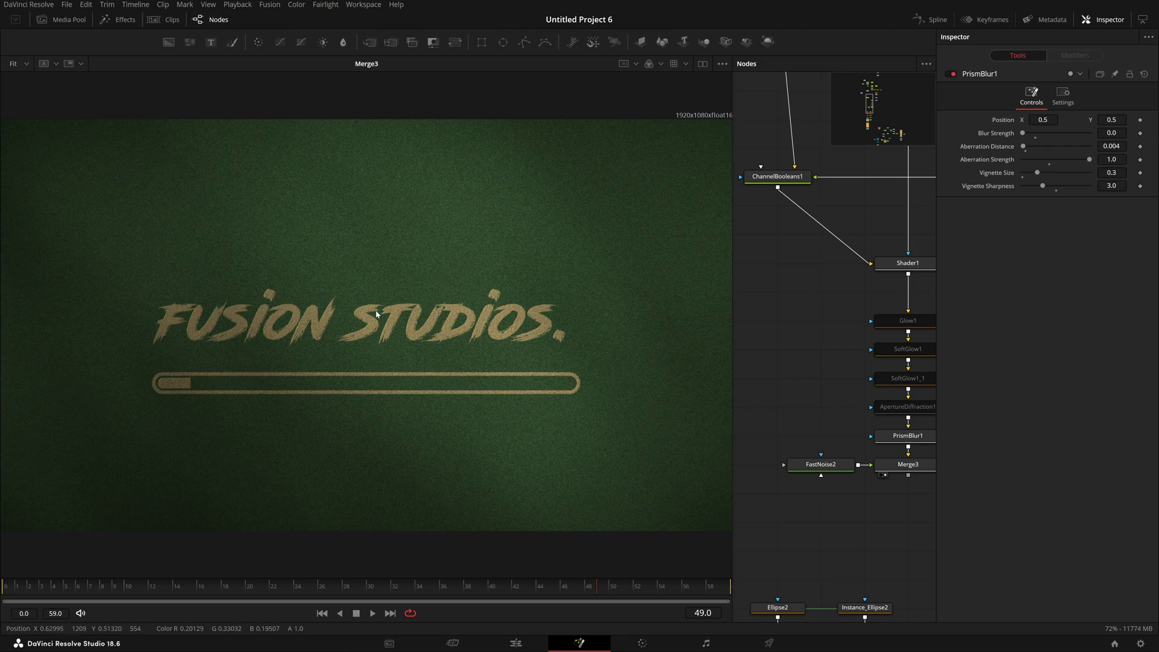
scroll(857, 419, "up", 1)
left_click_drag(843, 337, 808, 416)
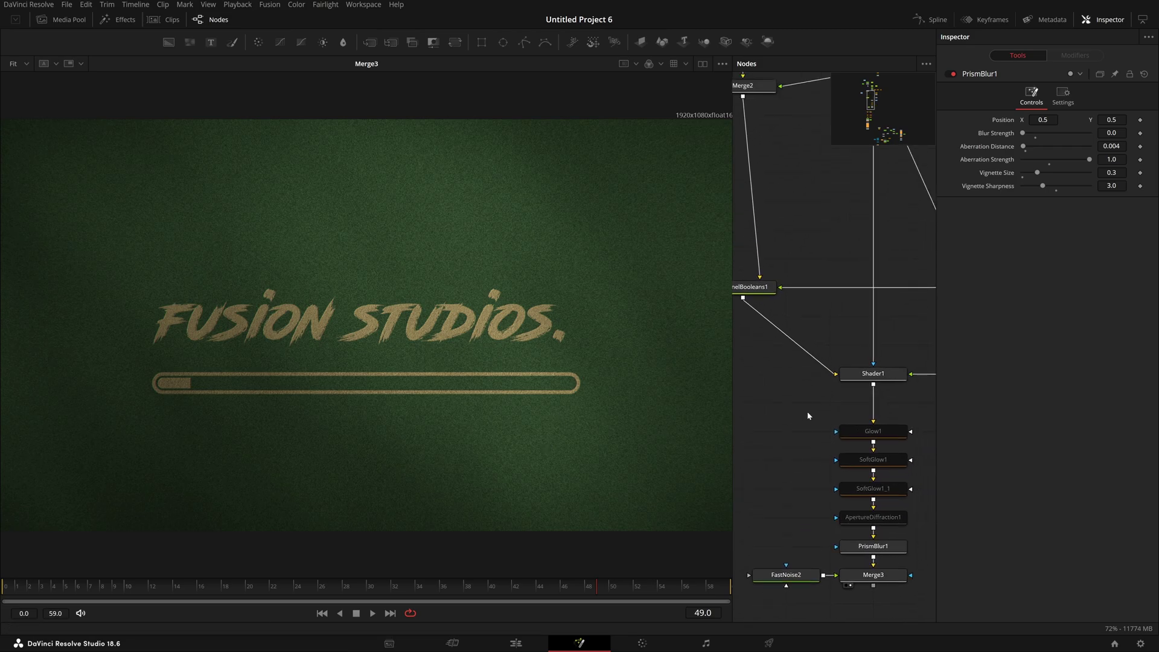
- Display the MediaIn1 reference, examine its embossed text and progress bar up close, and fit the image to the viewer again
left_click_drag(798, 132, 933, 606)
left_click(776, 255)
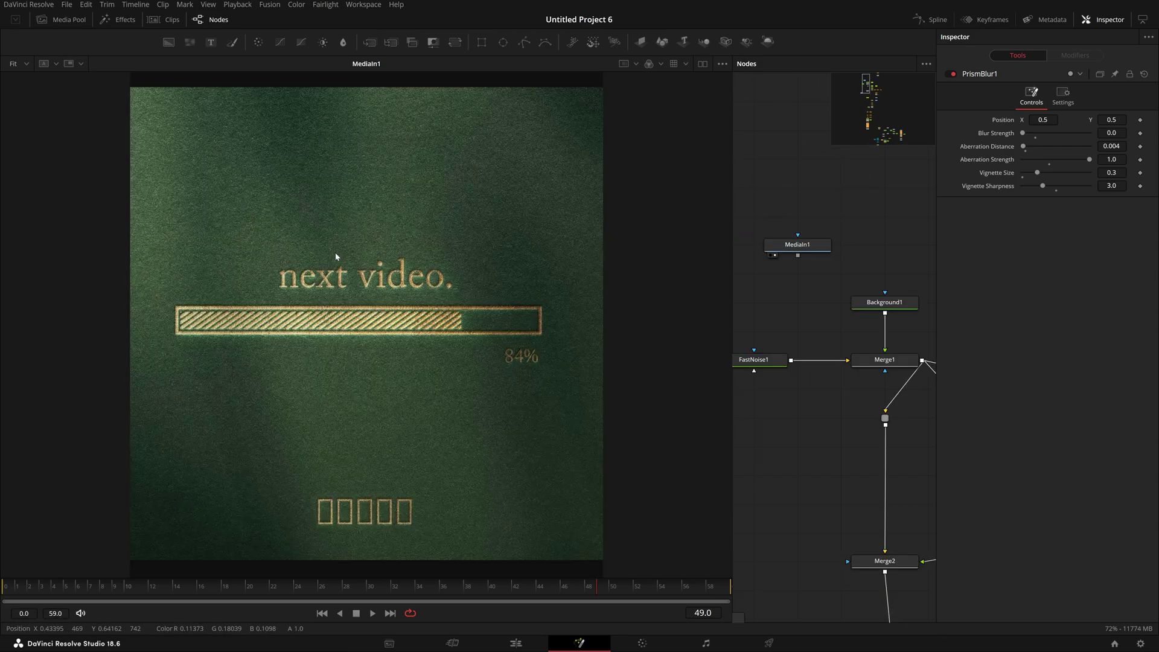
left_click_drag(214, 305, 485, 401)
scroll(351, 342, "up", 5)
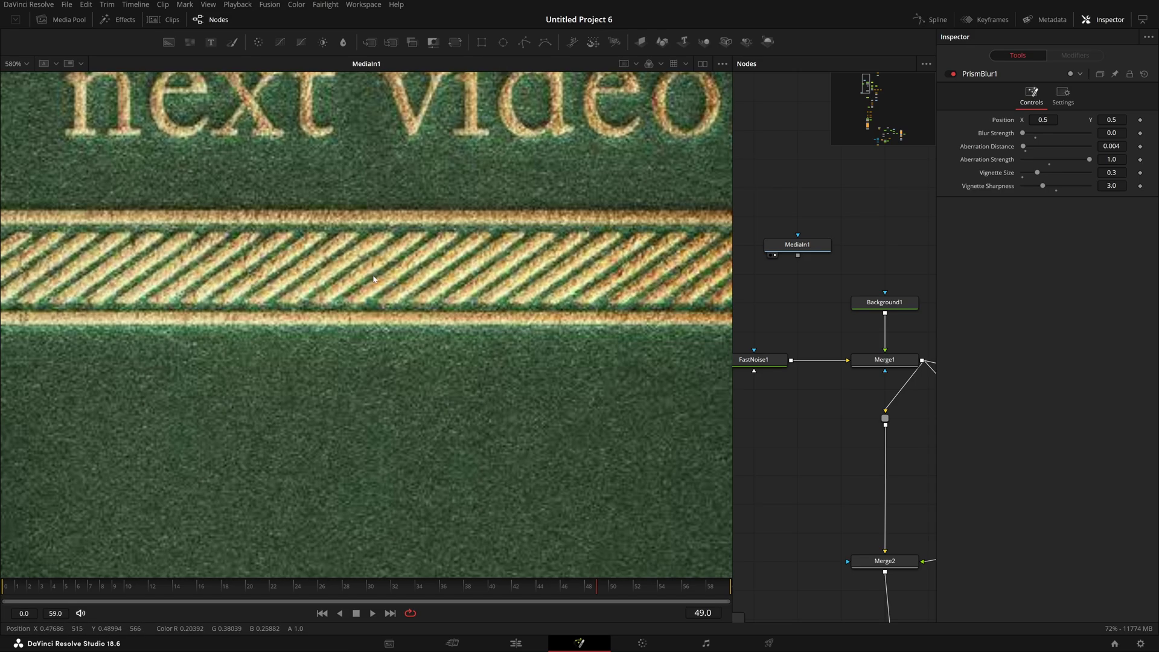
scroll(369, 274, "up", 3)
scroll(489, 261, "down", 3)
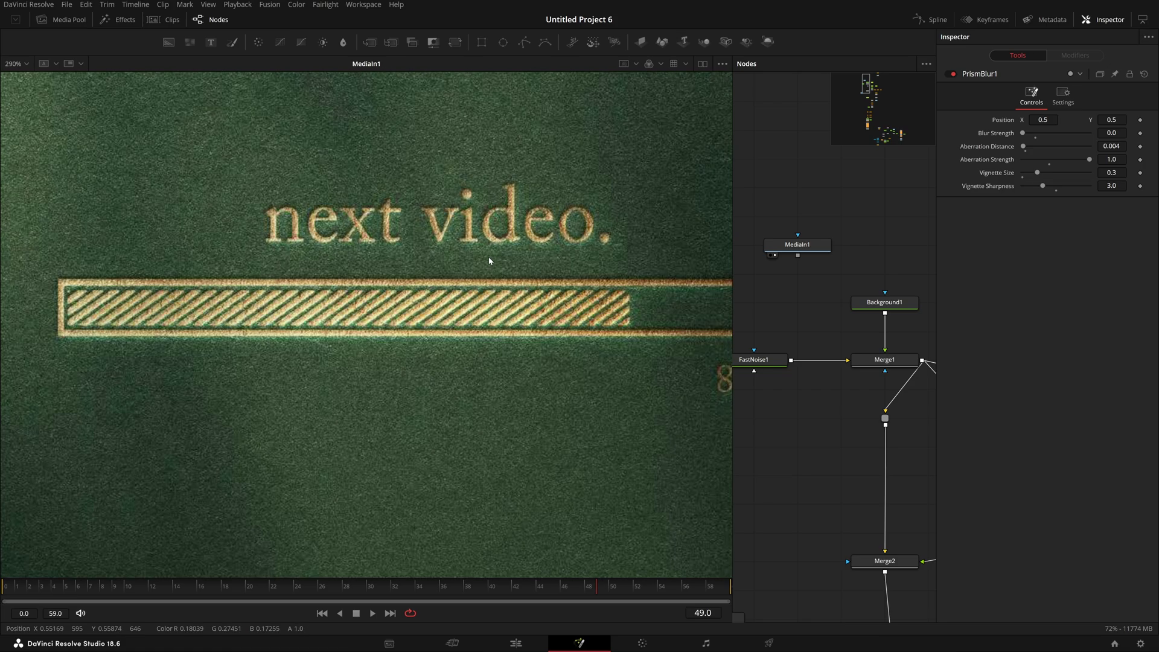
left_click_drag(490, 259, 389, 342)
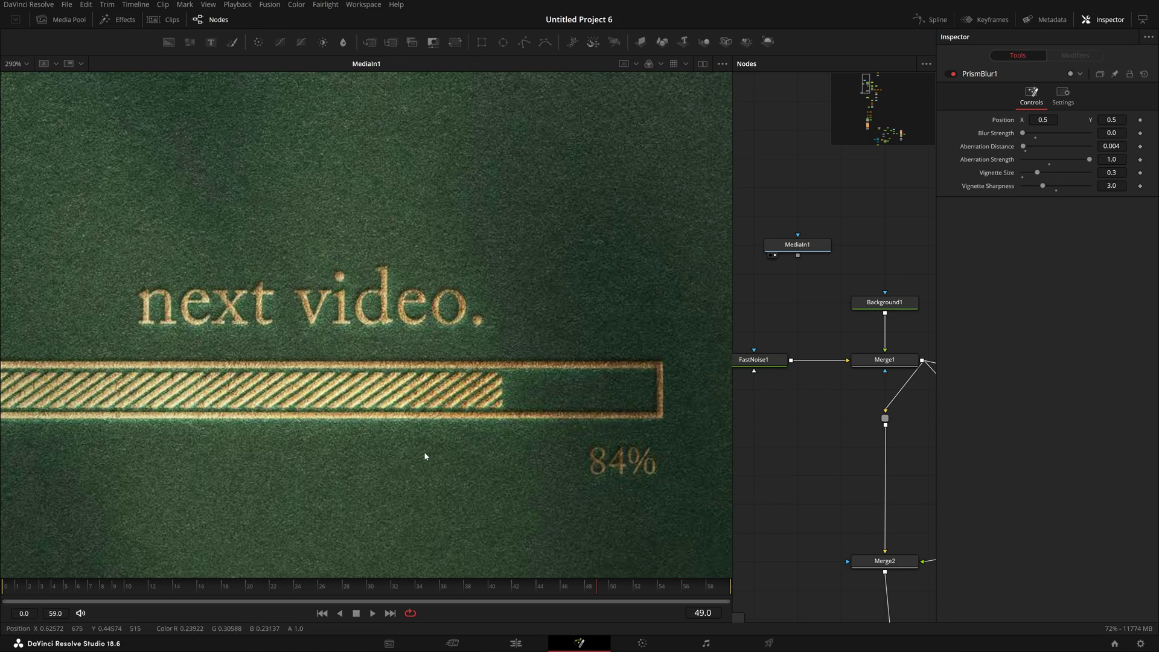
left_click_drag(406, 451, 651, 471)
scroll(427, 401, "down", 6)
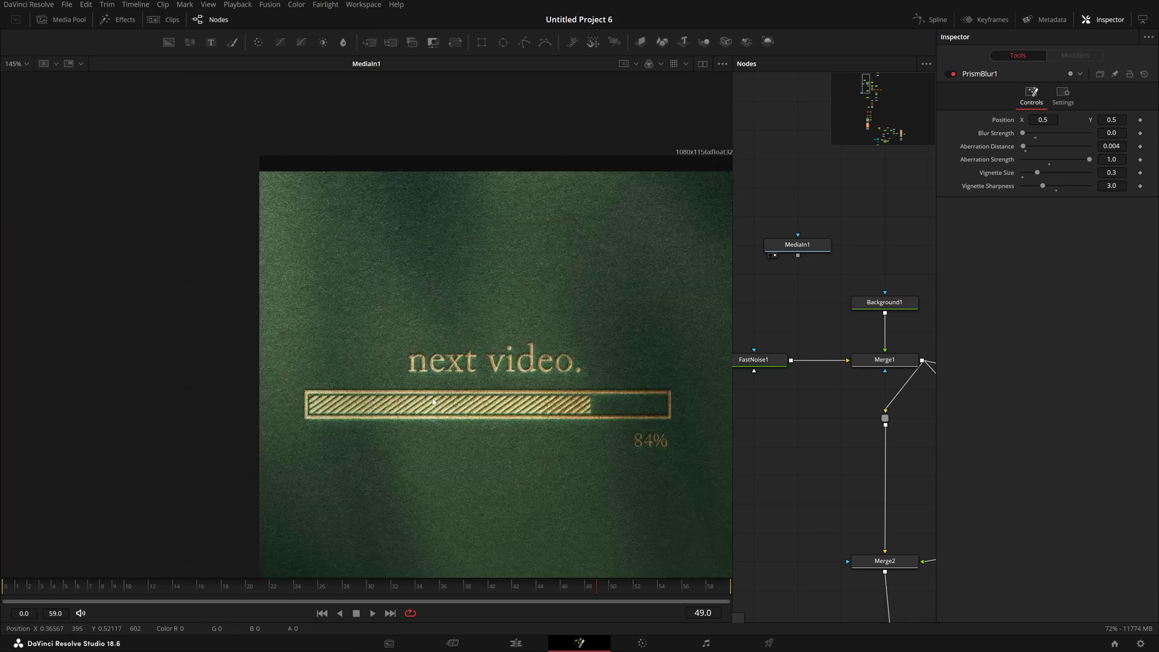
scroll(473, 391, "up", 6)
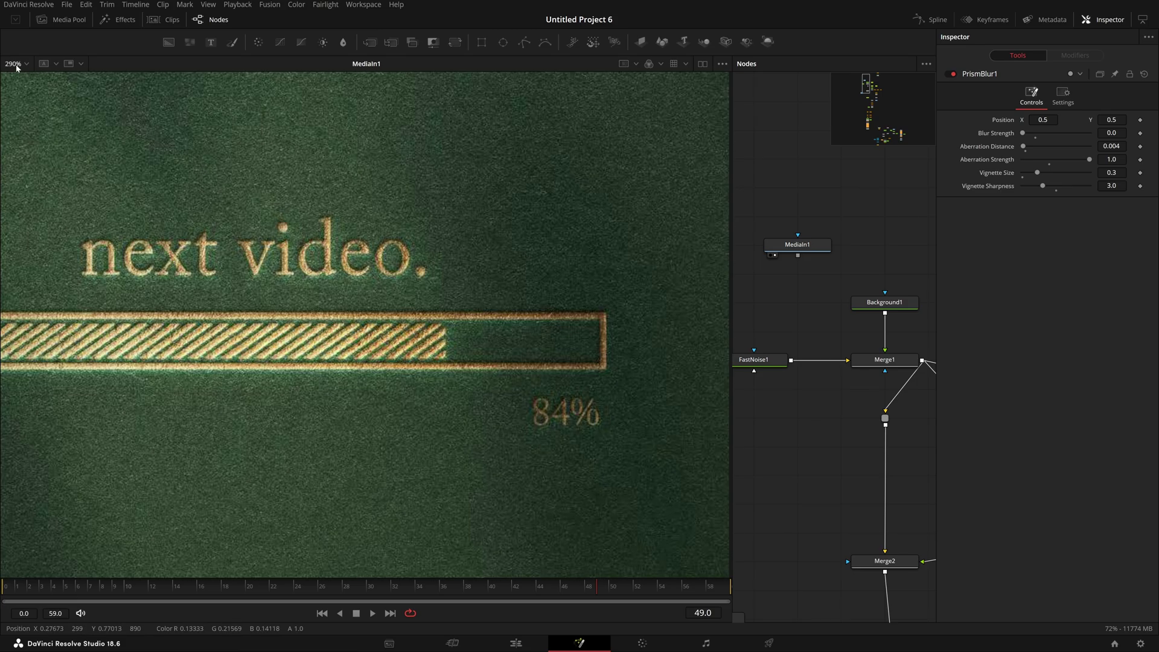
left_click(24, 65)
left_click(21, 79)
- Display the Merge3 output in the viewer and move the playhead to frame 29
scroll(863, 430, "down", 3)
scroll(864, 433, "down", 5)
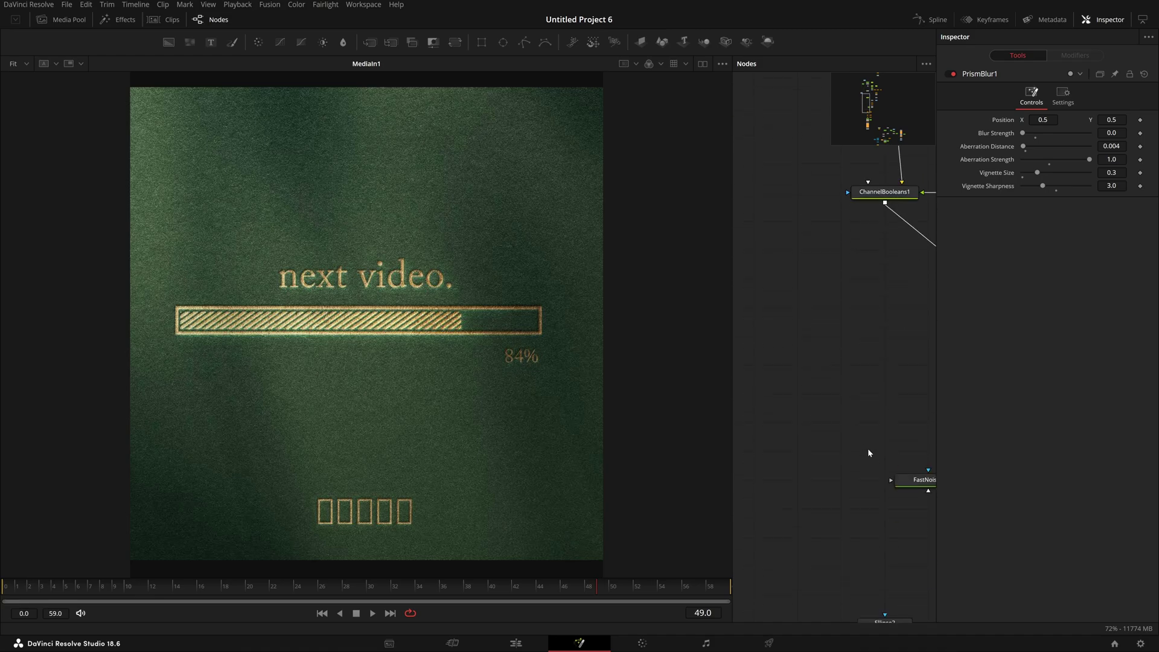
left_click_drag(805, 304, 683, 87)
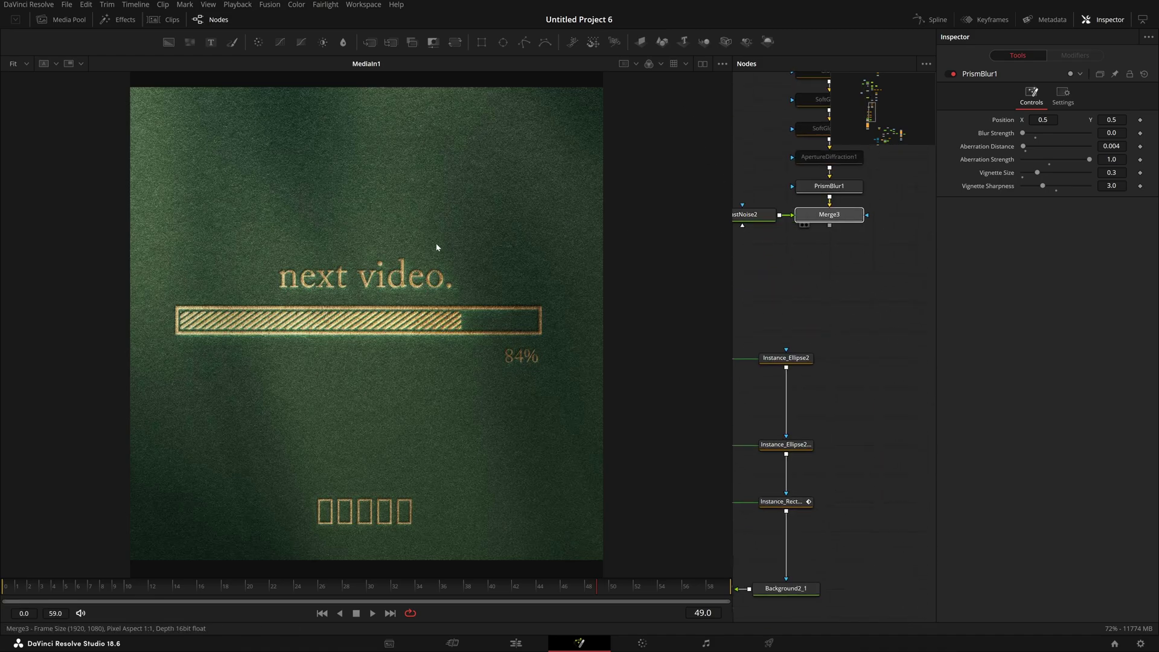
left_click(803, 225)
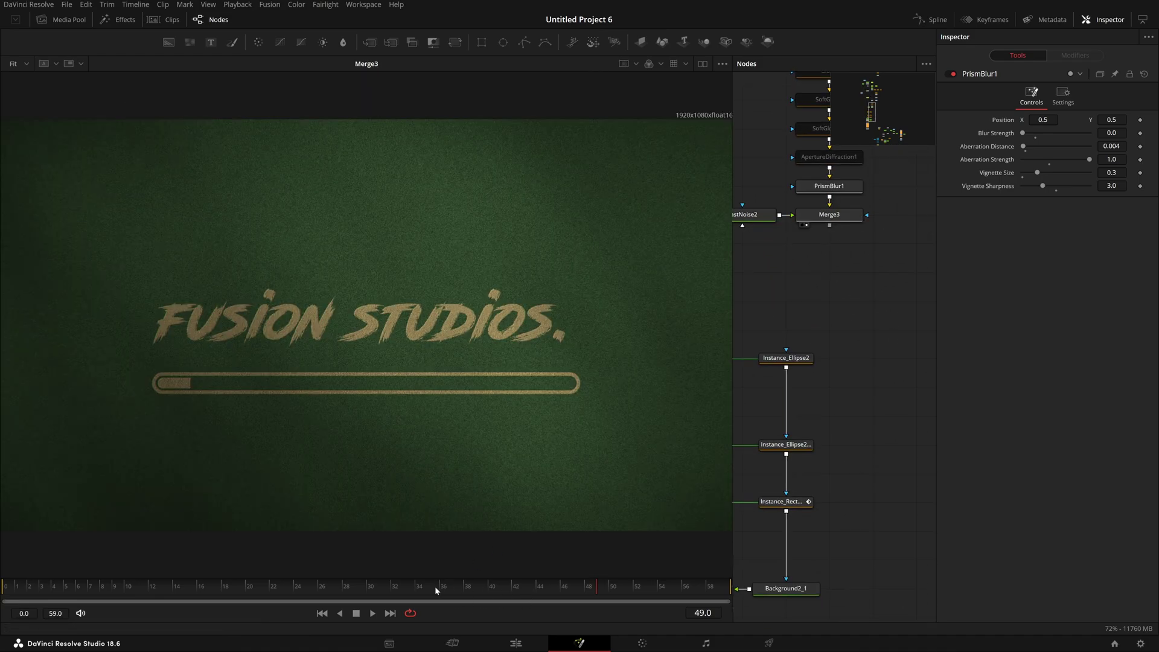
left_click_drag(416, 594, 355, 596)
- Display the Background1 node in the viewer and show its color settings
scroll(828, 449, "down", 10)
scroll(864, 458, "up", 8)
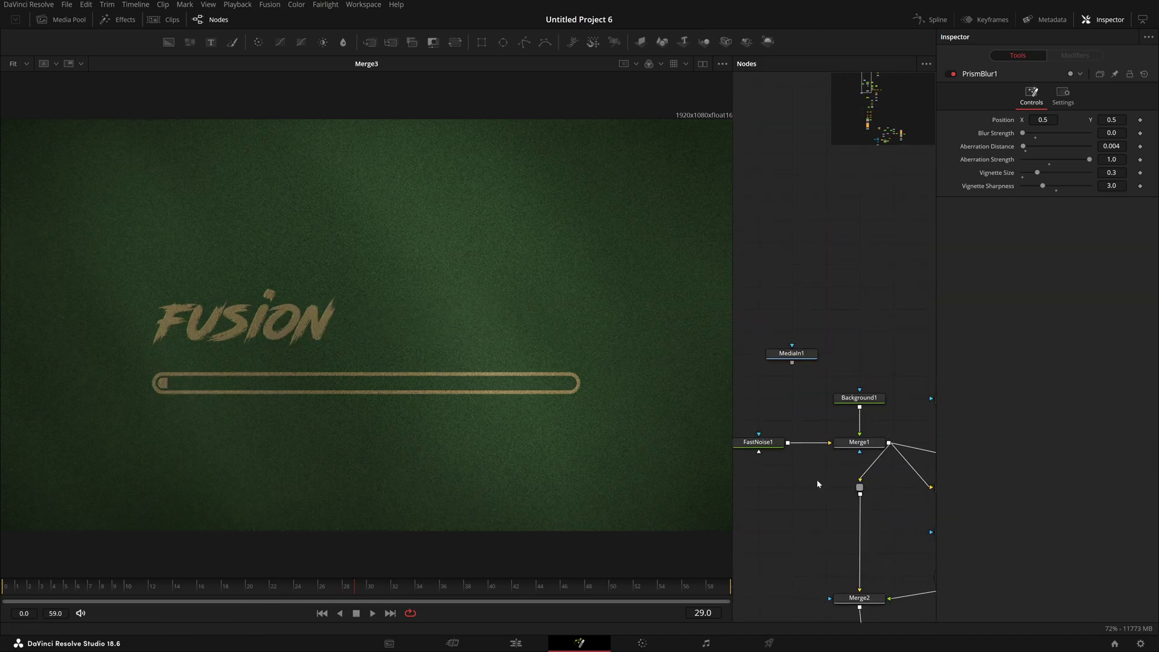
left_click(844, 407)
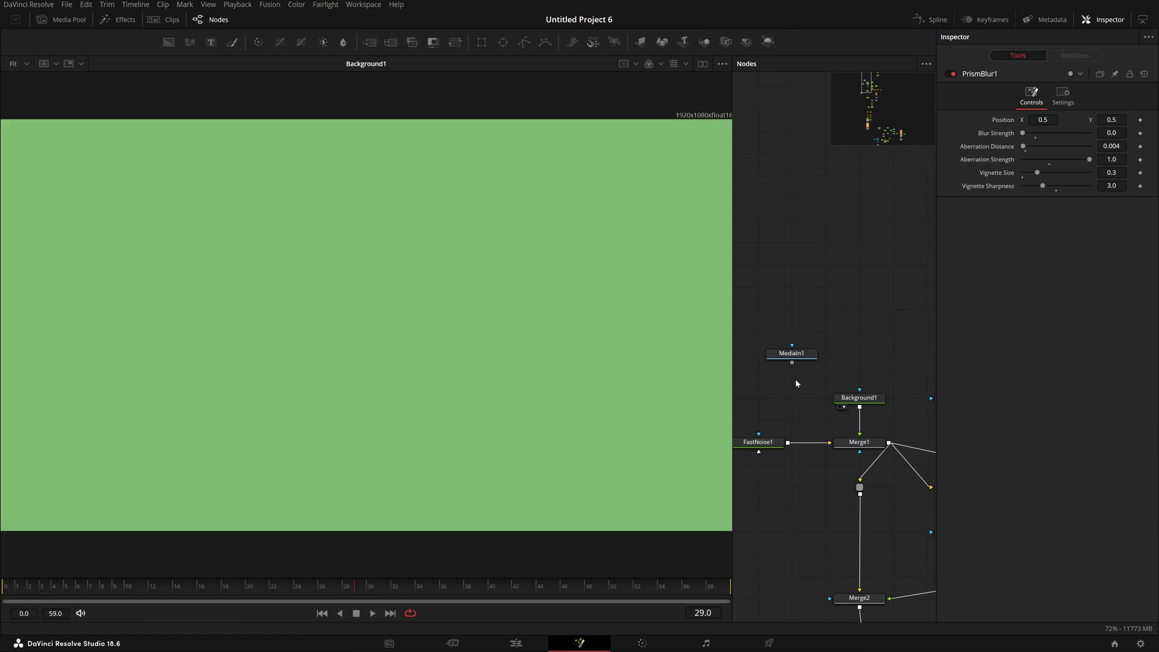
left_click(855, 399)
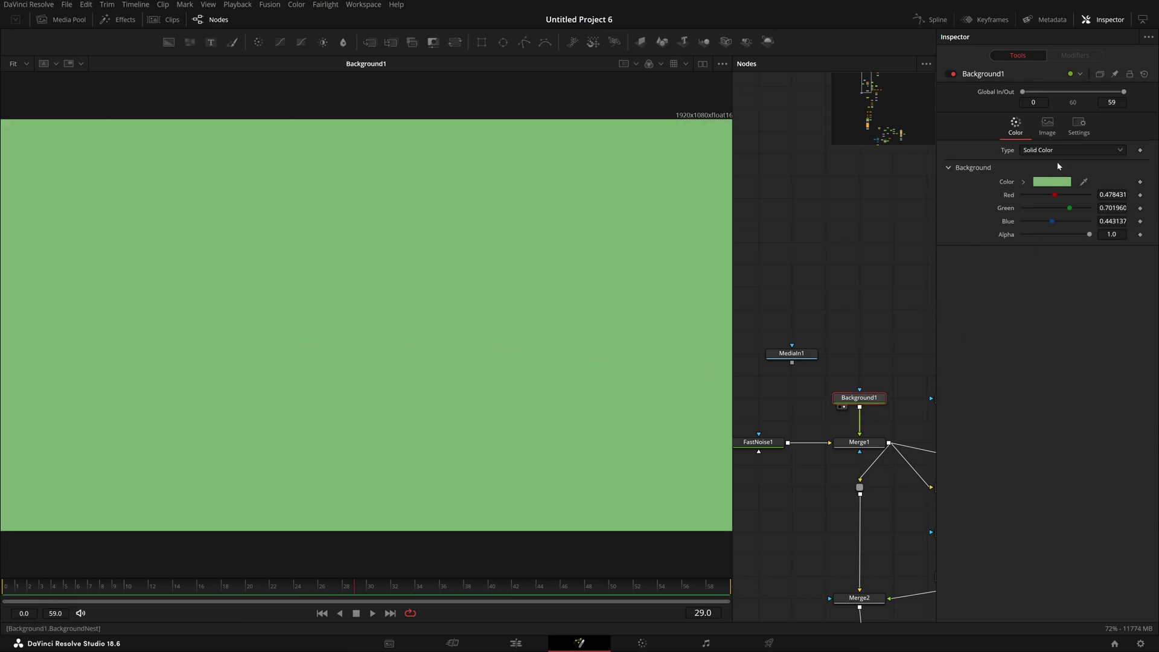
- Display the FastNoise1 node and examine its noise and color settings
left_click(744, 452)
left_click(756, 444)
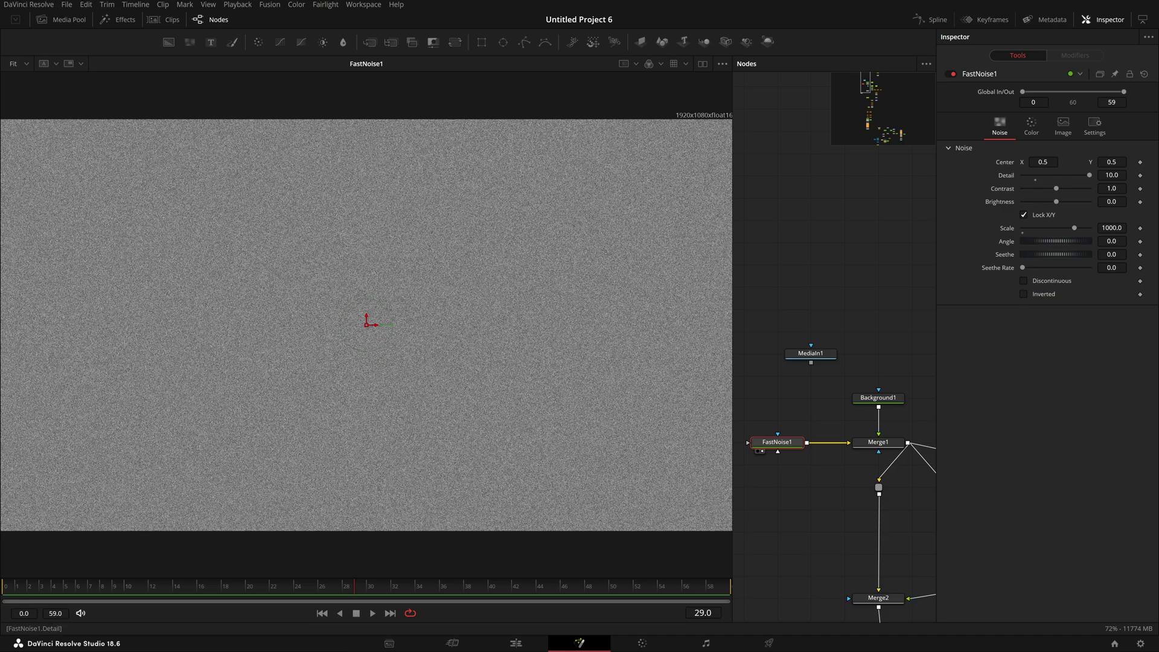
left_click(1032, 127)
left_click(1000, 127)
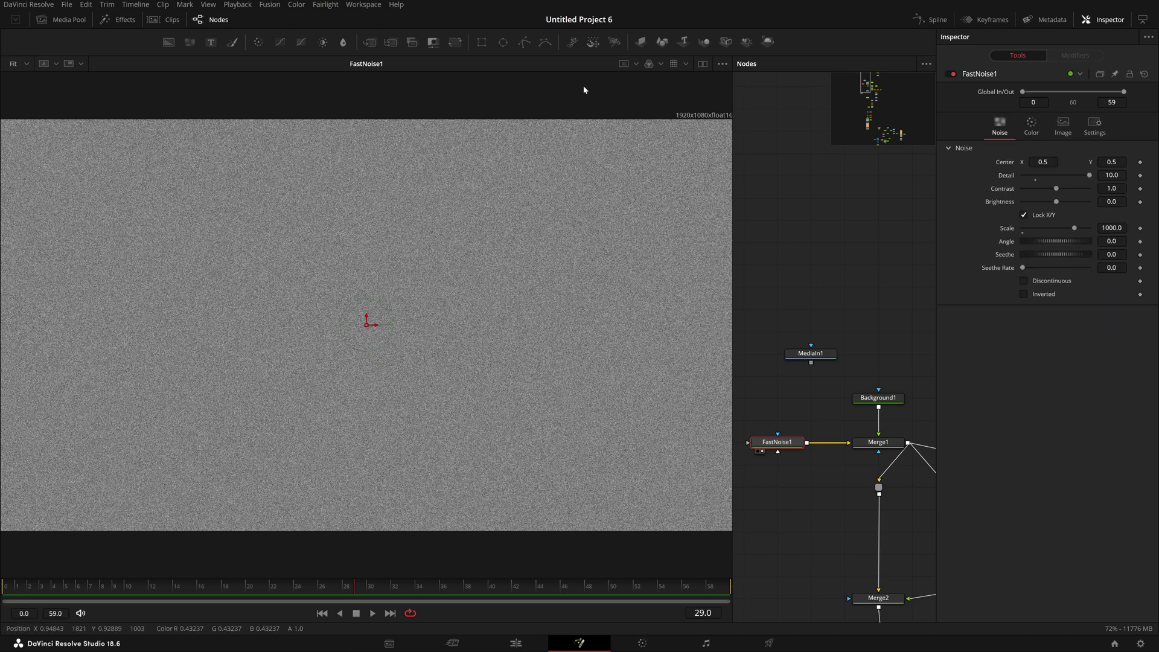
left_click(1033, 127)
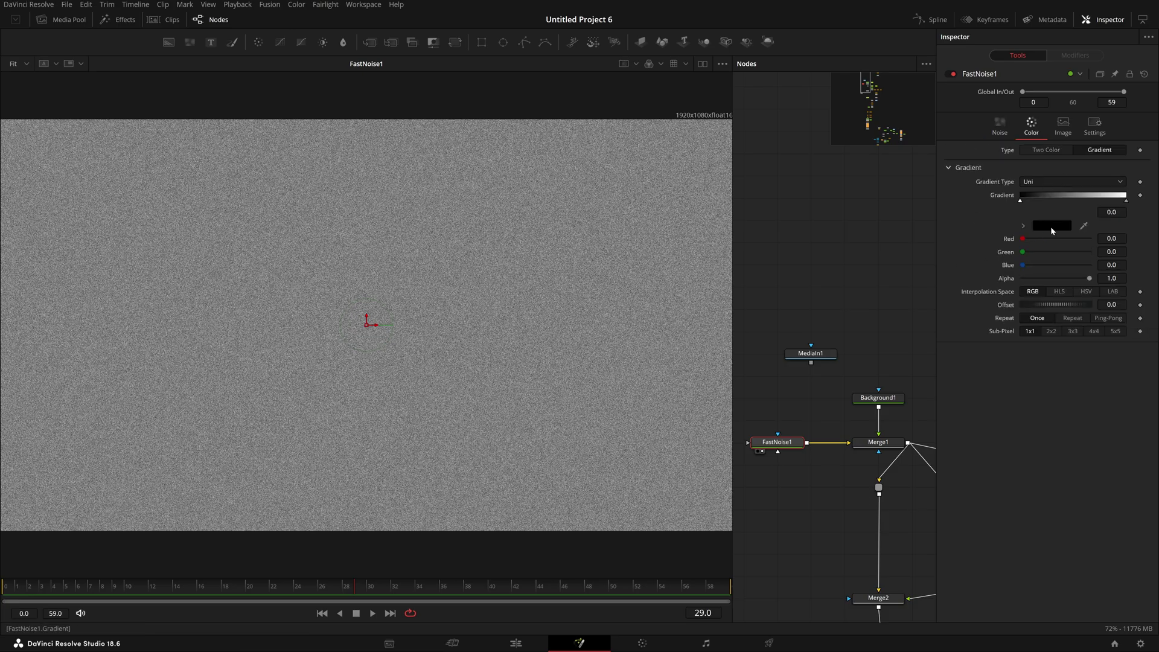
- Display Merge1 to view the noise over the background and examine its apply mode
left_click_drag(799, 398, 704, 298)
left_click(801, 347)
key("2")
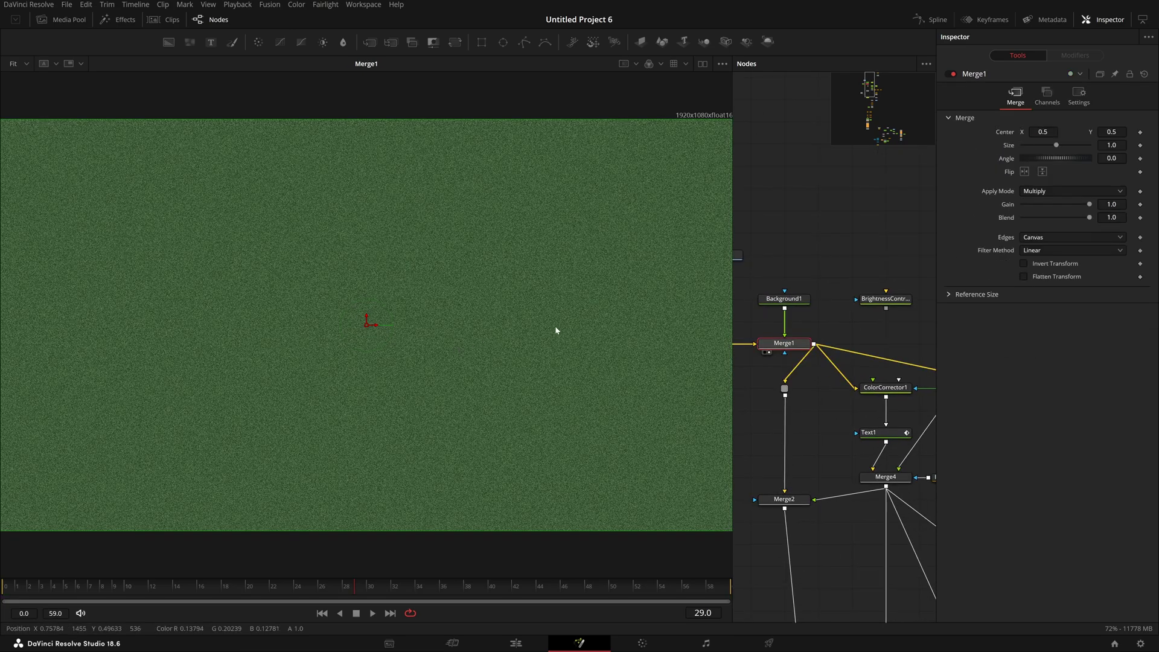
left_click(763, 376)
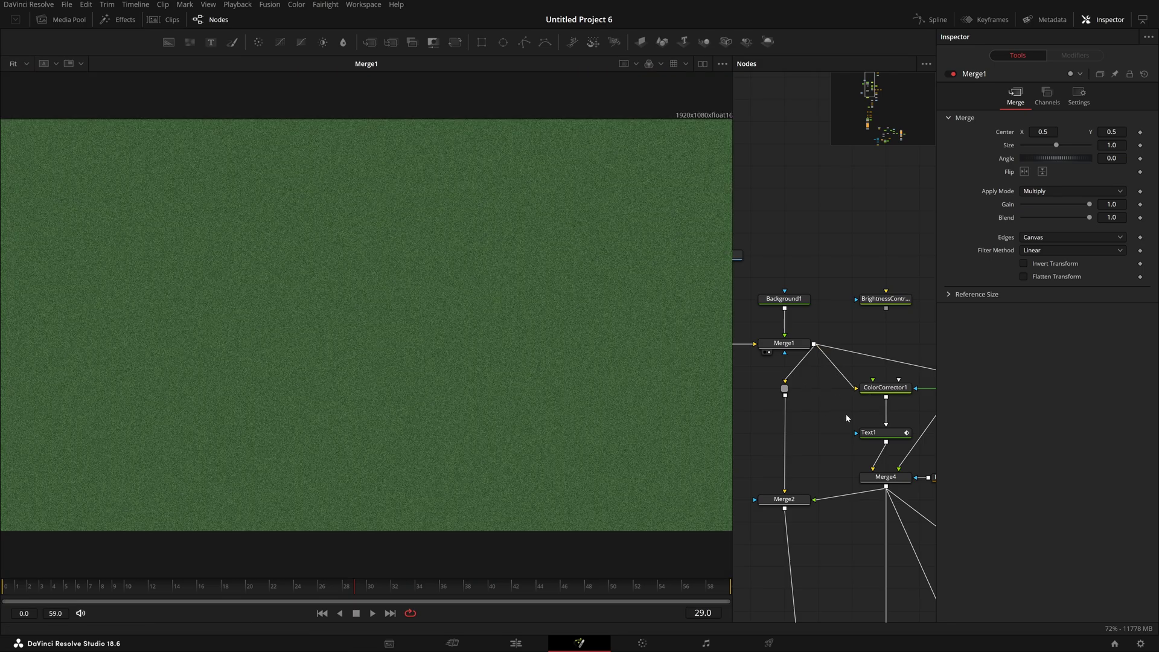
- Follow the Merge1 branch and display the ColorCorrector1 output in the viewer
scroll(846, 415, "down", 2)
left_click_drag(867, 426, 789, 426)
scroll(855, 438, "up", 2)
left_click(831, 356)
left_click(847, 417)
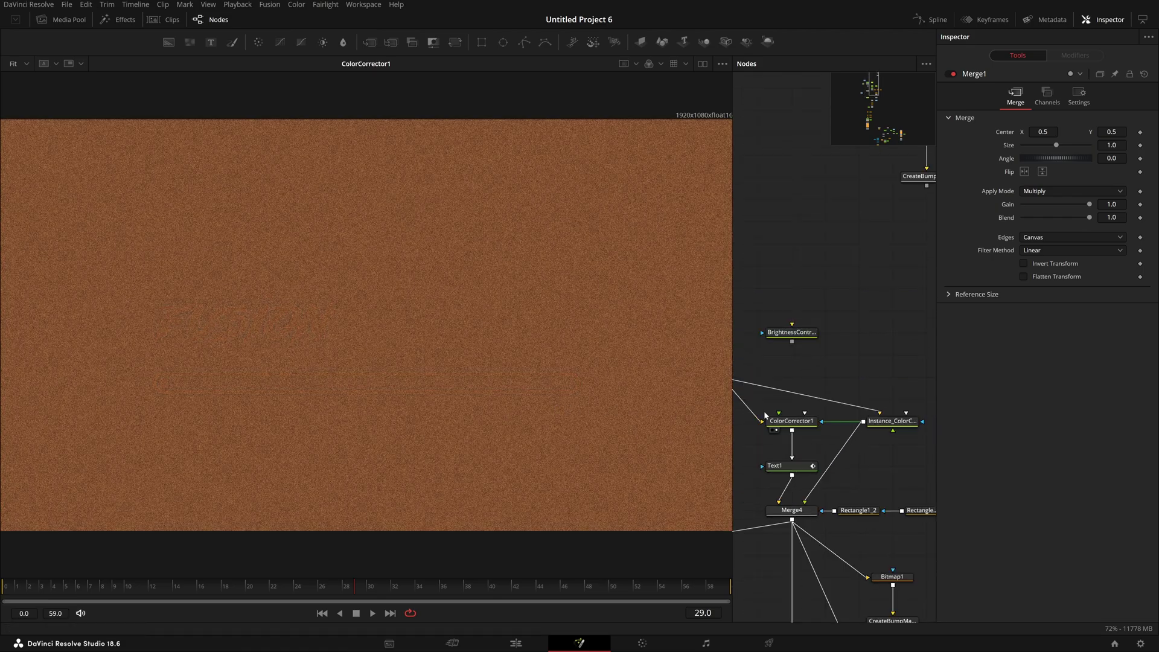
- Display the Merge1 output again and select that node
left_click_drag(747, 372, 868, 353)
scroll(869, 354, "up", 2)
left_click(762, 372)
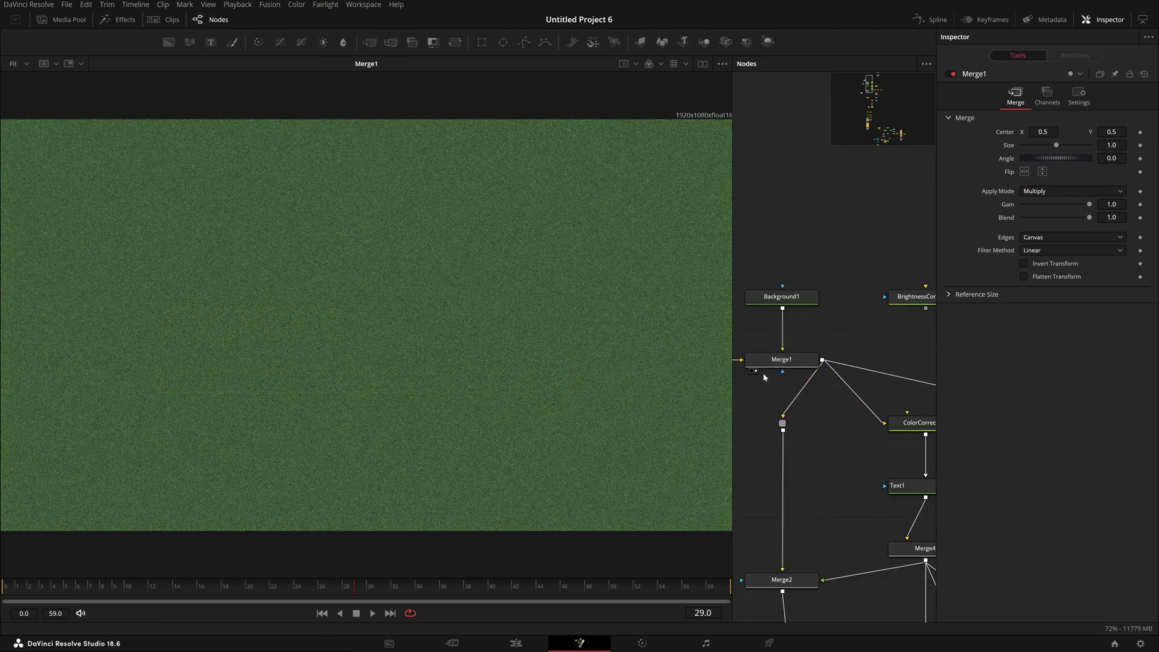
left_click(798, 364)
- Display ColorCorrector1 in the viewer and examine its correction settings and connections
left_click_drag(805, 424, 709, 425)
left_click_drag(852, 424, 848, 452)
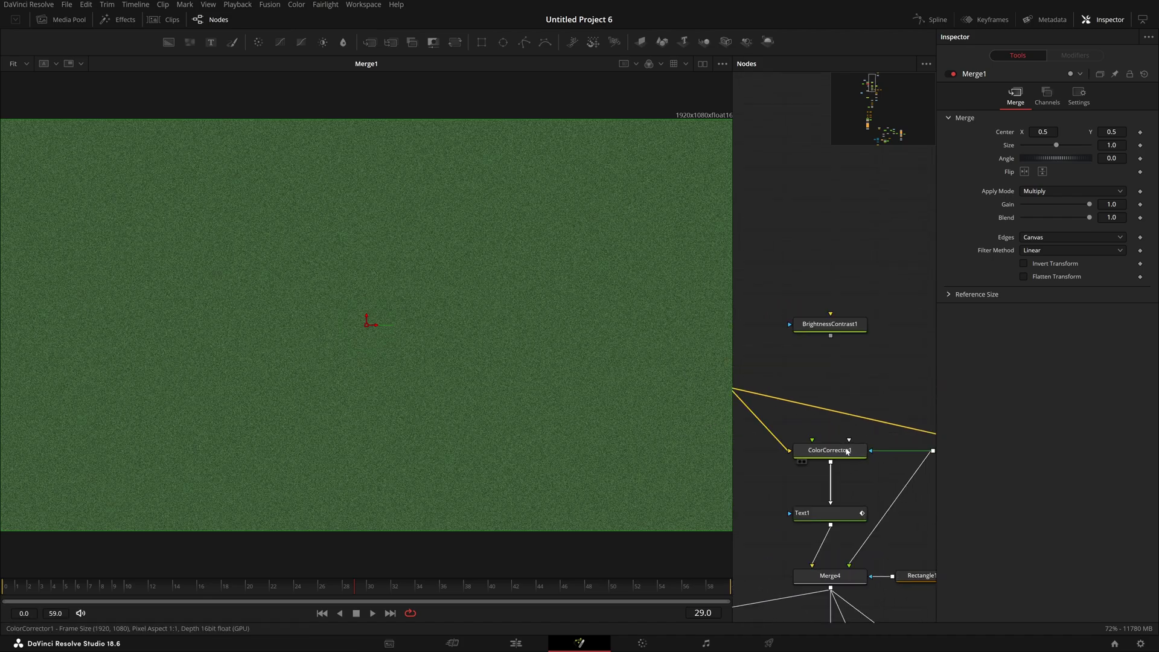
left_click(852, 457)
key("1")
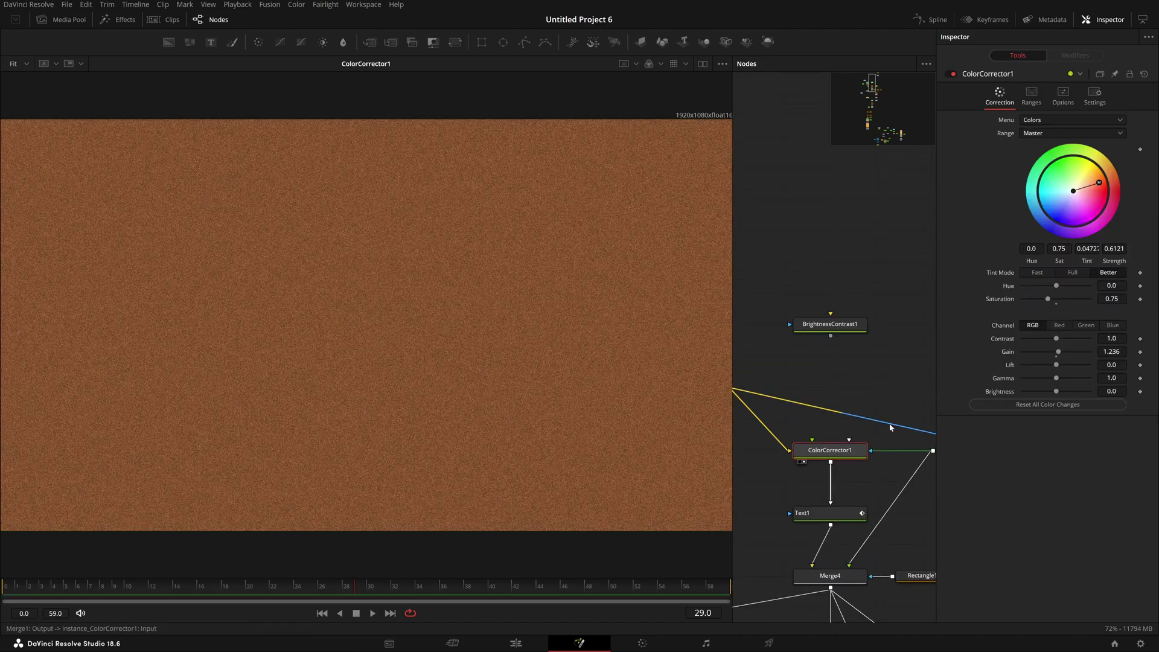
left_click_drag(796, 467, 954, 368)
left_click_drag(872, 354, 740, 304)
left_click_drag(822, 326, 780, 315)
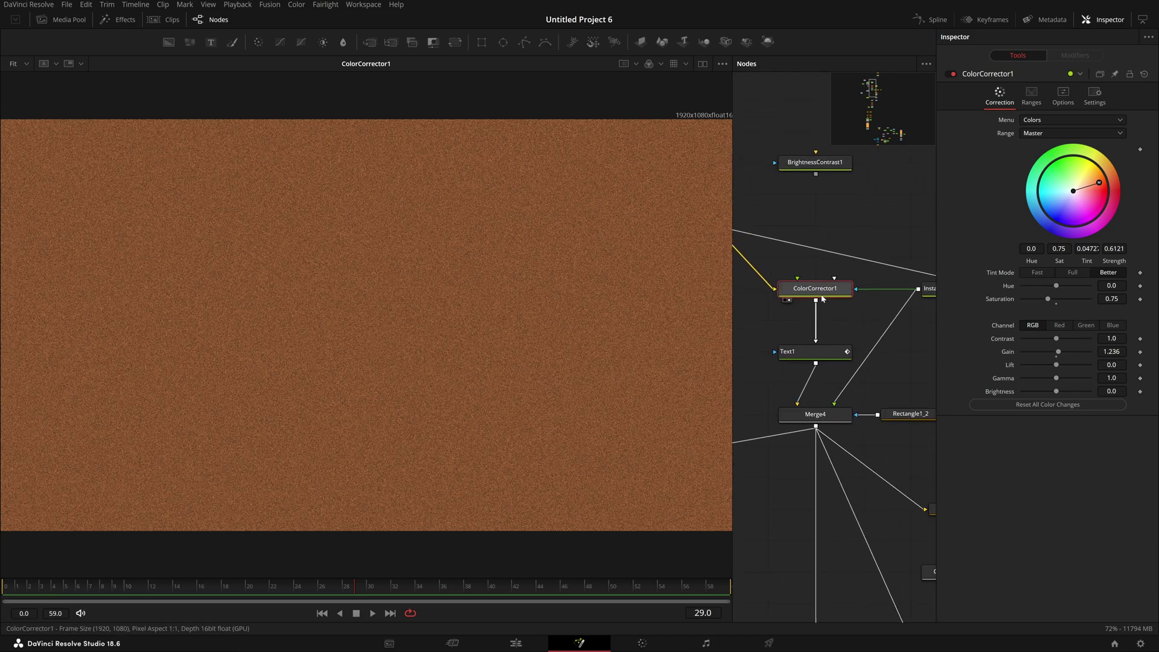
- Display the Text1 node in the viewer and show its text settings
key("2")
left_click(810, 355)
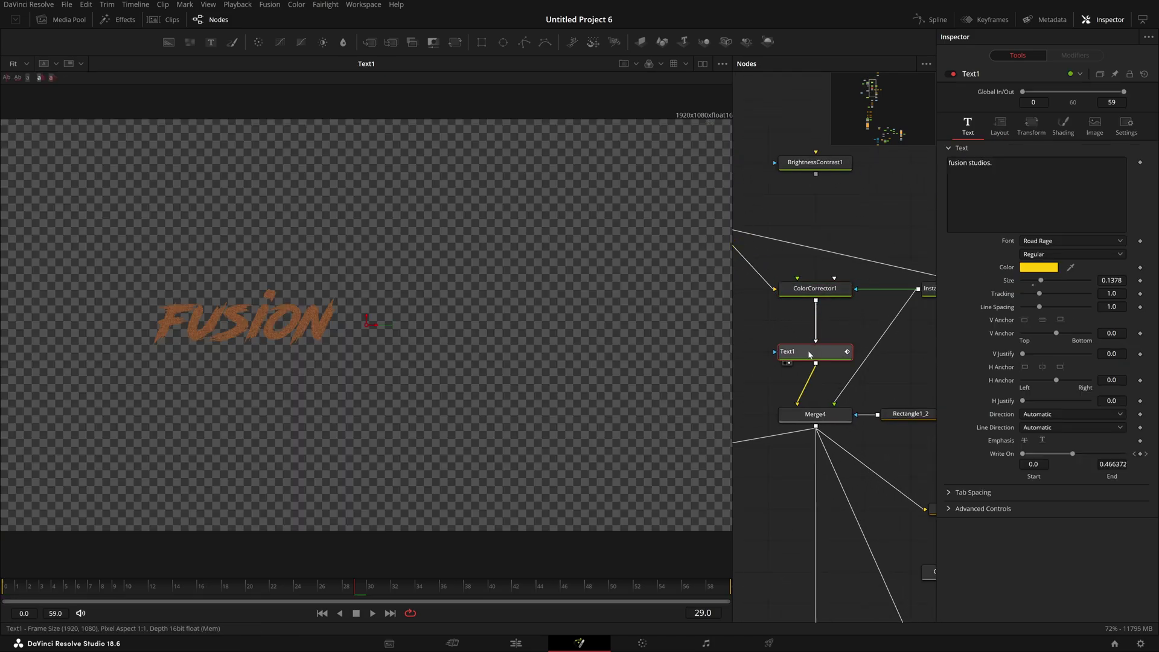
- Trace the connections feeding Text1 back to Merge1 and display the Merge1 output in the viewer
left_click_drag(828, 292, 674, 313)
left_click_drag(849, 352, 925, 412)
left_click_drag(906, 413, 536, 383)
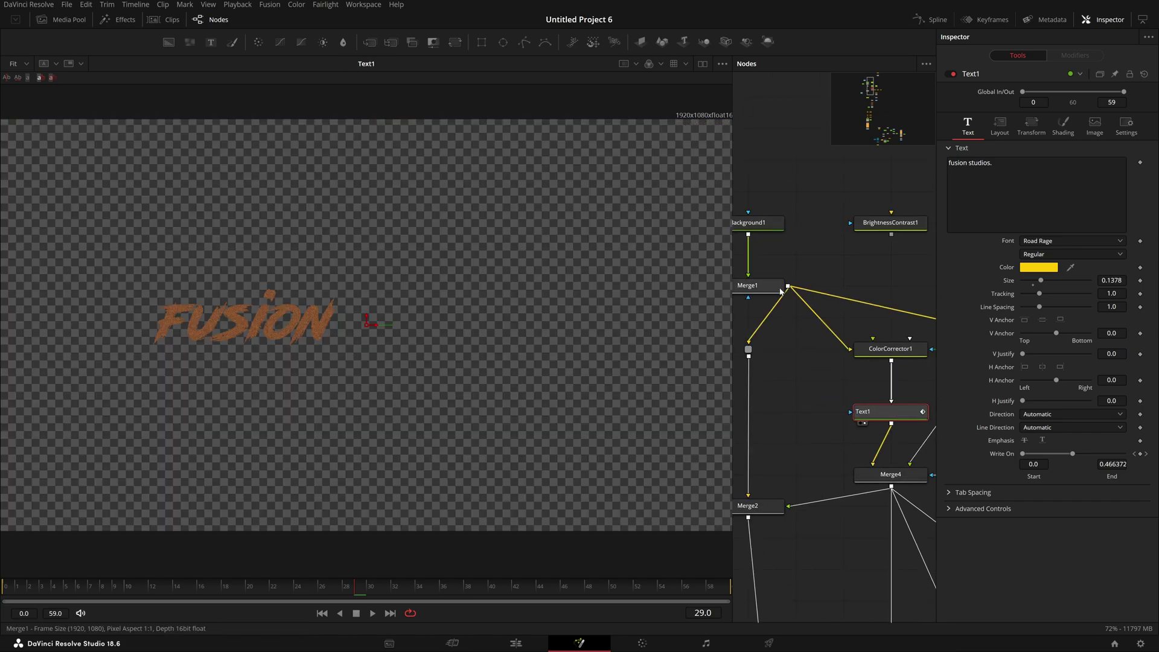
left_click_drag(770, 289, 466, 317)
mouse_move(189, 275)
left_mouse_down()
mouse_move(206, 296)
mouse_move(735, 485)
left_mouse_up()
left_click(542, 405)
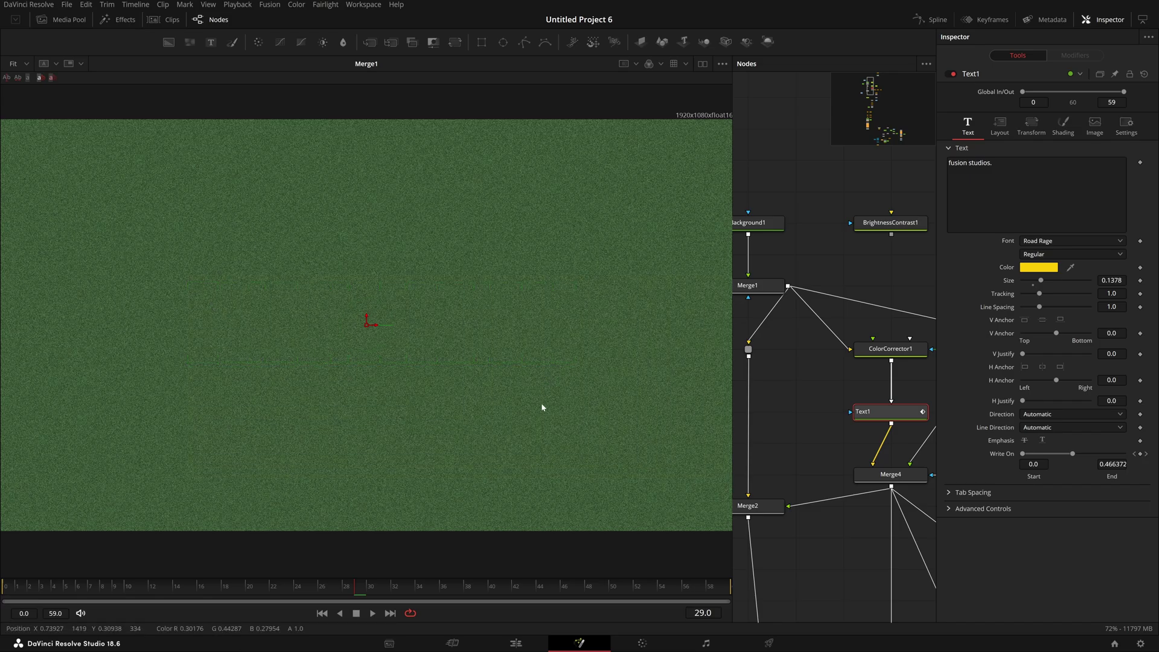
left_click_drag(232, 217, 410, 441)
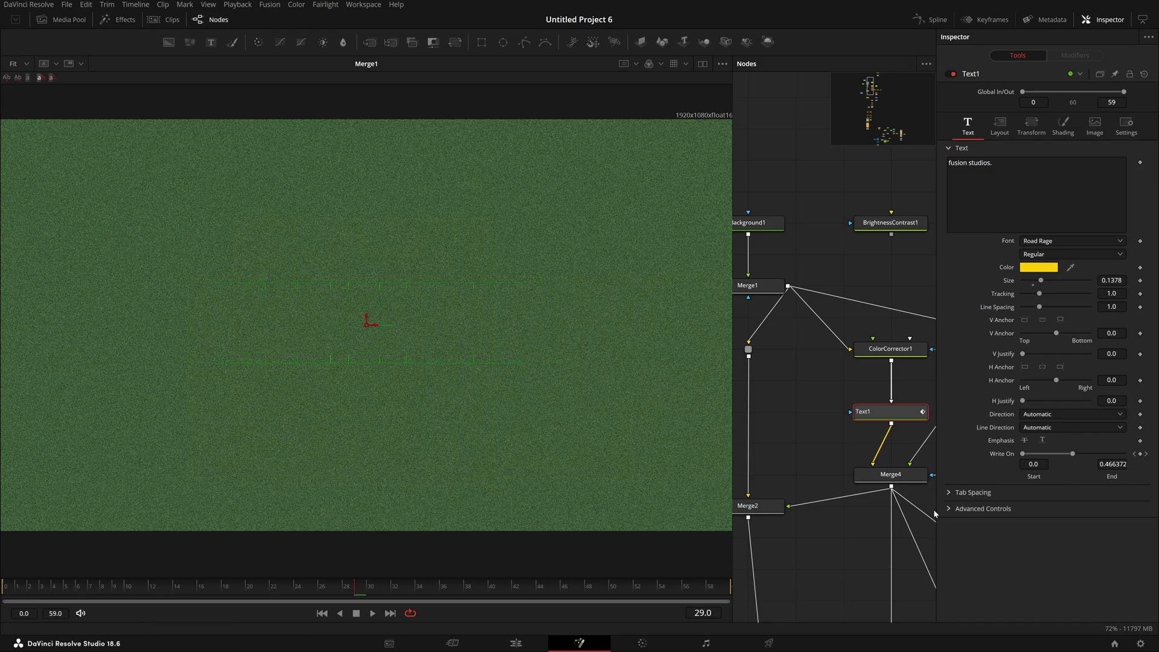
- Display Text1 in the viewer and examine its shading settings, including the fill type and image source
mouse_move(889, 414)
left_mouse_down()
mouse_move(637, 408)
mouse_move(815, 432)
left_mouse_up()
left_click(831, 435)
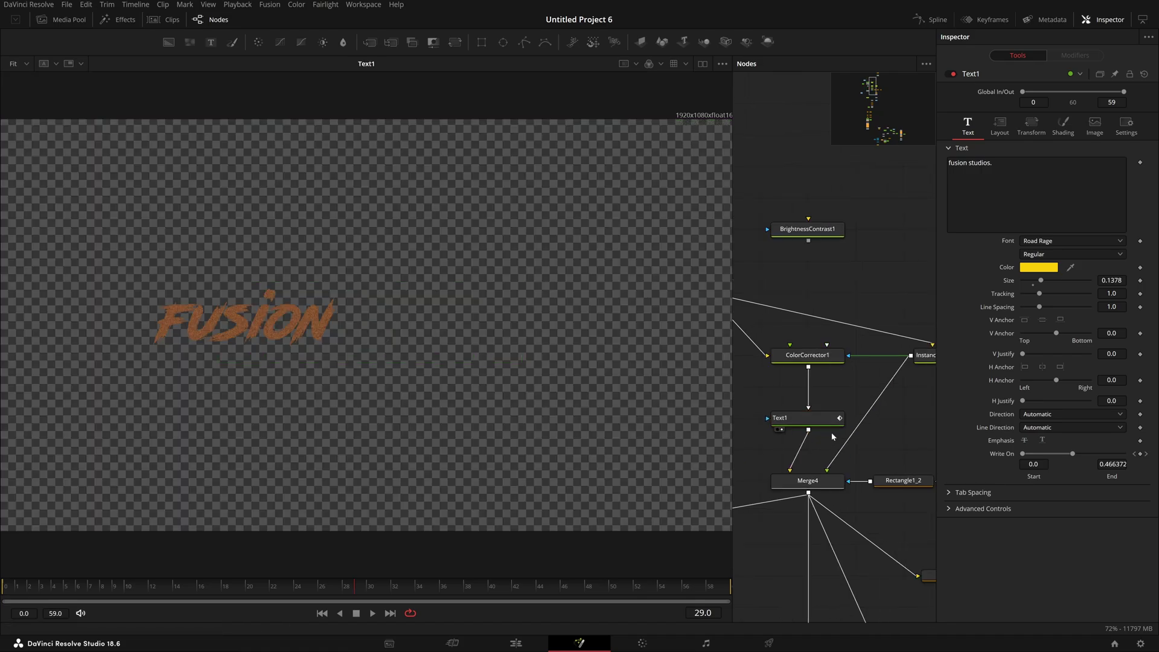
left_click(814, 420)
left_click(1065, 132)
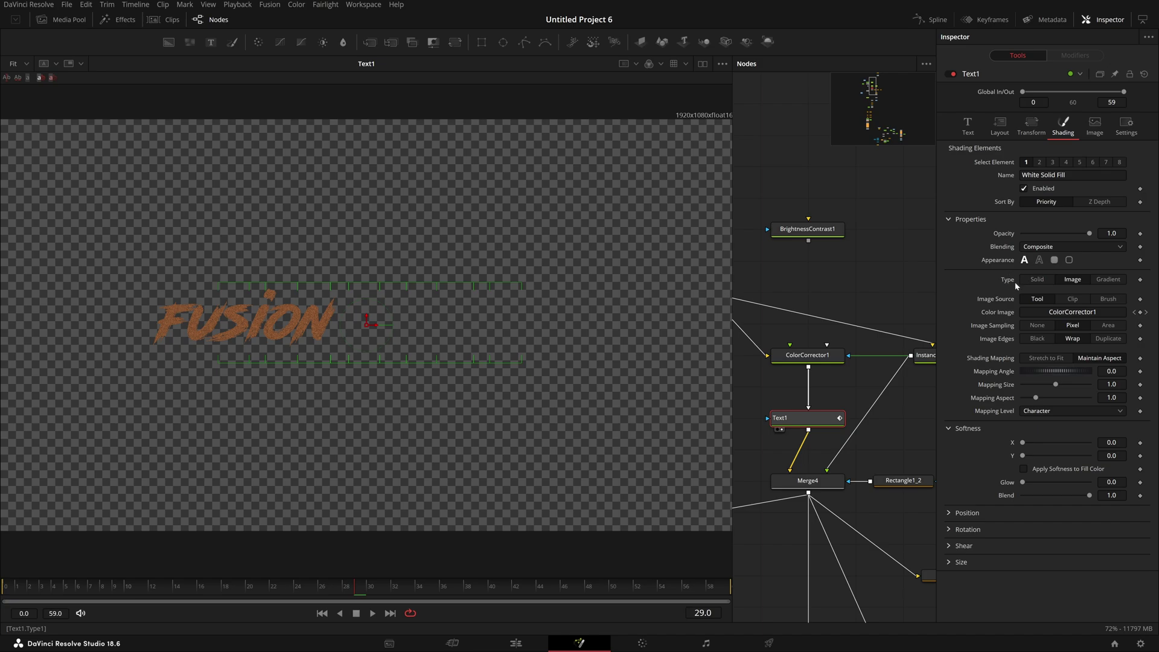
mouse_move(809, 401)
left_mouse_down()
mouse_move(831, 399)
mouse_move(805, 418)
left_mouse_up()
left_click(828, 382)
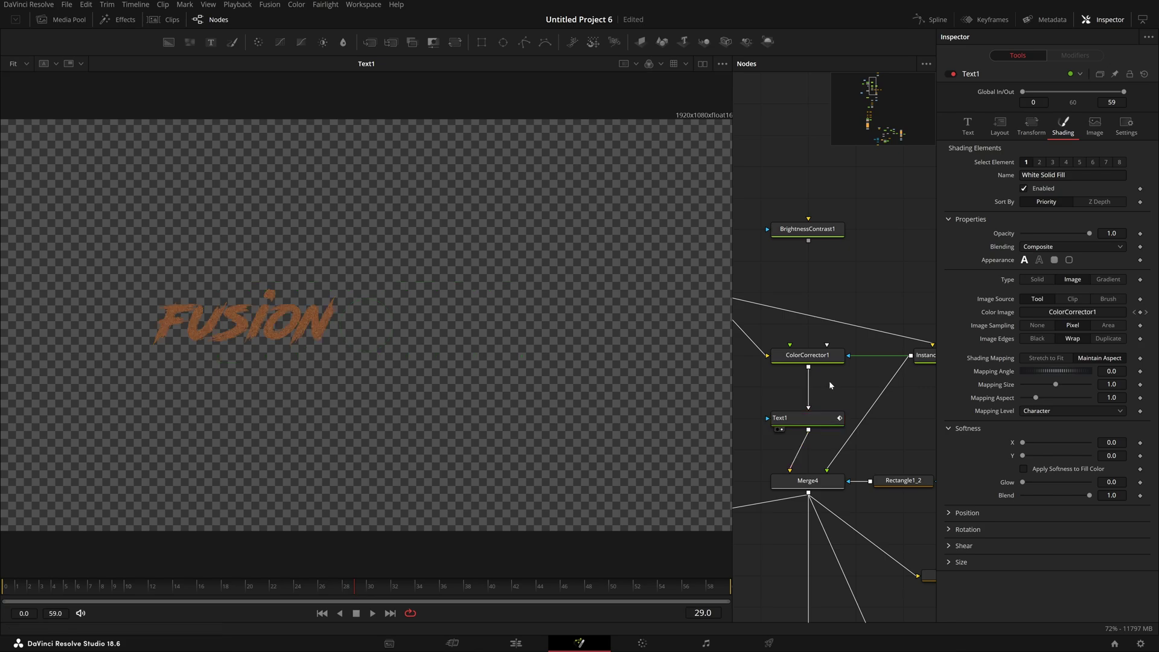
- Paste a second instance of ColorCorrector1 above the existing nodes and remove it again
left_click_drag(825, 370, 782, 378)
left_click(779, 370)
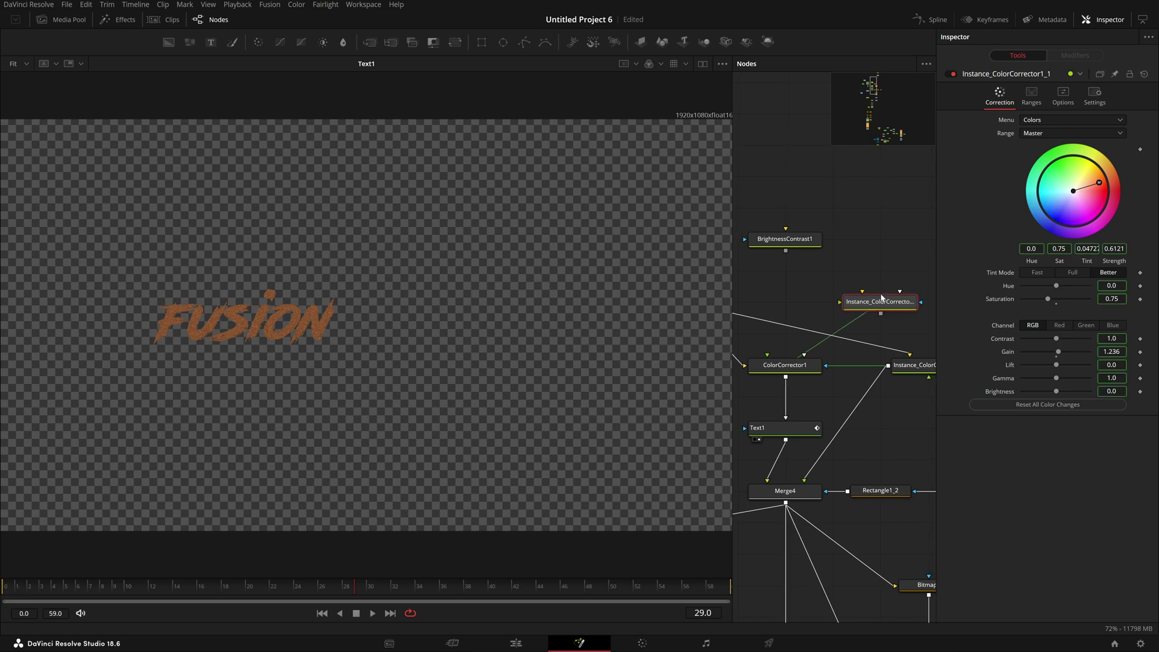
left_click(813, 317)
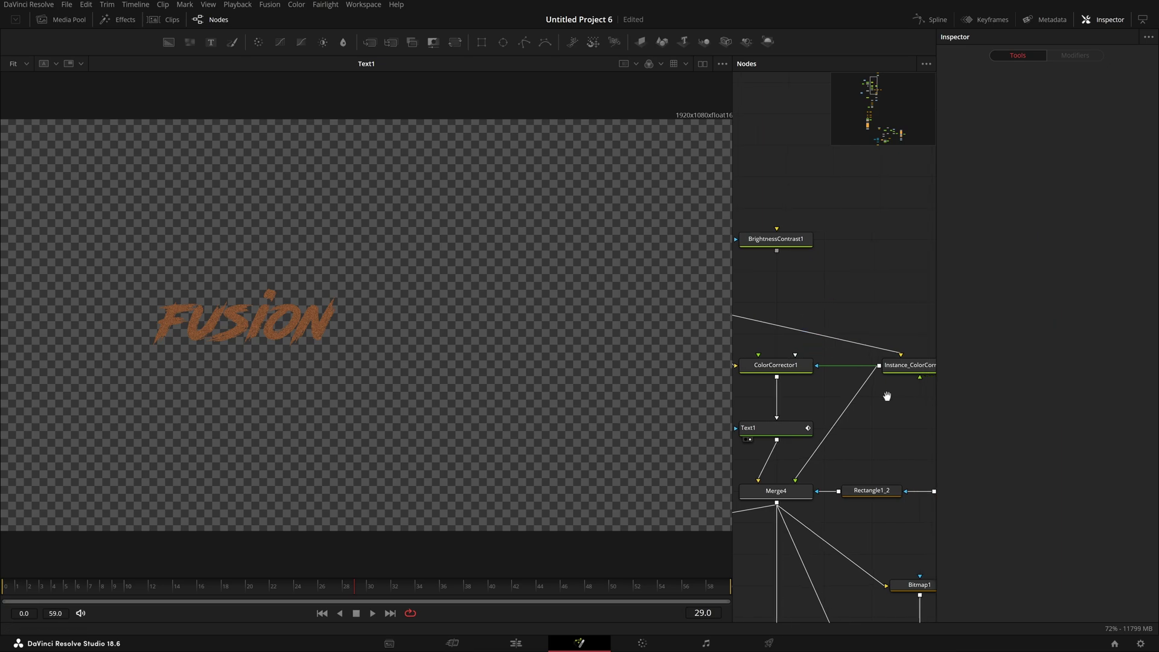
- Show the correction settings of Instance_ColorCorrector1, and display the Merge4 output with that merge node selected
left_click(900, 369)
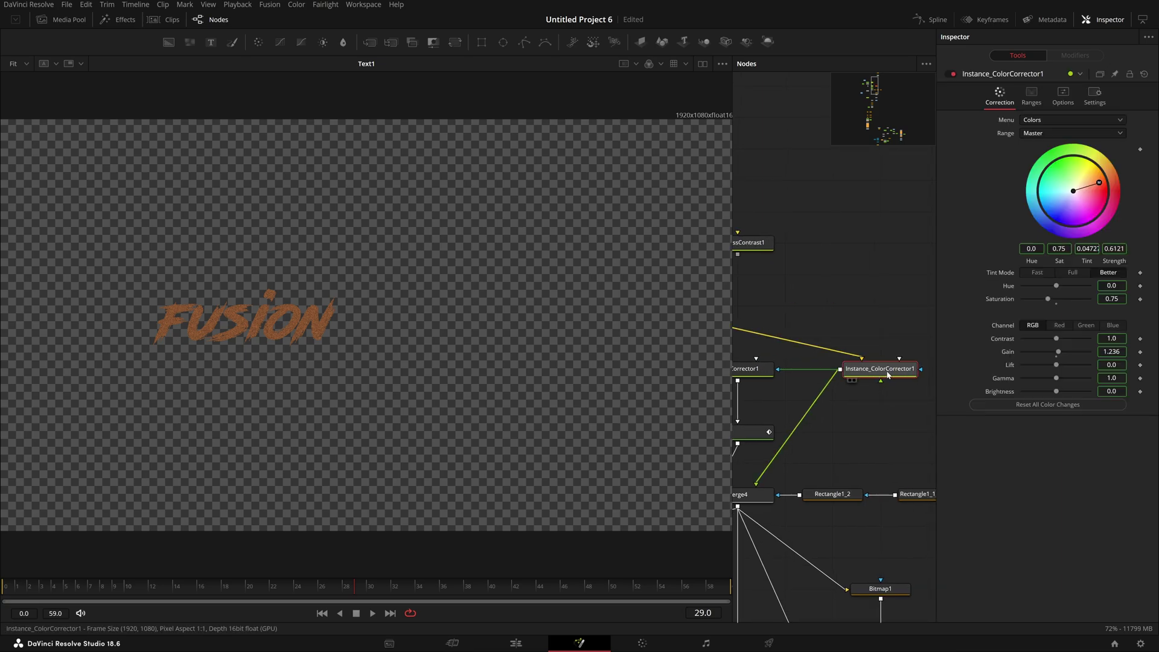
left_click_drag(889, 369, 974, 317)
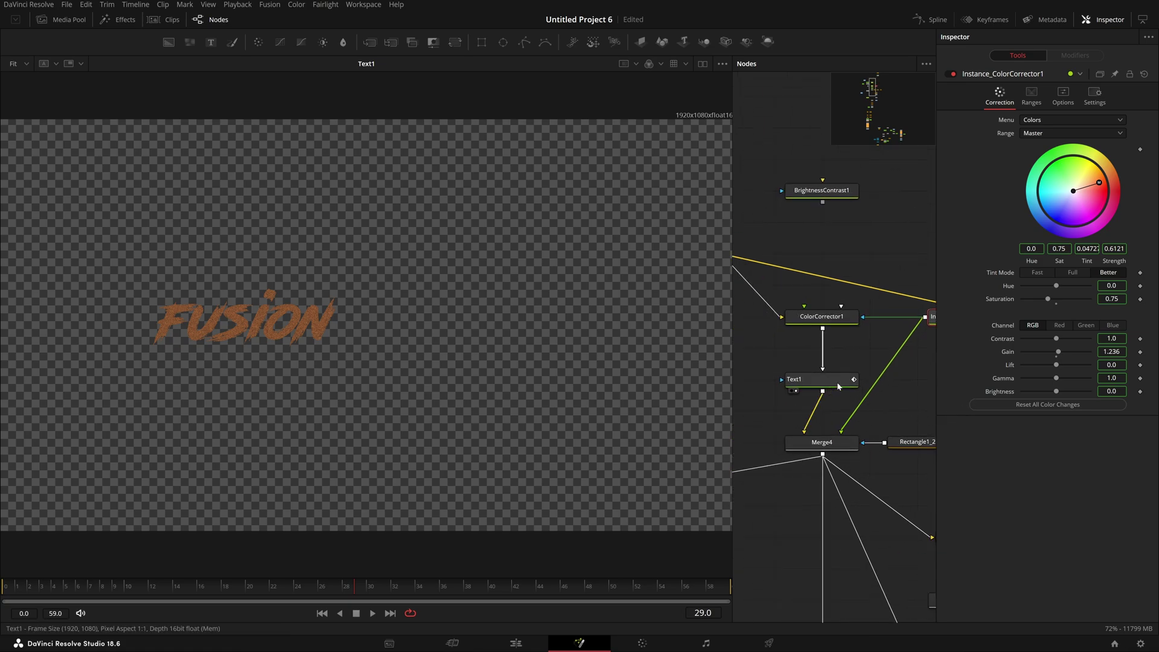
left_click(796, 454)
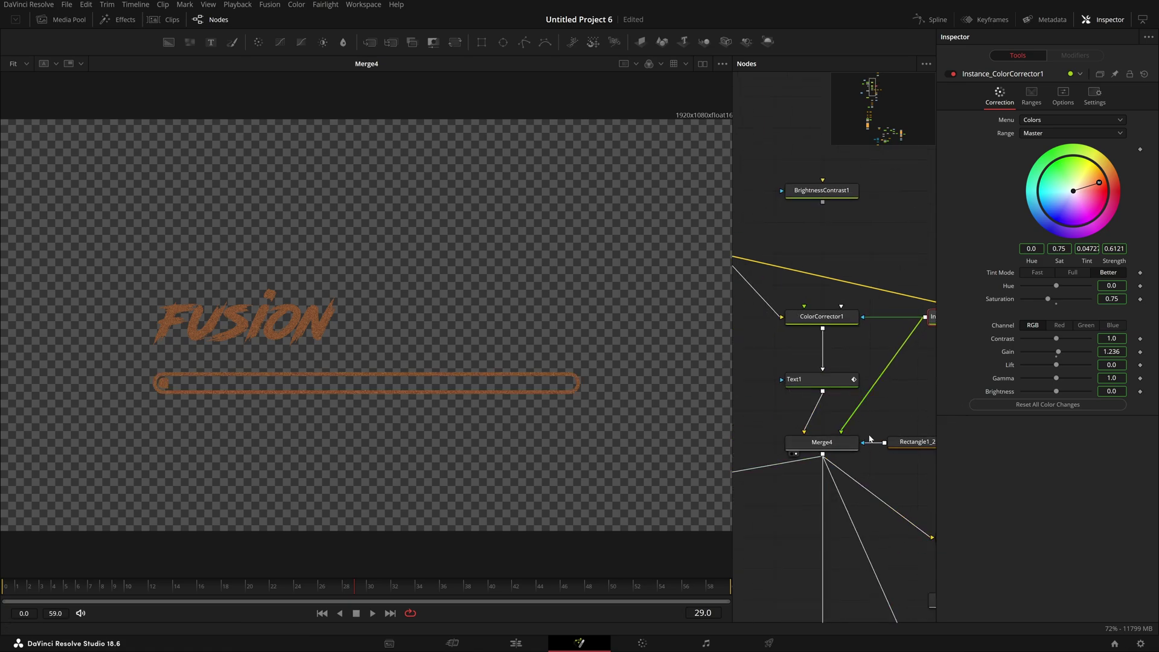
left_click(847, 443)
- Follow the mask chain feeding Merge4, display the Rectangle1_1 mask in the viewer and show its settings
left_click_drag(883, 420, 724, 412)
left_click(764, 441)
left_click_drag(773, 477, 827, 480)
left_click_drag(757, 435, 568, 407)
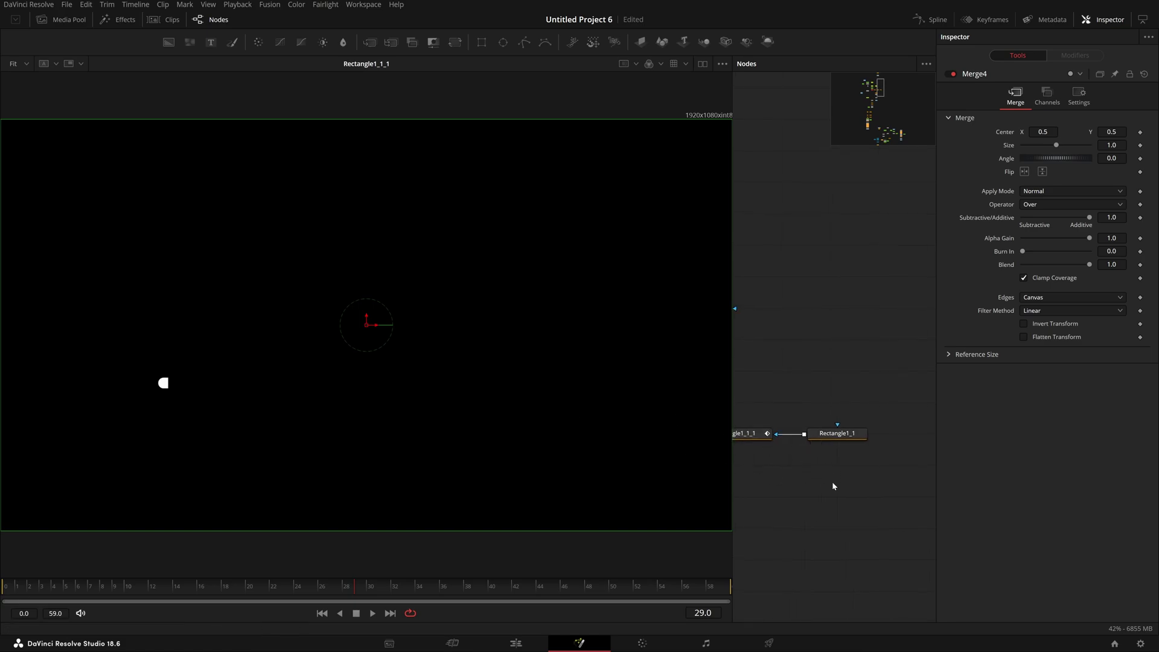
left_click_drag(848, 436, 512, 415)
left_click(851, 435)
left_click_drag(774, 484, 855, 483)
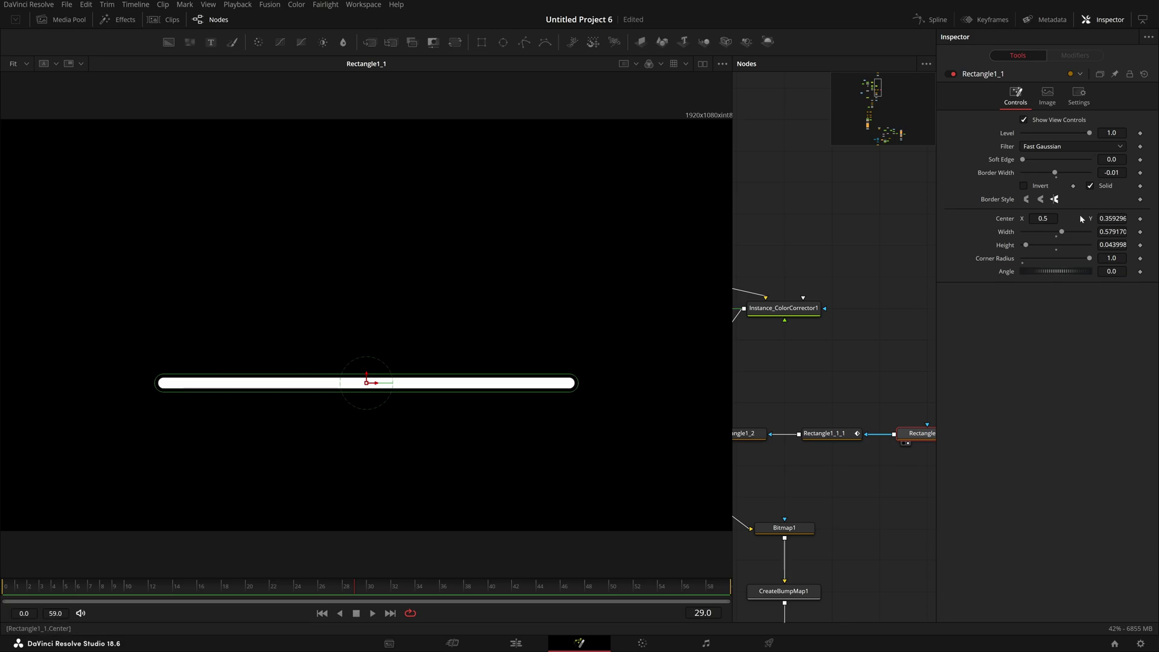
- Display the Rectangle1_1_1 mask with its settings at frame 4
left_click(838, 437)
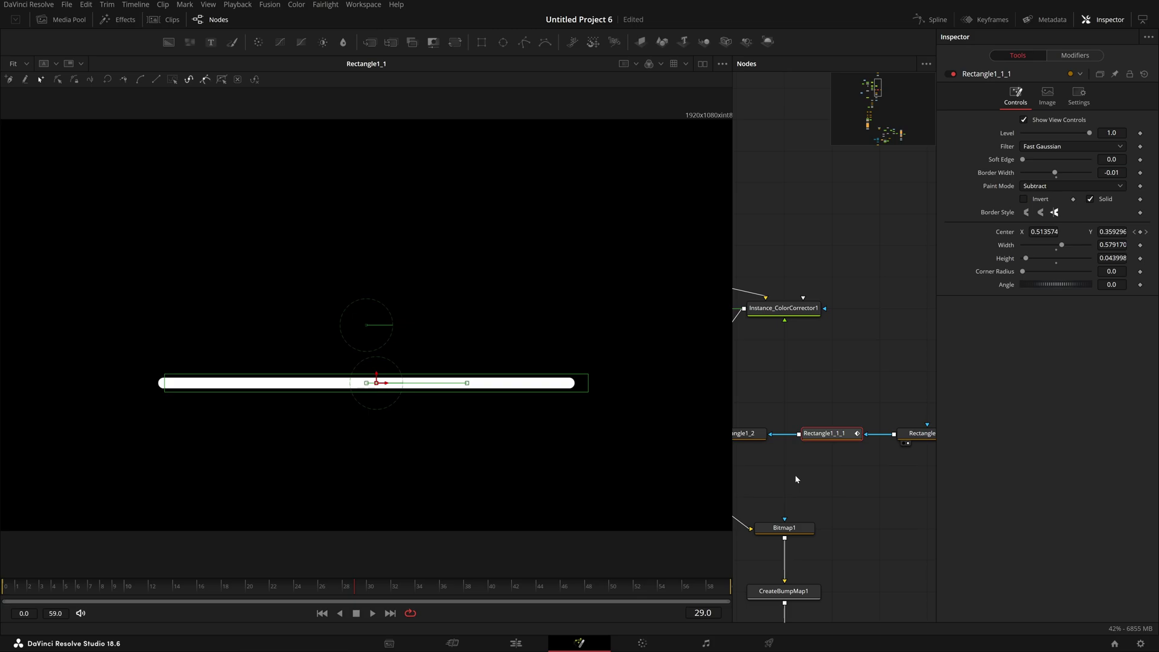
left_click_drag(326, 588, 52, 590)
key("1")
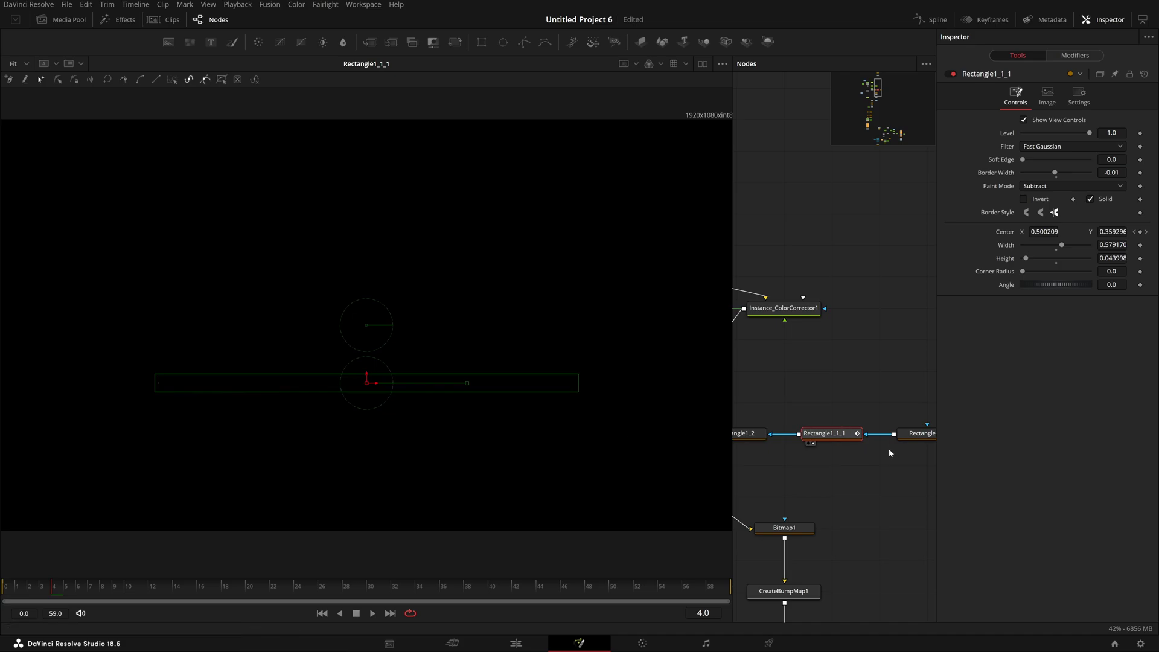
- Check the paint mode of Rectangle1_1_1 and scrub through its mask animation to frame 59
left_click(1049, 187)
left_click(1050, 188)
left_click_drag(53, 589, 224, 598)
left_click(29, 602)
left_click_drag(115, 600, 970, 513)
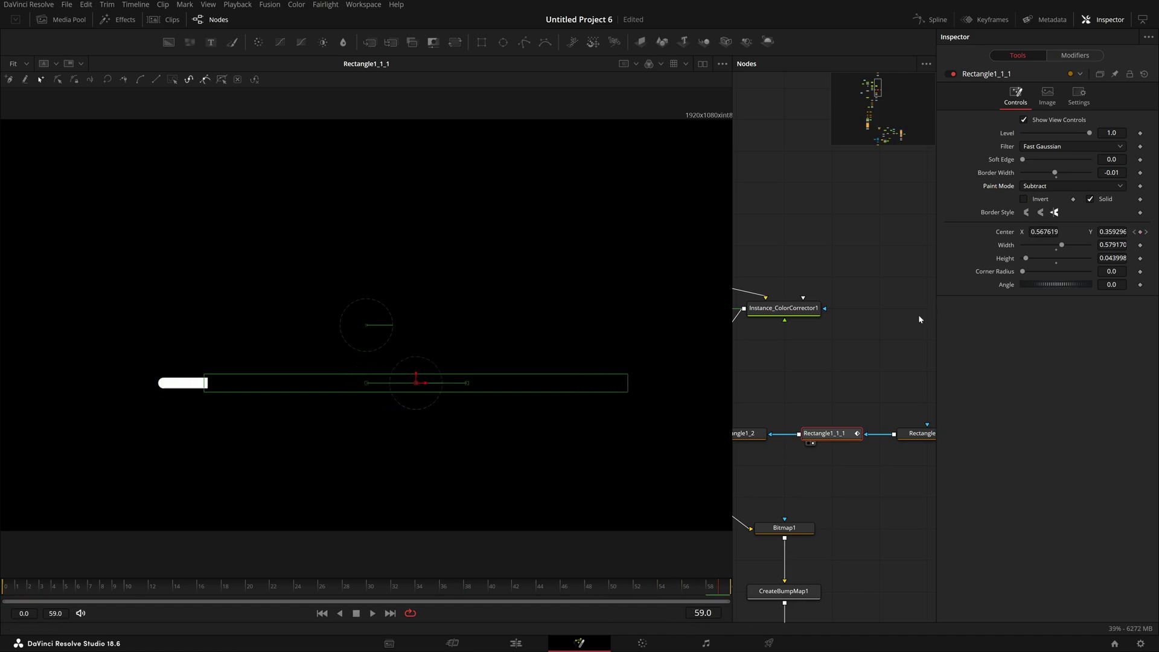
left_click_drag(352, 589, 848, 549)
- Display the Rectangle1_2 mask with its settings, and return the viewer to the Merge4 output
left_click_drag(844, 469, 950, 462)
left_click(849, 432)
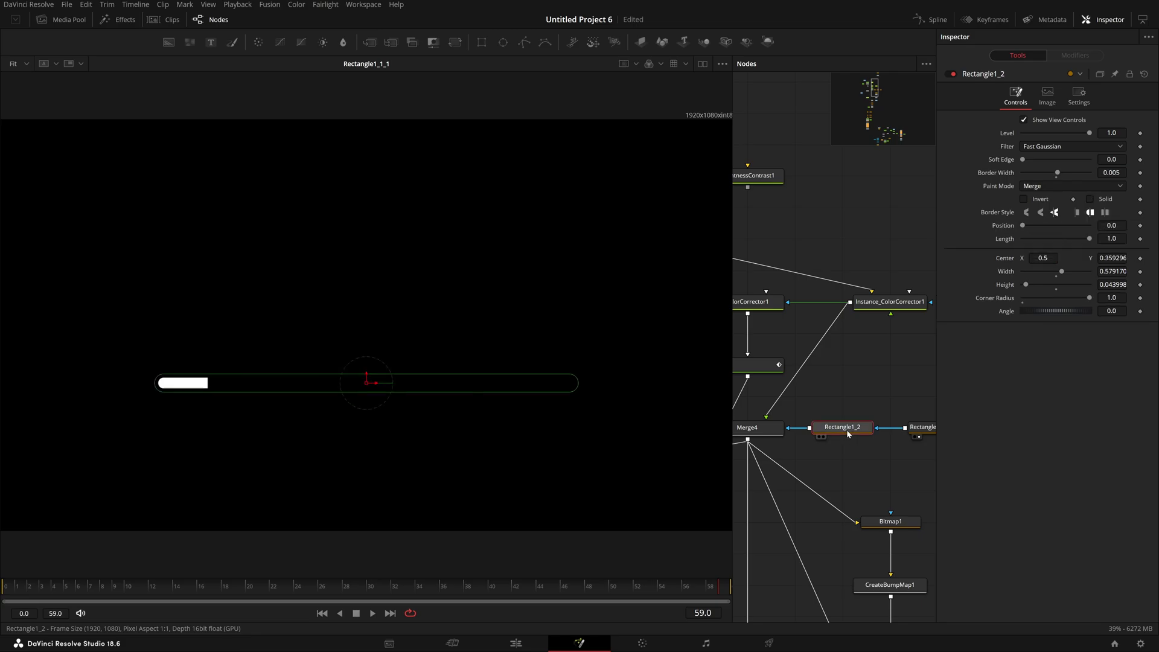
key("1")
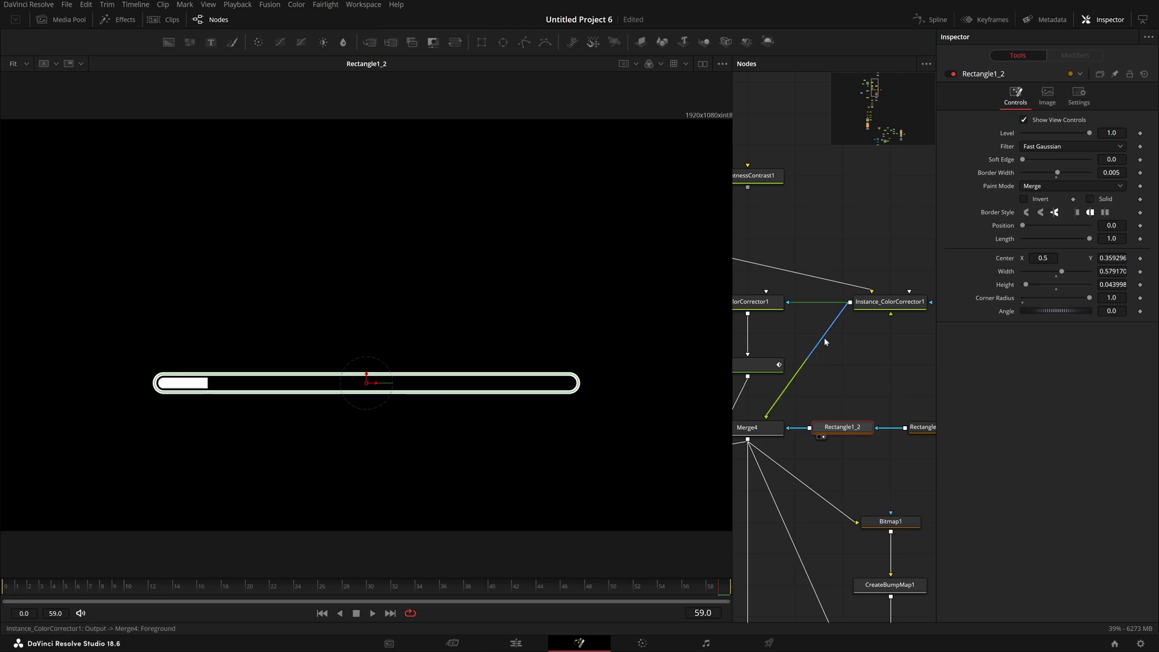
left_click_drag(775, 436, 848, 422)
key("1")
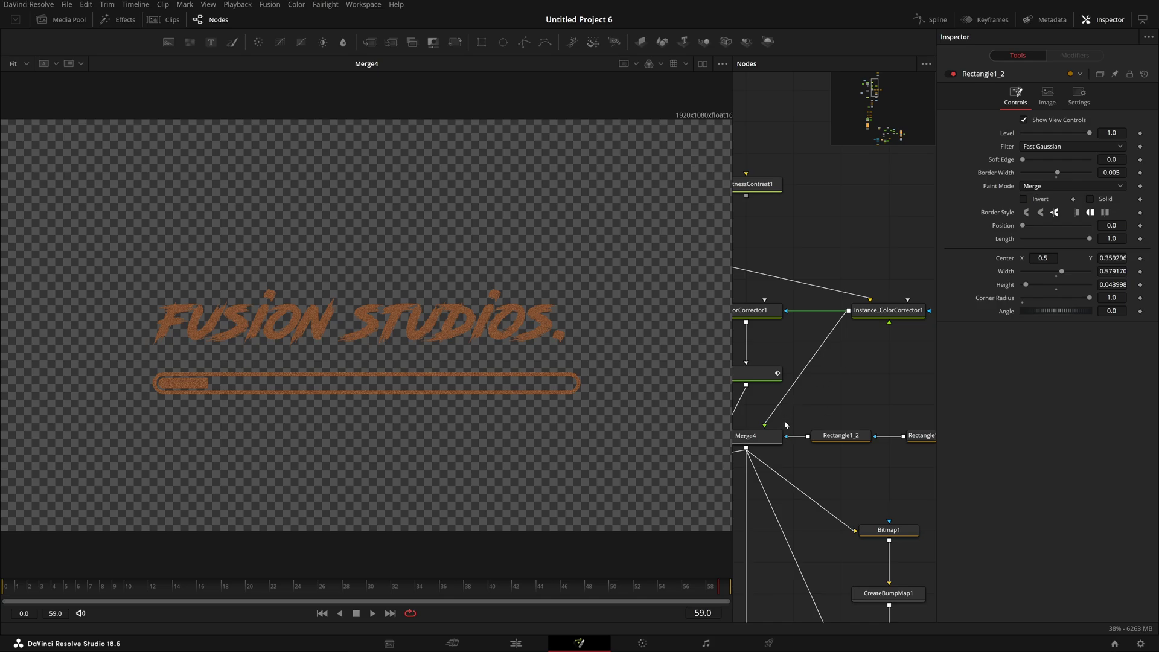
- Disconnect the Rectangle1_2 mask from Merge4 and compare the Text1 and Merge4 outputs
left_click(790, 438)
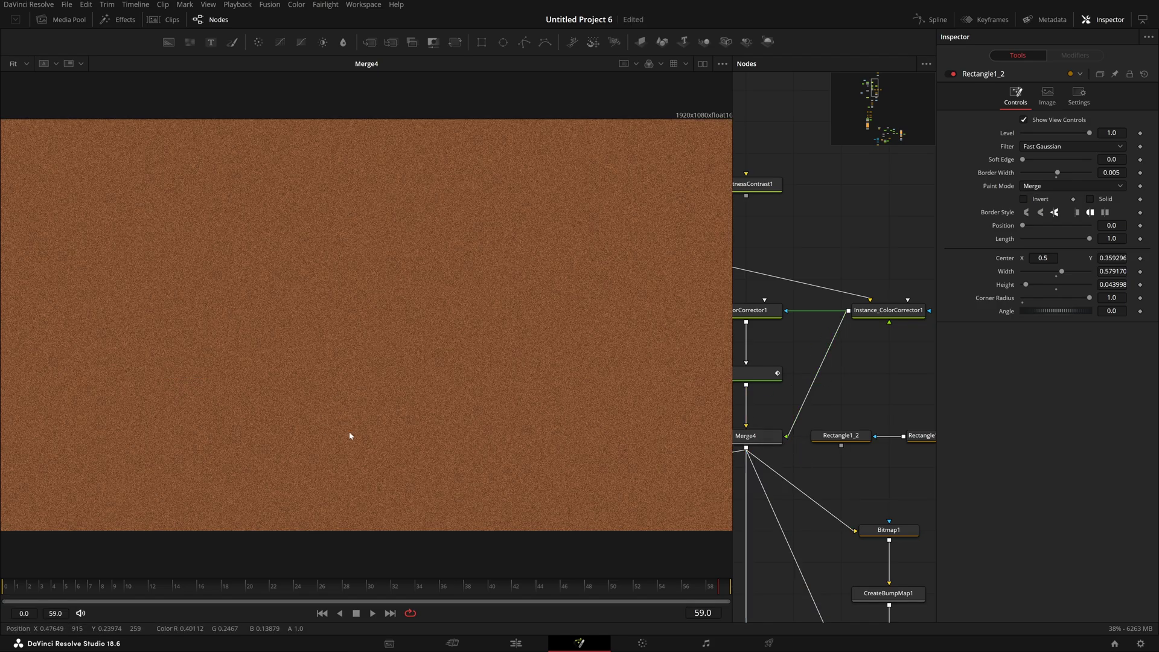
left_click_drag(668, 375, 447, 395)
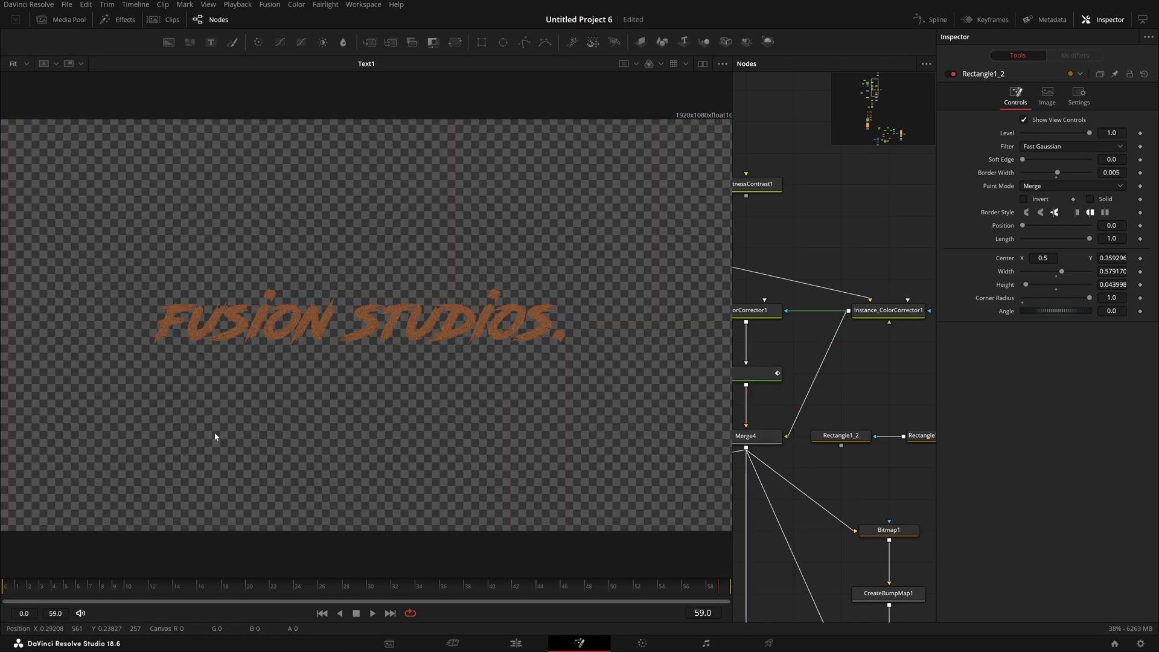
left_click_drag(749, 436, 634, 417)
- Try moving Instance_ColorCorrector1 and shifting the tint of ColorCorrector1 on its color wheel, undoing both changes
left_click_drag(891, 314, 906, 385)
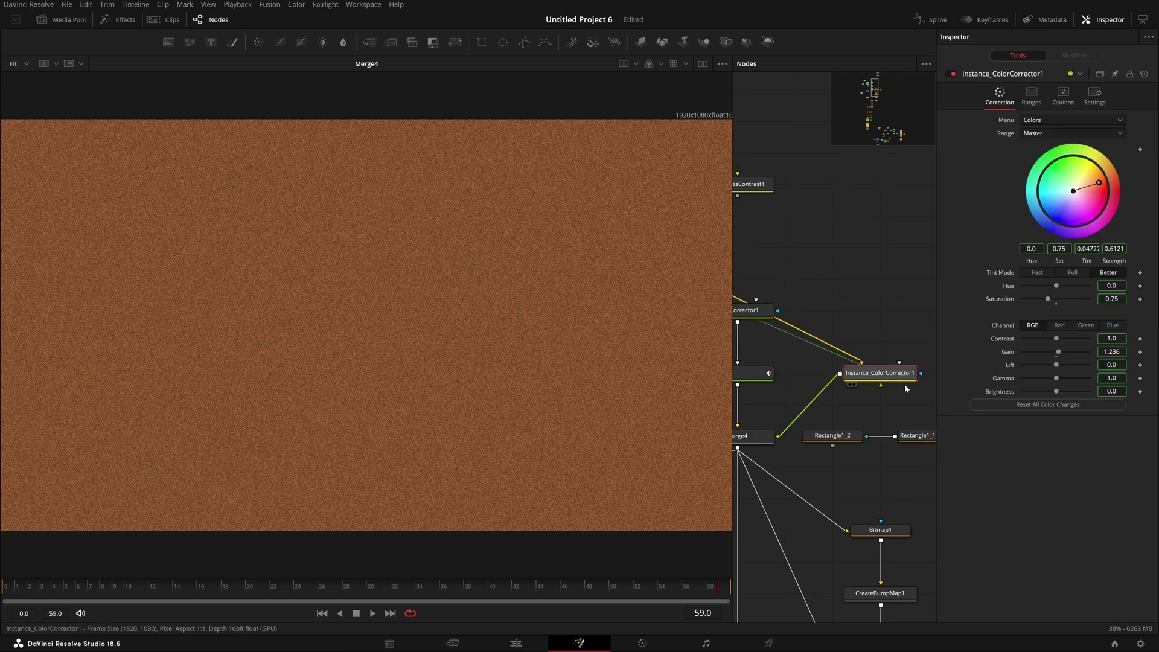
key("ctrl+z")
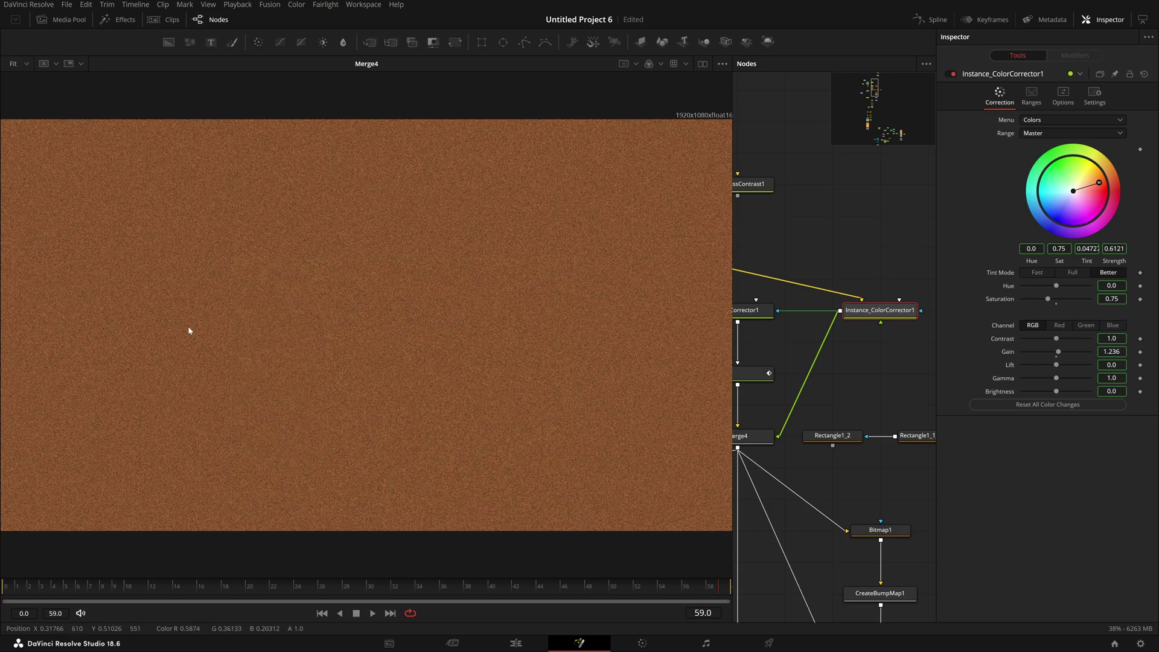
left_click_drag(758, 326, 809, 327)
left_click(795, 314)
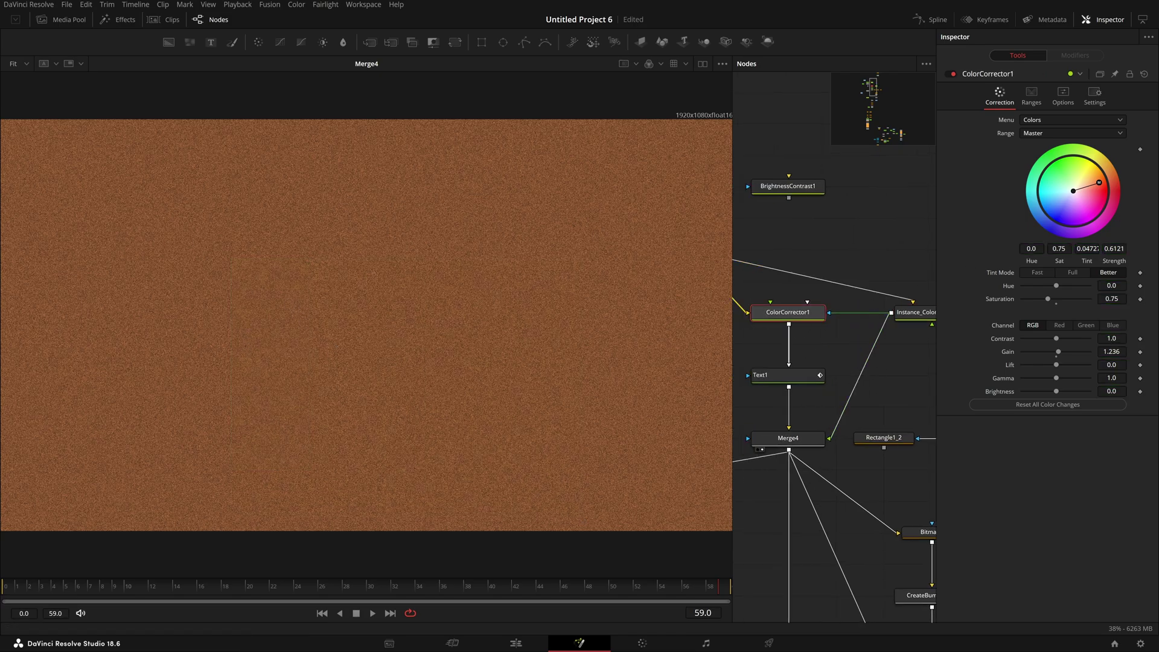
left_click_drag(1099, 183, 1077, 171)
key("ctrl+z")
- Save the project and compare the settings of Instance_ColorCorrector1 and ColorCorrector1
key("ctrl+s")
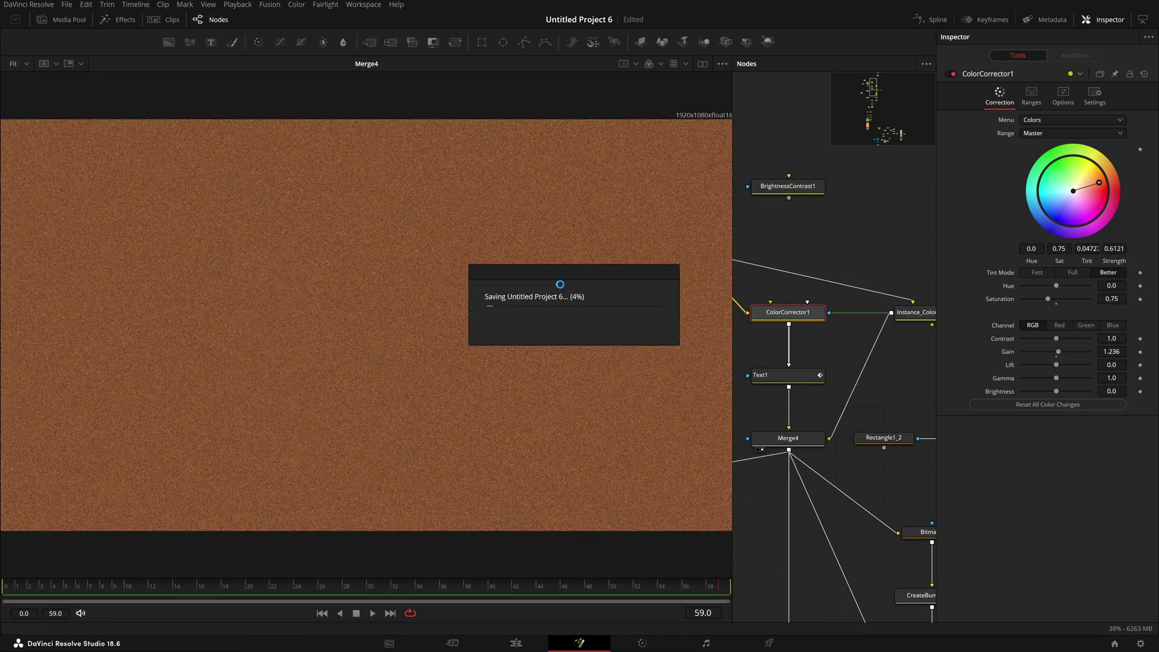
left_click(920, 313)
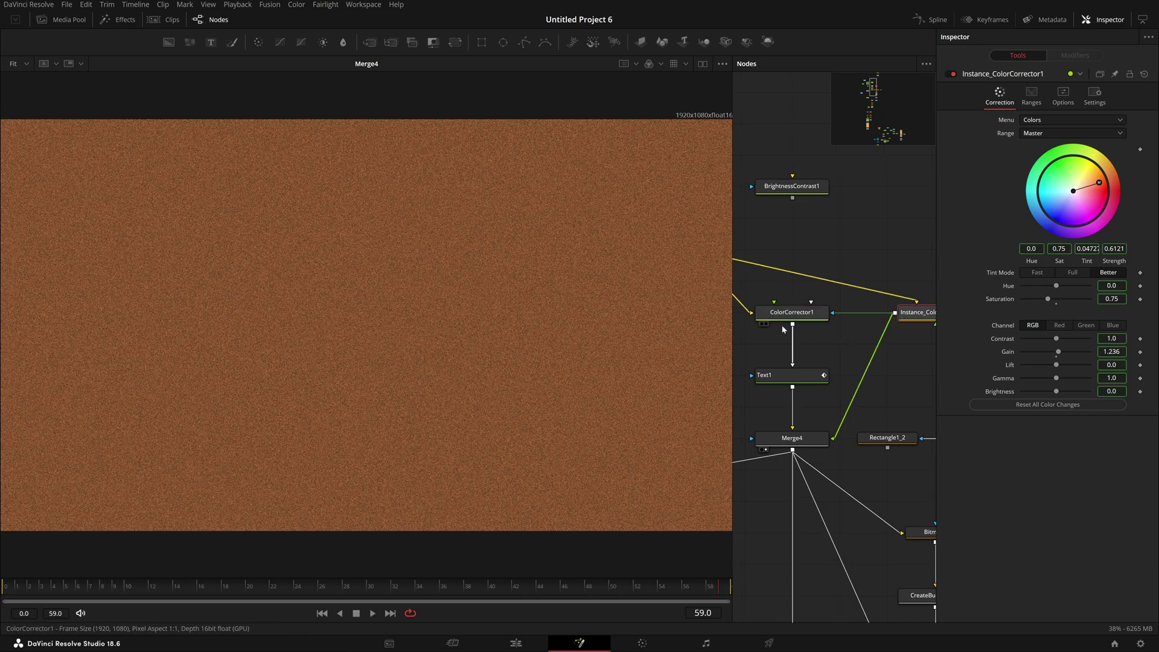
left_click(805, 316)
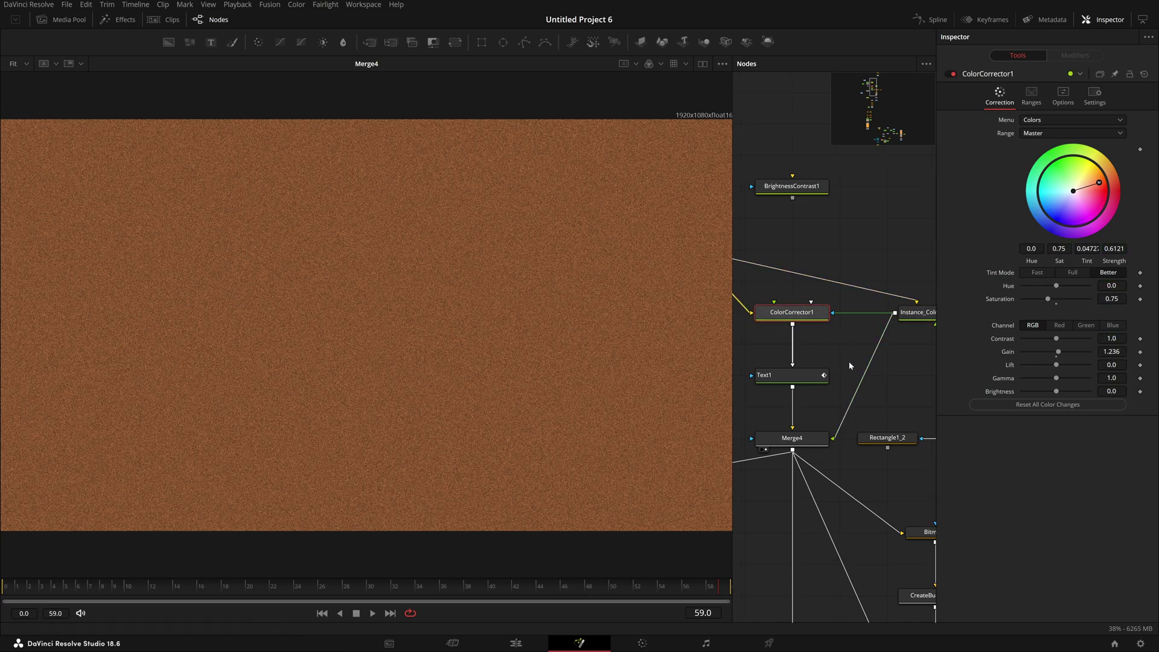
- Reconnect the Rectangle1_2 mask output to the Merge4 effect mask input
left_click_drag(873, 511, 948, 380)
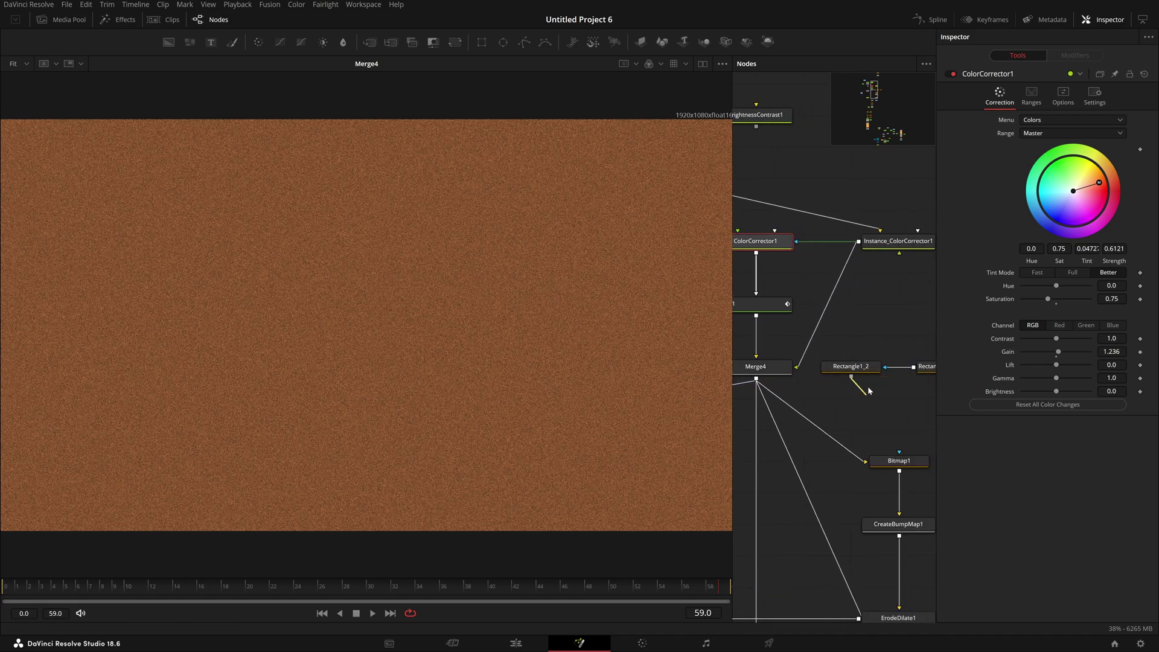
left_click_drag(868, 390, 779, 370)
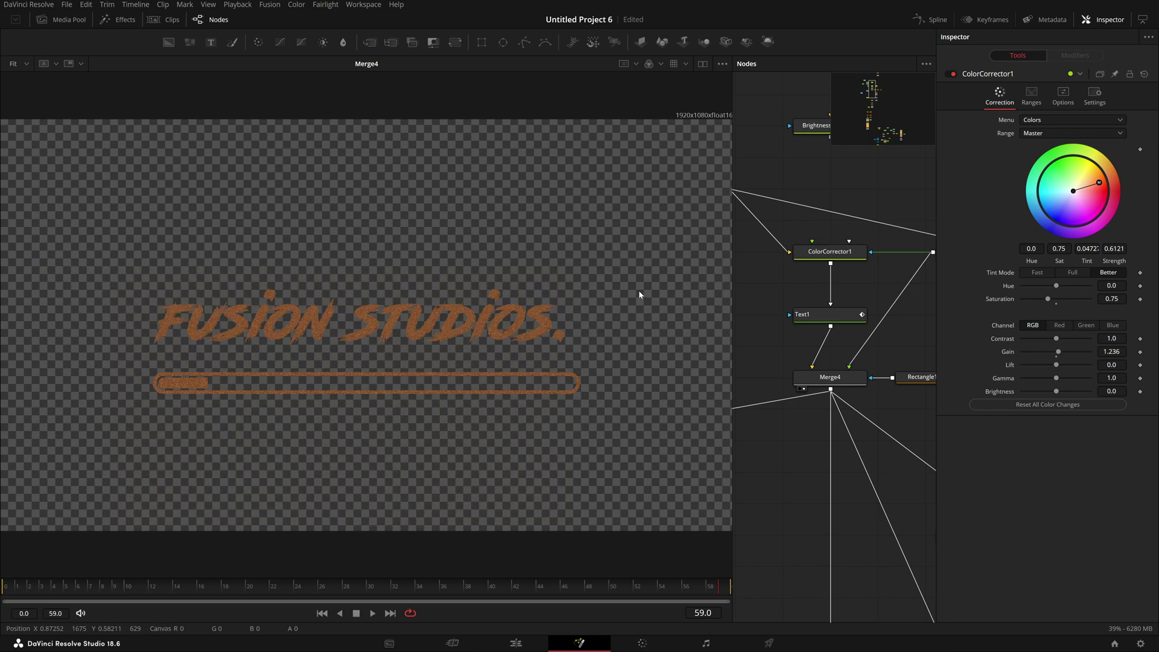
scroll(794, 465, "down", 3)
scroll(800, 458, "up", 3)
- Trace the Merge1 and Merge4 branches into Merge2, display the Merge2 output and show its settings
left_click_drag(785, 423, 915, 433)
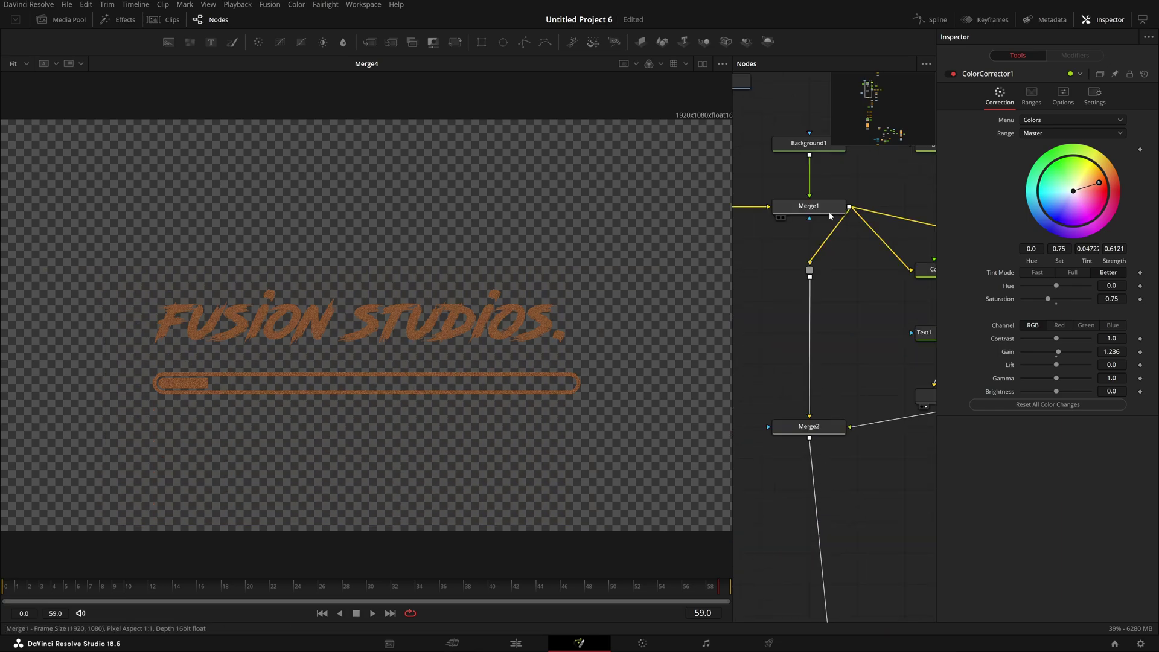
left_click(830, 214)
left_click_drag(927, 384, 867, 378)
left_click_drag(781, 423, 388, 344)
left_click_drag(52, 222, 524, 518)
left_click(886, 392)
left_click_drag(813, 484, 866, 465)
left_click(813, 404)
- Look through the apply mode options of Merge2 and examine the merged title and loading bar
left_click(1060, 190)
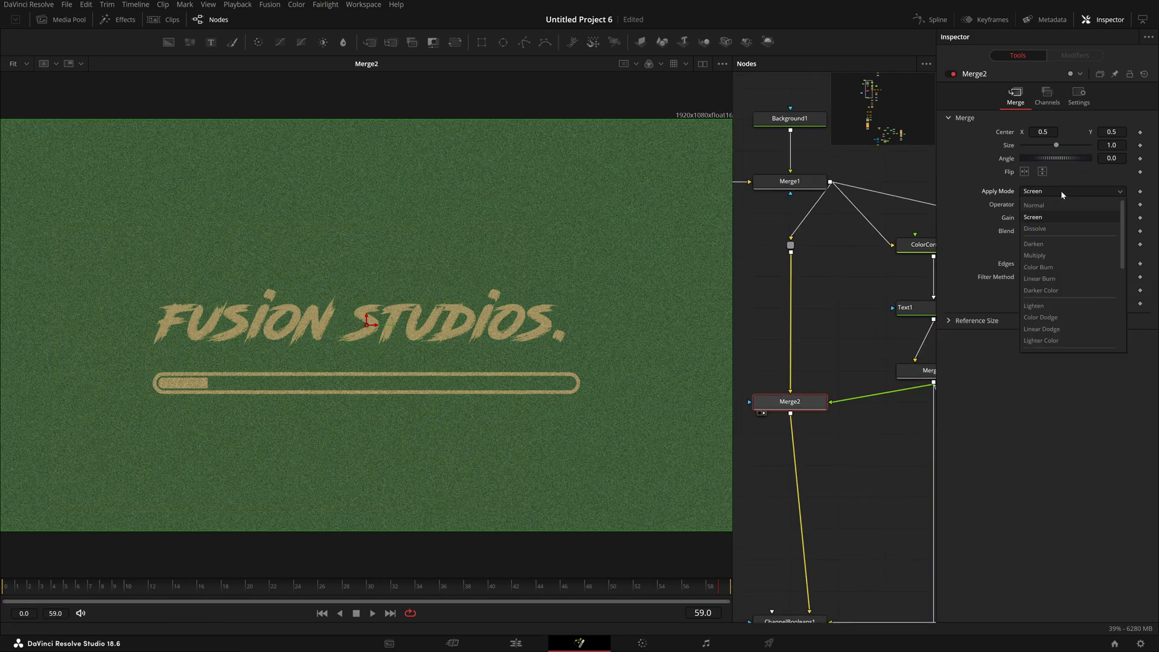
left_click(1061, 190)
left_click(923, 371)
left_click(755, 404)
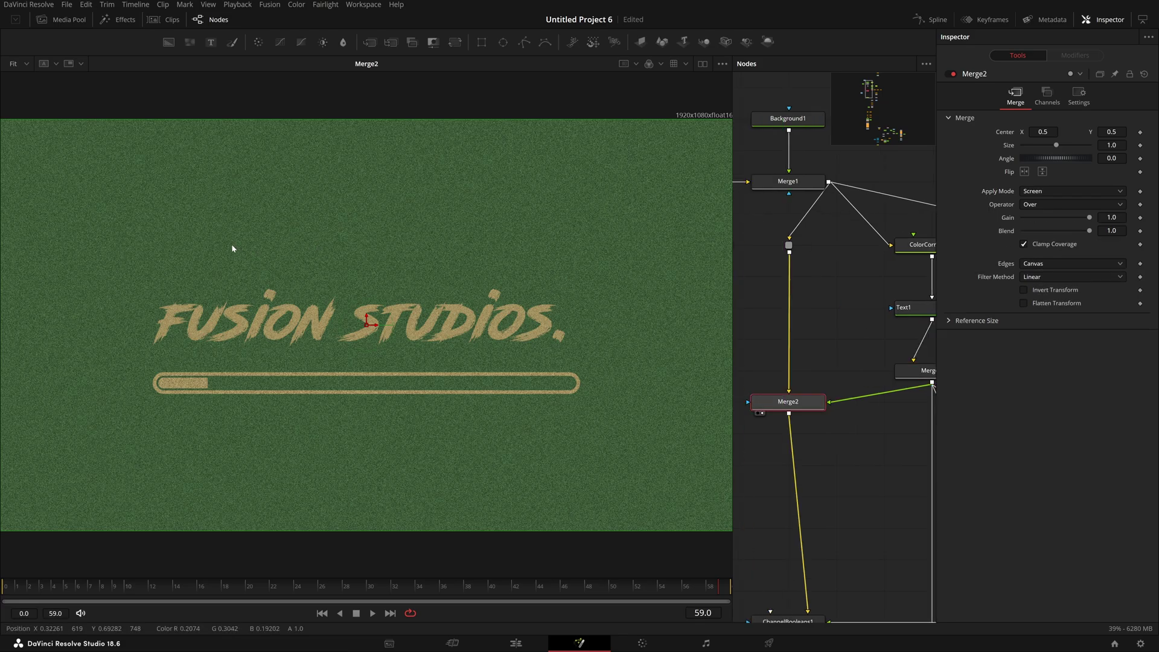
left_click_drag(225, 241, 502, 431)
- Try the Normal apply mode on Merge2 and examine the title and loading bar in the viewer
left_click(1064, 191)
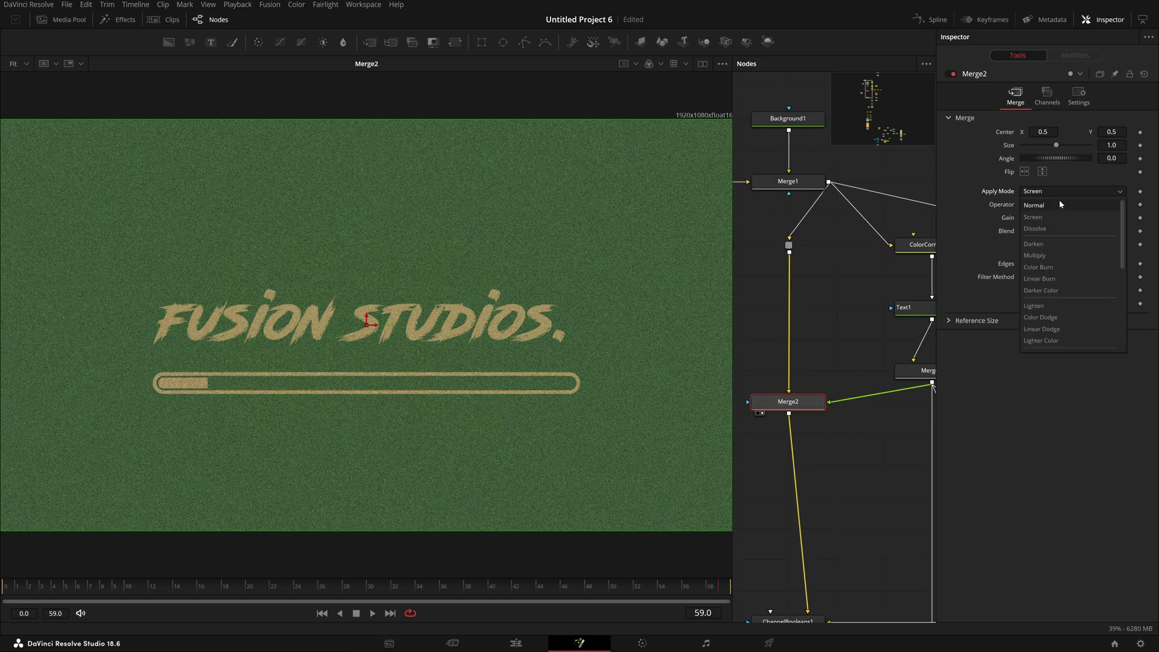
left_click(1057, 202)
left_click_drag(105, 279, 485, 436)
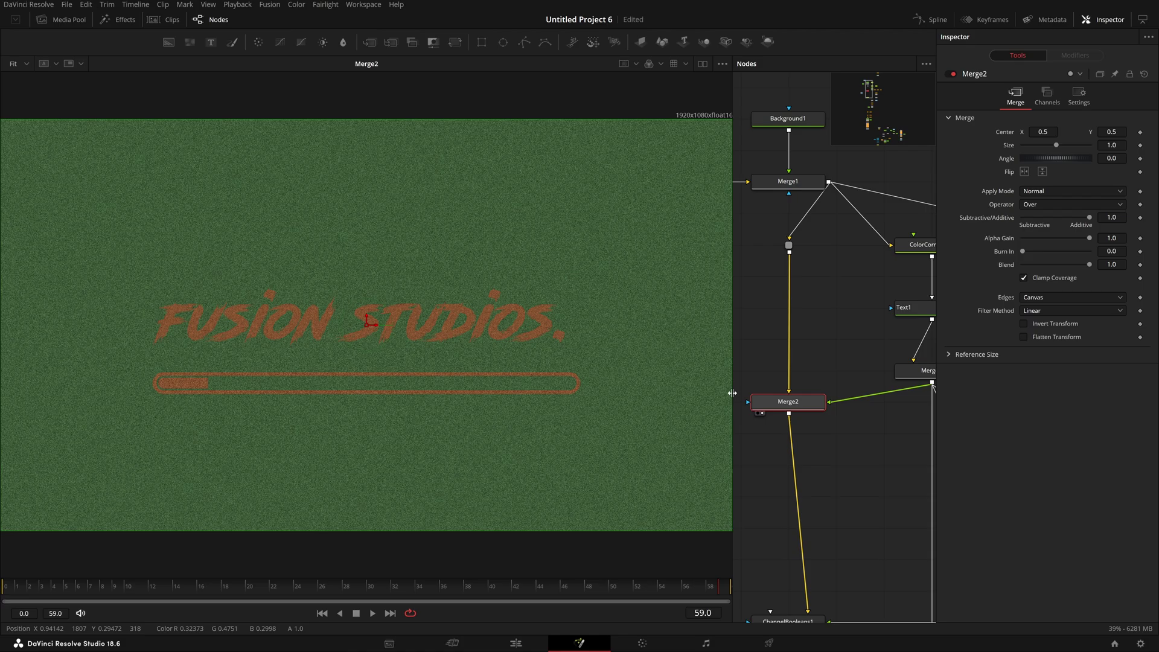
- Try the Darken, Multiply, Linear Burn, Darker Color and Lighten apply modes on Merge2
left_click(1047, 191)
left_click(1054, 244)
left_click(1078, 191)
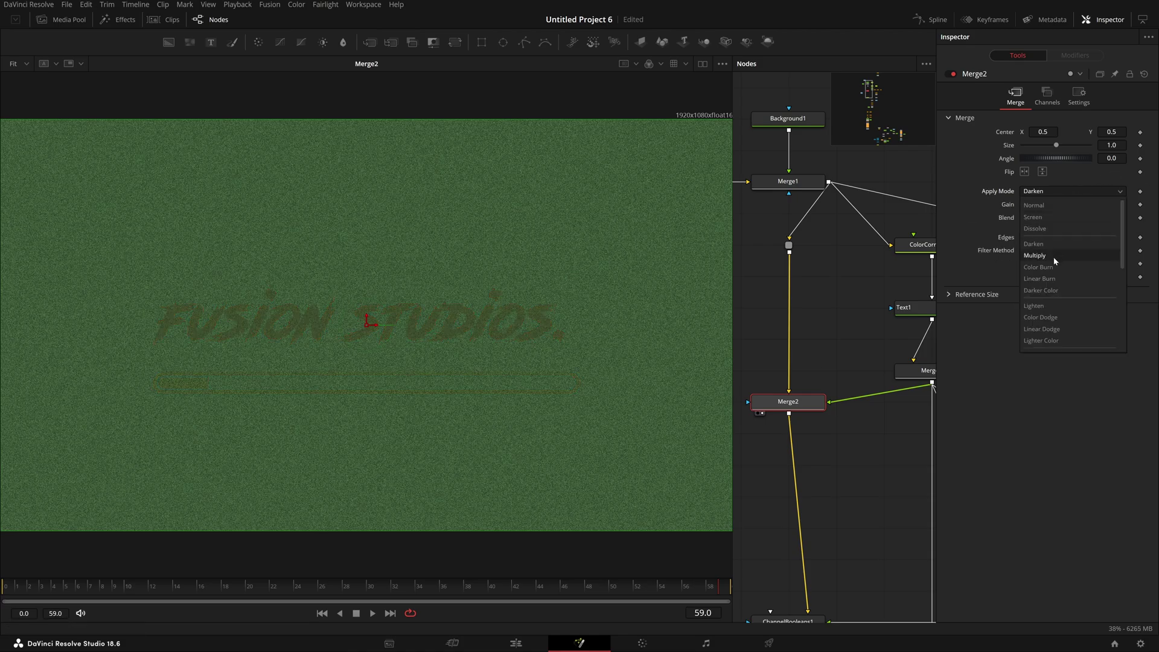
left_click(1054, 257)
left_click(1073, 192)
left_click(1061, 278)
left_click(1073, 192)
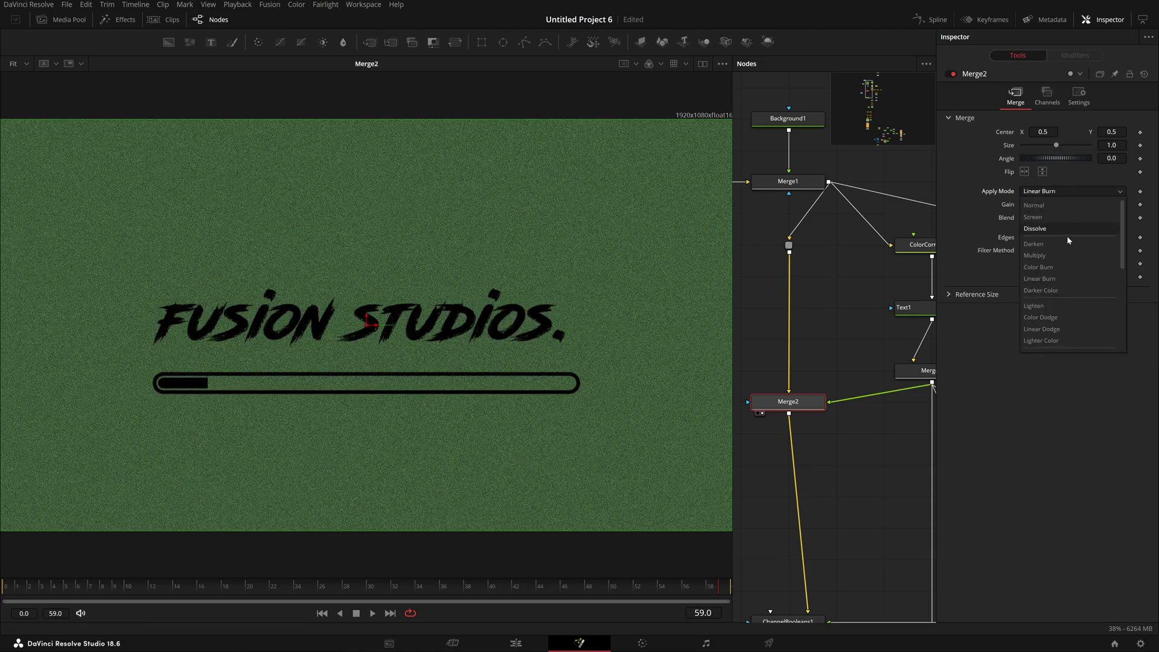
left_click(1066, 290)
left_click(1077, 192)
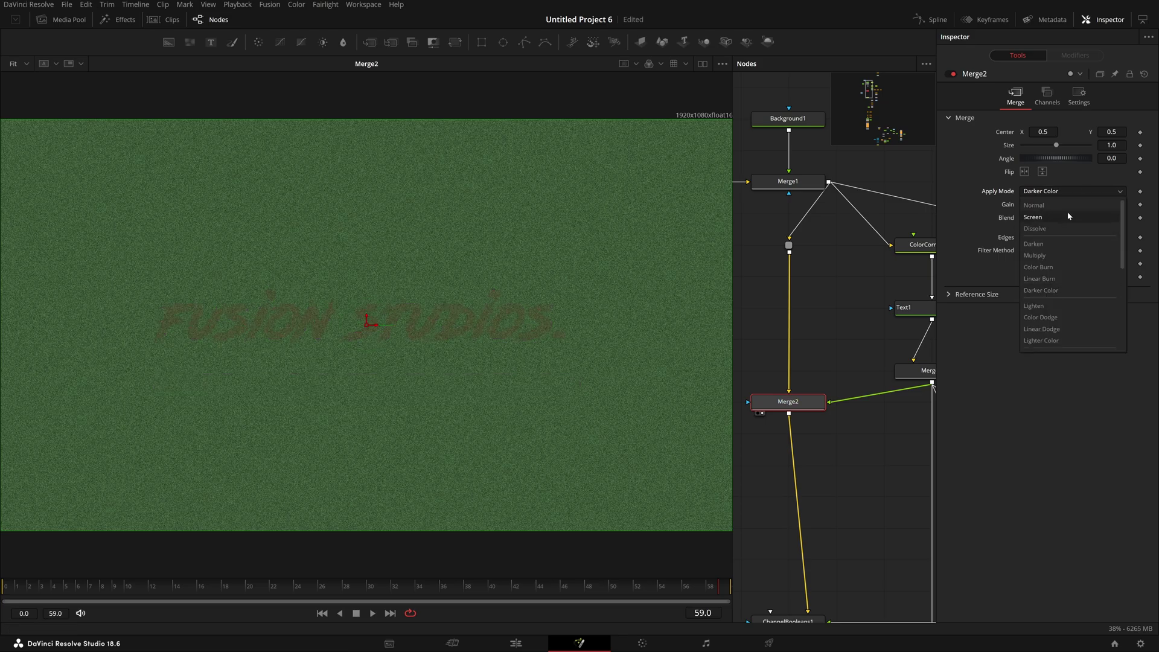
left_click(1063, 306)
- Set the apply mode of Merge2 to Screen
left_click(1058, 192)
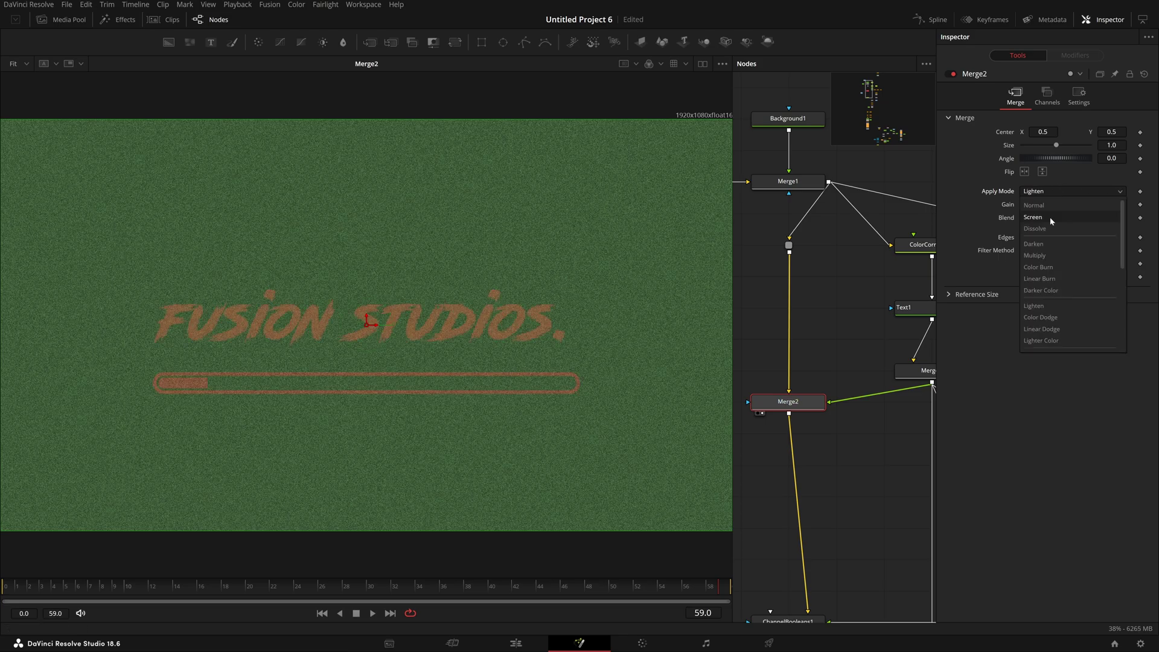
left_click(1049, 216)
scroll(867, 452, "down", 3)
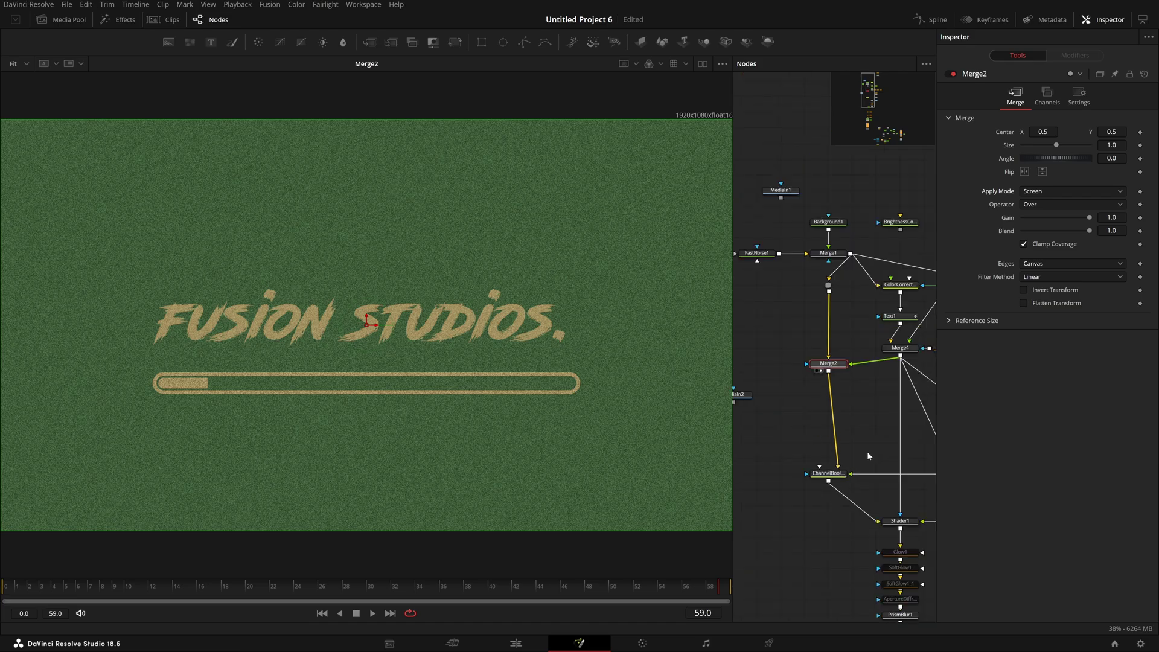
- Examine the merged title and trace the Merge4 branches to Bitmap1, ErodeDilate1 and Shader1, showing the MediaIn3 settings
left_click_drag(868, 452, 825, 399)
scroll(825, 399, "up", 2)
left_click_drag(891, 486, 796, 495)
scroll(786, 399, "down", 3)
left_click_drag(787, 399, 860, 398)
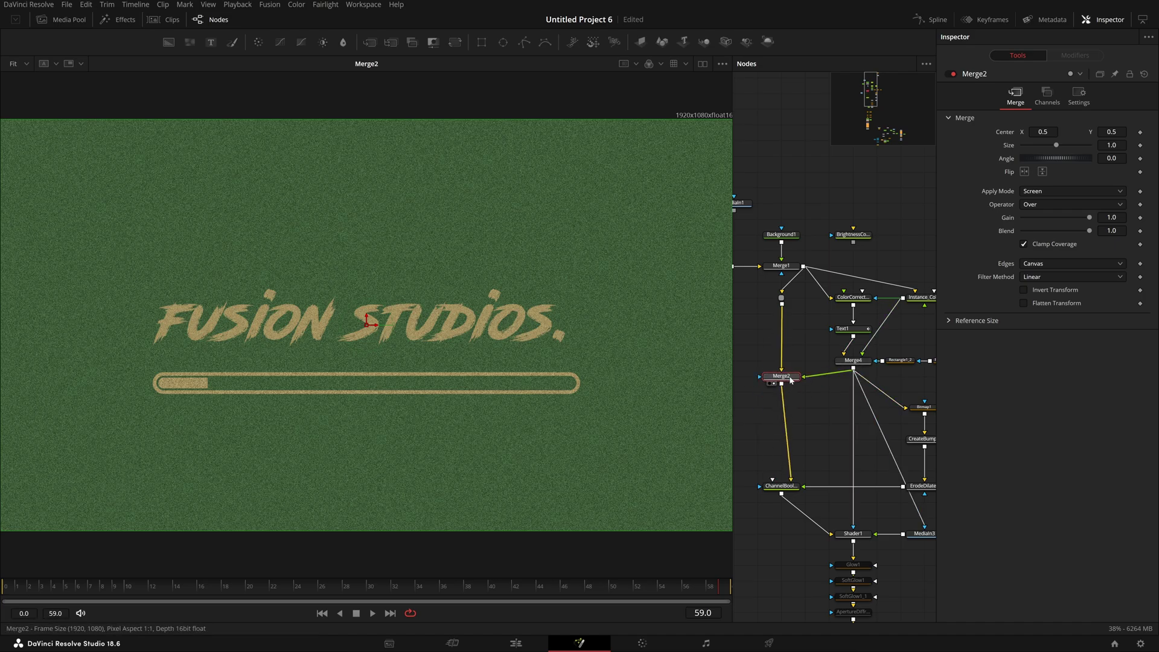
left_click_drag(129, 178, 674, 575)
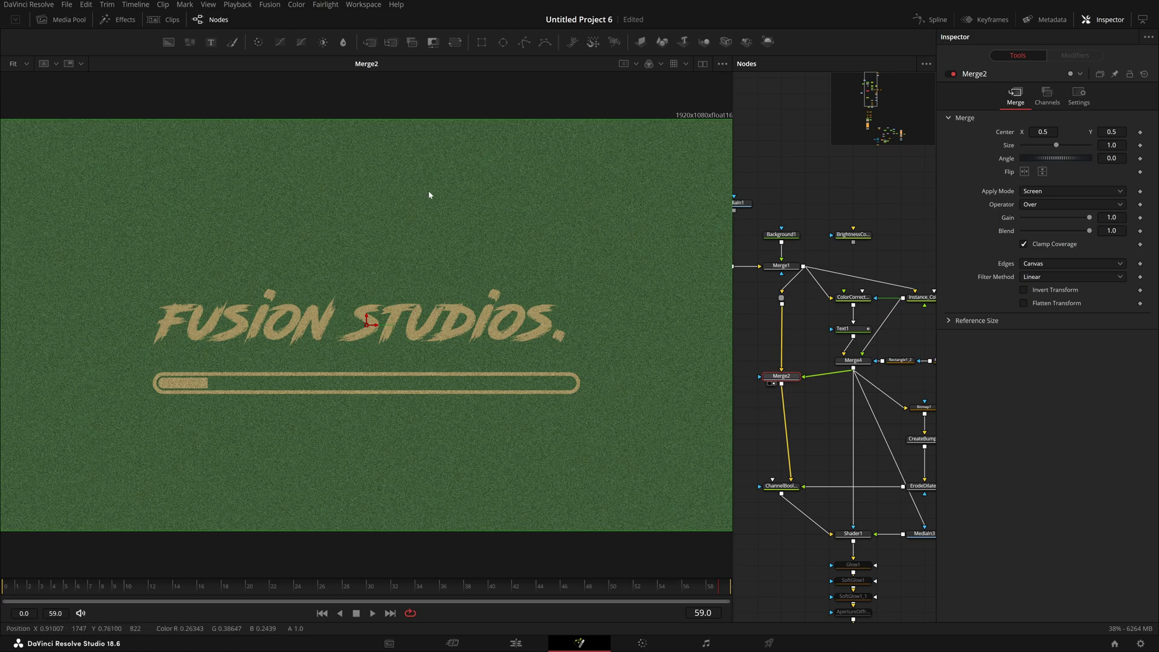
scroll(755, 401, "up", 2)
left_click_drag(806, 450, 825, 459)
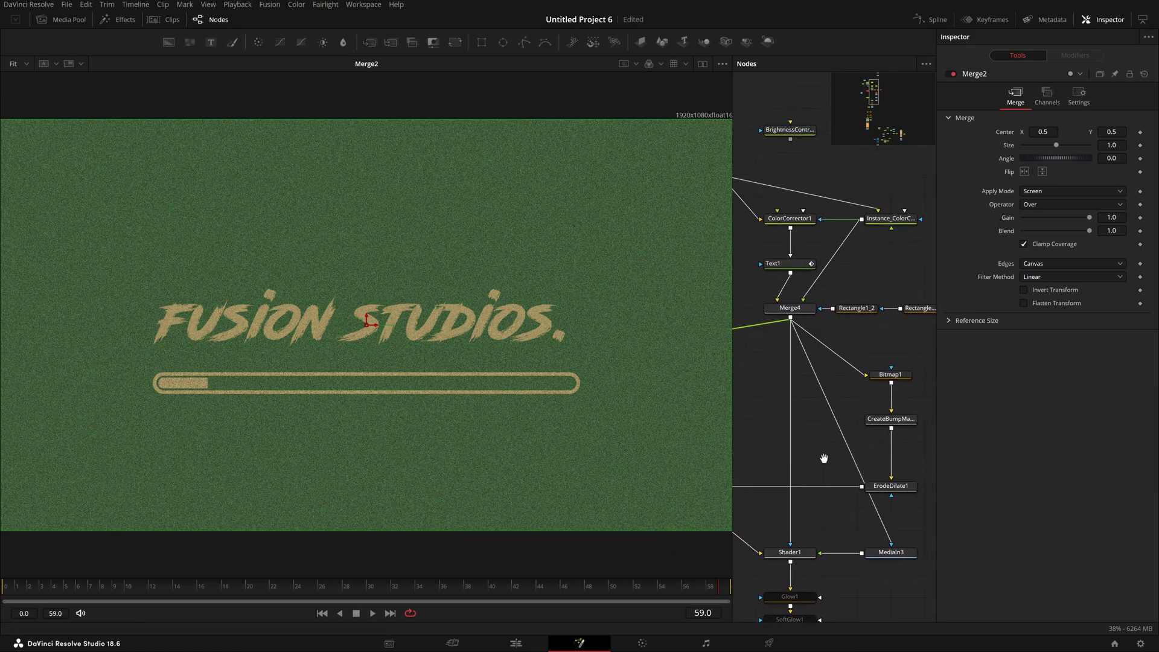
left_click(891, 552)
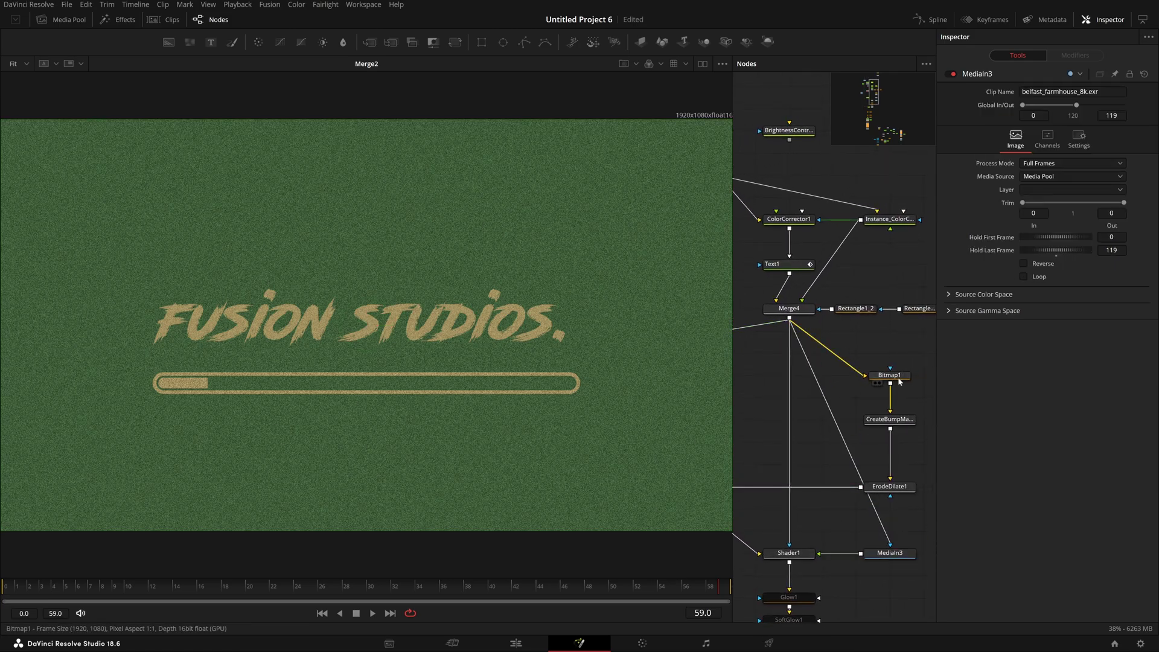
- Display the Bitmap1 output and review its Channel options, keeping Luminance as the source
left_click(880, 384)
left_click(890, 375)
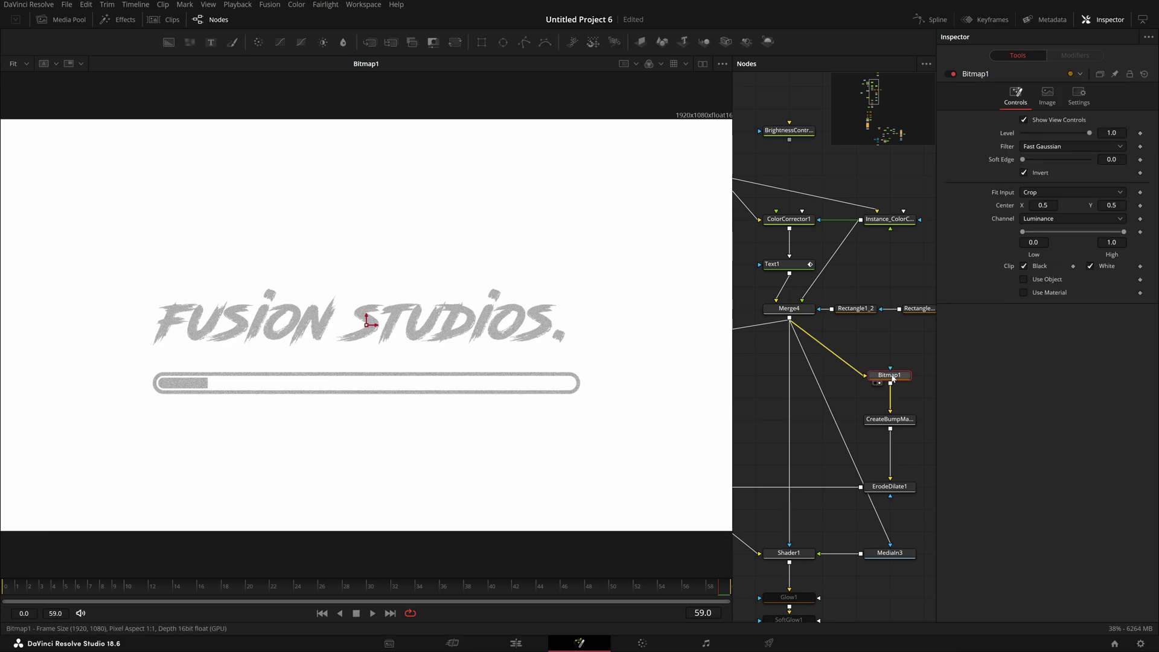
left_click(1058, 219)
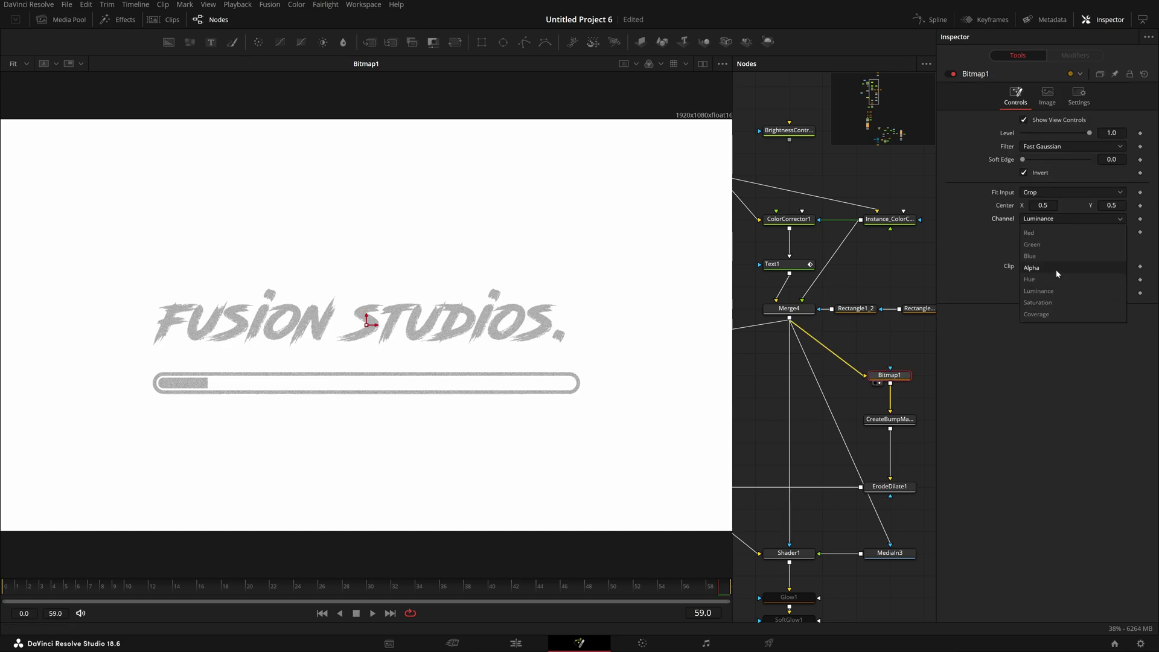
left_click(933, 341)
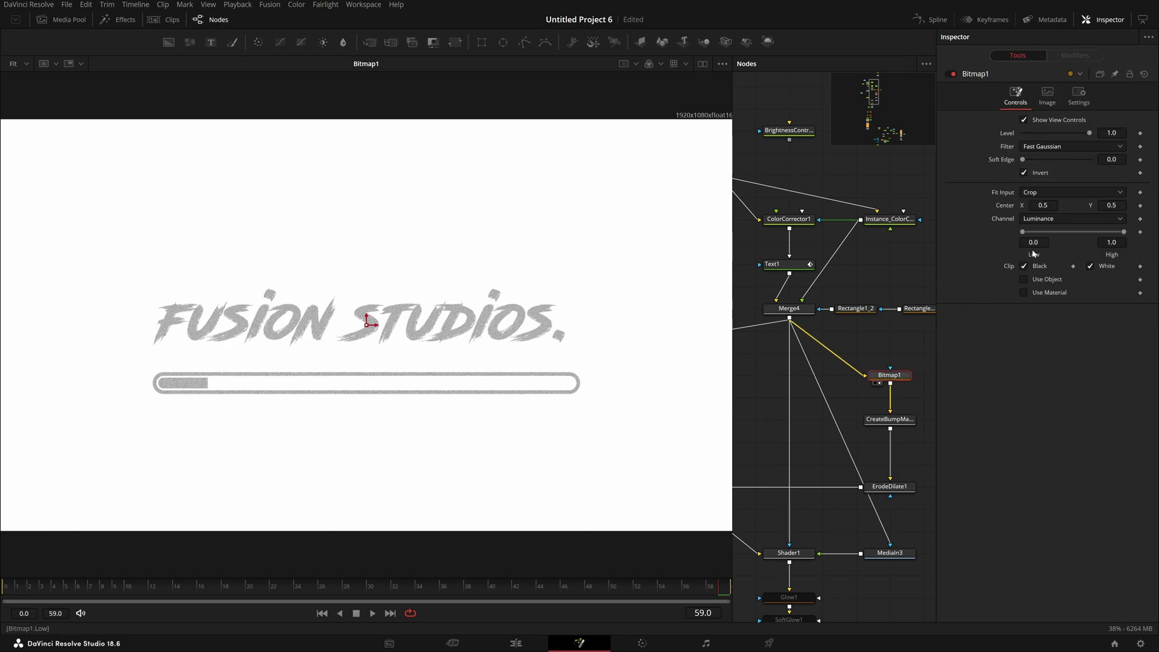
left_click(1079, 222)
left_click(1040, 291)
left_click_drag(909, 354, 845, 339)
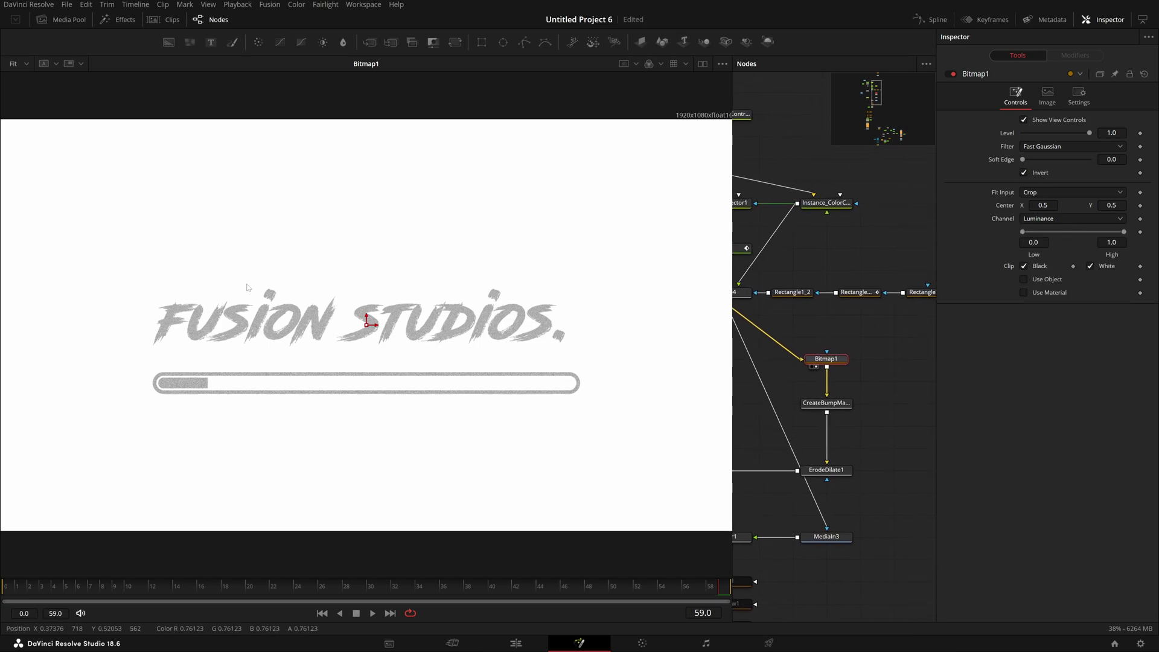
left_click_drag(149, 242, 680, 461)
- Display the CreateBumpMap1 output, inspect the lettering up close and set its Height Scale to 65.75
left_click(841, 405)
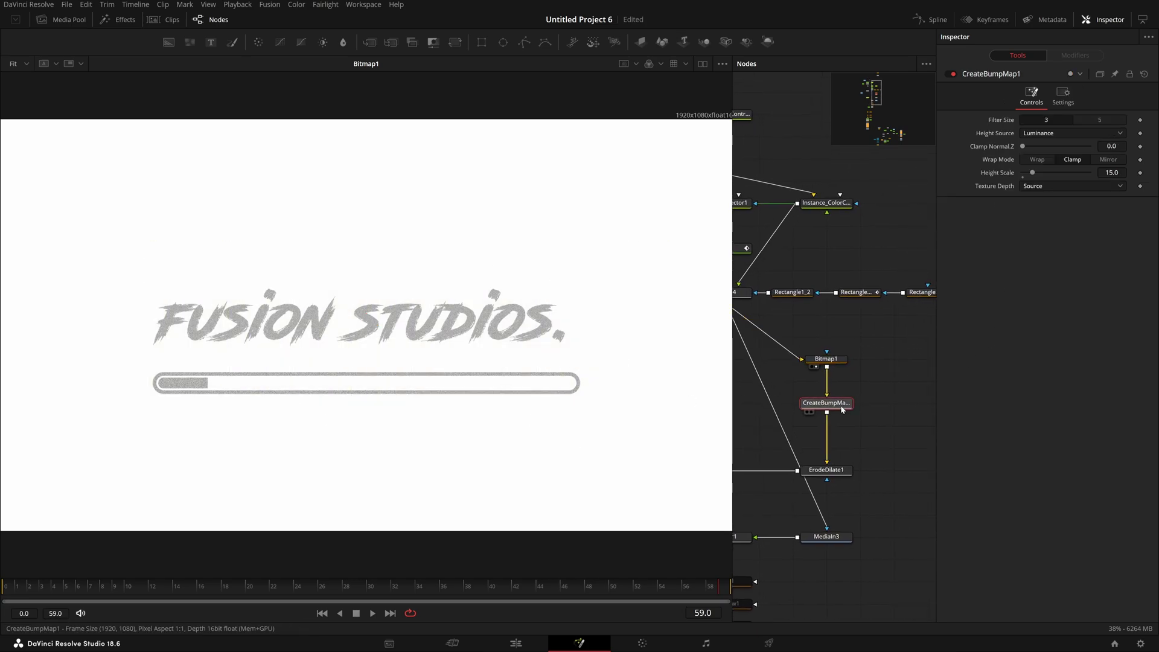
key("2")
scroll(199, 338, "up", 10)
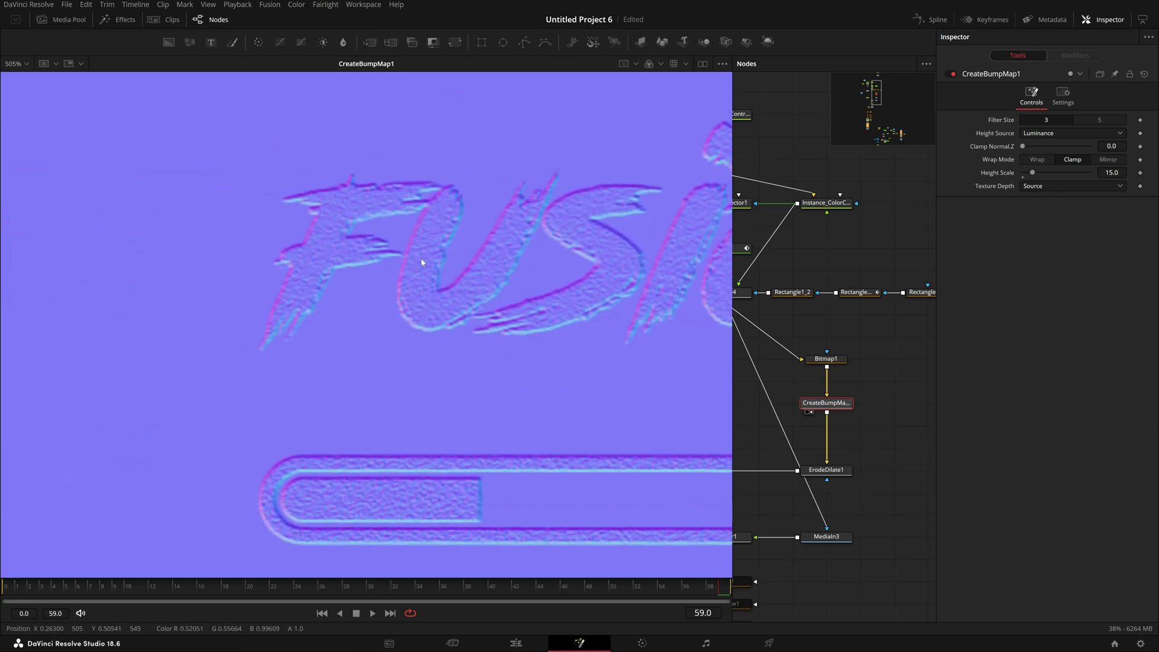
left_click_drag(574, 367, 537, 364)
scroll(542, 351, "down", 2)
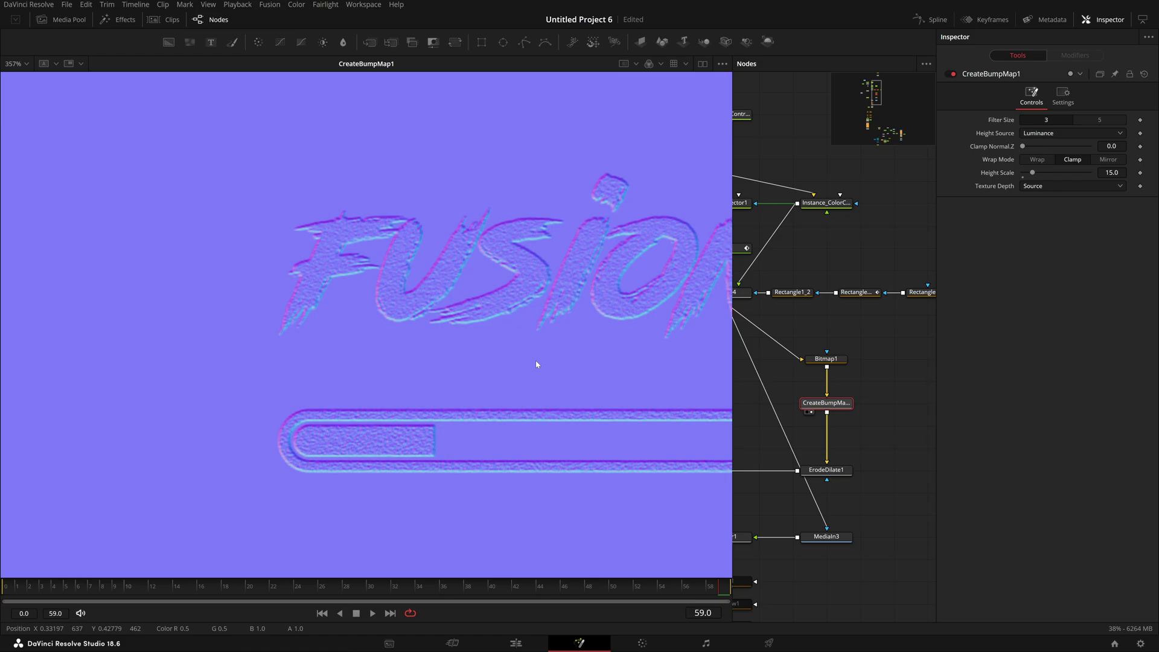
left_click_drag(1112, 172, 1146, 173)
mouse_move(1067, 172)
left_mouse_down()
mouse_move(1037, 172)
mouse_move(1067, 172)
left_mouse_up()
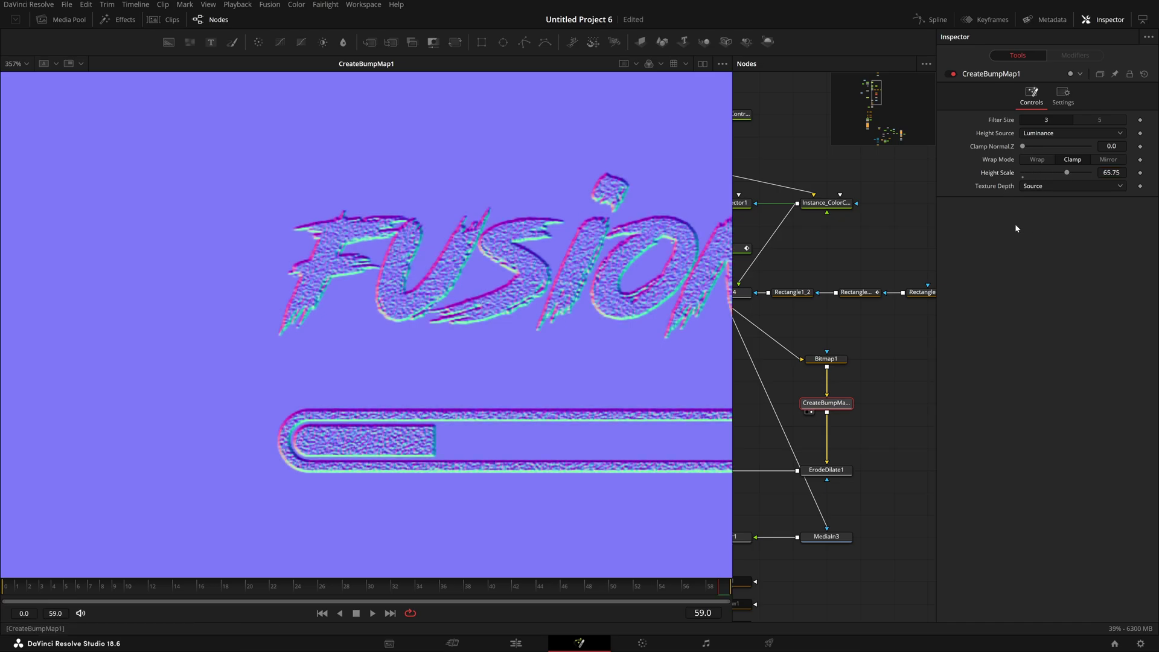
- Toggle Invert off and on again on Bitmap1 to compare the effect on the bump map
left_click_drag(880, 388, 857, 364)
left_click(805, 334)
left_click(1040, 173)
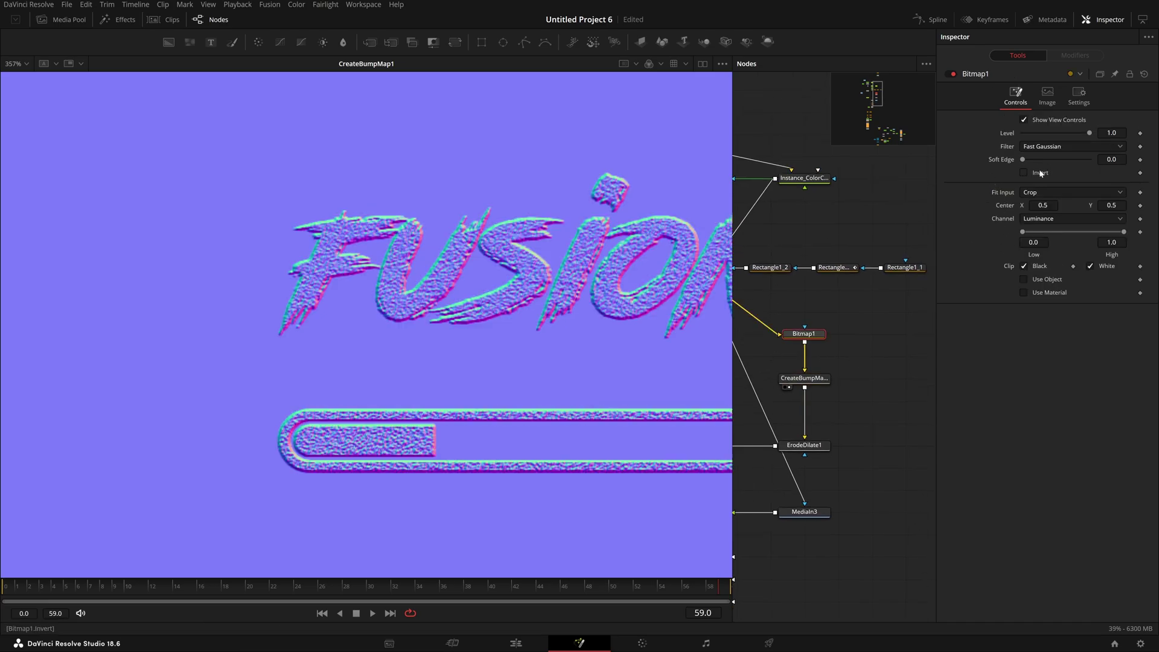
left_click(1040, 173)
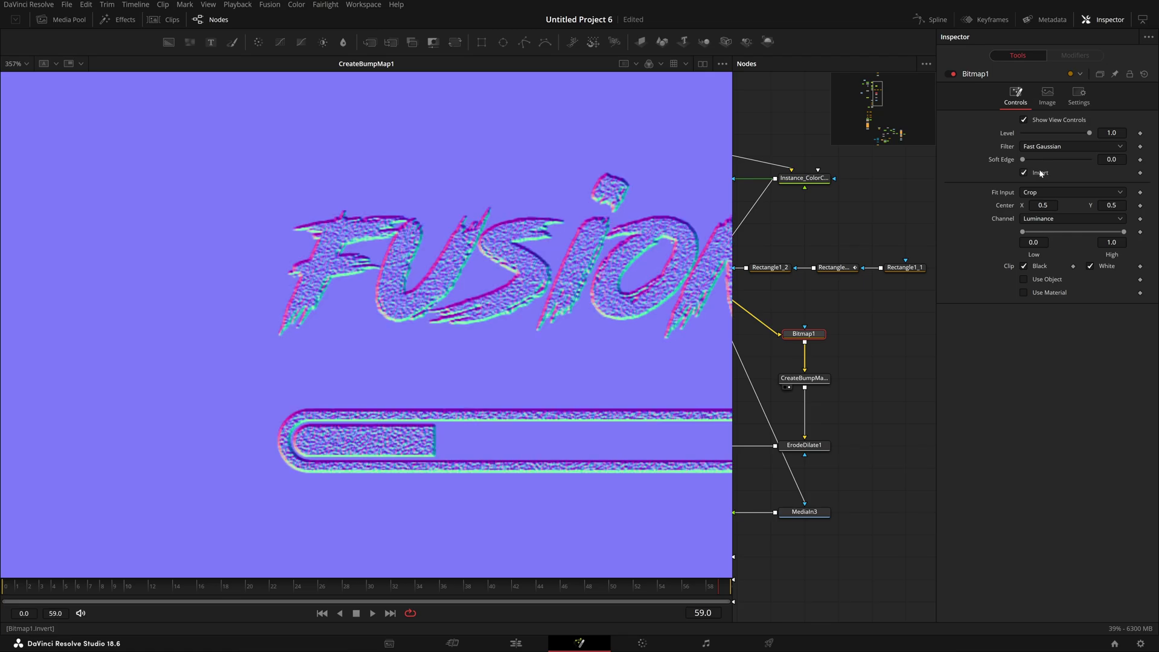
left_click(1041, 173)
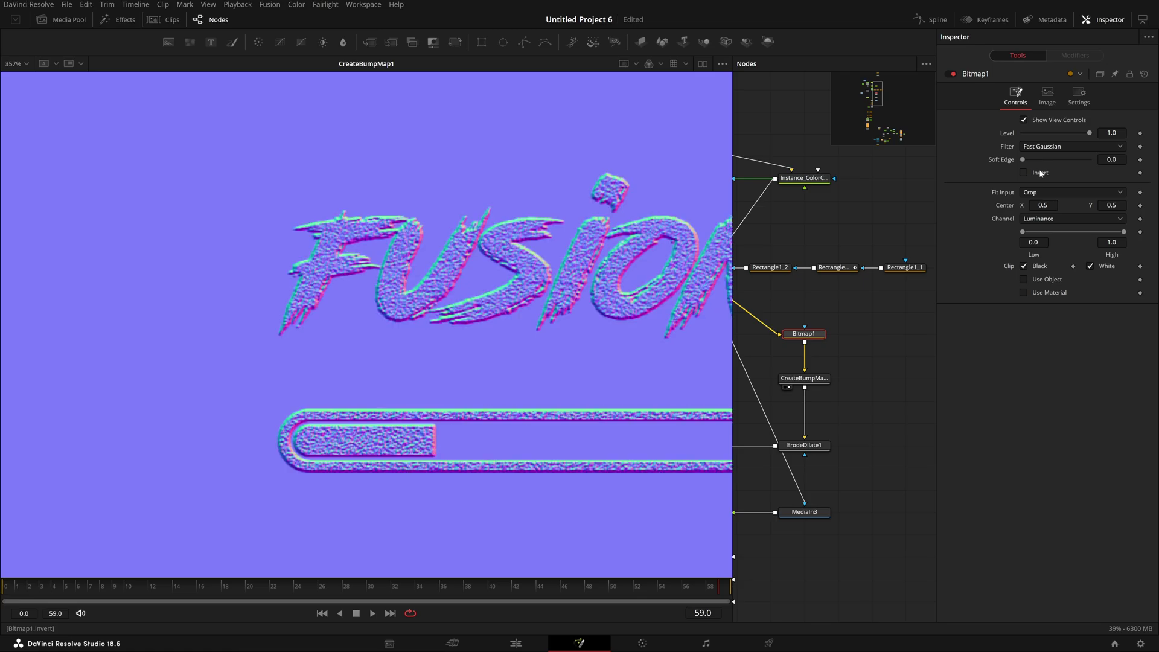
left_click(1040, 173)
- Display the ErodeDilate1 output in the viewer and show the color channel settings of ChannelBooleans1
scroll(855, 390, "up", 3)
left_click_drag(855, 377, 378, 379)
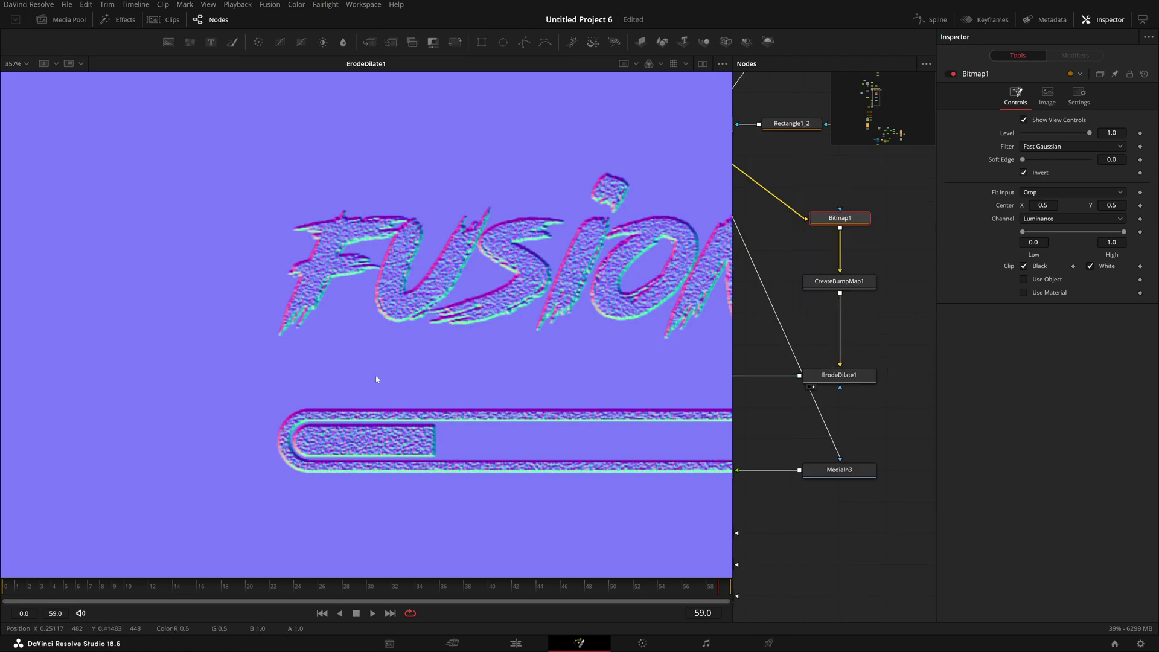
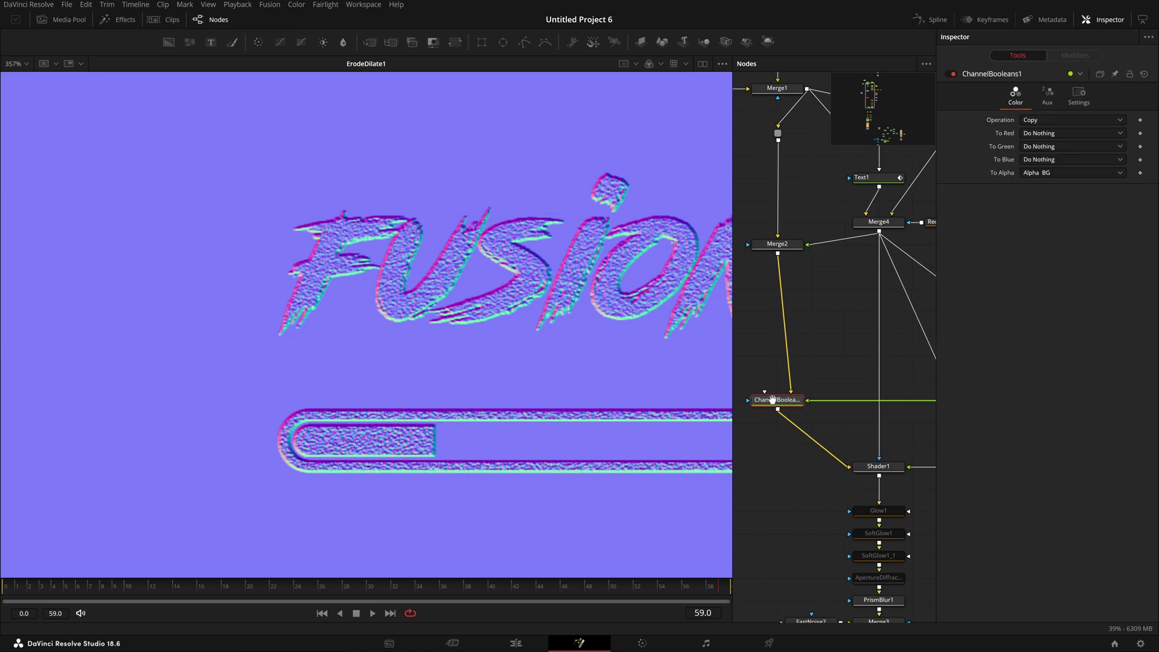
scroll(774, 401, "up", 5)
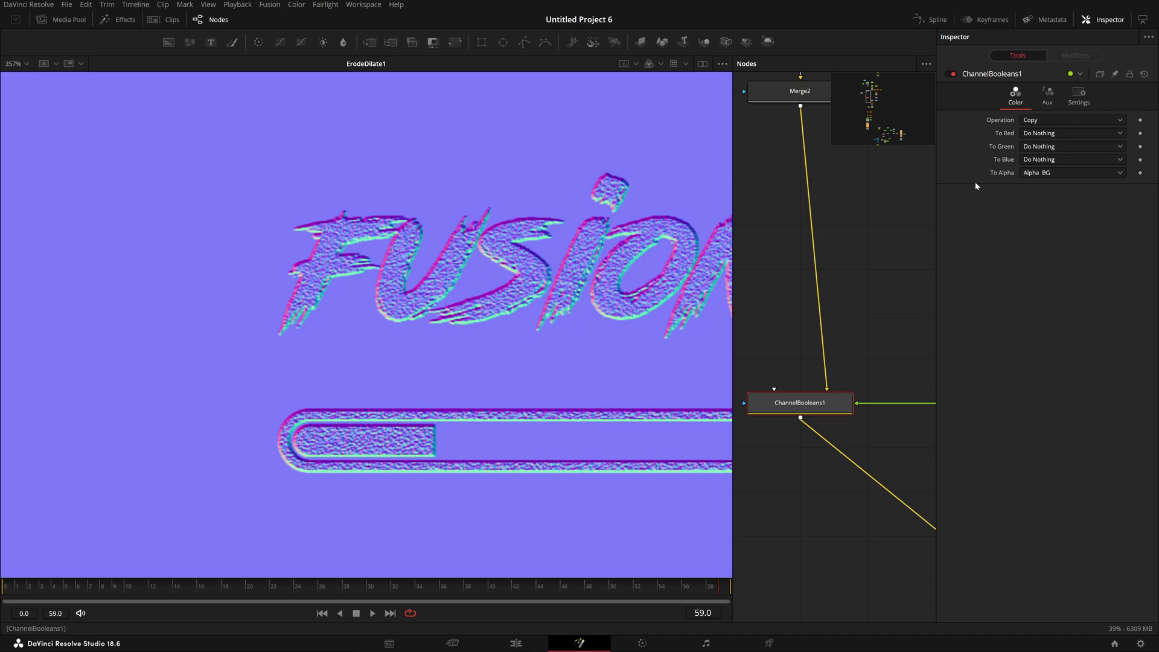
- Review the extra channel settings of ChannelBooleans1, checking the sources assigned to X, Y and Z Normal
left_click(1046, 97)
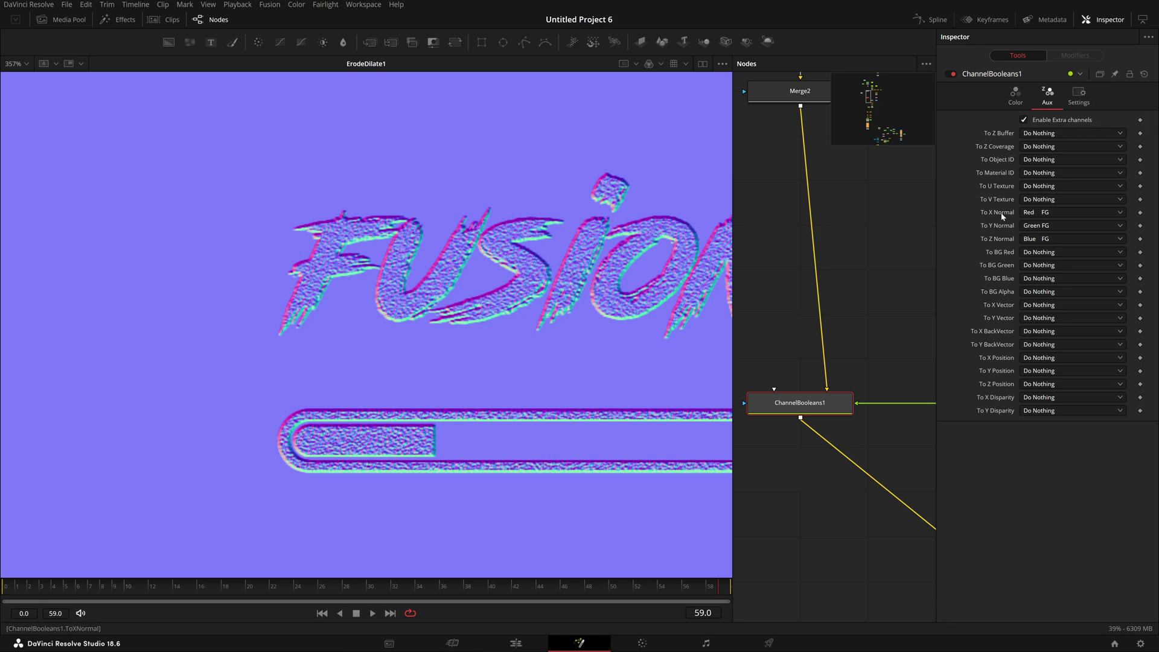
left_click(1072, 214)
left_click(1072, 214)
left_click(1052, 226)
left_click(980, 233)
left_click(1038, 240)
left_click(974, 263)
- Disconnect ErodeDilate1 from ChannelBooleans1 and compare the ChannelBooleans1 output with Merge2, fitted in the viewer
scroll(862, 315, "down", 3)
left_click_drag(900, 324, 838, 375)
left_click(774, 379)
key("1")
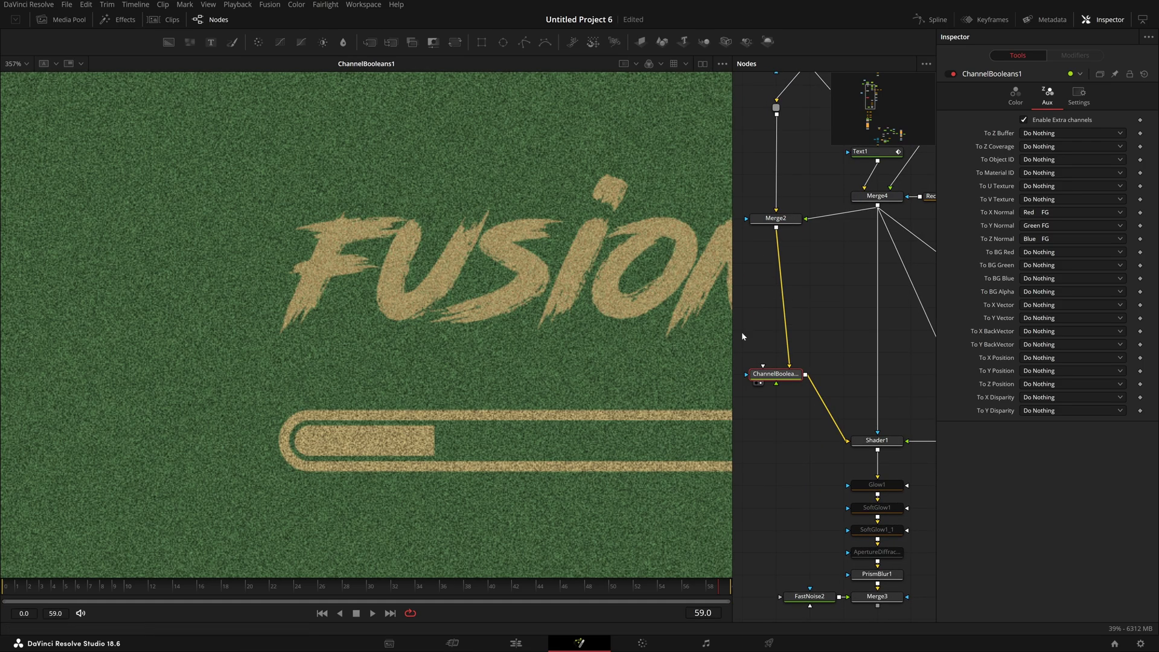
key("ctrl+f")
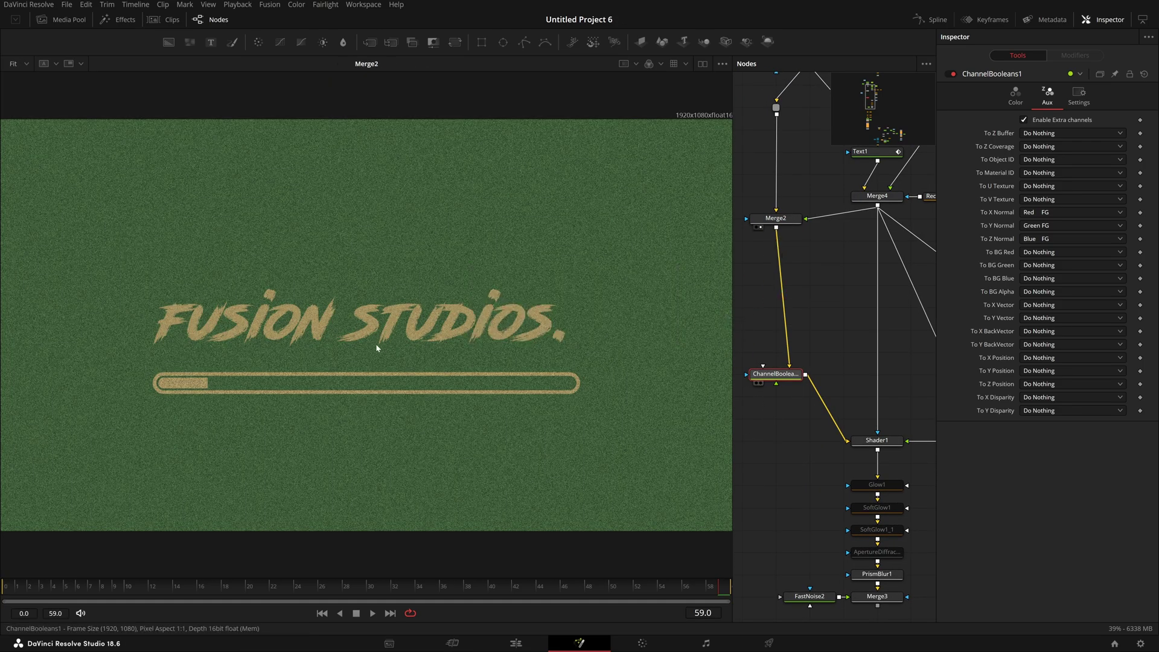
mouse_move(857, 373)
left_mouse_down()
mouse_move(813, 368)
mouse_move(972, 368)
mouse_move(830, 360)
mouse_move(863, 360)
left_mouse_up()
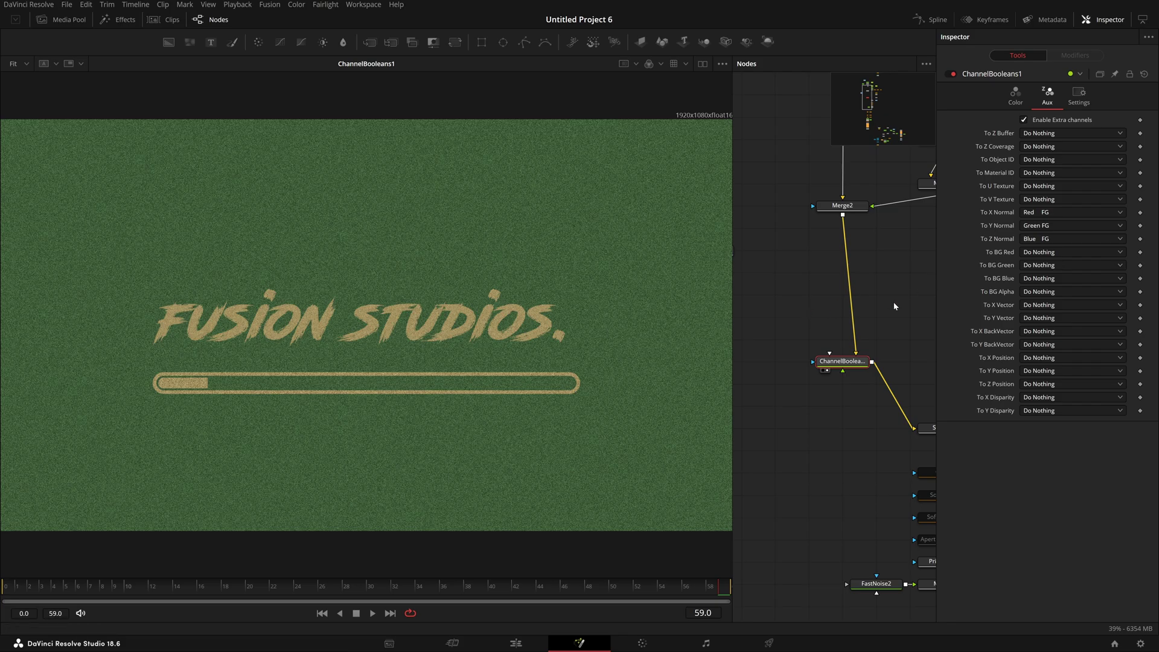
left_click_drag(895, 306, 863, 306)
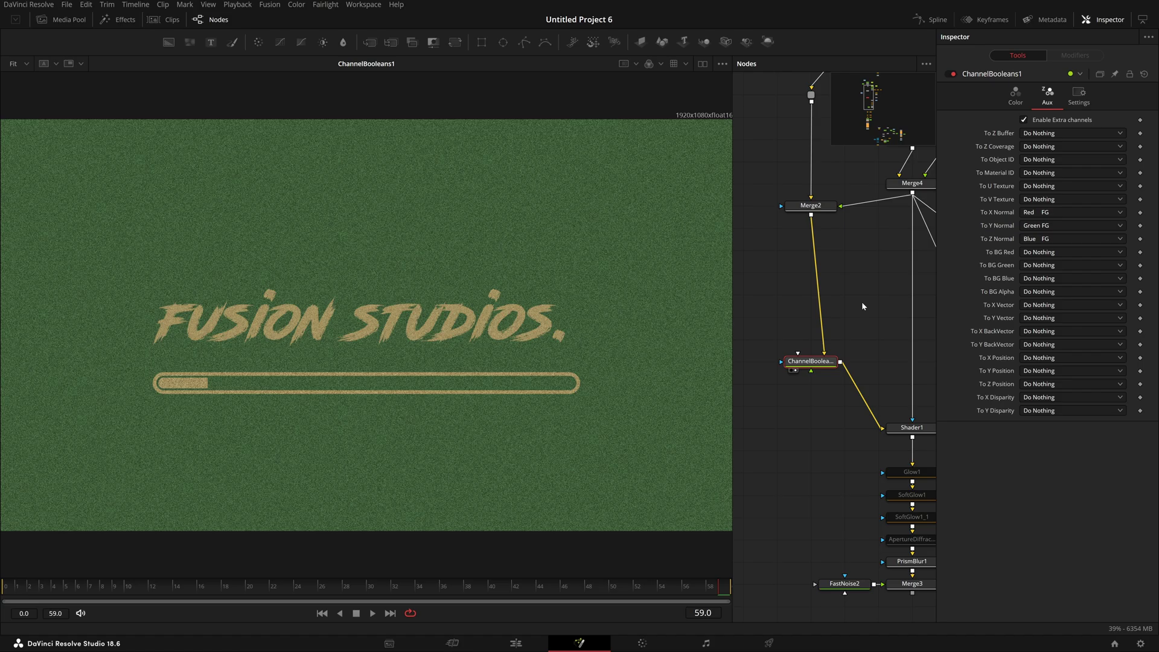
- Display the ErodeDilate1 bump map, reconnect it to the ChannelBooleans1 foreground input and display the ChannelBooleans1 output
left_click_drag(862, 305, 776, 312)
left_click_drag(875, 329, 849, 322)
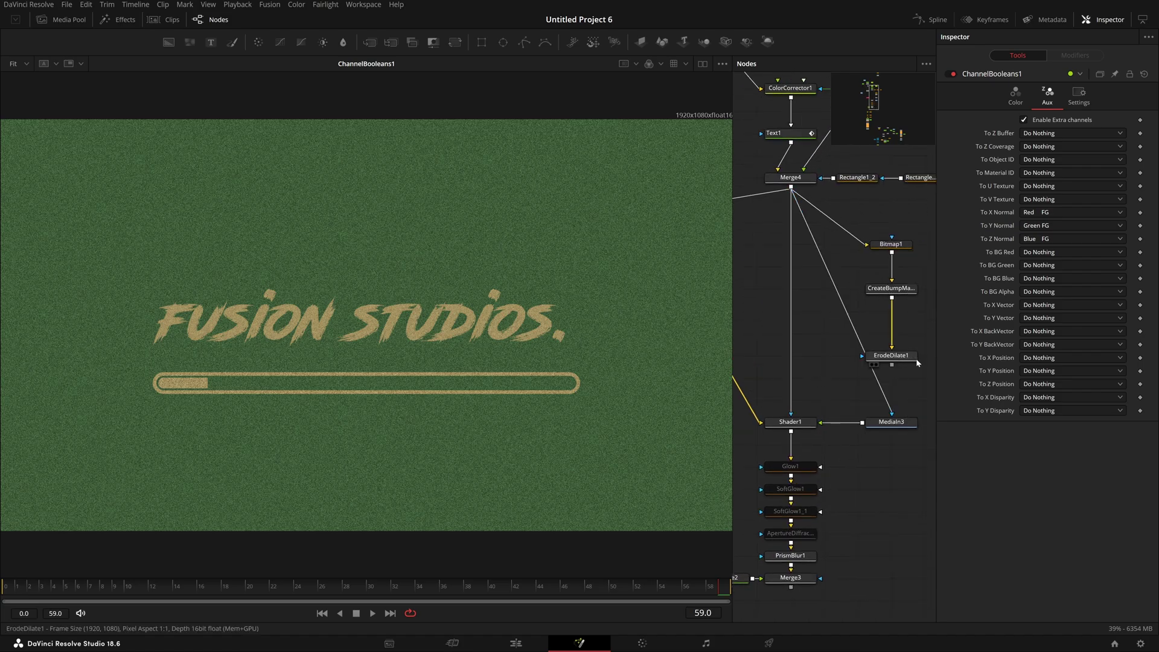
key("1")
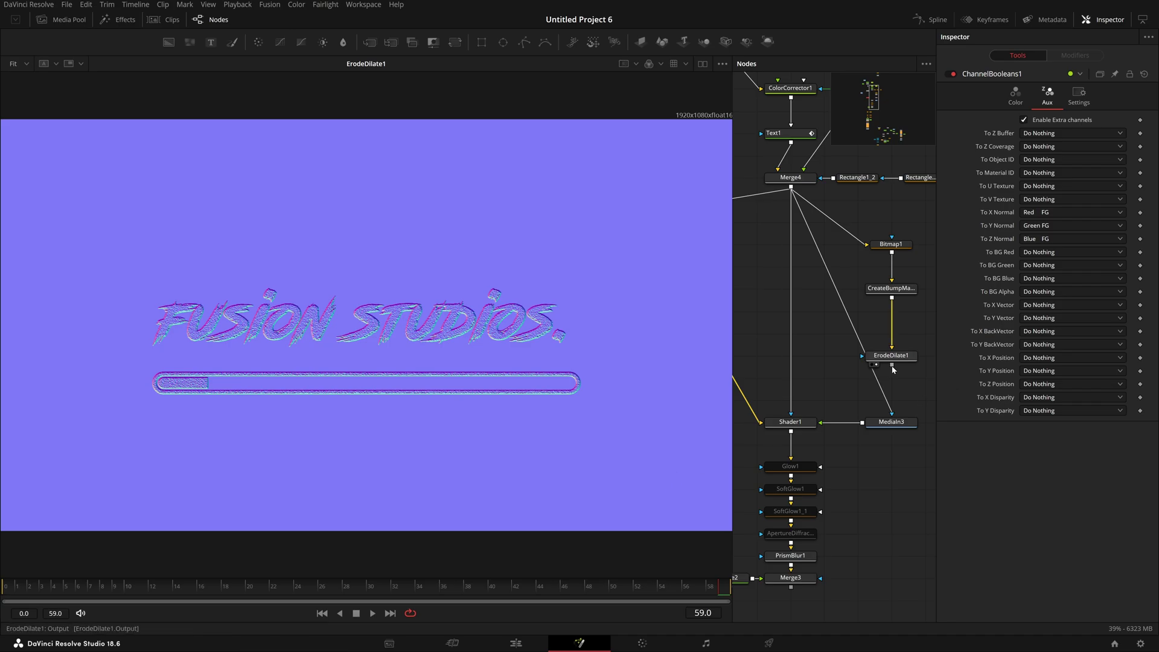
scroll(893, 369, "left", 6)
key("1")
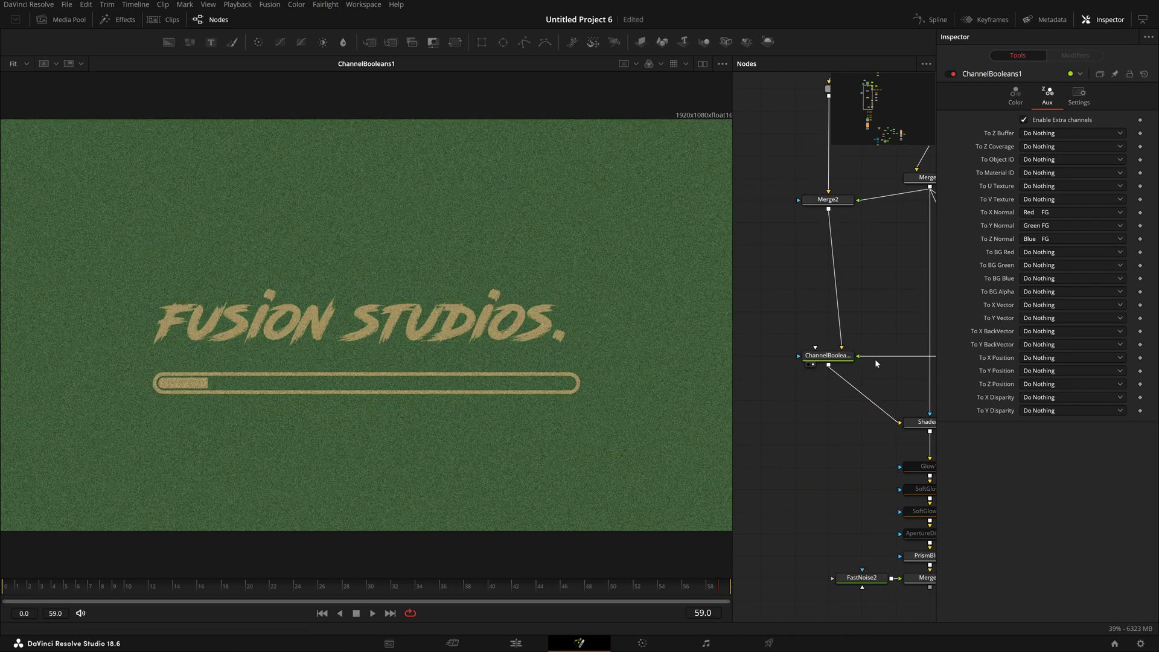
- View the Normals channel of ChannelBooleans1 and return the viewer to the color channels
left_click(827, 355)
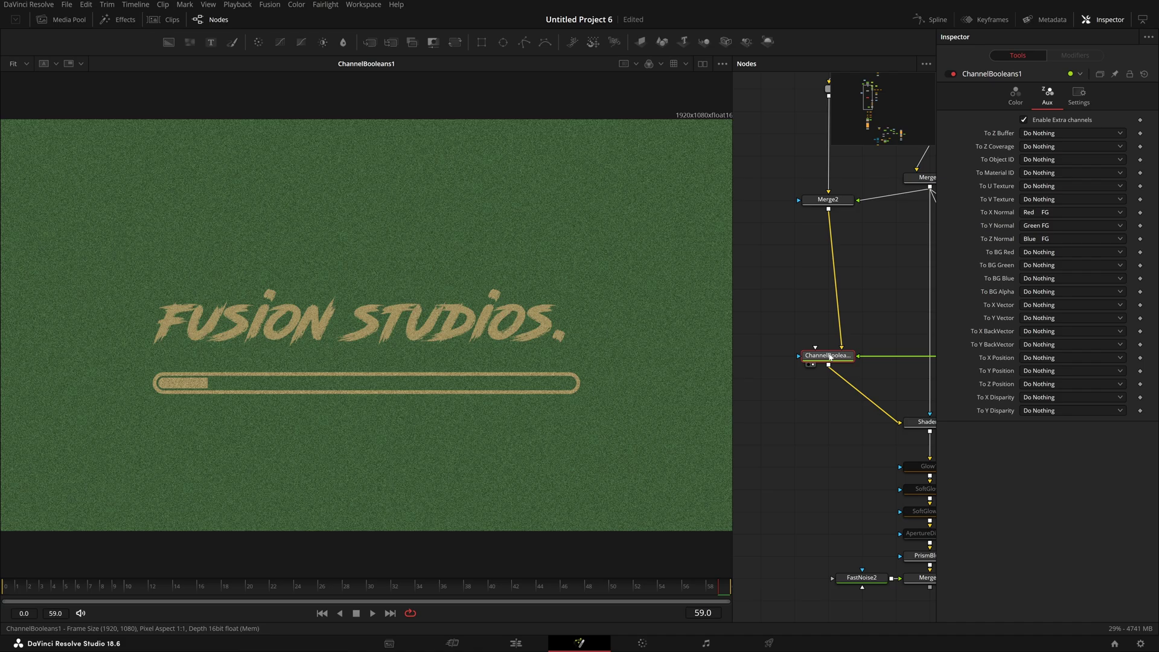
left_click(662, 64)
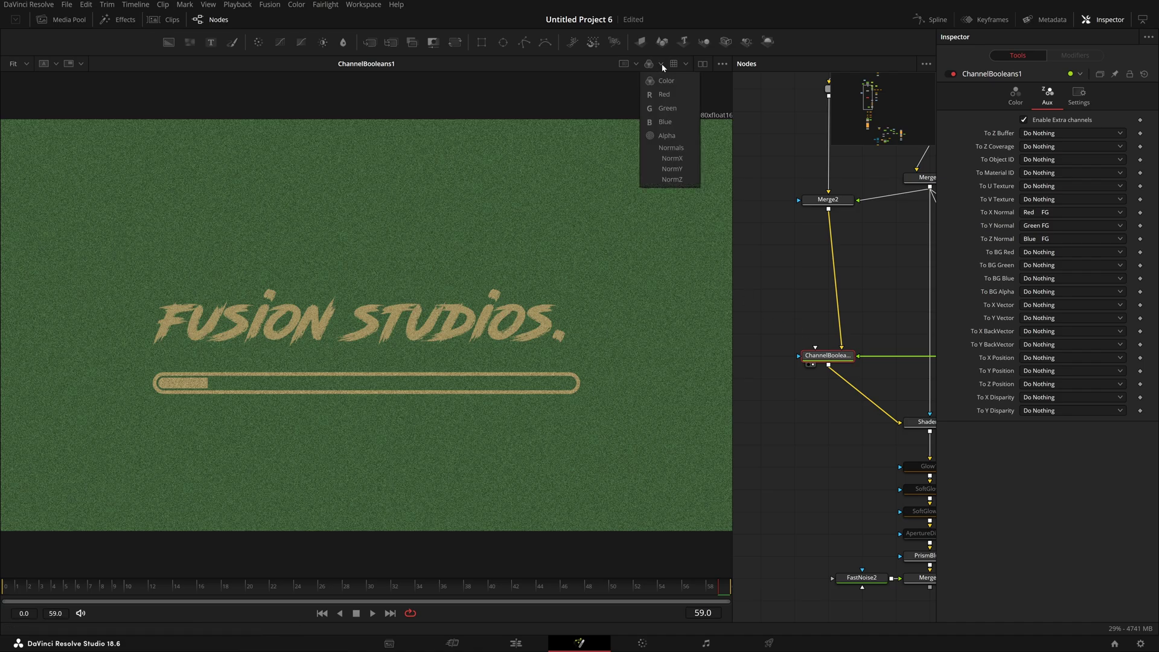
left_click(672, 148)
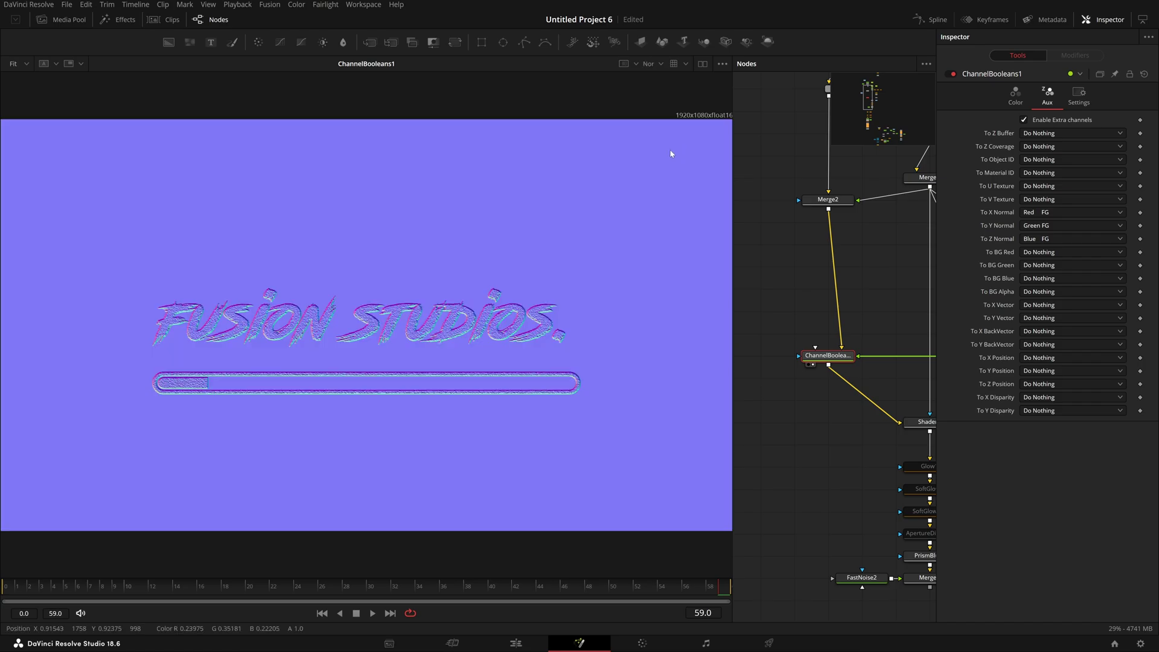
left_click(651, 64)
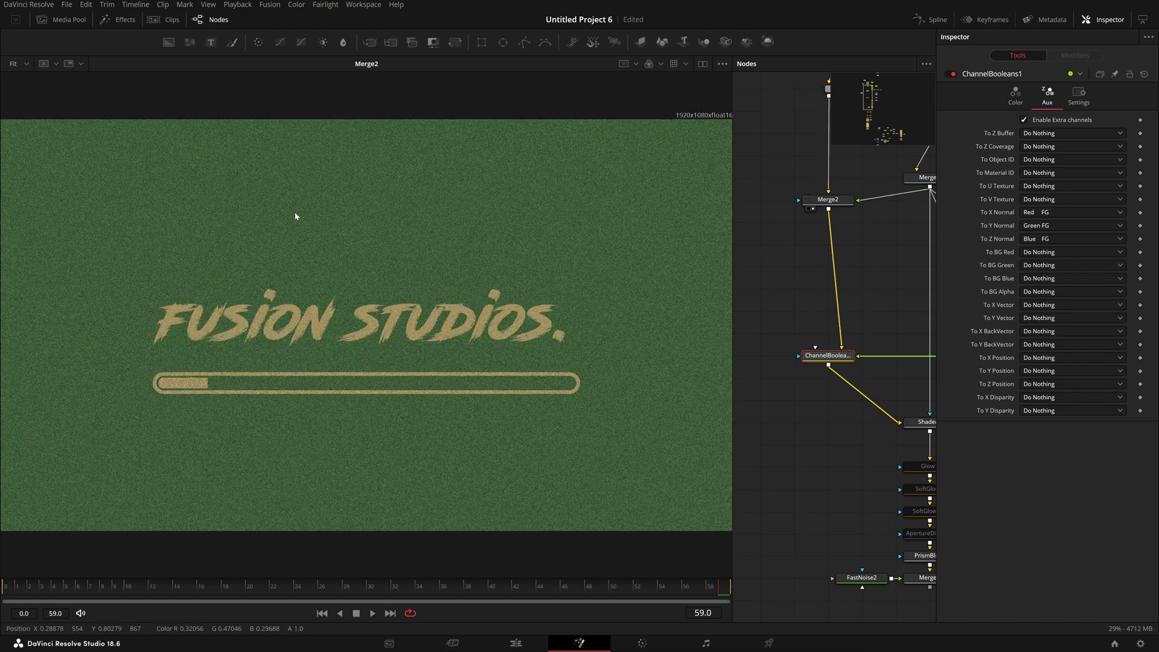
- Compare the Merge2 output with the ChannelBooleans1 output in the viewer
left_click_drag(143, 268, 640, 485)
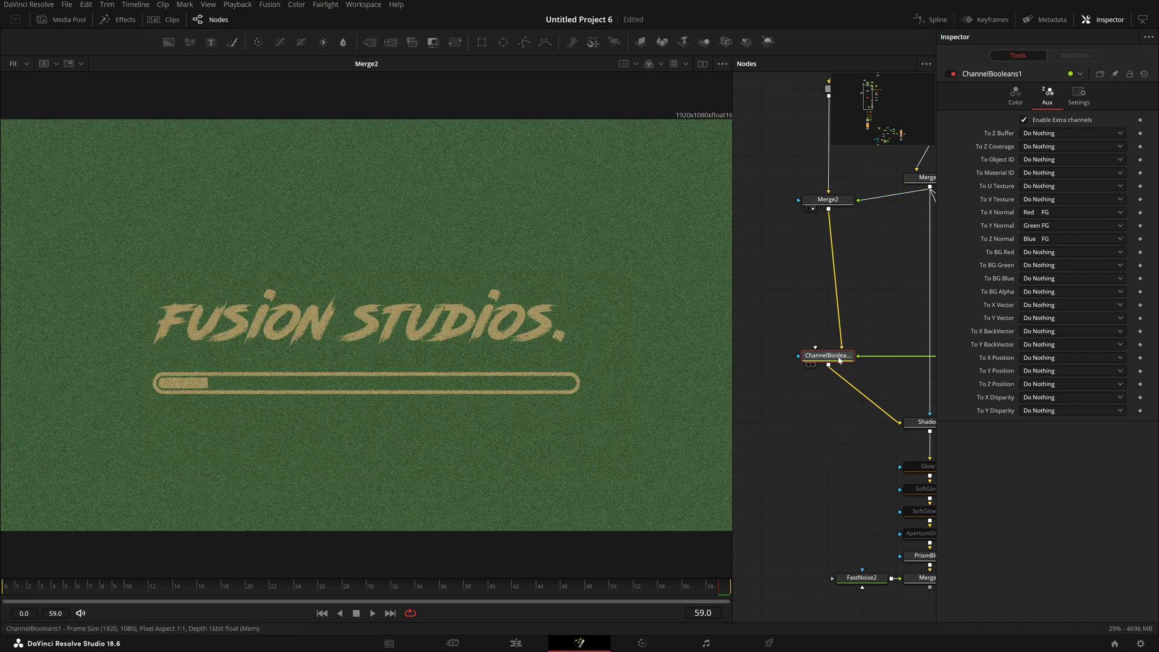
left_click(813, 365)
left_click_drag(149, 285, 613, 461)
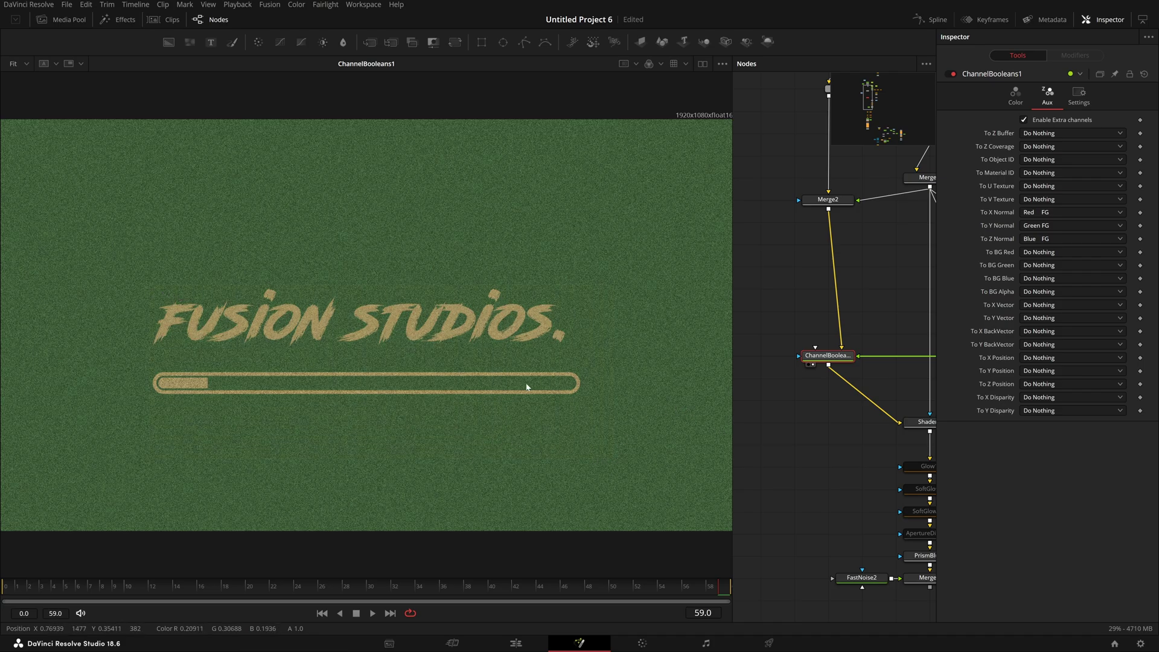
- Display the Shader1 output with its effect mask and MediaIn3 input disconnected, and check its light settings
left_click_drag(857, 438, 761, 460)
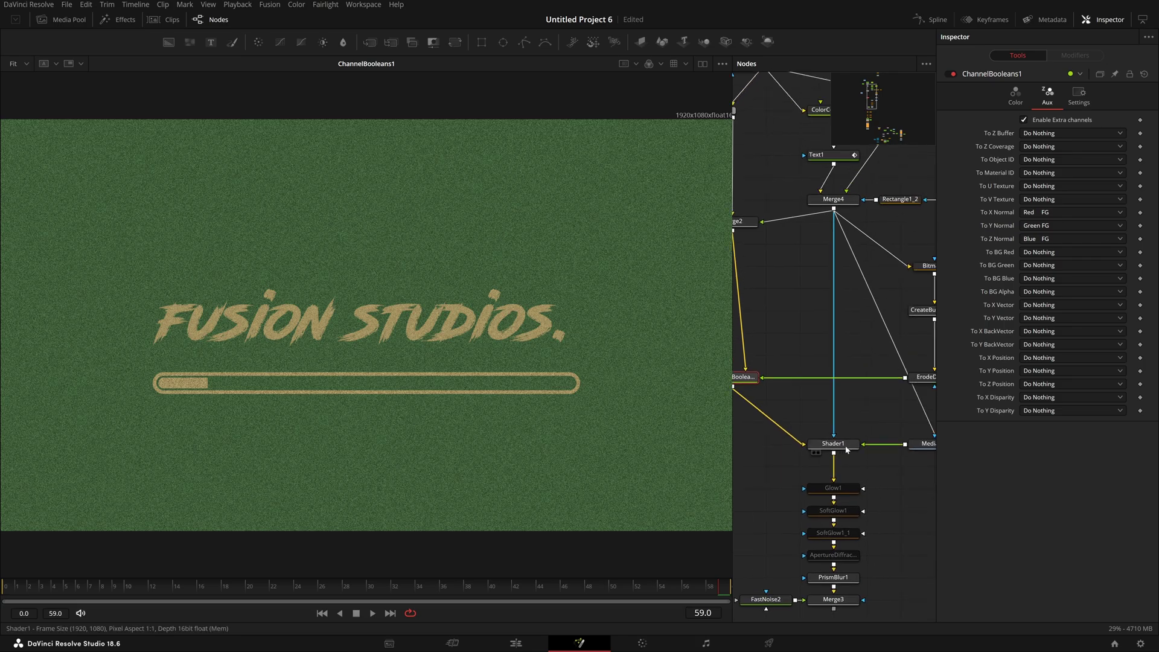
key("1")
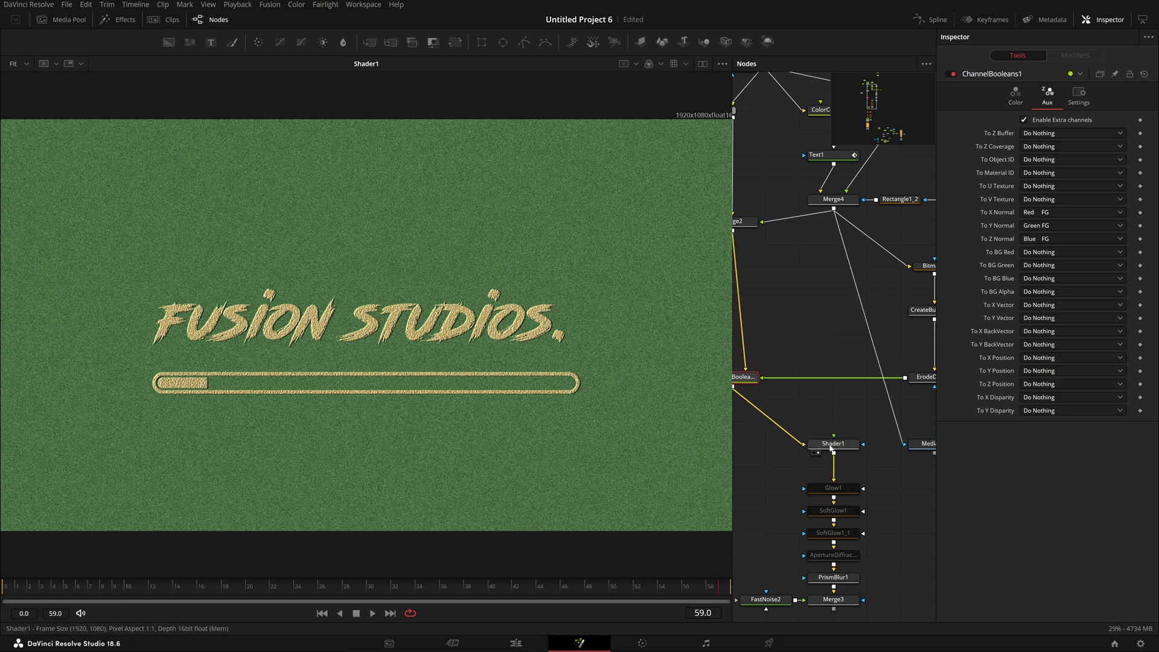
left_click_drag(842, 417, 870, 416)
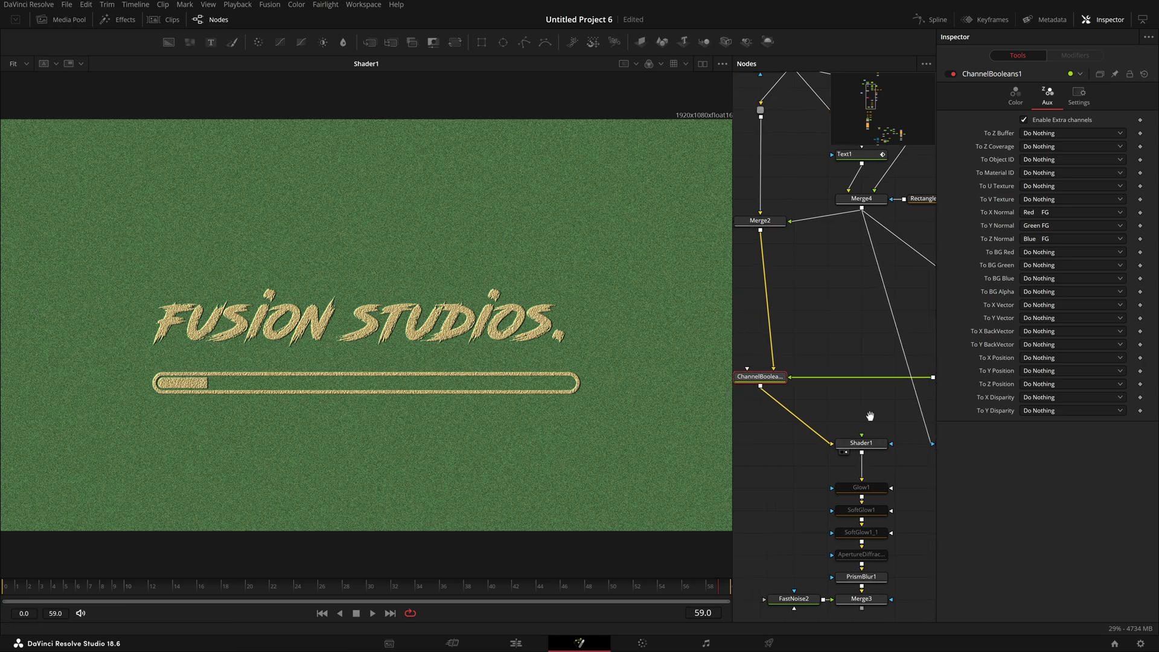
left_click(862, 442)
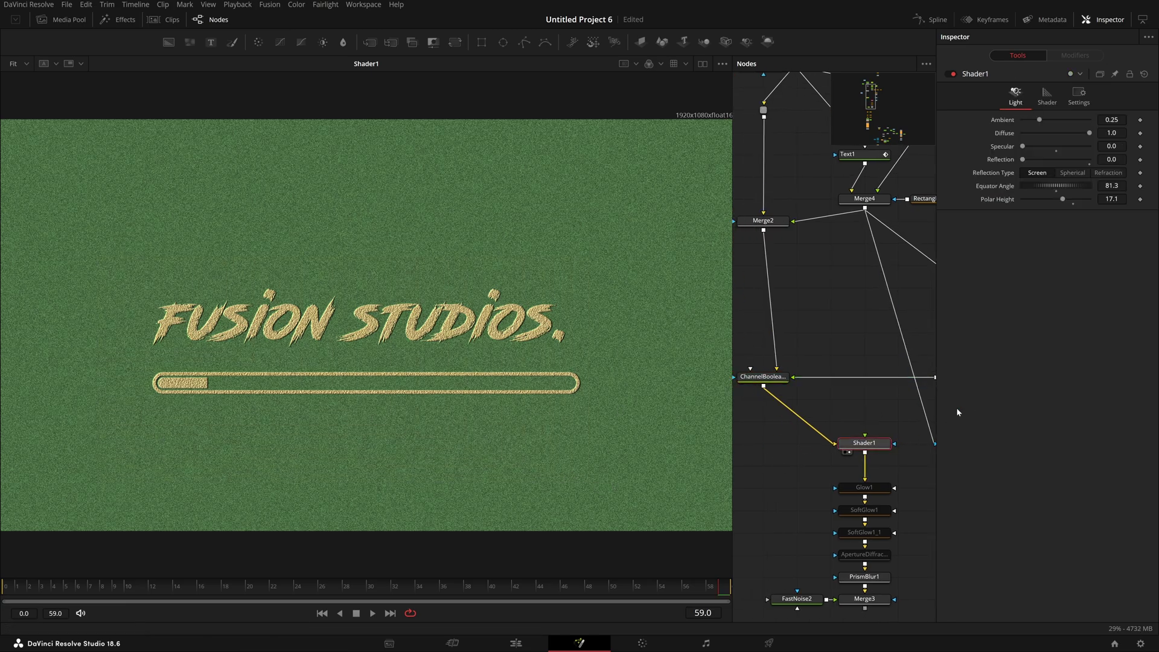
left_click_drag(1112, 146, 1110, 147)
left_click_drag(882, 430, 805, 400)
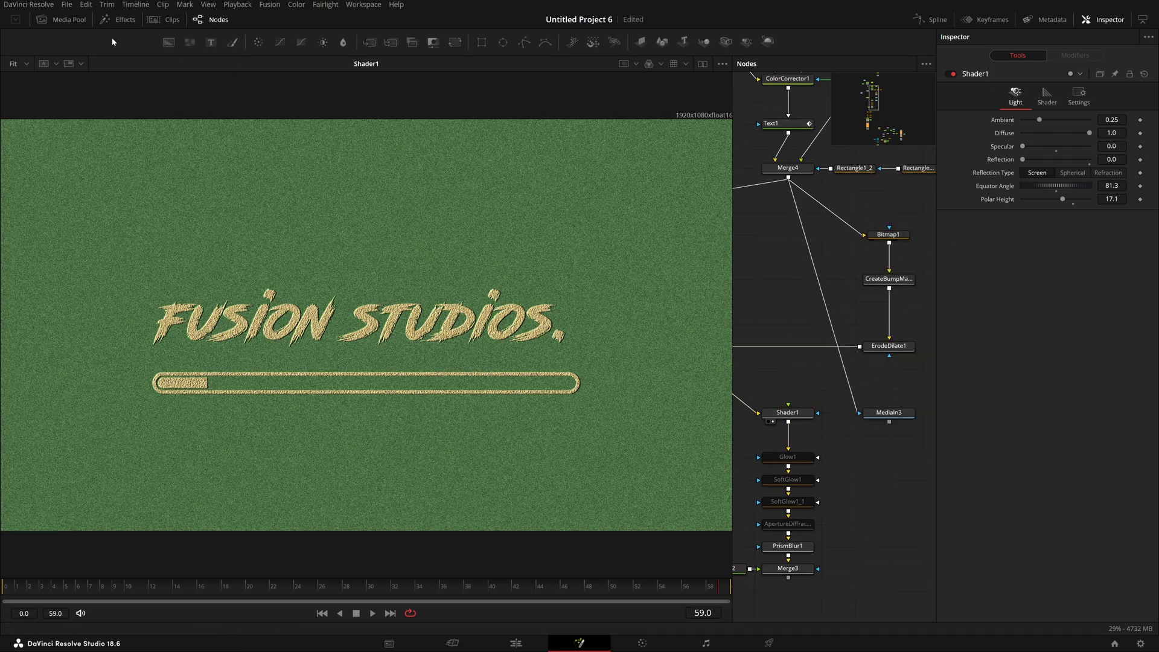
- Display the Merge4 output, connect it to the Shader1 effect mask input and display the Shader1 output
left_click_drag(798, 173, 406, 230)
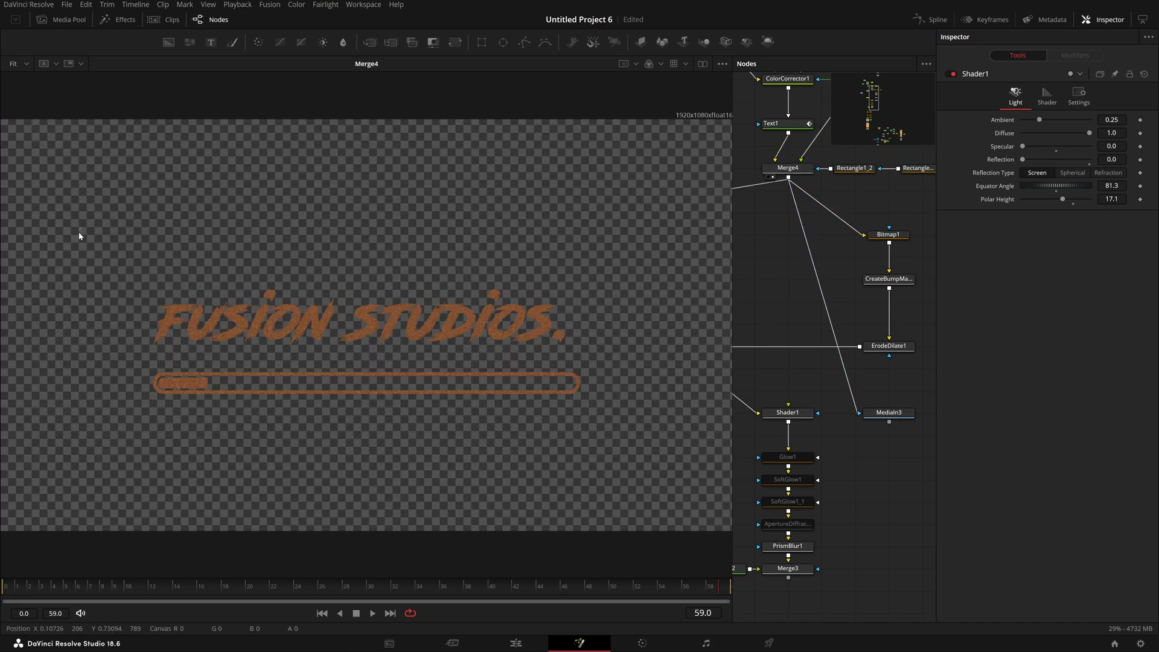
left_click_drag(79, 236, 585, 485)
left_click_drag(828, 188, 796, 282)
mouse_move(787, 353)
left_mouse_down()
mouse_move(789, 455)
mouse_move(806, 483)
left_mouse_up()
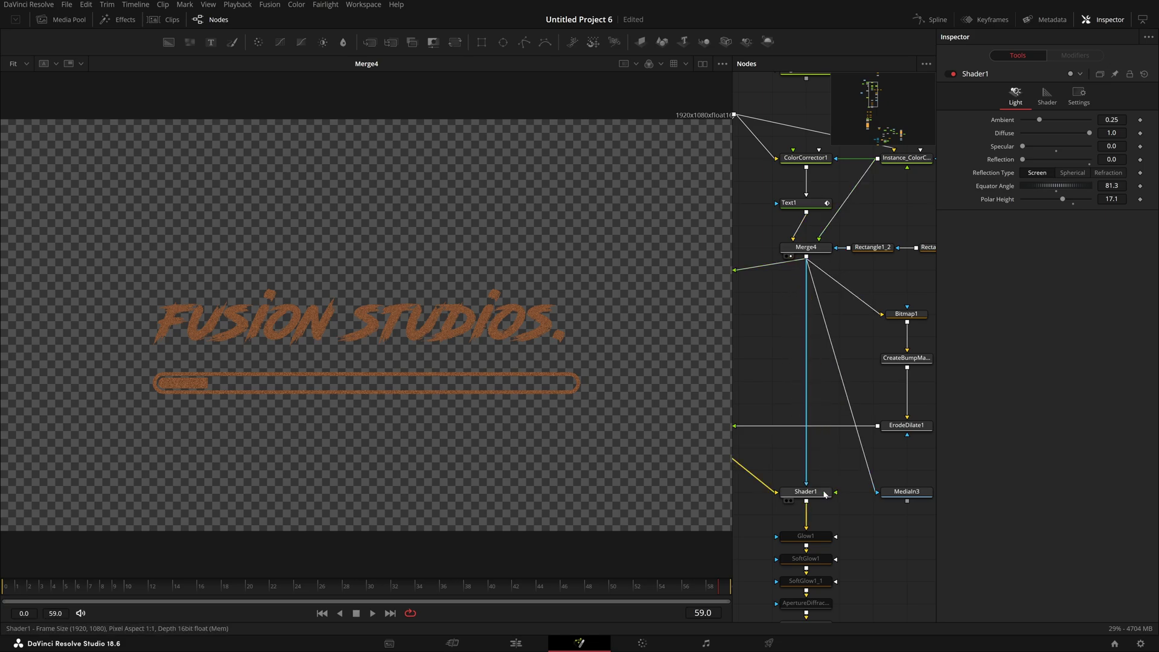
key("1")
left_click_drag(581, 502, 646, 503)
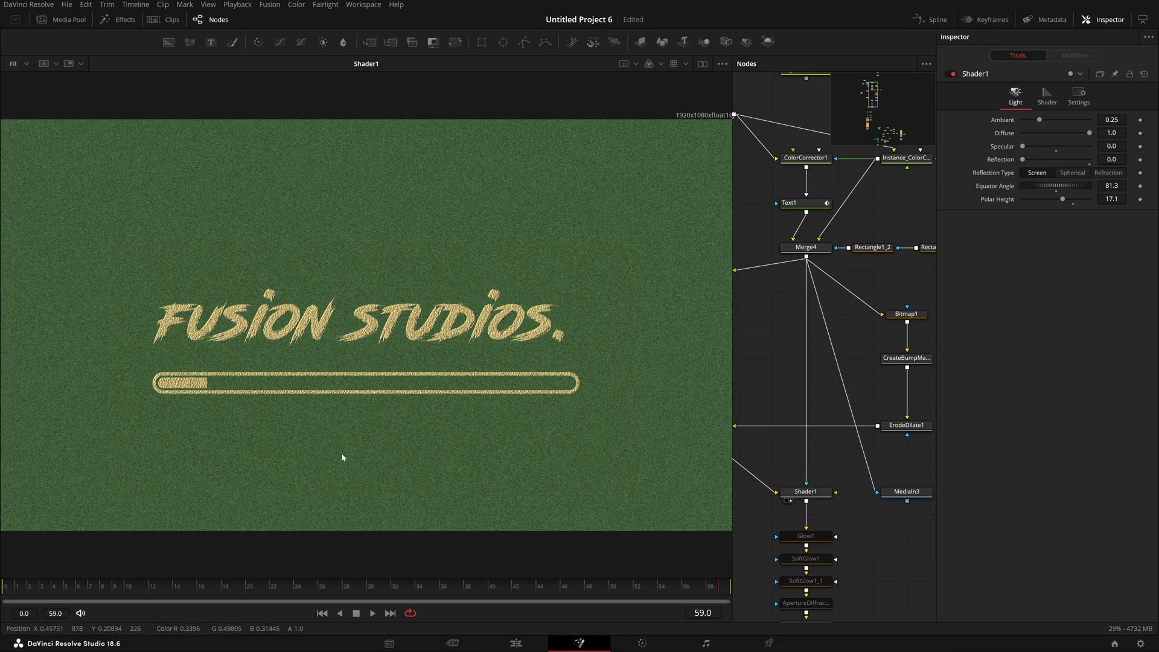
- Set the Shader1 light to an Equator Angle of 82.2 and a Polar Height of 18.8, and save the project
scroll(384, 345, "up", 10)
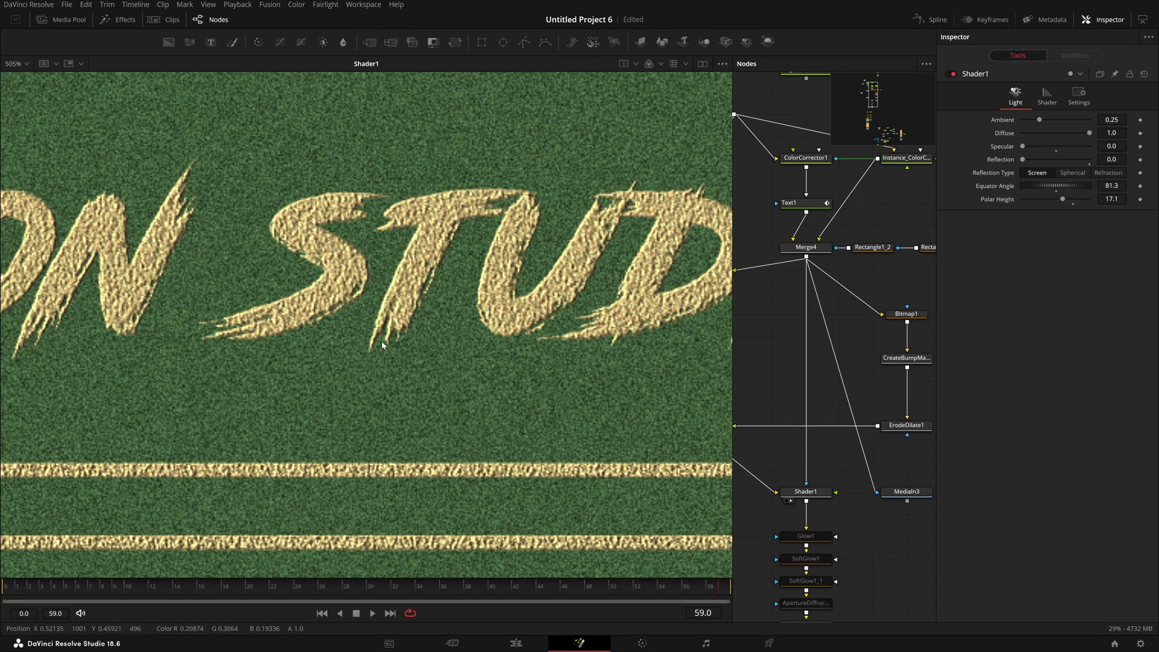
left_click_drag(383, 346, 220, 393)
scroll(444, 332, "down", 3)
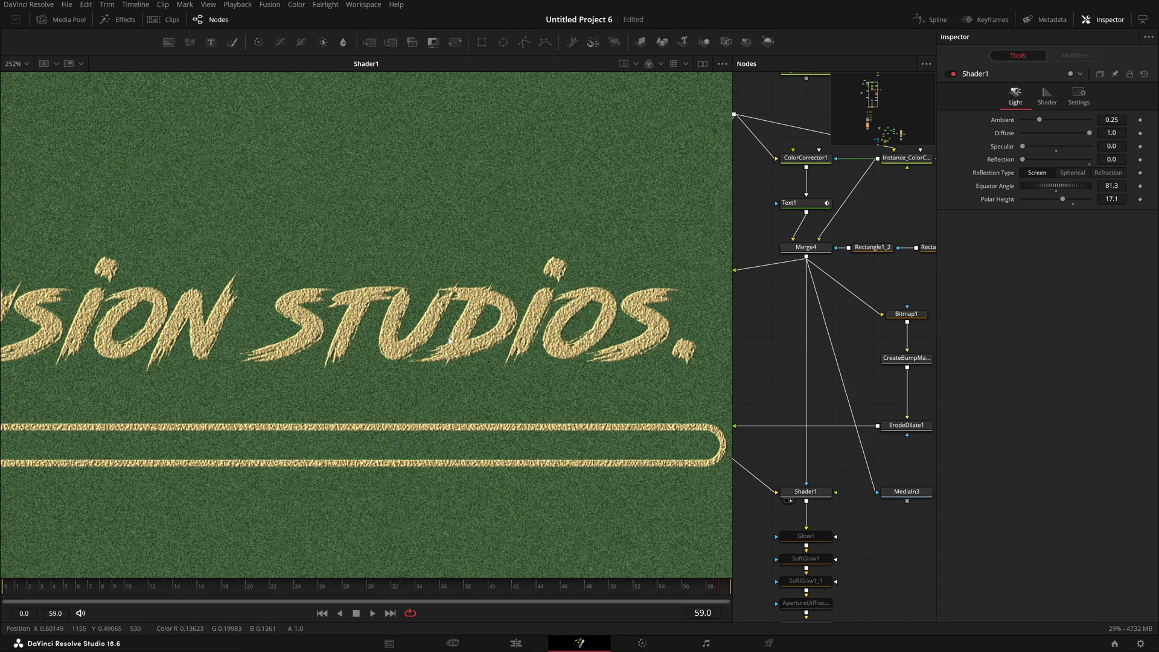
left_click_drag(337, 389, 604, 343)
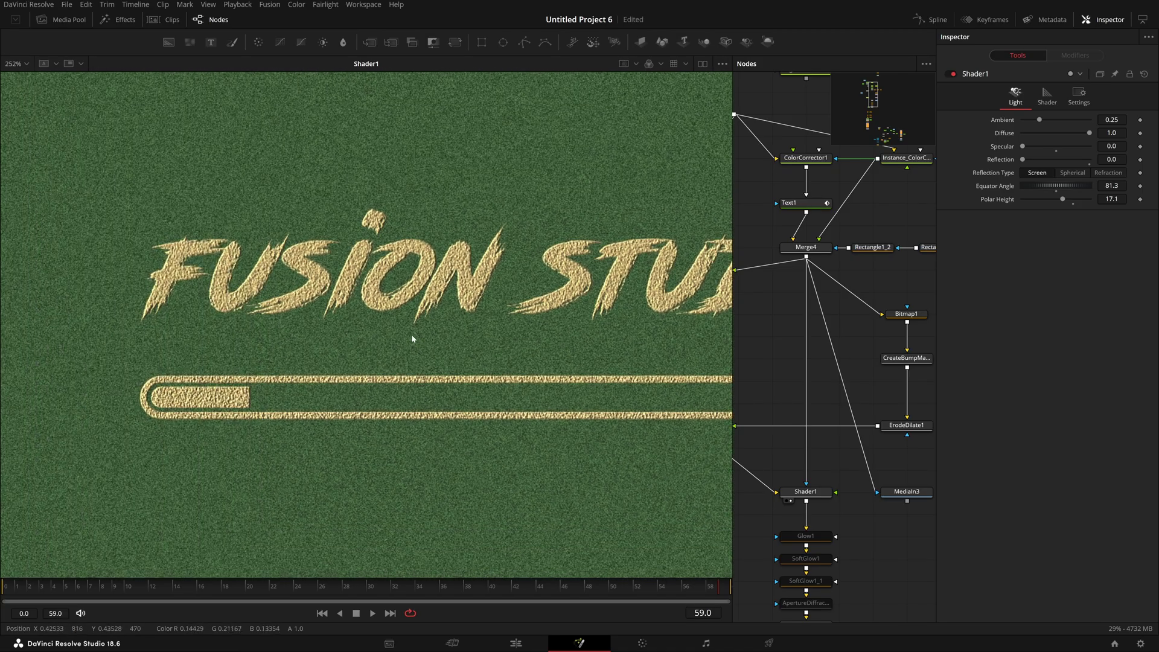
left_click(825, 490)
mouse_move(1063, 199)
left_mouse_down()
mouse_move(1040, 186)
mouse_move(1057, 186)
left_mouse_up()
left_click(829, 316)
key("ctrl+s")
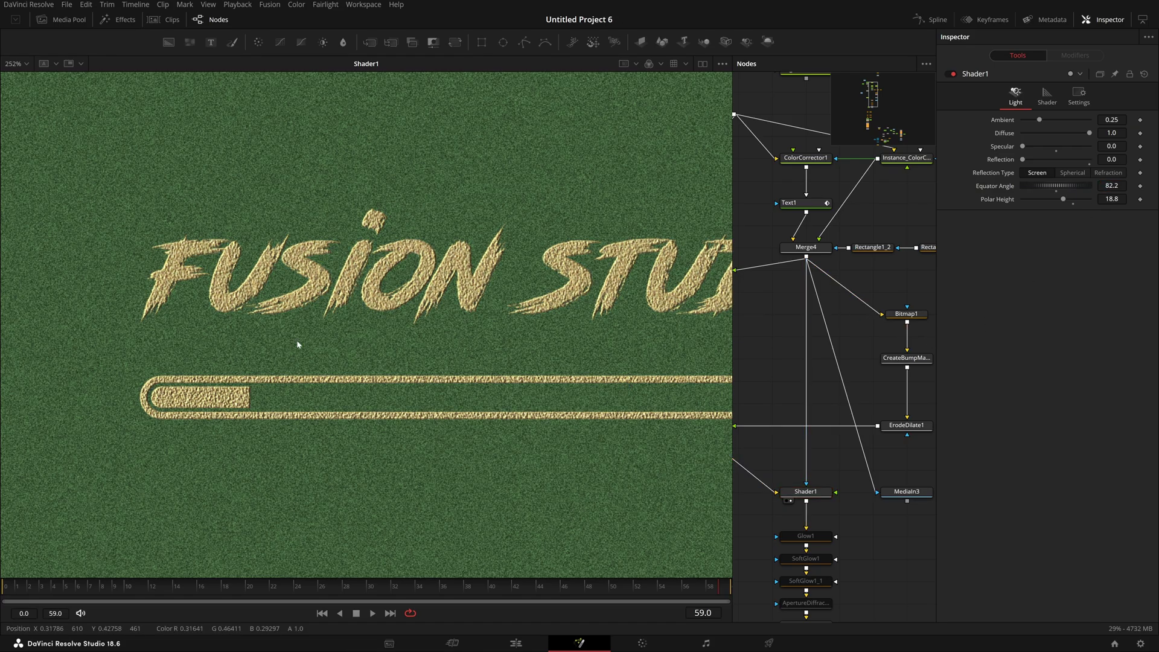
- Set the Height Scale of CreateBumpMap1 to 40
scroll(279, 342, "up", 2)
scroll(277, 342, "down", 2)
scroll(272, 343, "up", 1)
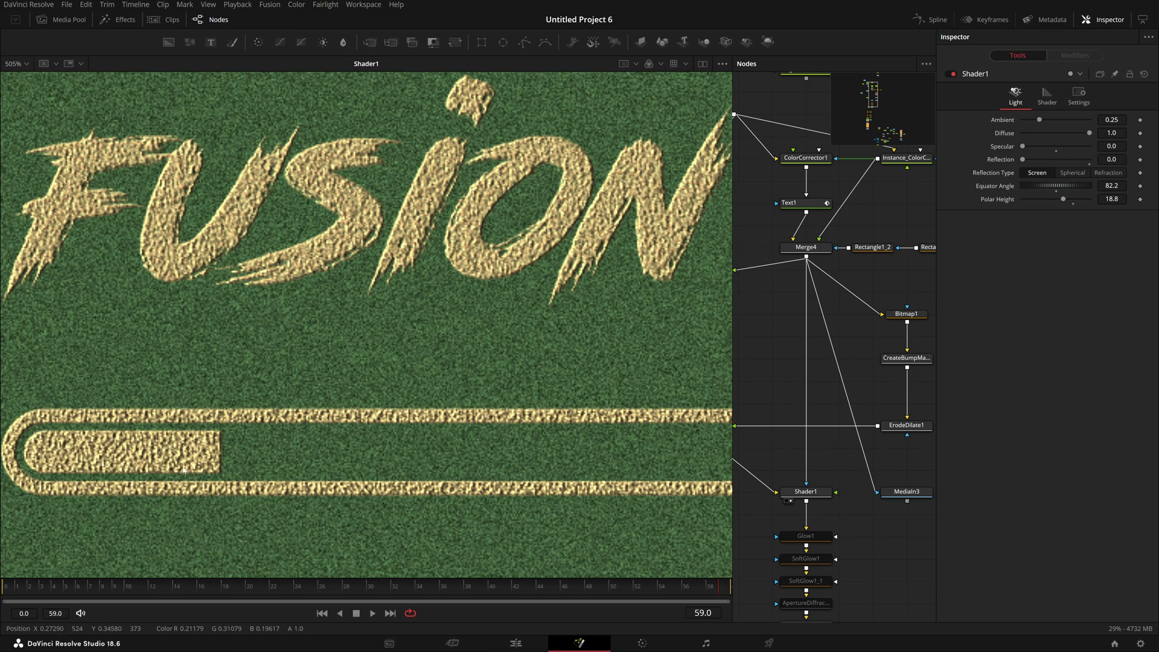
left_click_drag(875, 313, 779, 347)
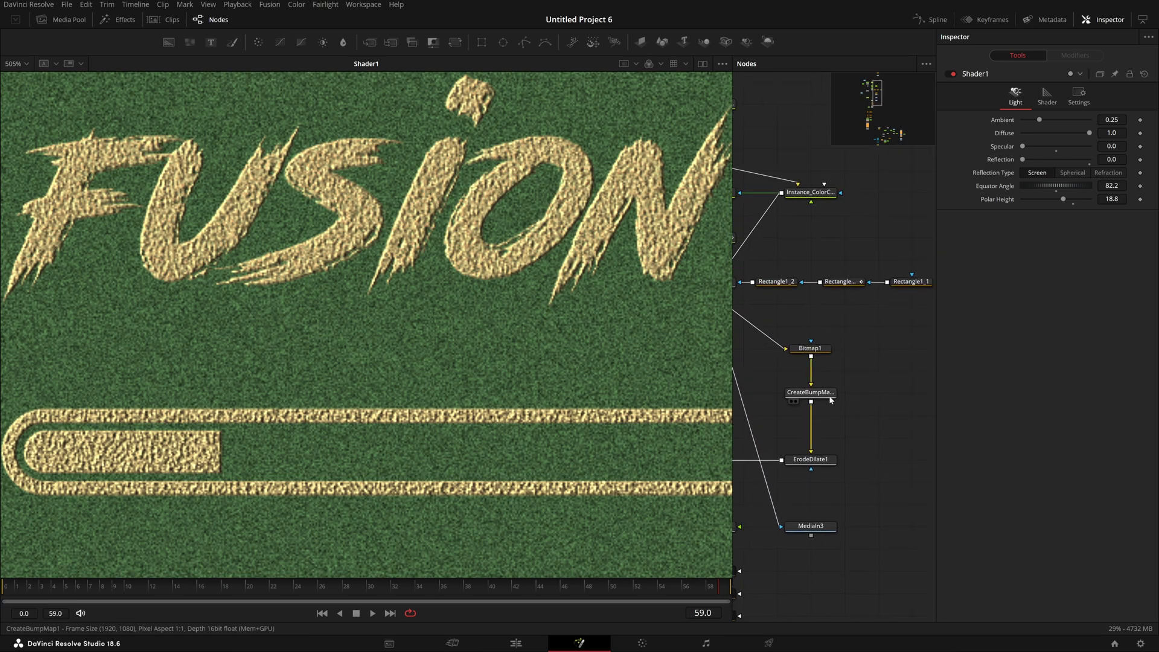
left_click(810, 392)
mouse_move(1056, 173)
left_mouse_down()
mouse_move(1023, 172)
mouse_move(1043, 172)
left_mouse_up()
type("40")
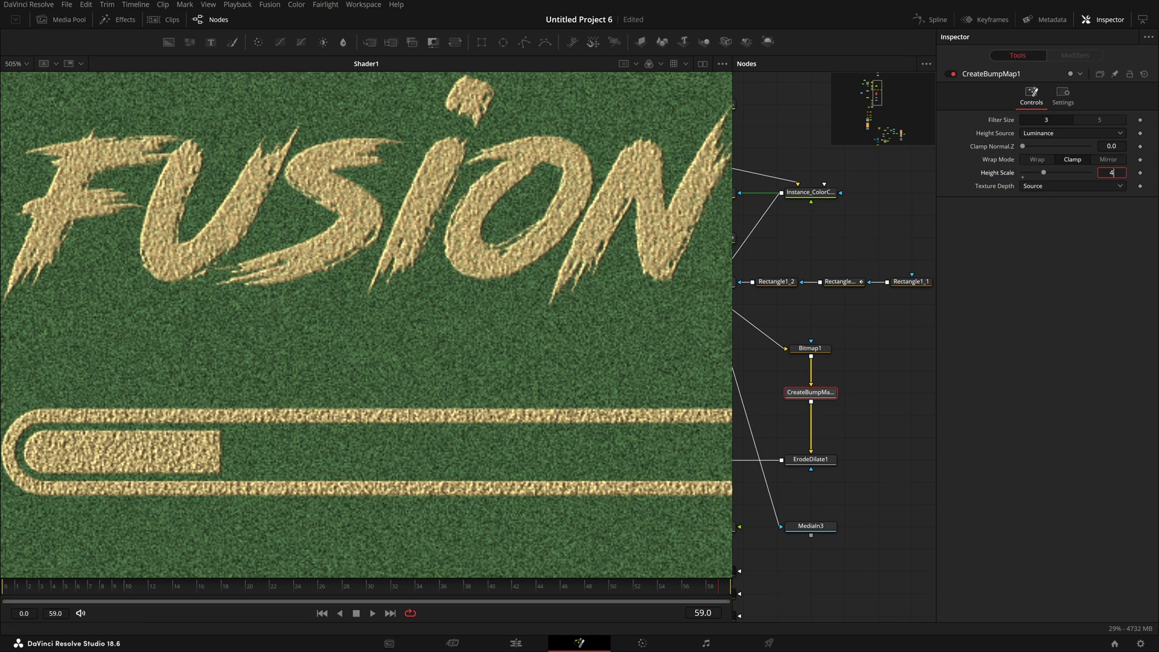
key("Return")
left_click(905, 346)
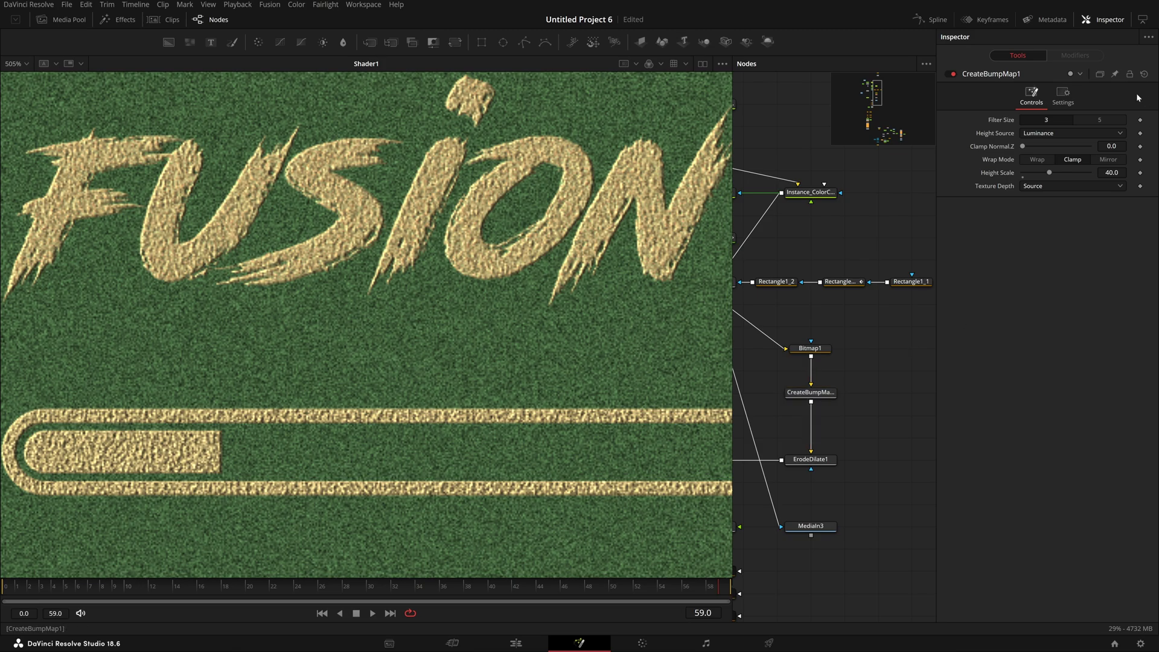
- Try a Height Scale of 100 on CreateBumpMap1, set it to 50 and open the Bitmap1 settings
left_click_drag(1059, 175, 1090, 173)
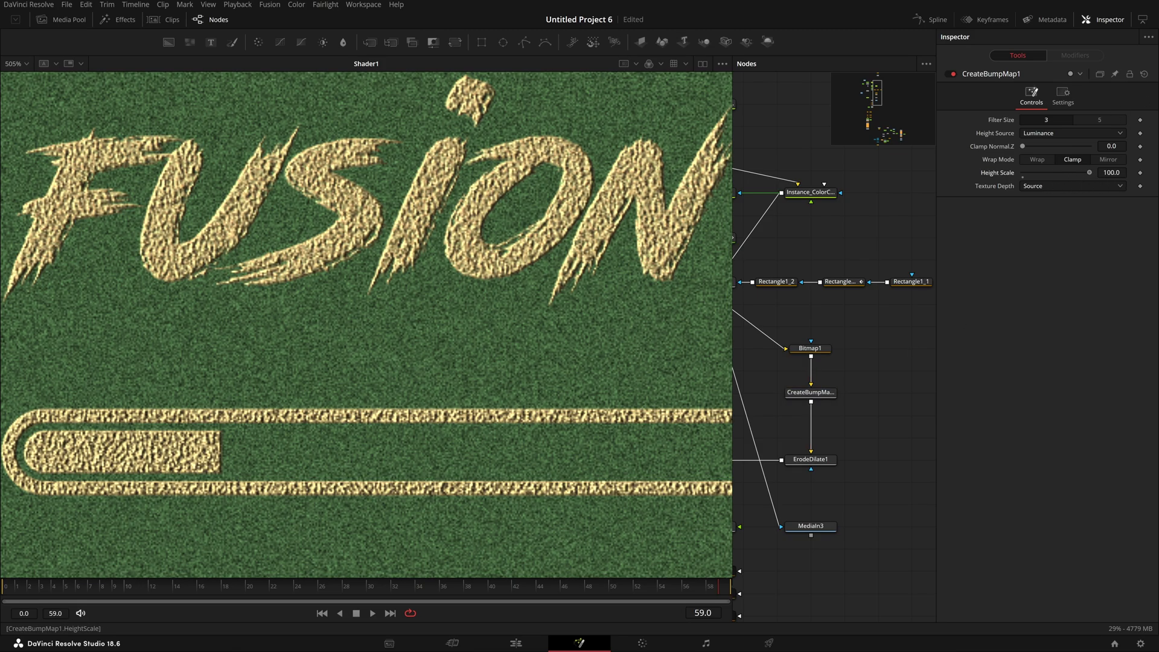
left_click_drag(1057, 210, 1033, 205)
double_click(1113, 173)
key("BackSpace")
key("BackSpace")
key("BackSpace")
key("BackSpace")
key("BackSpace")
type("50")
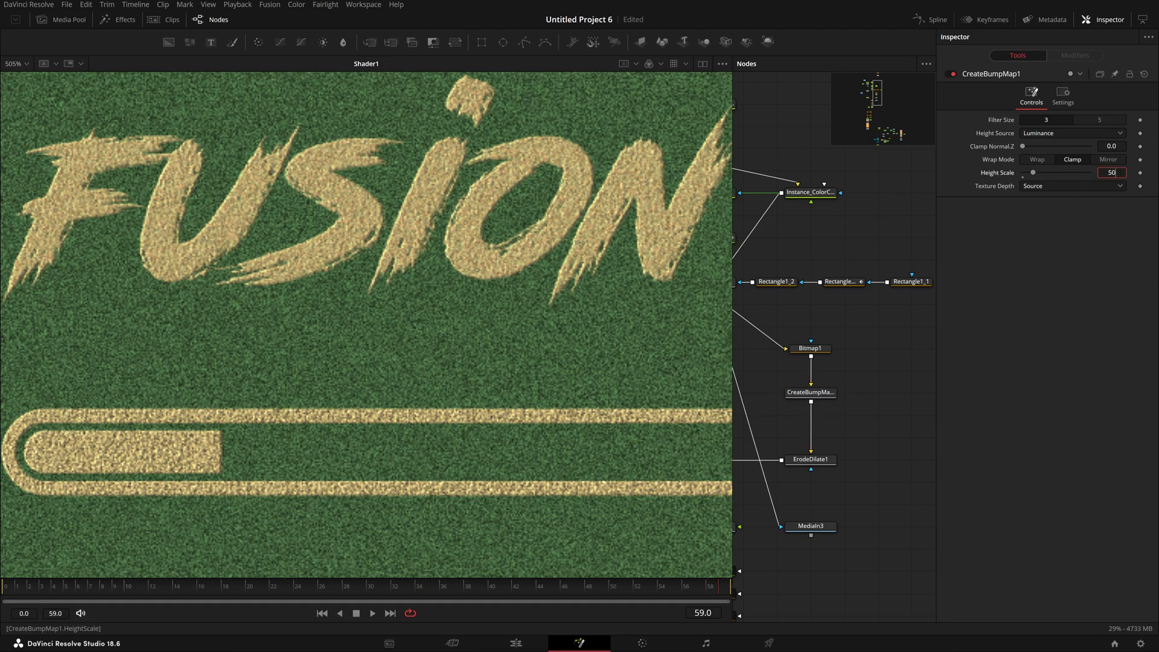
key("Return")
left_click(818, 351)
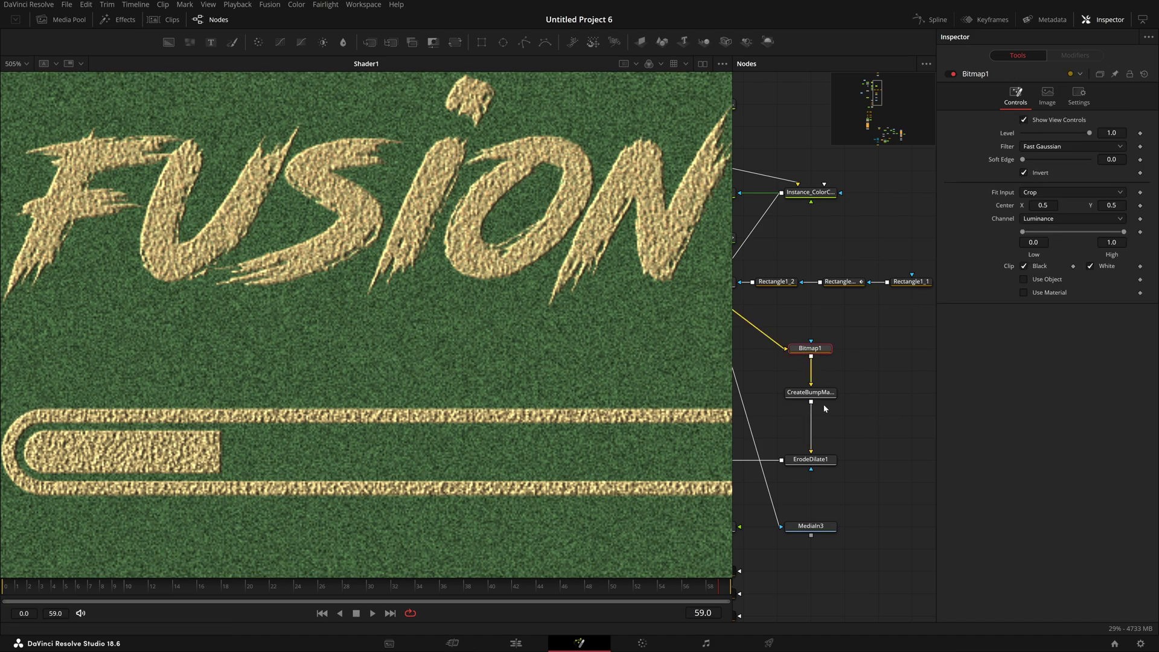
- Disconnect Merge4 from MediaIn3 and examine the MediaIn3 panoramic image up close, ending with it fitted in the viewer
left_click_drag(754, 539, 290, 368)
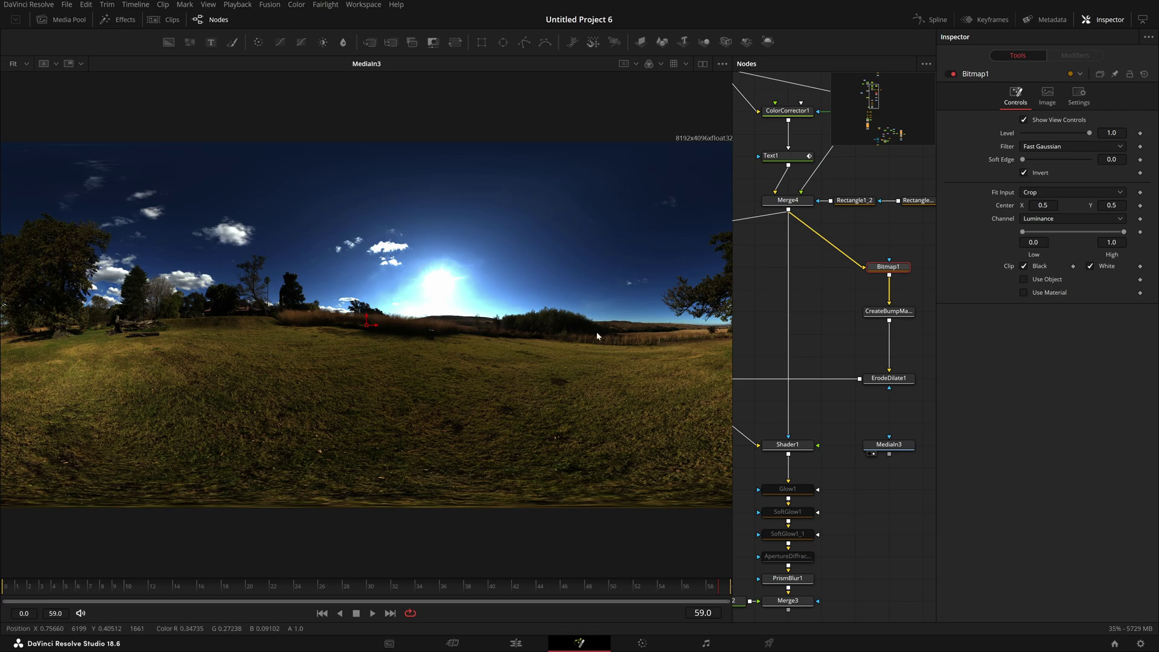
left_click_drag(342, 356, 321, 388)
key("ctrl+f")
scroll(321, 427, "up", 5)
scroll(344, 357, "up", 8)
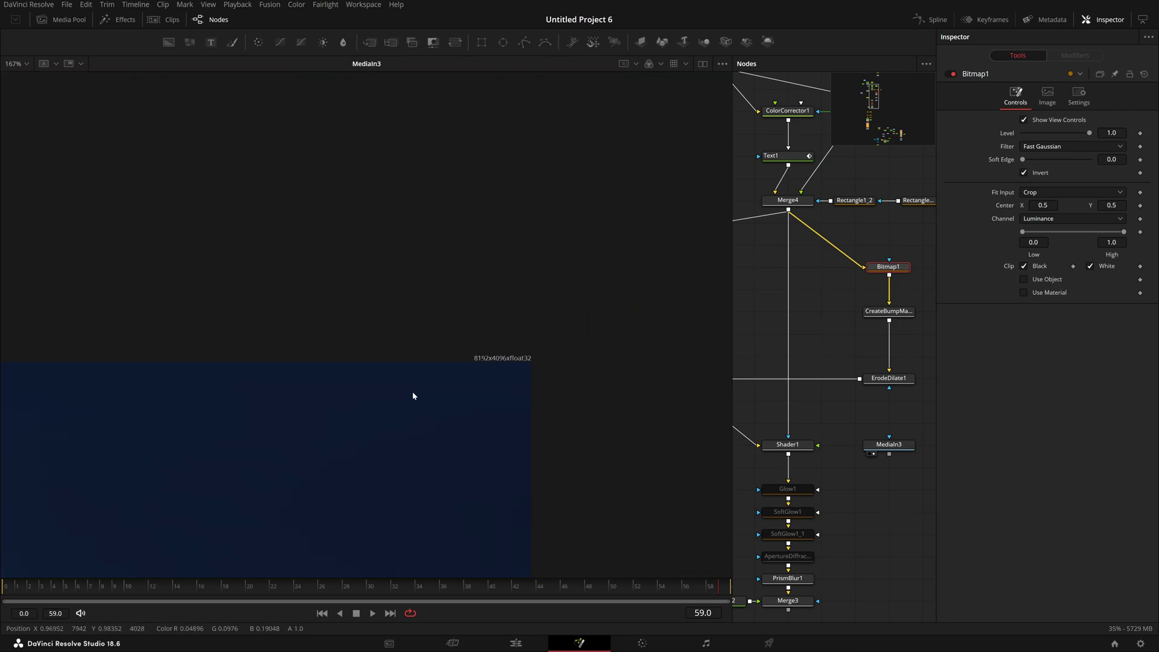
scroll(527, 396, "down", 12)
left_click_drag(484, 406, 491, 311)
scroll(487, 324, "up", 2)
key("ctrl+f")
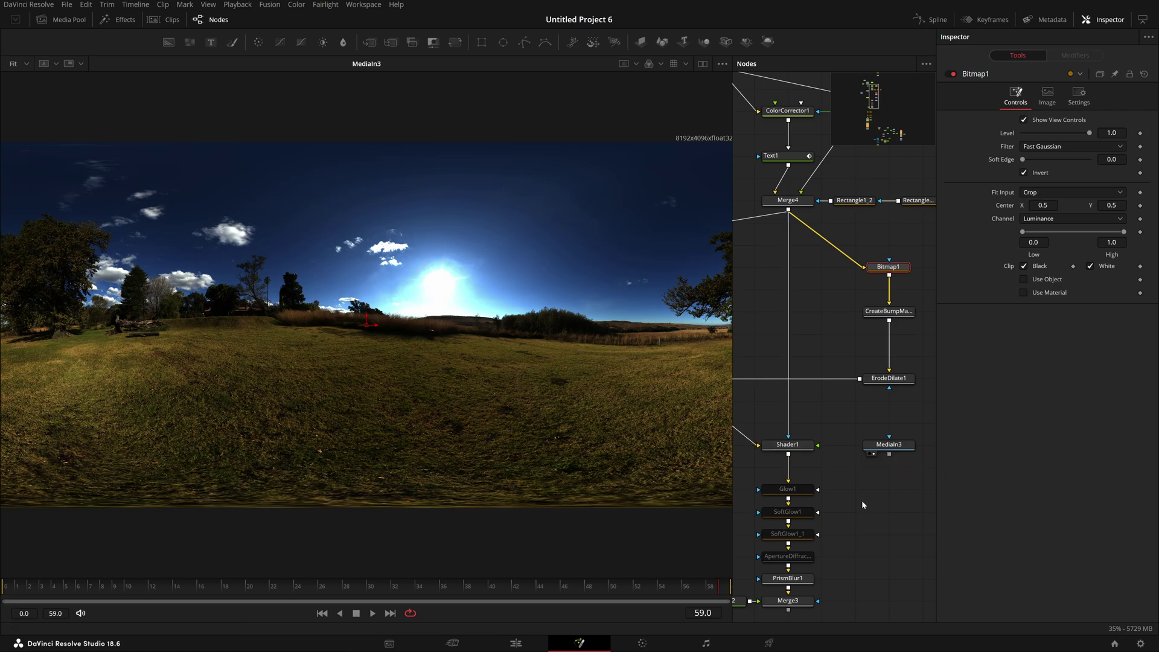
- Display the Shader1 output, connect MediaIn3 to its reflection input and place MediaIn3 farther from Shader1
left_click_drag(801, 446, 410, 407)
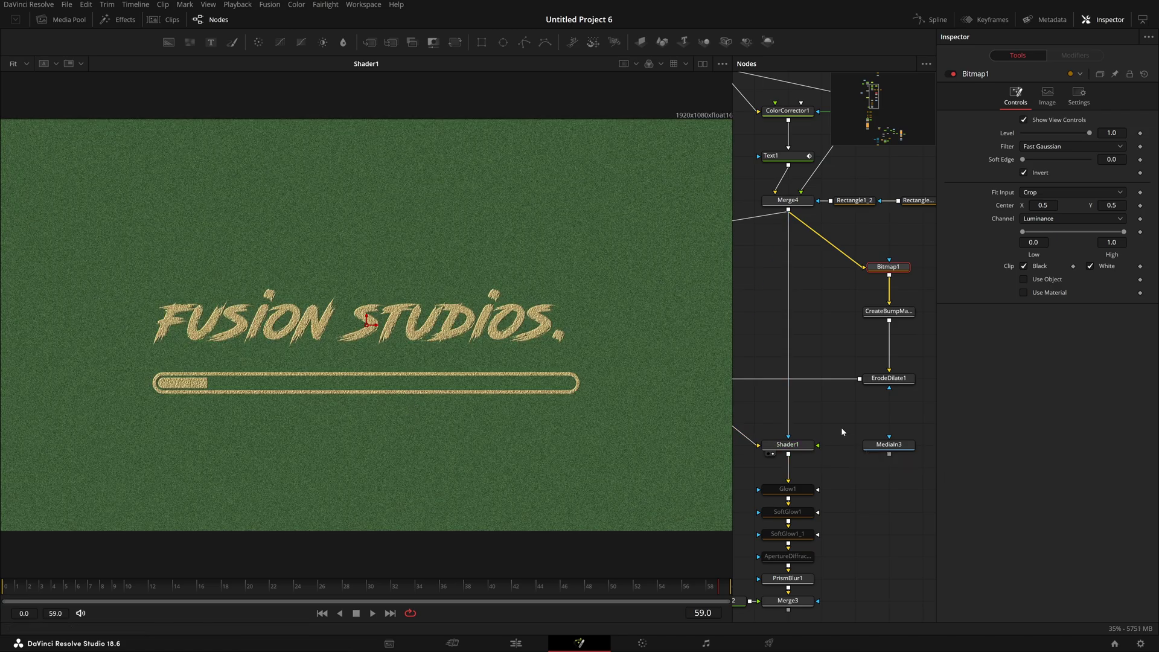
left_click(799, 449)
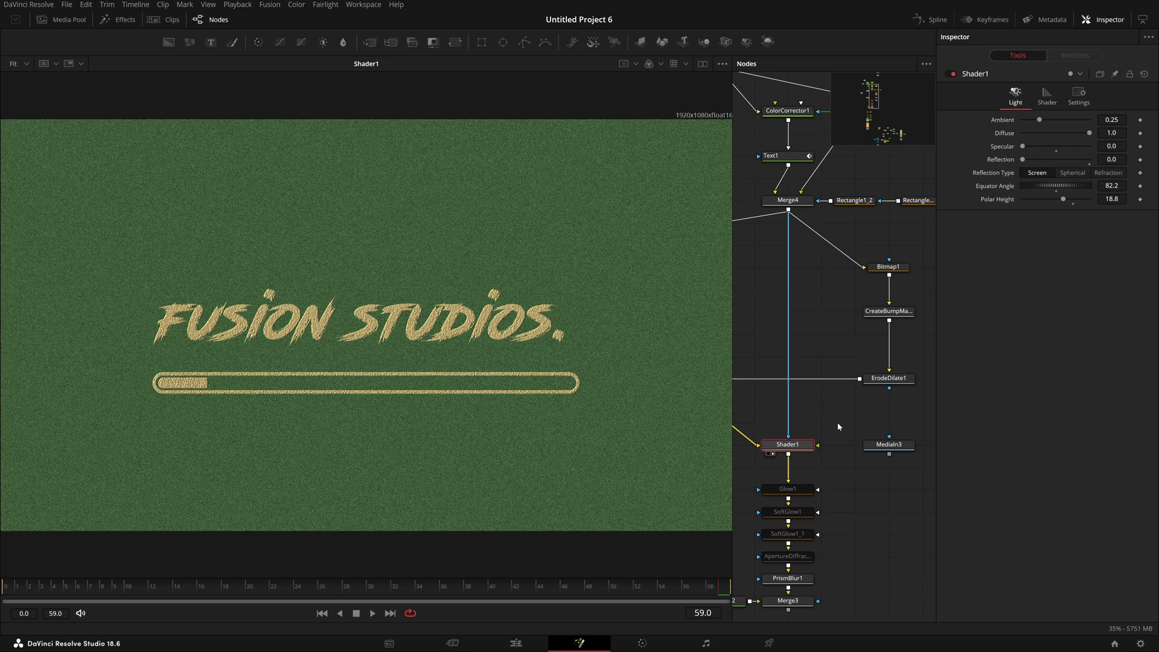
left_click_drag(889, 454, 838, 470)
scroll(224, 327, "up", 5)
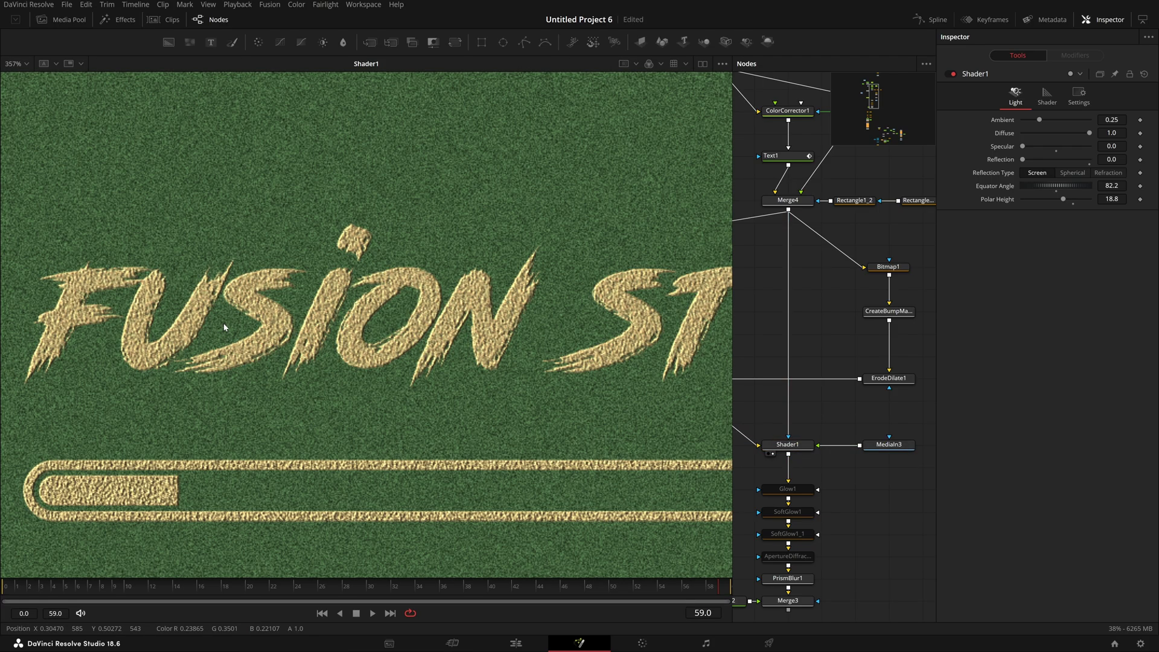
left_click_drag(292, 388, 372, 387)
left_click_drag(885, 446, 918, 445)
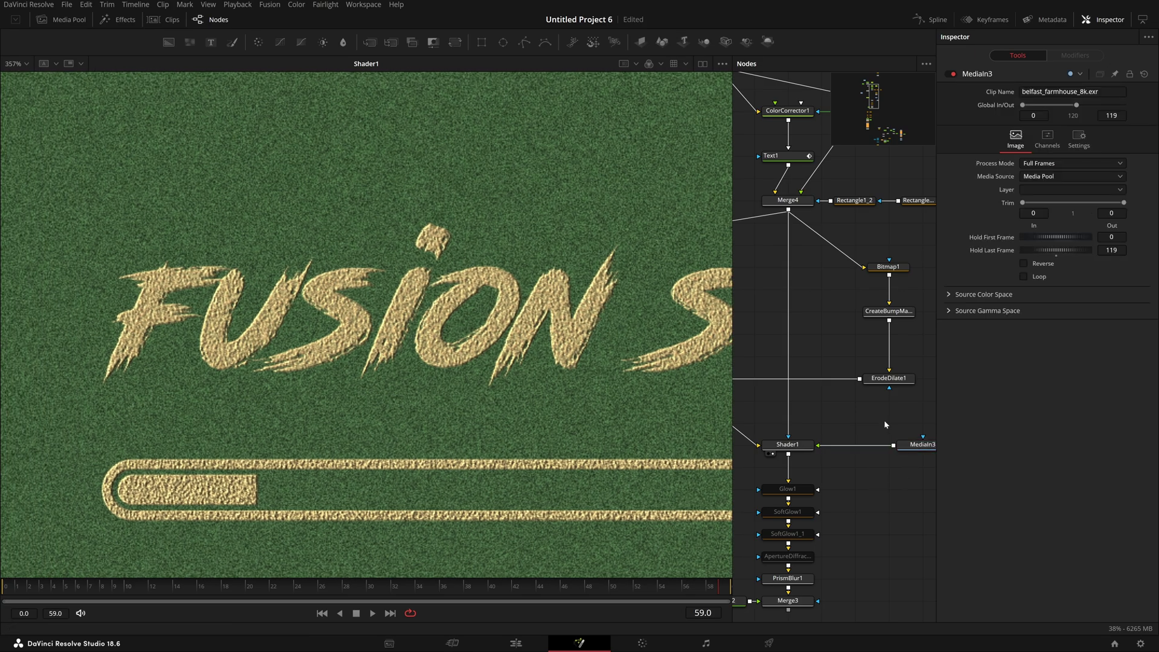
- Set the Shader1 Reflection to 1.0, try the Refraction reflection type and return it to Screen
left_click(788, 445)
left_click_drag(1020, 151, 1090, 159)
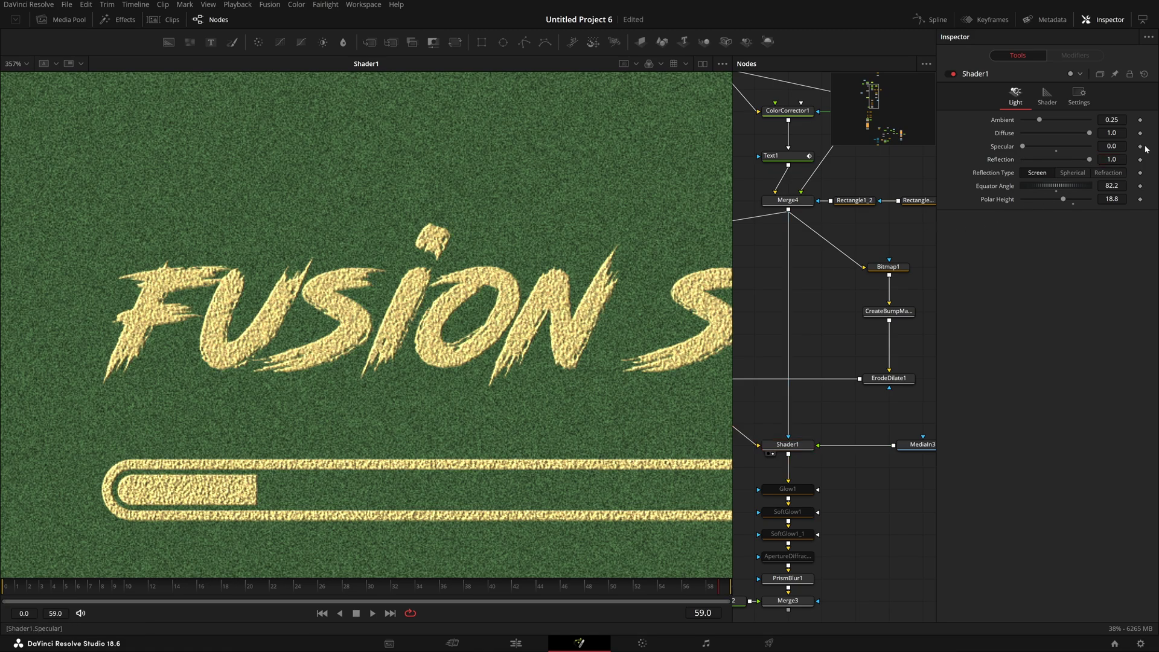
left_click(1103, 175)
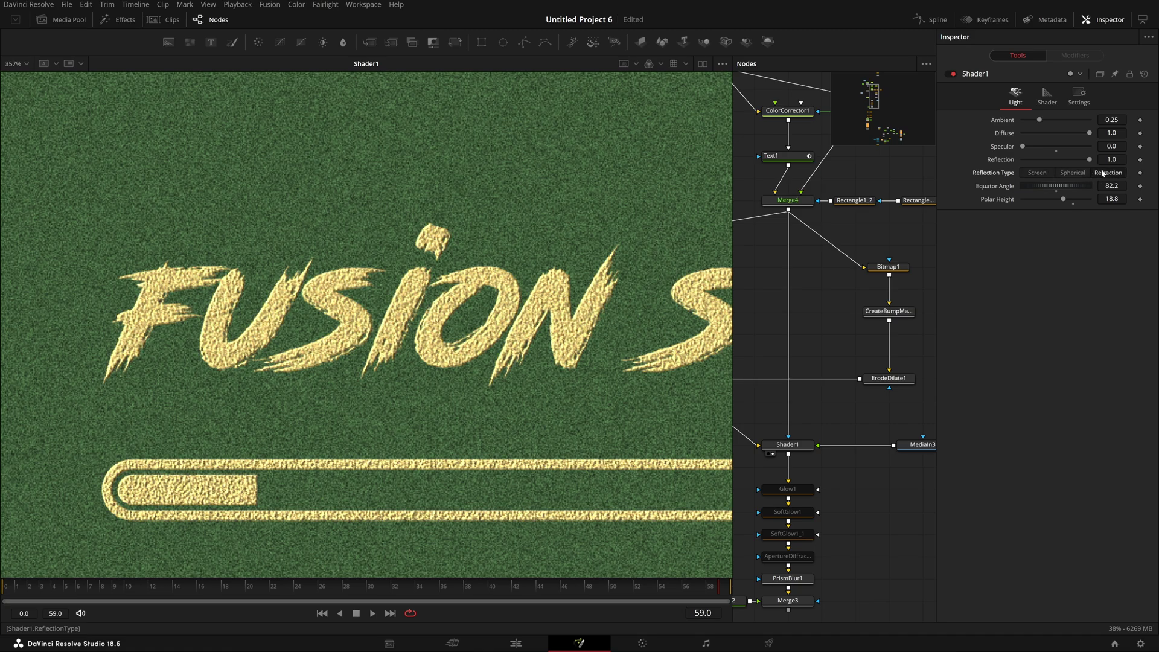
left_click_drag(1090, 162, 987, 177)
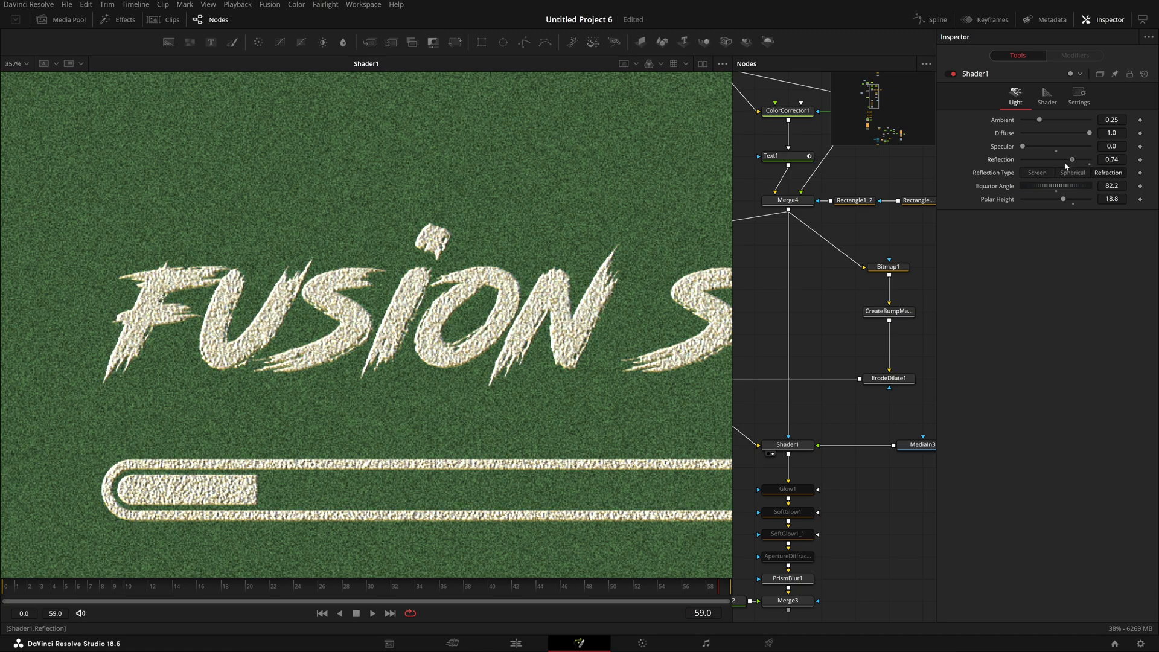
left_click_drag(1090, 186, 1096, 185)
left_click(1043, 173)
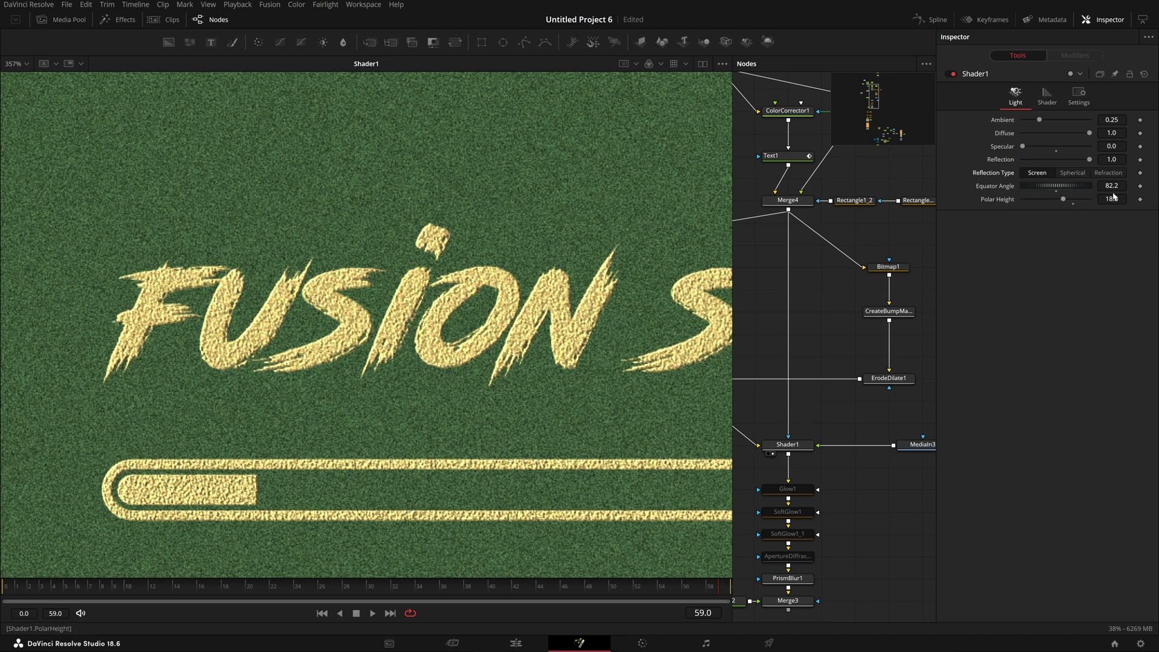
- Fit the Shader1 output in the viewer and review the bypassed glow and ApertureDiffraction1 nodes below Shader1
scroll(474, 423, "down", 5)
key("ctrl+f")
left_click_drag(827, 436, 929, 342)
left_click_drag(890, 406, 906, 469)
scroll(889, 476, "down", 2)
left_click_drag(98, 266, 626, 458)
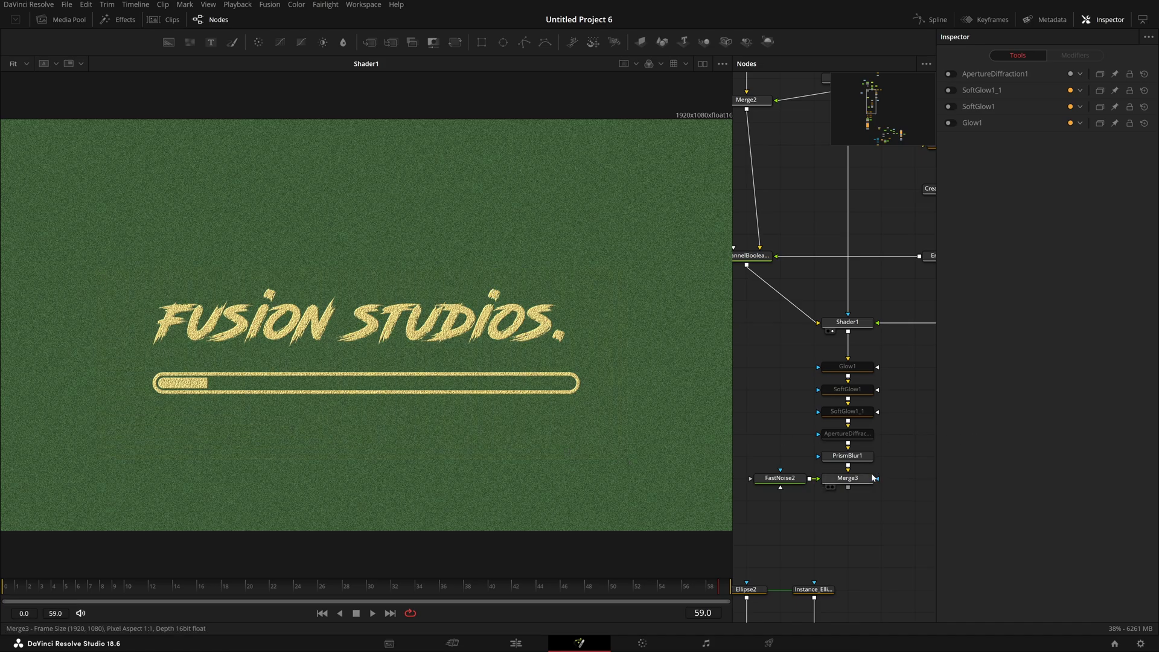
- Display the PrismBlur1 output and review its aberration and vignette settings
left_click(838, 454)
key("1")
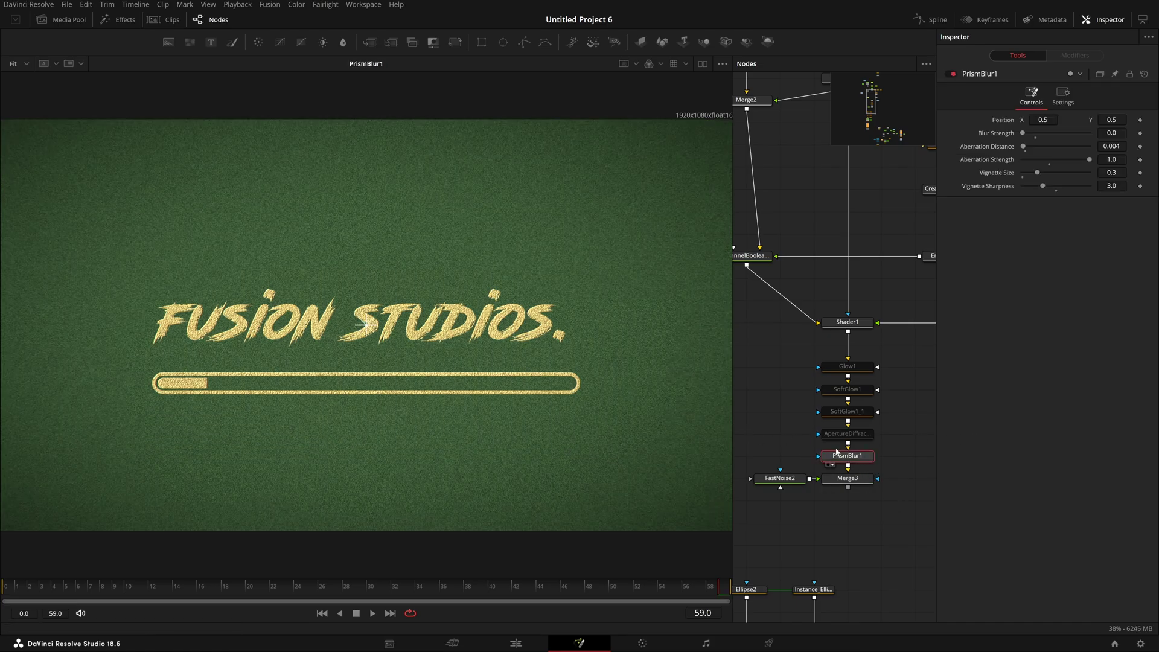
left_click_drag(205, 214, 607, 516)
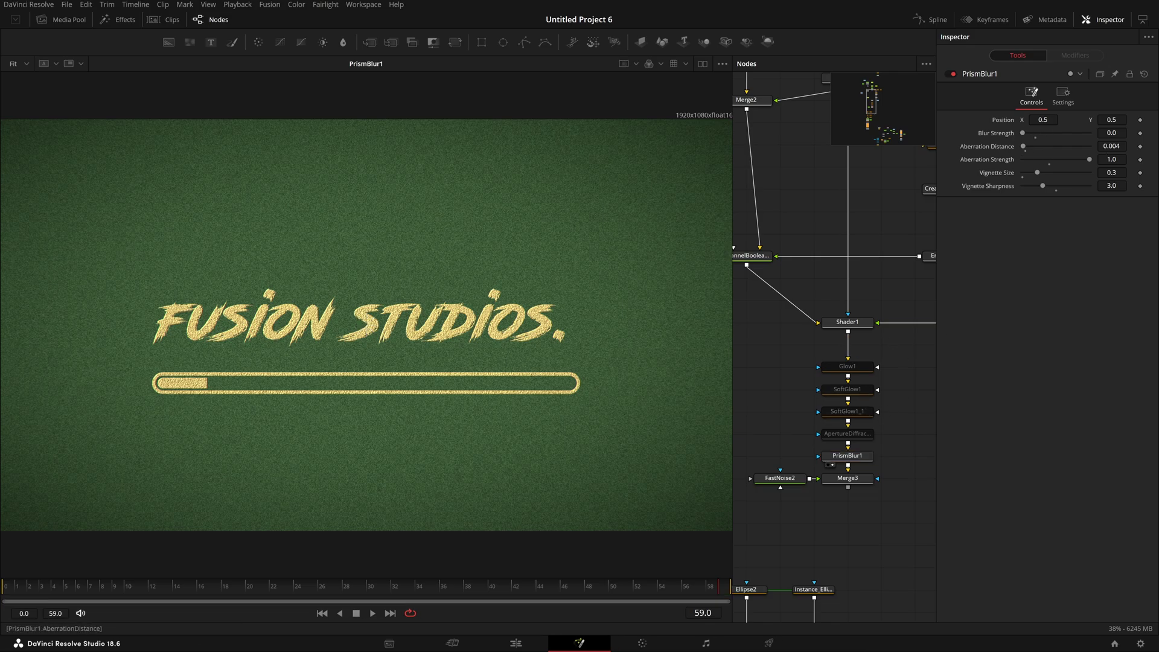
- Set the PrismBlur1 Aberration Distance to 0.006 and display the Merge3 output
left_click_drag(1112, 146, 1113, 146)
scroll(851, 456, "down", 3)
left_click(833, 424)
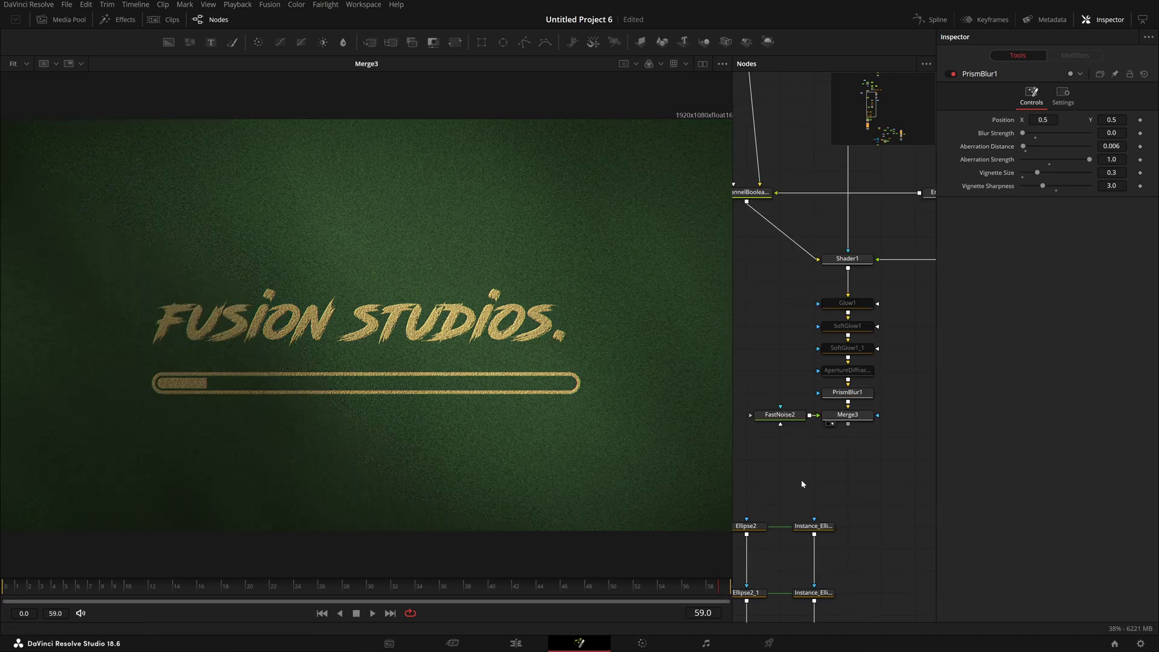
- Split the display into two viewers showing FastNoise2 with a checker underlay beside the Merge3 output
left_click(793, 416)
key("2")
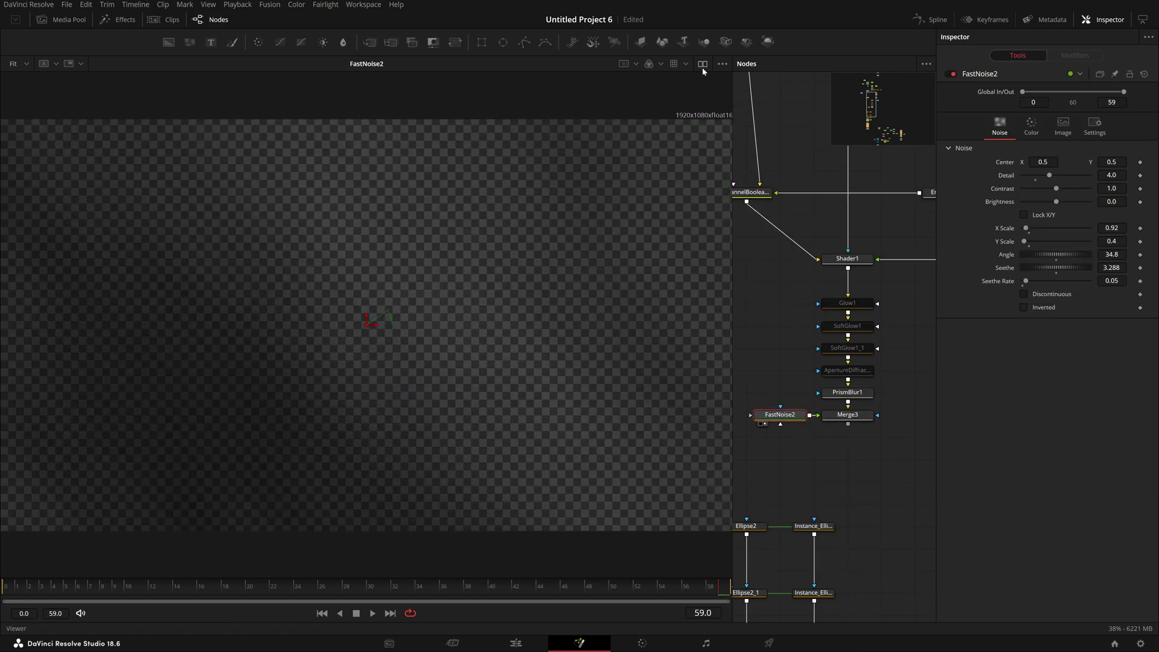
left_click(703, 64)
key("1")
left_click(833, 424)
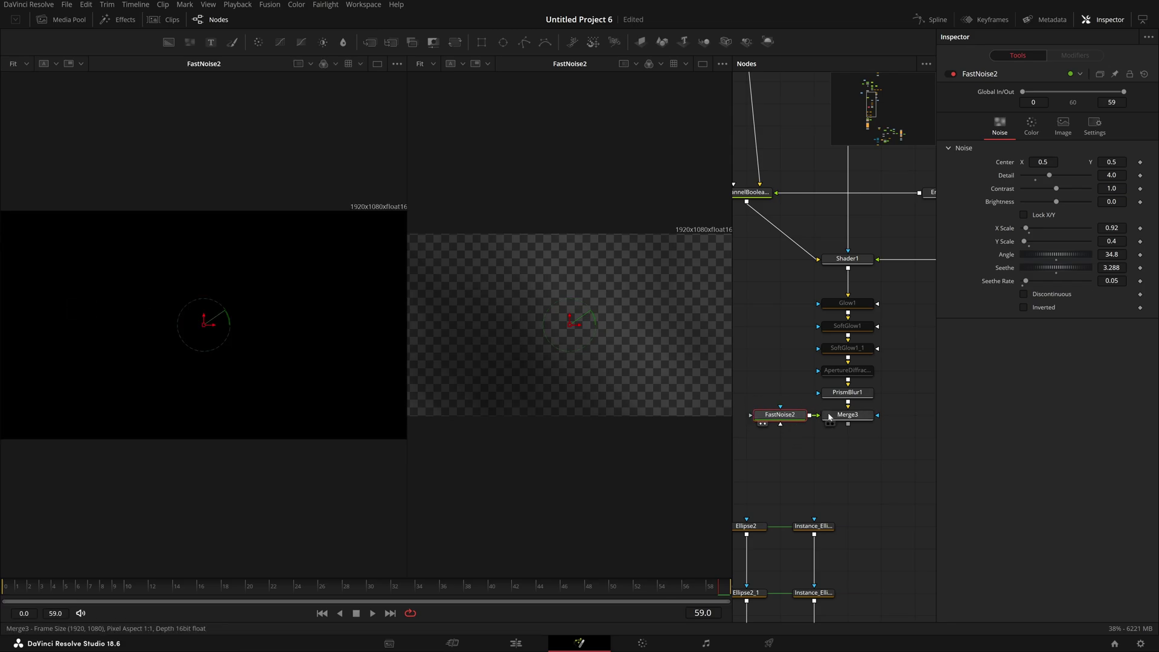
left_click(397, 63)
left_click(349, 136)
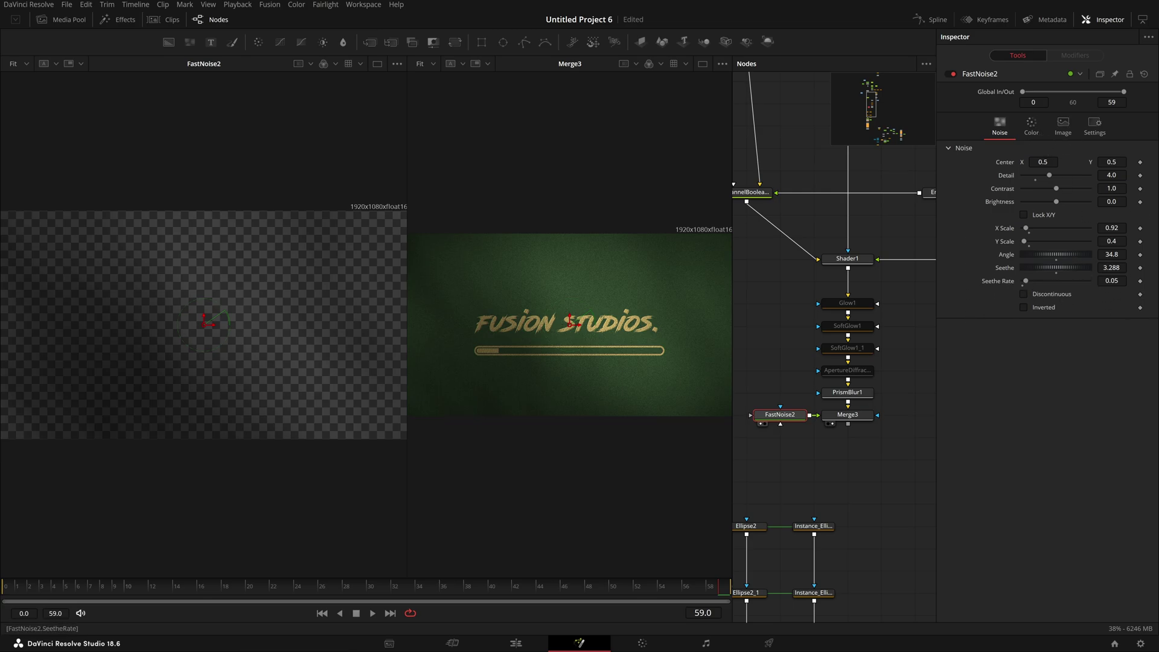
- Play and scrub the animation to examine how the FastNoise2 shadows move over the title and loading bar
left_click(373, 612)
left_click(355, 613)
right_click(487, 612)
left_click(518, 554)
right_click(503, 613)
left_click(527, 543)
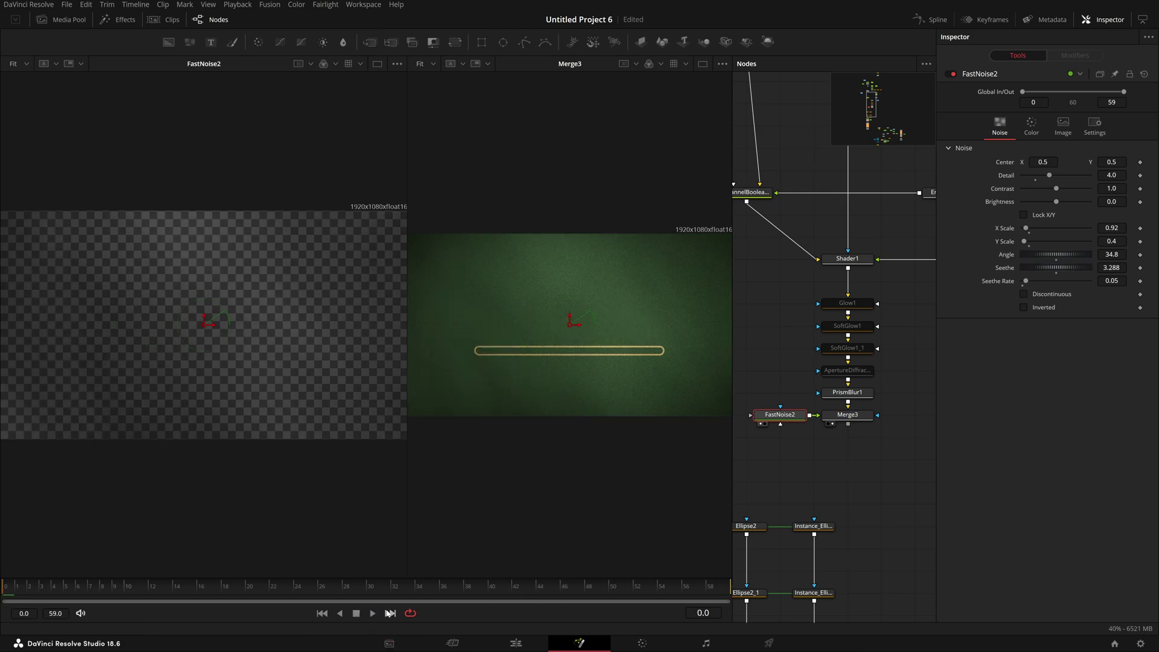
left_click(372, 614)
left_click(356, 615)
left_click_drag(151, 592, 0, 606)
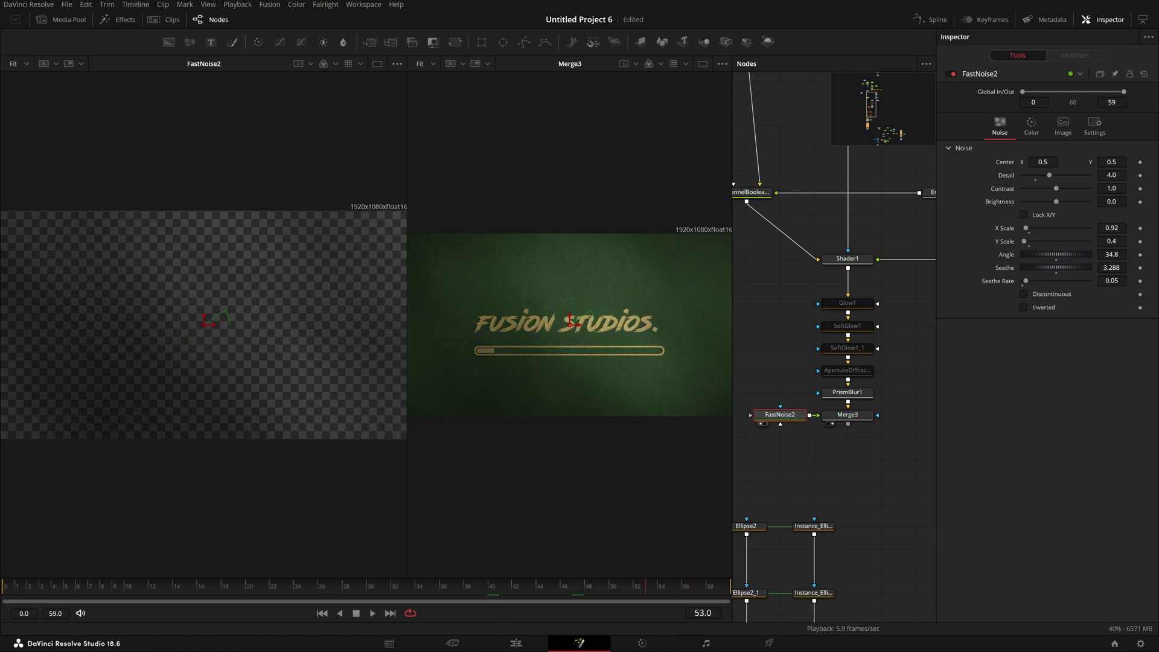
- Set the FastNoise2 Contrast to 1.95, Seethe to 3.139 and Brightness to -0.333
left_click_drag(1056, 189, 1064, 188)
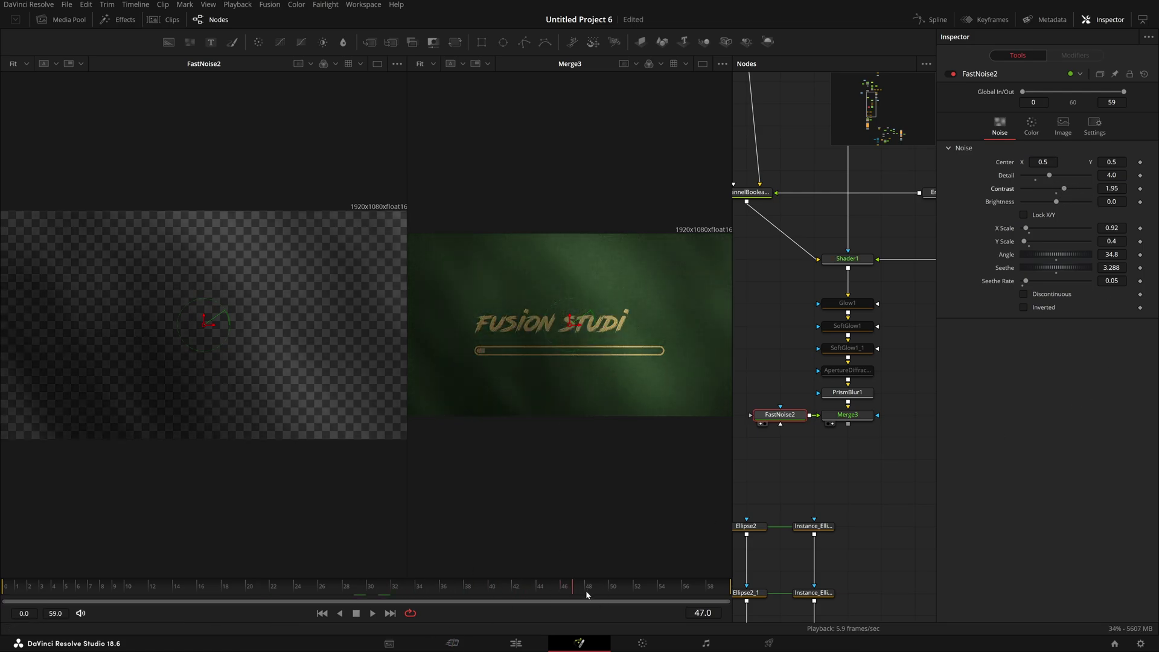
left_click_drag(1056, 267, 1047, 268)
left_click_drag(701, 591, 549, 592)
left_click_drag(1112, 201, 1049, 202)
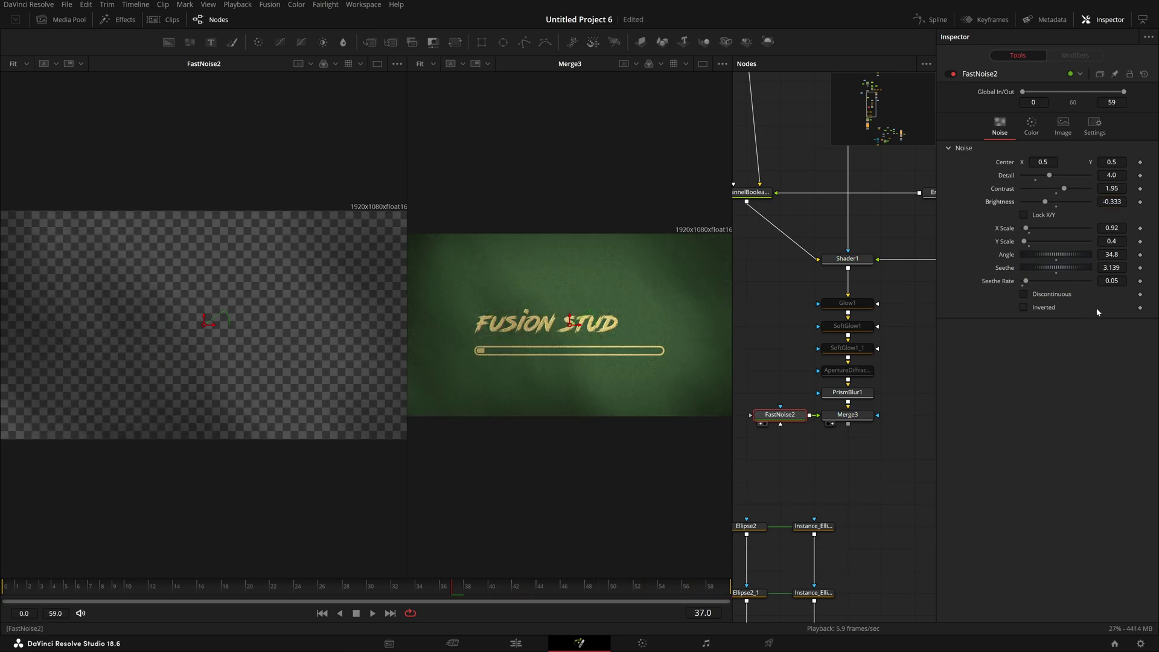
- Set the FastNoise2 Angle to 37.3 and X Scale to 1.0
mouse_move(1112, 254)
left_mouse_down()
mouse_move(1122, 254)
mouse_move(1102, 254)
mouse_move(1127, 254)
left_mouse_up()
double_click(1112, 228)
type("1")
key("Return")
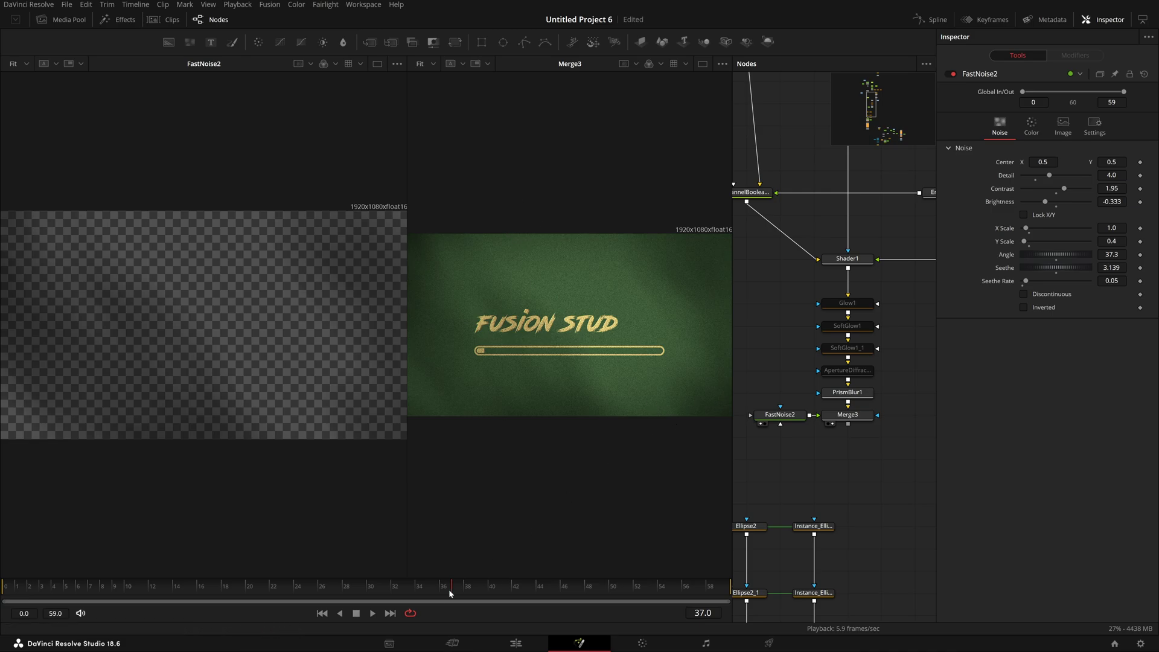
- Move the transparent stop of the FastNoise2 color gradient to 0.0 and set the black end stop's alpha to 1.0
left_click(1030, 131)
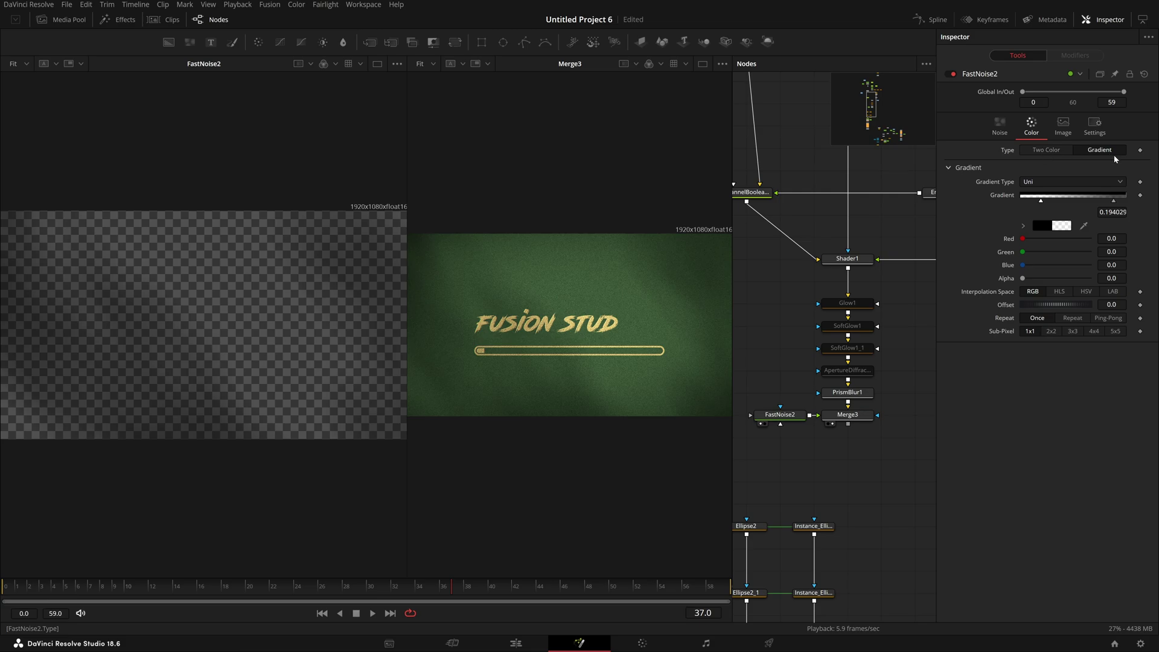
left_click_drag(1040, 203, 998, 215)
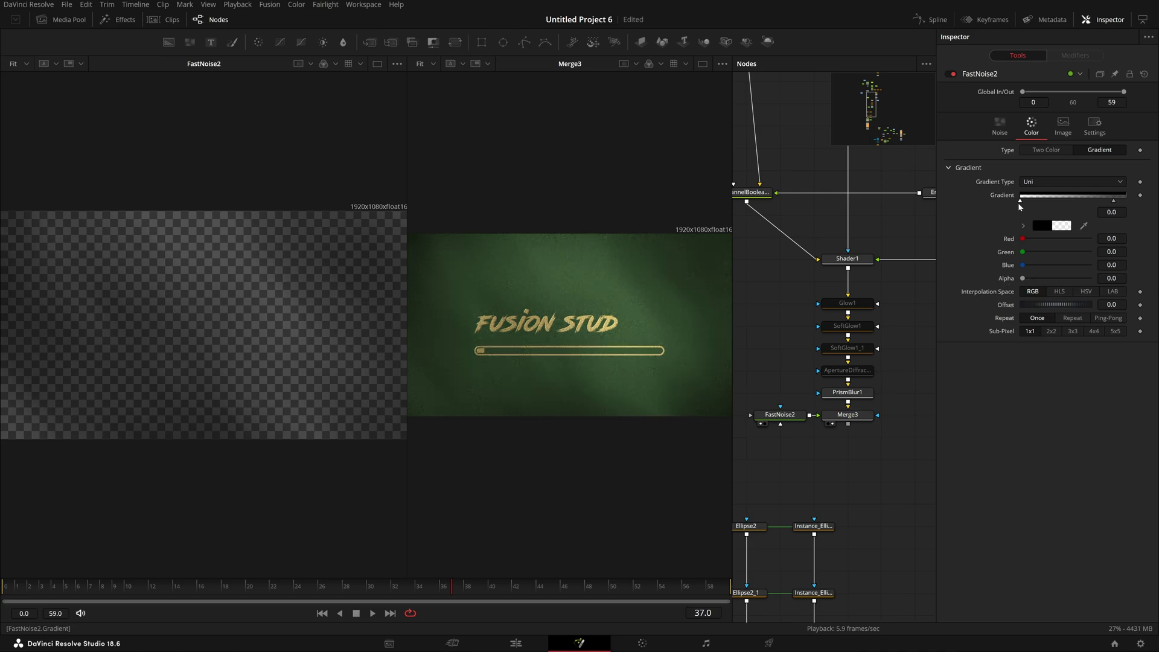
left_click(1113, 201)
double_click(1112, 278)
type("1")
key("Return")
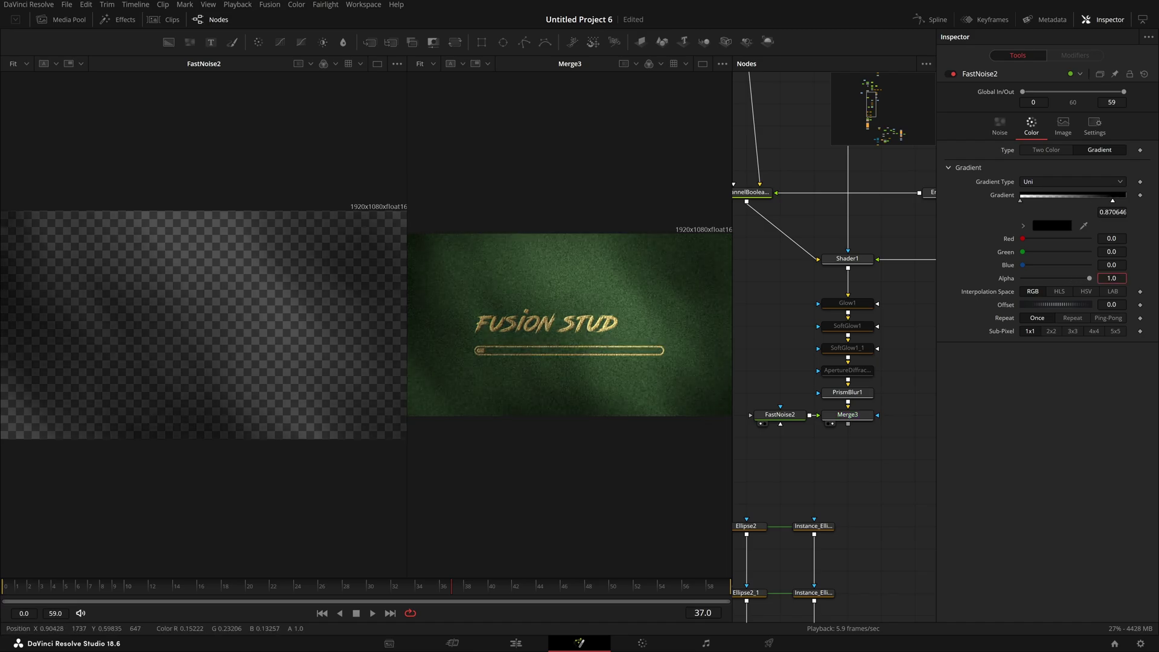
- Compare alpha values of 0 and 1 on the gradient's black end stop, and set it to 0.85
type("0")
key("Return")
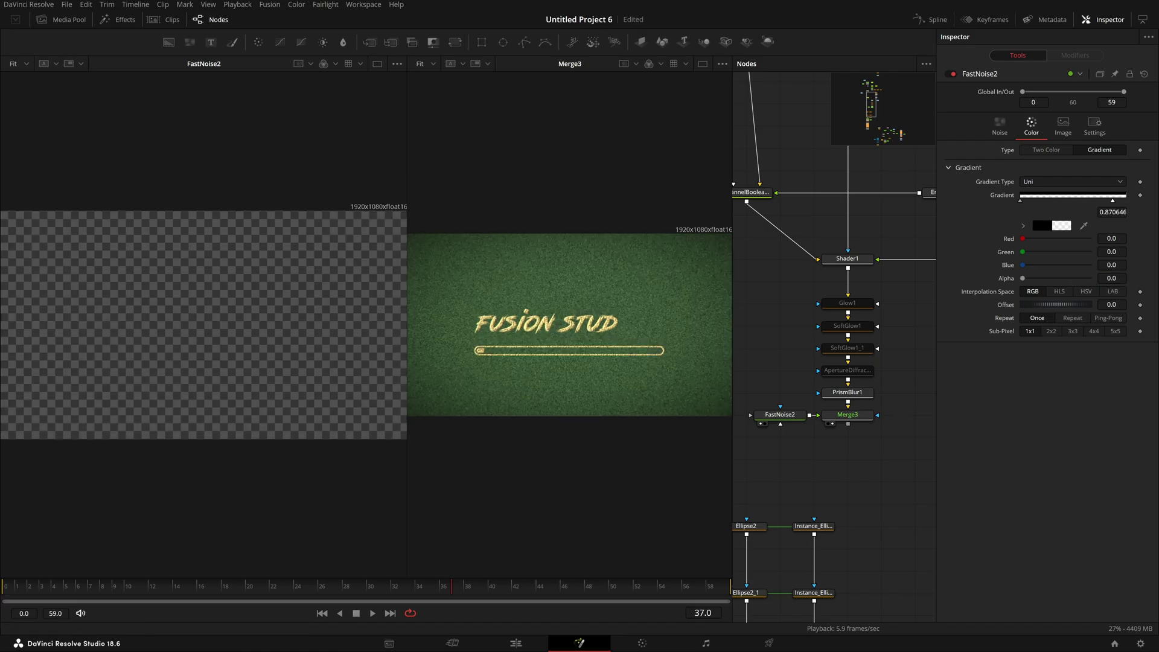
type("1")
key("Return")
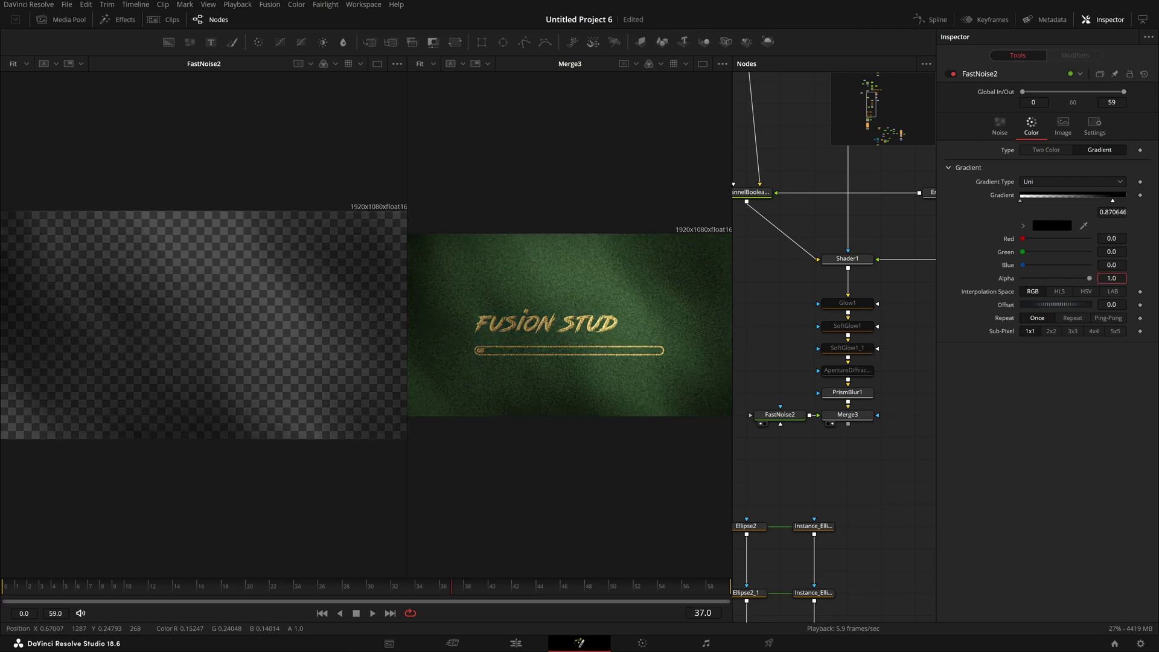
type(".")
type(".85")
key("Return")
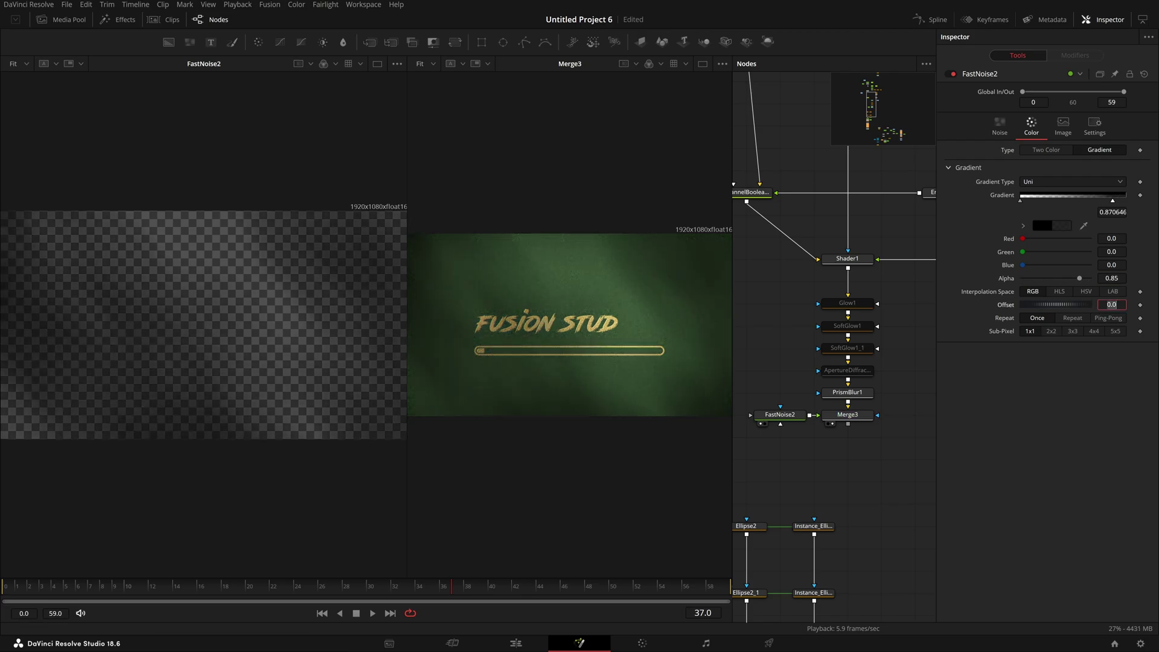
- Try the gradient's black stop at about 0.71, scrub through the animation, and place the stop at 1.0
left_click_drag(1113, 200, 1095, 213)
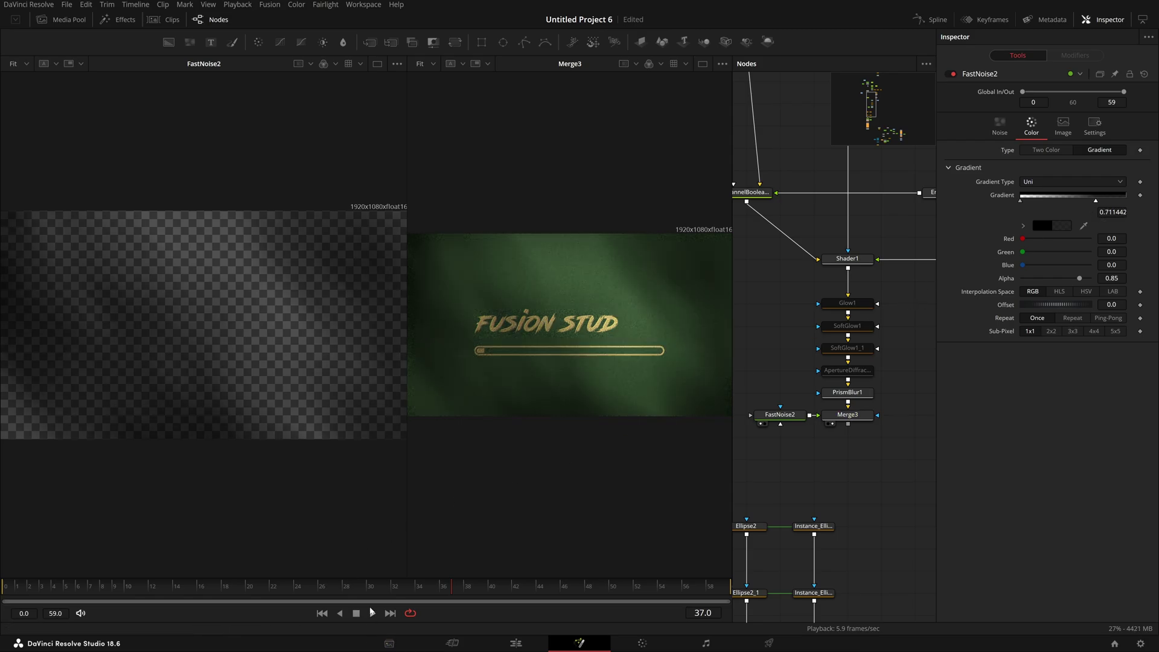
left_click_drag(375, 587, 55, 586)
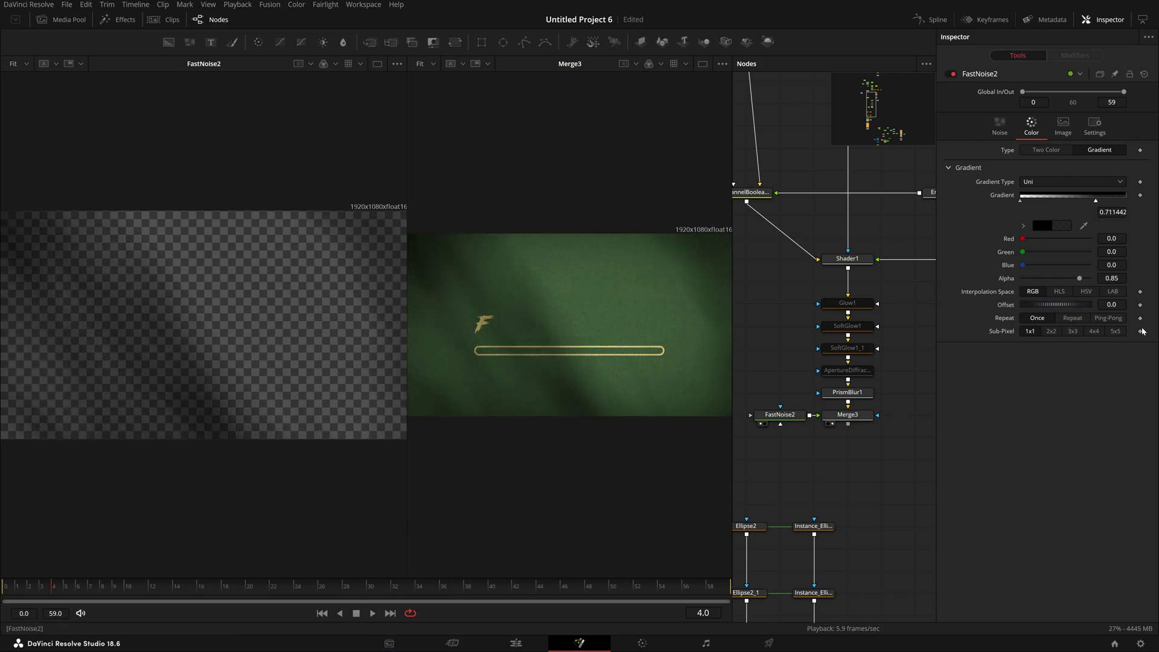
left_click_drag(1096, 201, 1131, 208)
left_click_drag(386, 587, 260, 623)
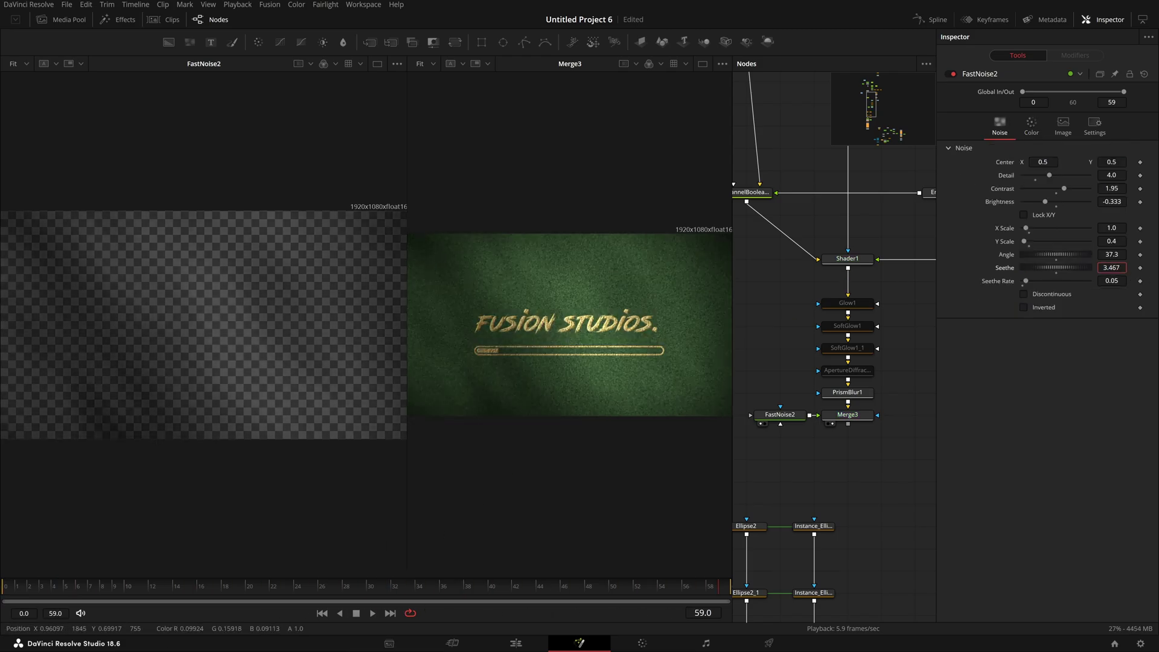
- Raise the FastNoise2 Seethe to 6.618 while checking the shadow pattern near the end of the animation
left_click_drag(1056, 268, 1118, 267)
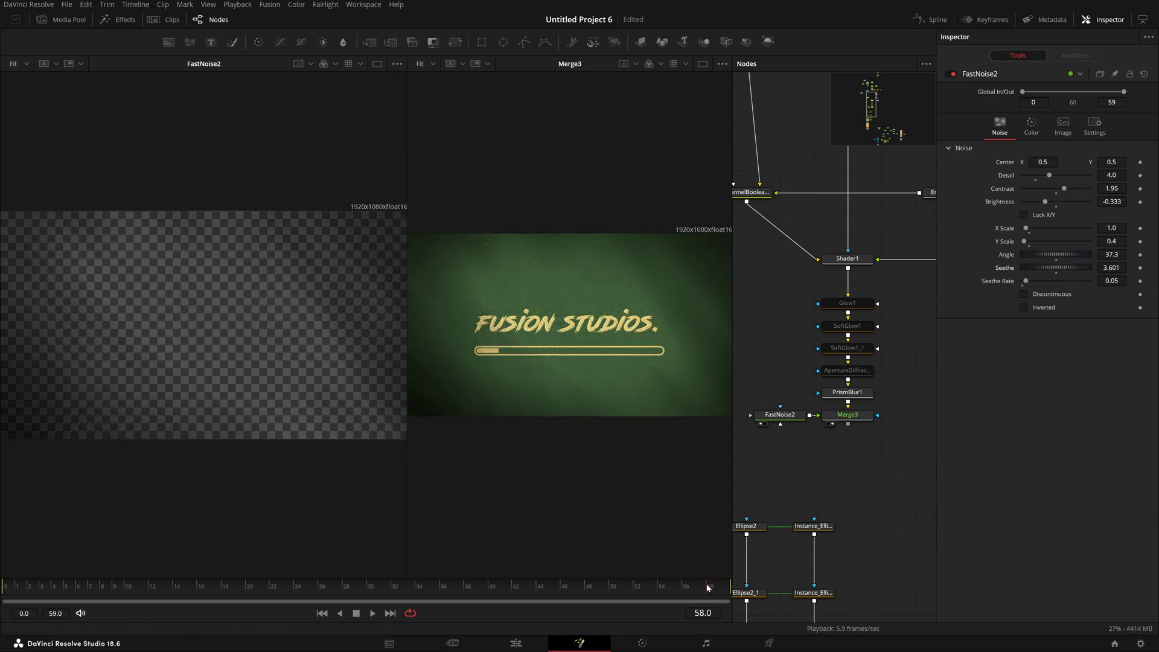
mouse_move(707, 588)
left_mouse_down()
mouse_move(499, 590)
mouse_move(724, 594)
left_mouse_up()
left_click_drag(1111, 267, 1141, 268)
left_click_drag(1057, 267, 1158, 268)
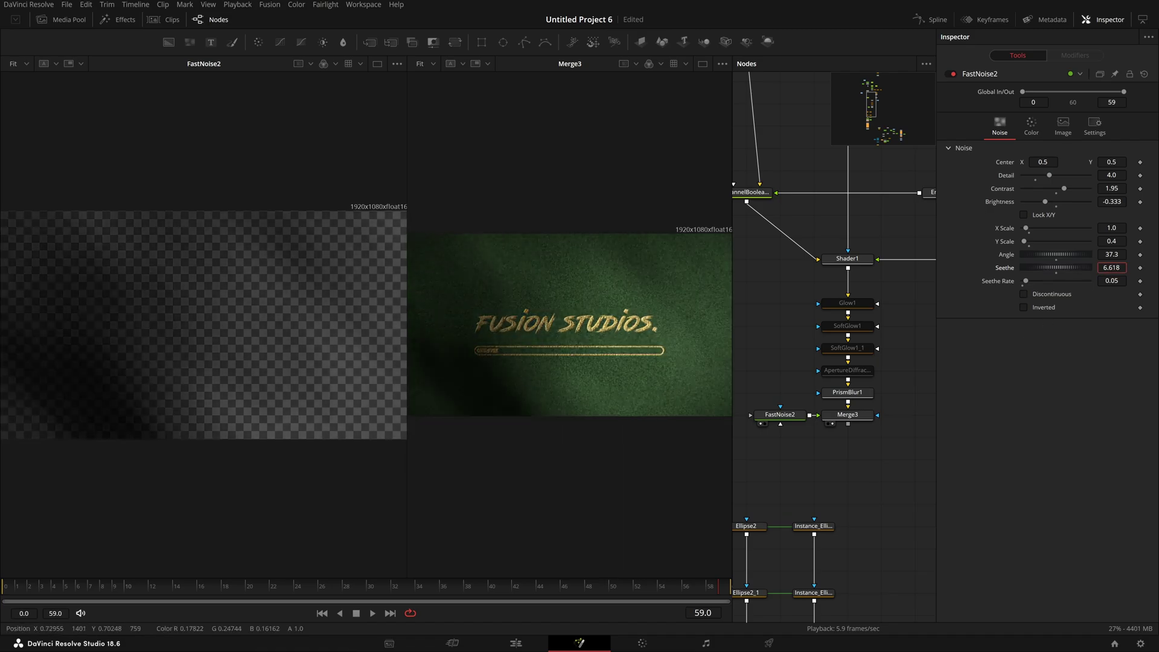
- Set the alpha of the FastNoise2 gradient's black stop to 0.8, save the project and preview the animation's end
left_click(1031, 126)
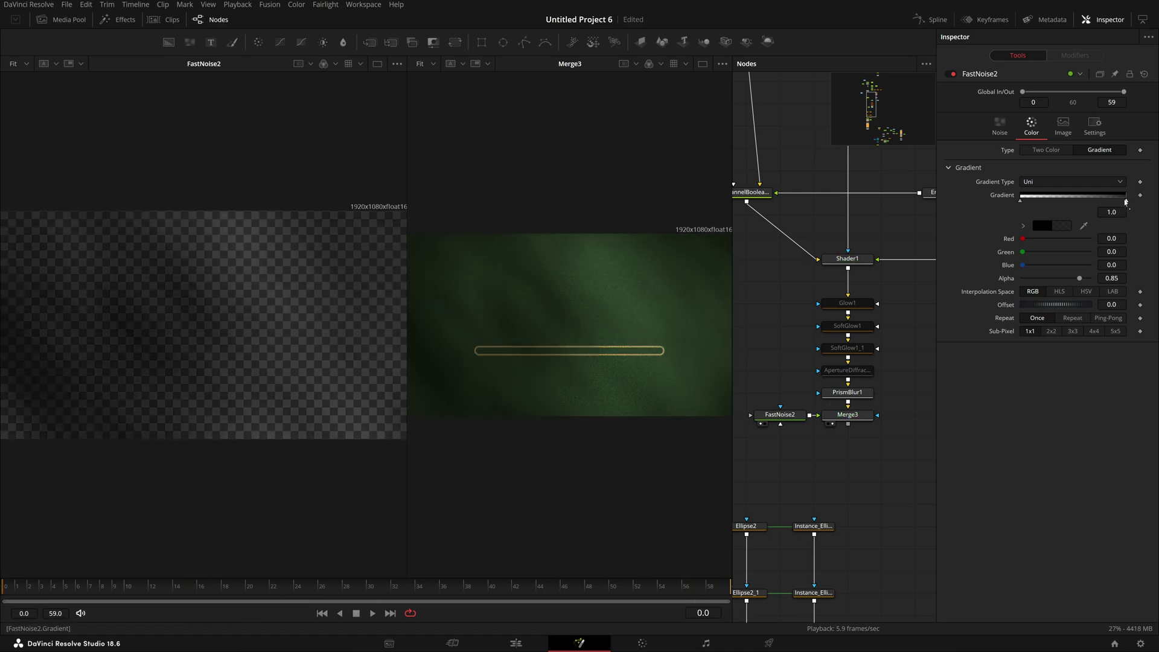
left_click(1112, 279)
type(".8")
key("Tab")
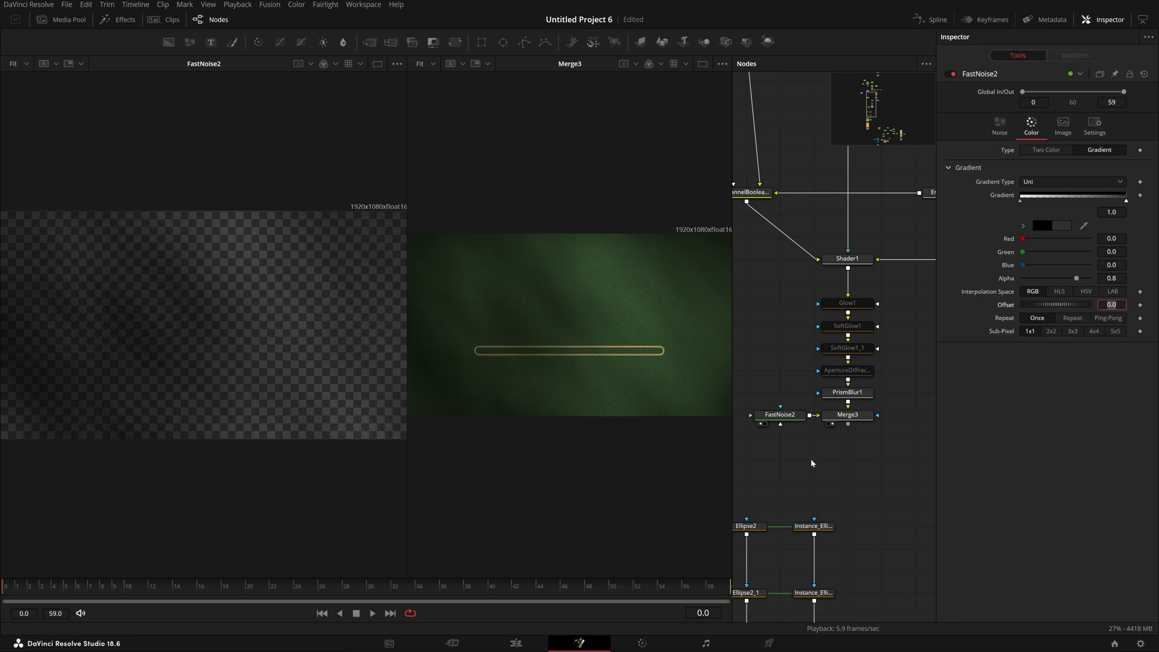
left_click(823, 462)
key("ctrl+s")
left_click(566, 590)
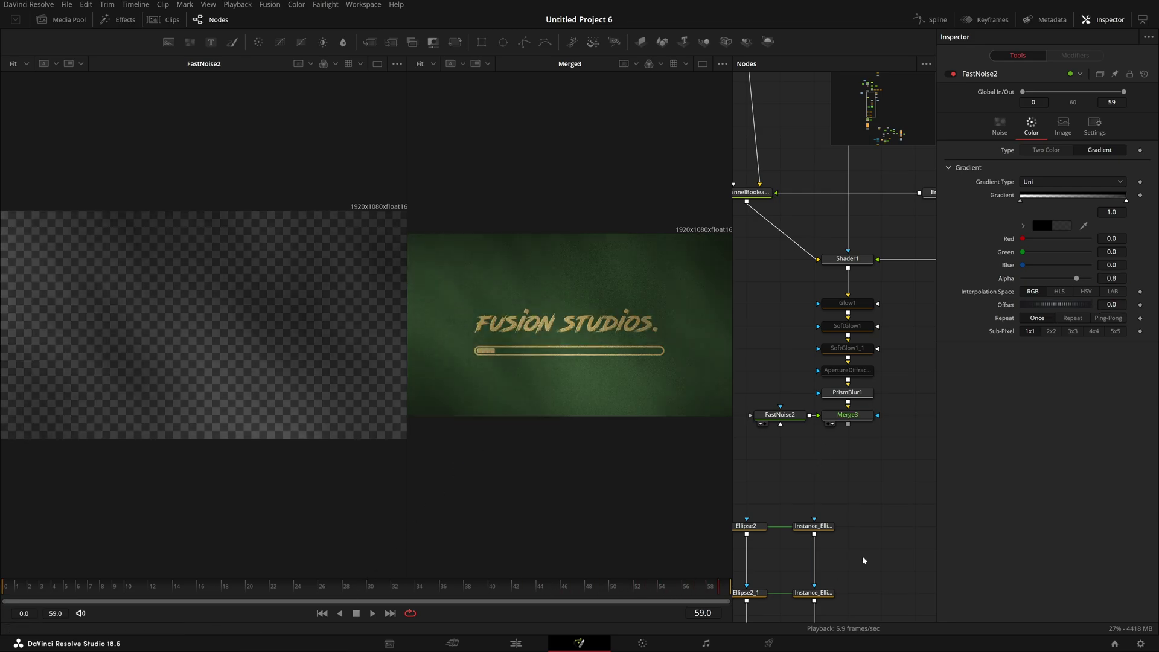
- Review the completed node tree from Background1 down to Merge3 and its neighbouring node groups
scroll(807, 383, "down", 5)
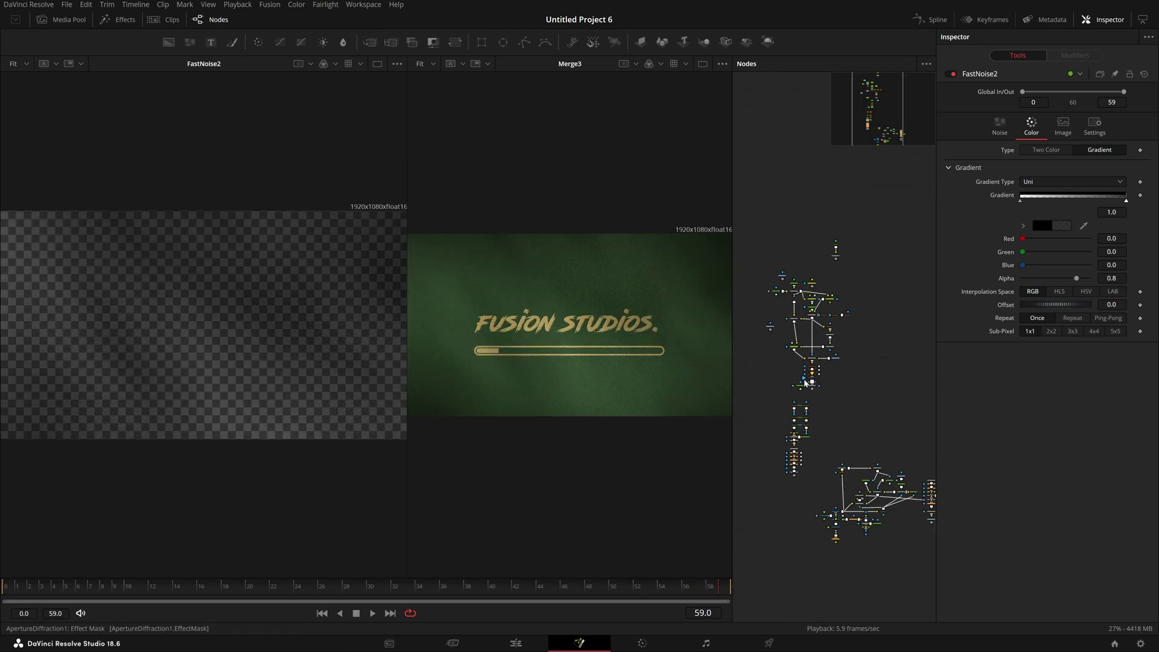
scroll(839, 409, "up", 5)
scroll(839, 409, "down", 3)
scroll(838, 409, "up", 2)
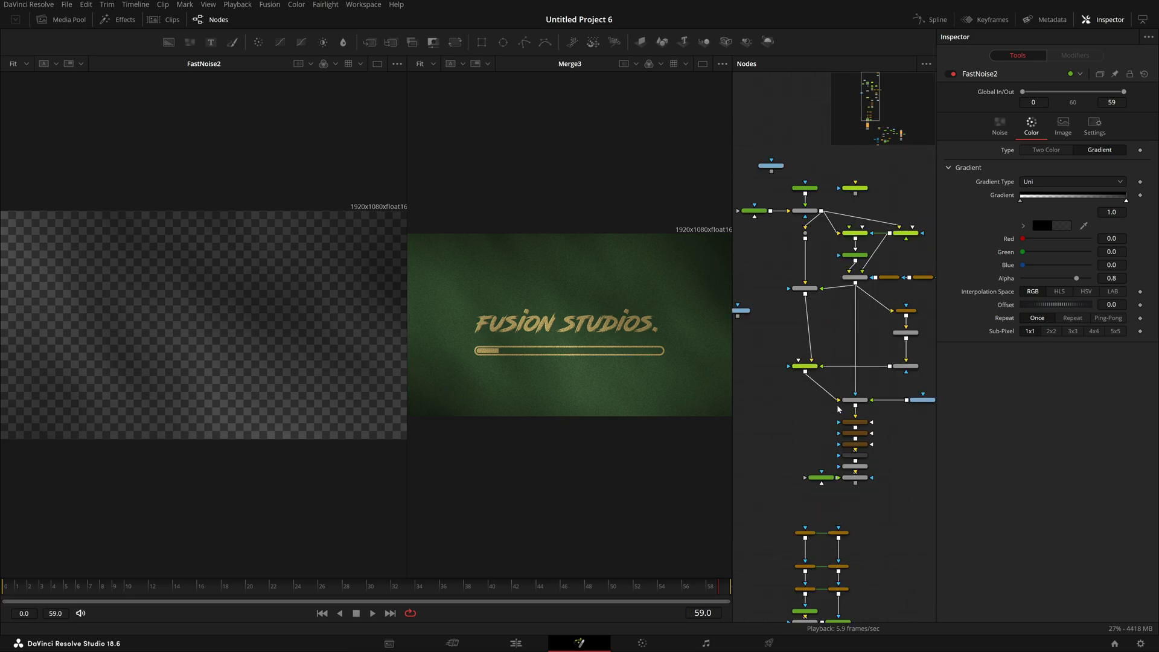
scroll(814, 418, "up", 2)
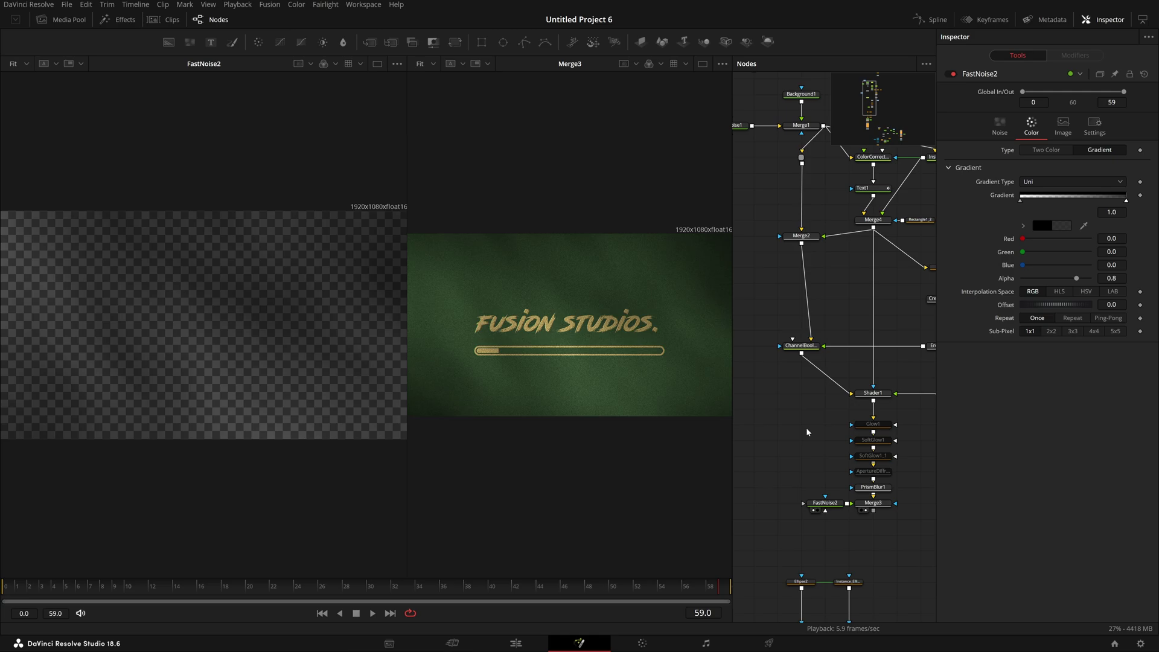
scroll(883, 355, "up", 3)
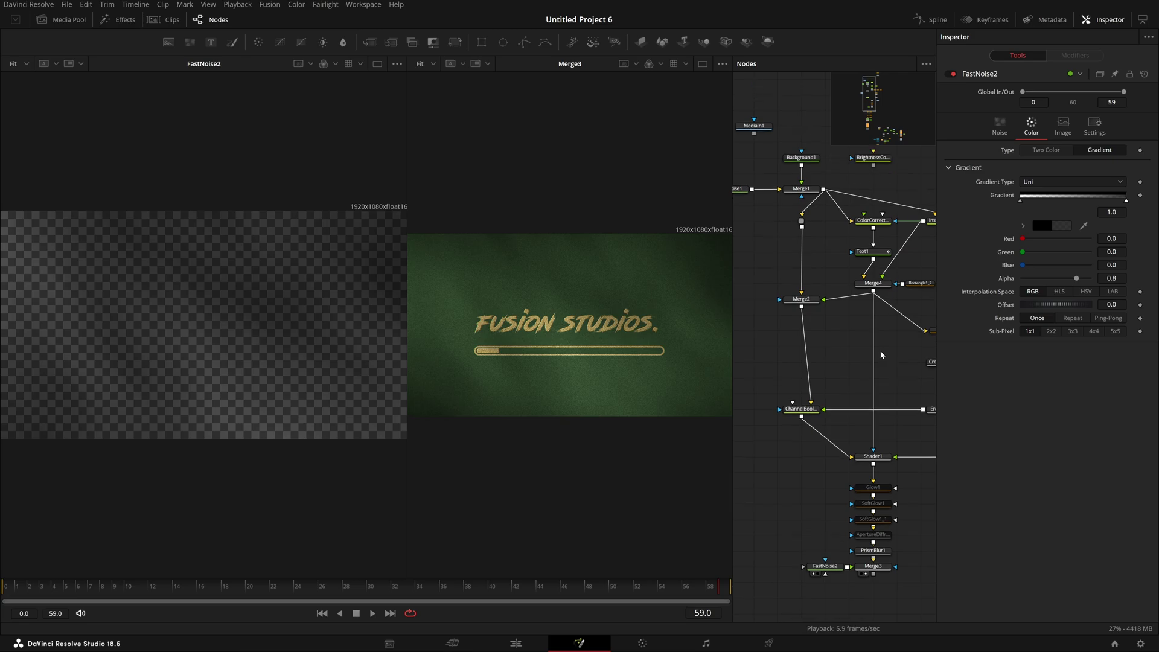
scroll(882, 355, "down", 5)
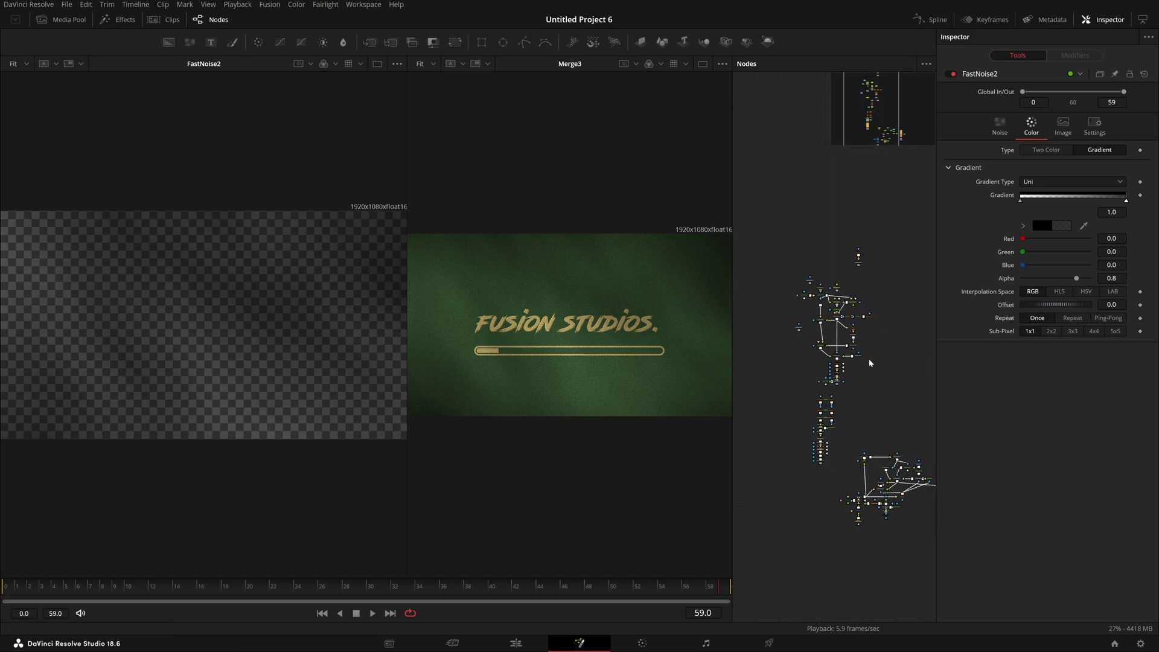
left_click_drag(880, 369, 838, 365)
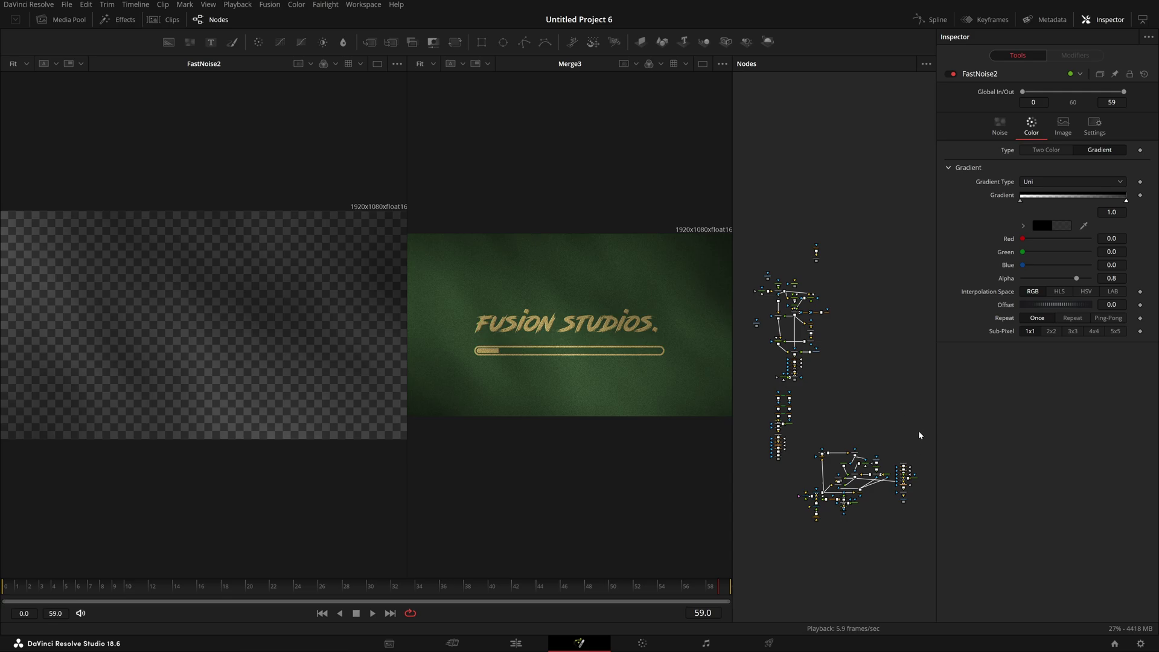
- Point out the separate CHROME node group by selecting it, and review the loading-bar nodes below Merge3
left_click_drag(919, 433, 799, 583)
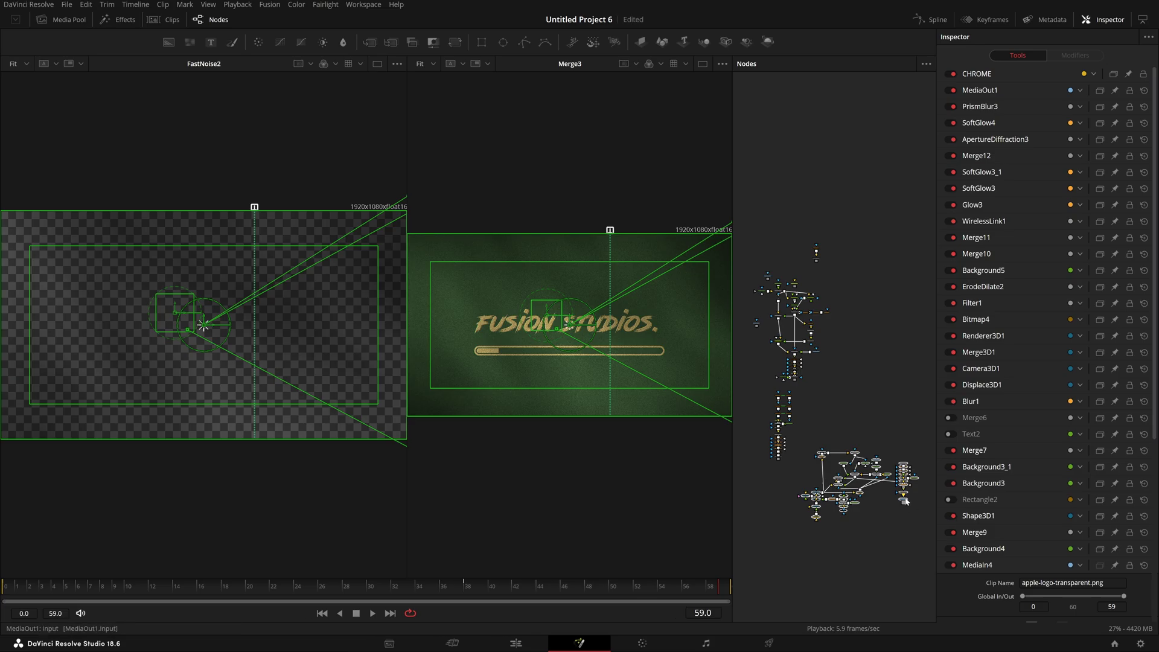
left_click_drag(905, 500, 873, 541)
left_click(862, 445)
scroll(805, 433, "up", 3)
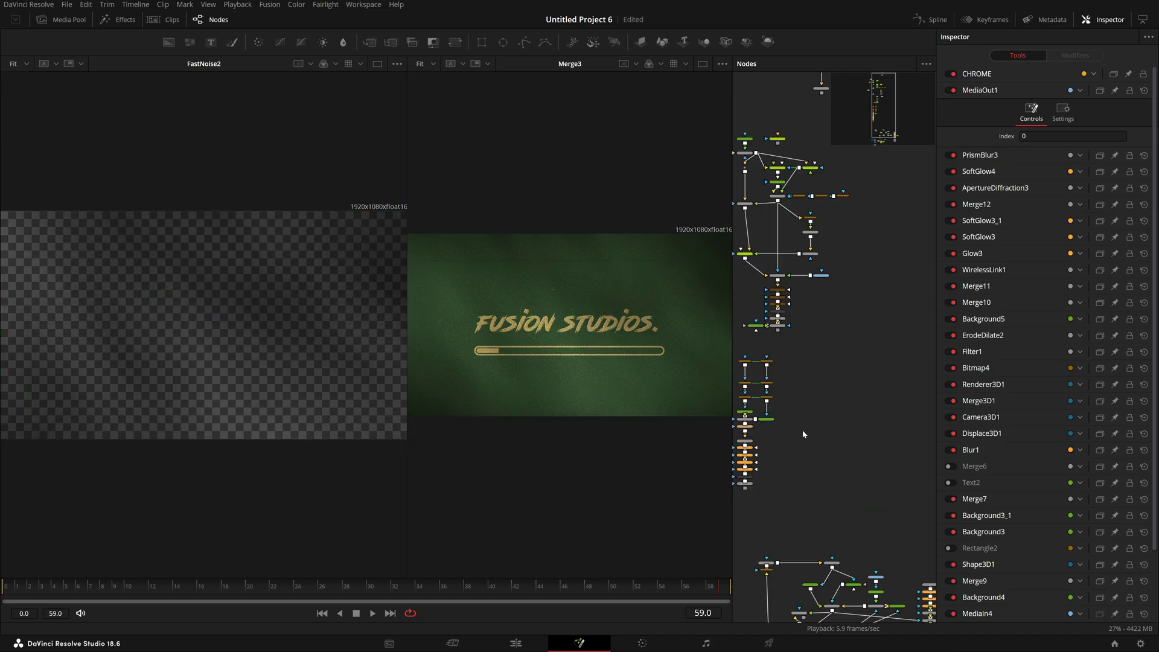
left_click_drag(805, 434, 879, 439)
scroll(870, 336, "up", 3)
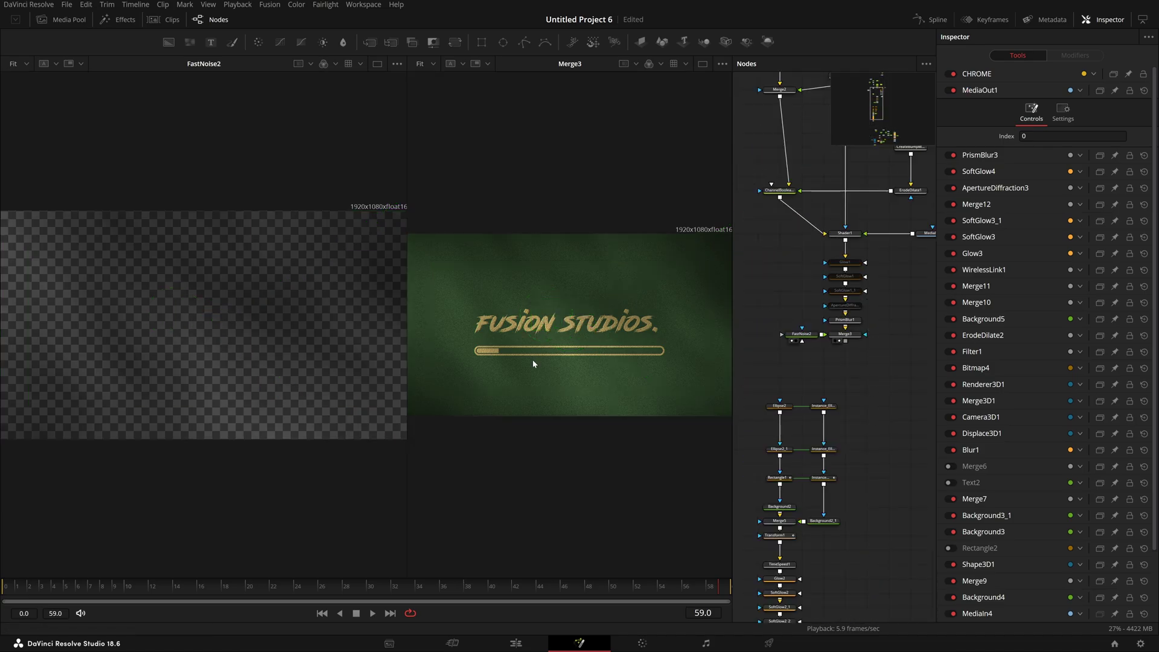
scroll(858, 273, "down", 4)
scroll(862, 269, "up", 4)
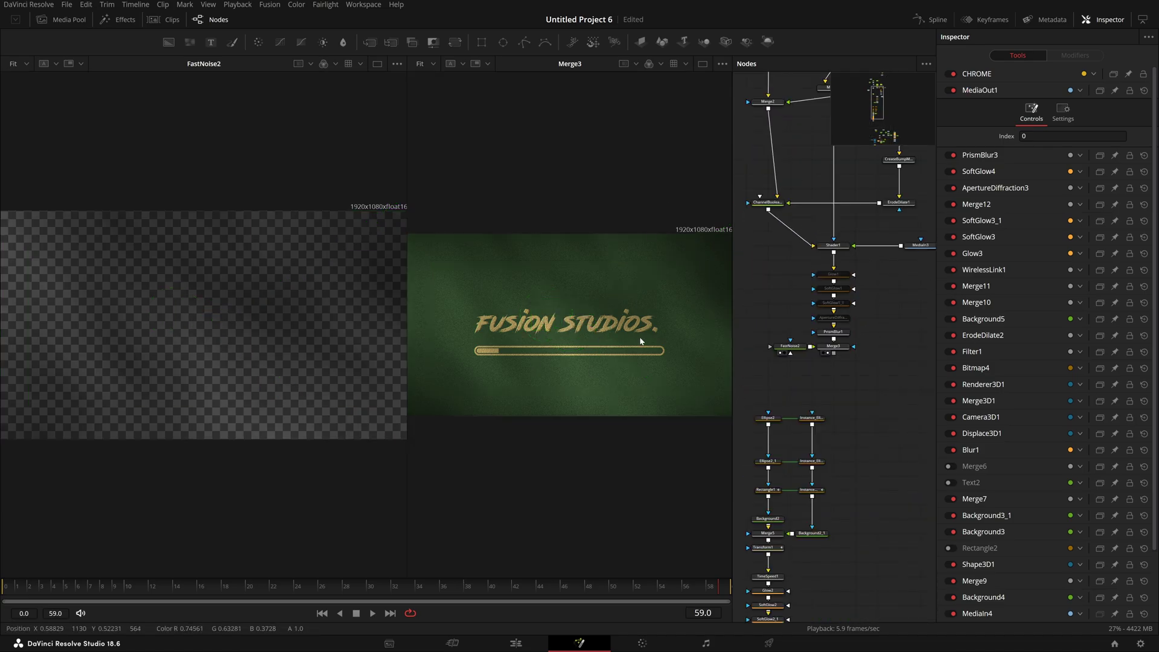
- Display the MediaIn1 reference image in the second viewer and return to the Merge3 output for comparison
left_click_drag(803, 104, 884, 364)
left_click_drag(808, 205, 622, 227)
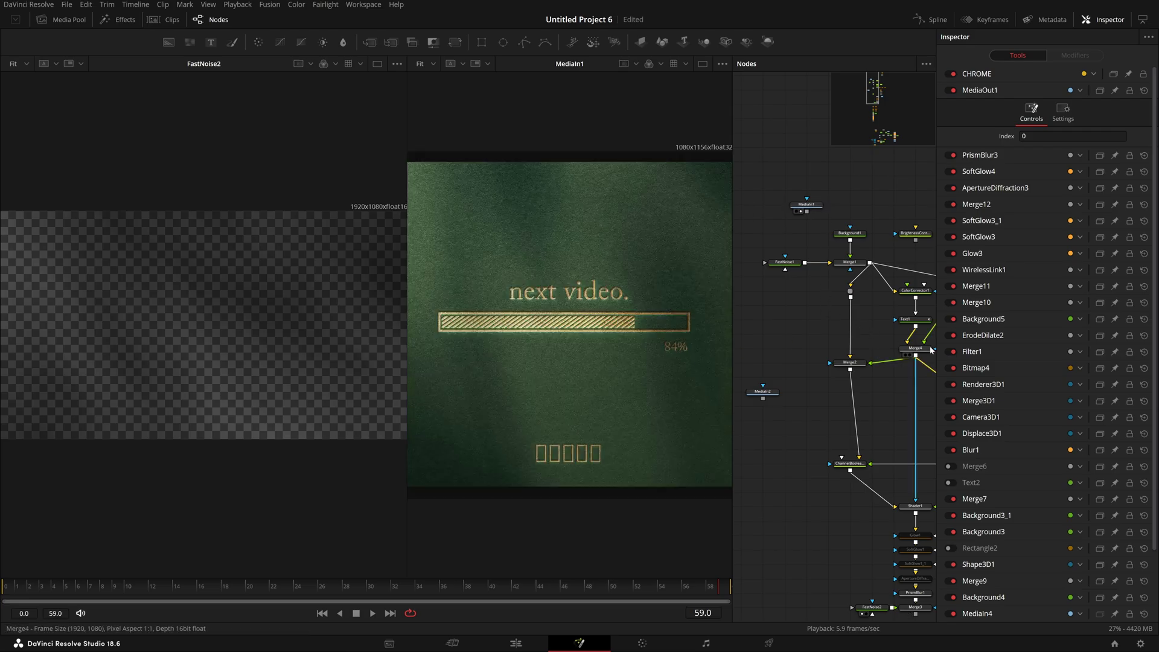
scroll(851, 395, "down", 4)
left_click(924, 454)
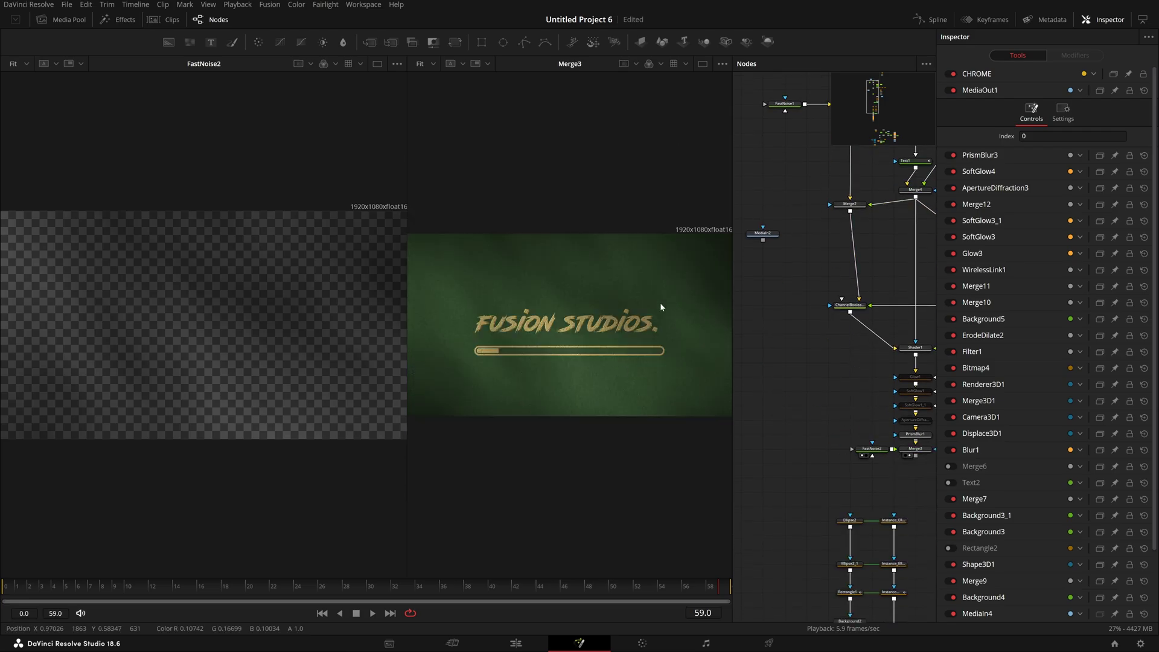
- Display the MediaIn1 reference image in the first viewer beside the Merge3 output and enlarge both viewers for a closer comparison
scroll(785, 249, "up", 3)
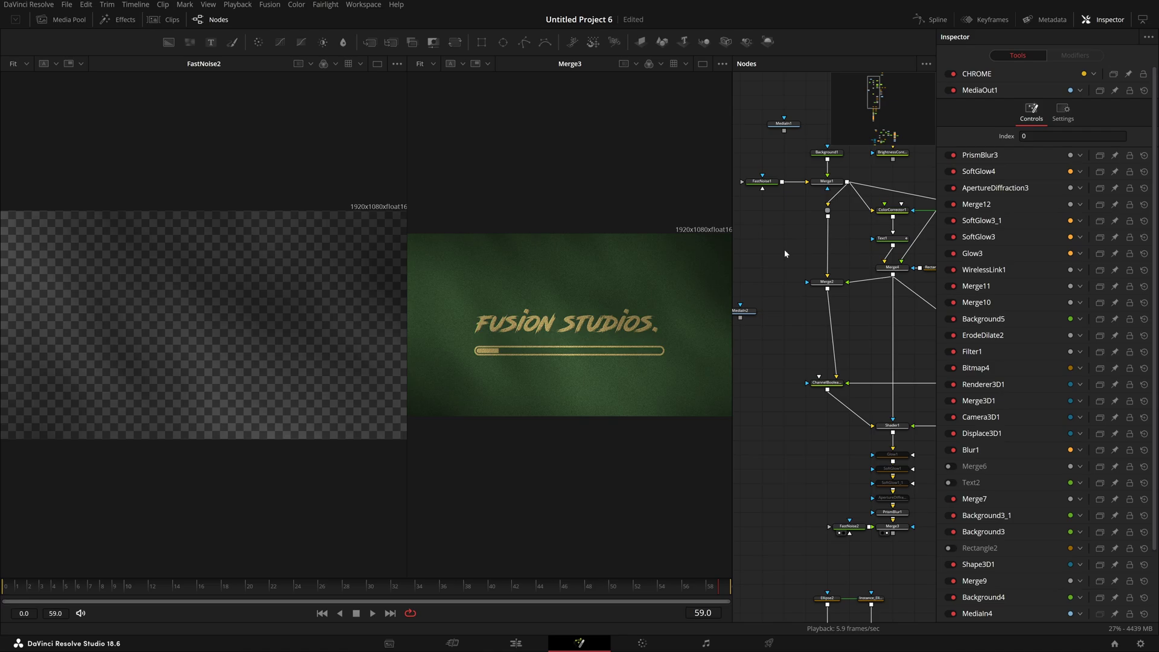
left_click(784, 131)
scroll(890, 426, "down", 3)
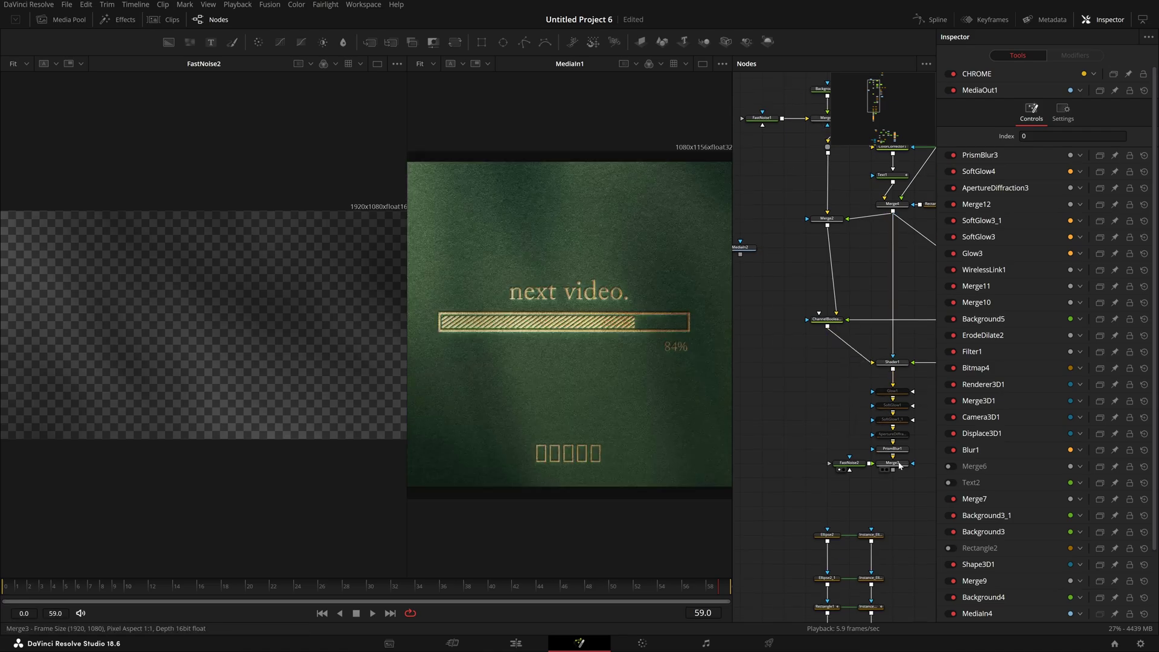
left_click(888, 470)
scroll(846, 363, "up", 5)
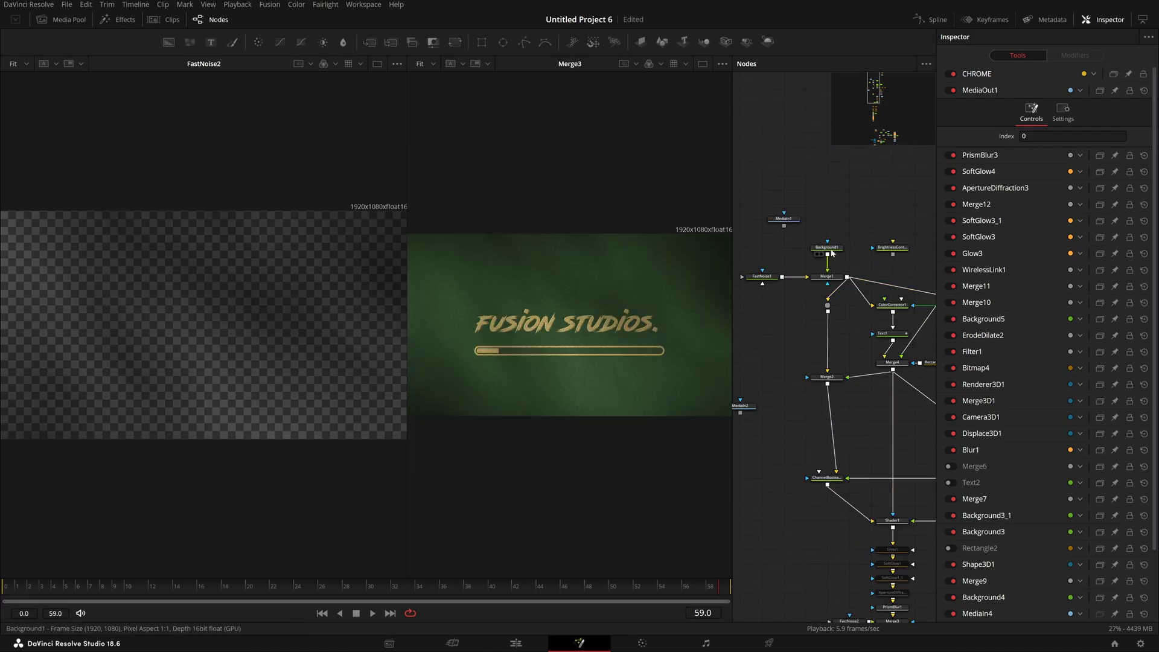
left_click(826, 248)
left_click_drag(407, 323, 234, 373)
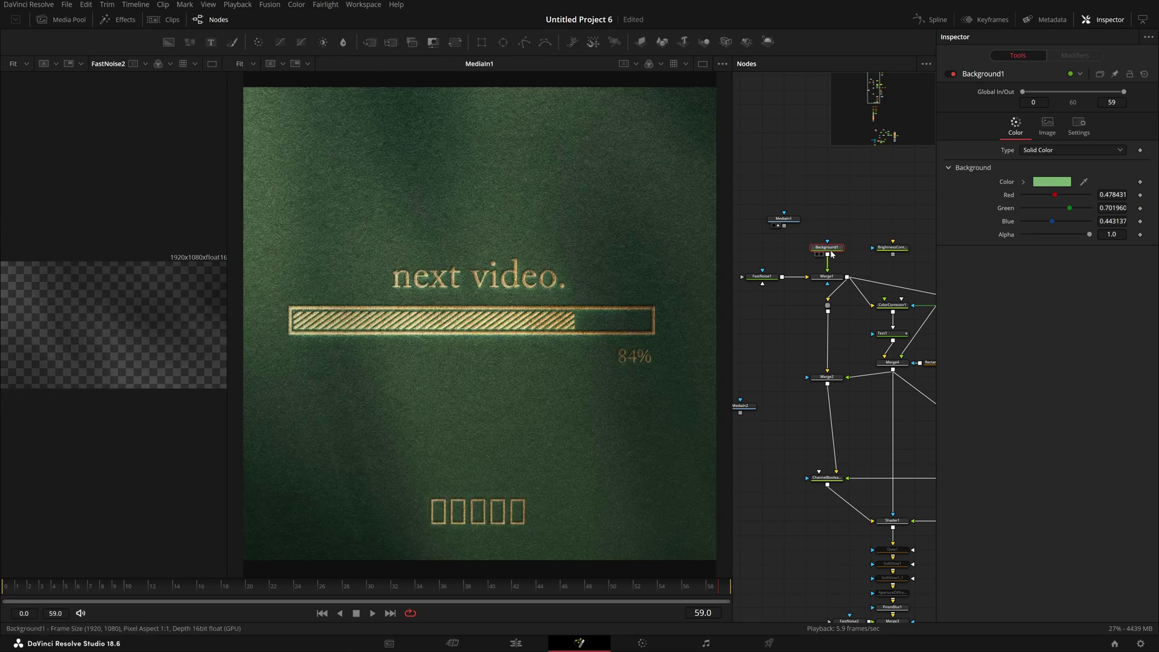
key("2")
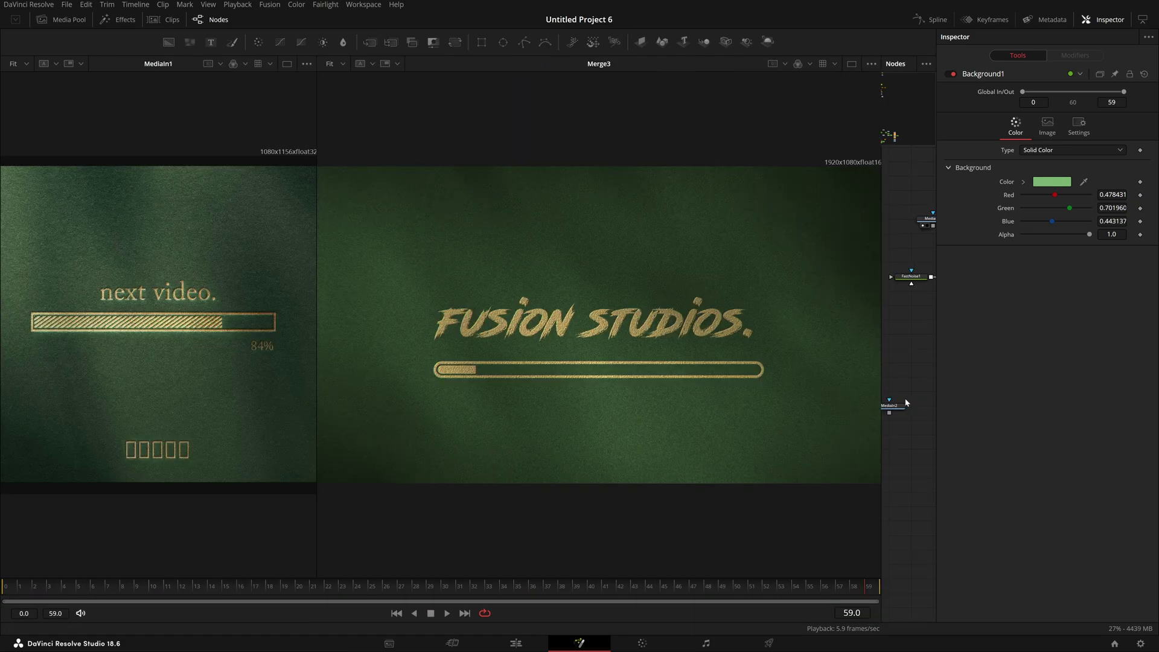
- Enlarge the node area, view the plain Background1 color in the second viewer, and return to the Merge3 output
scroll(905, 395, "down", 3)
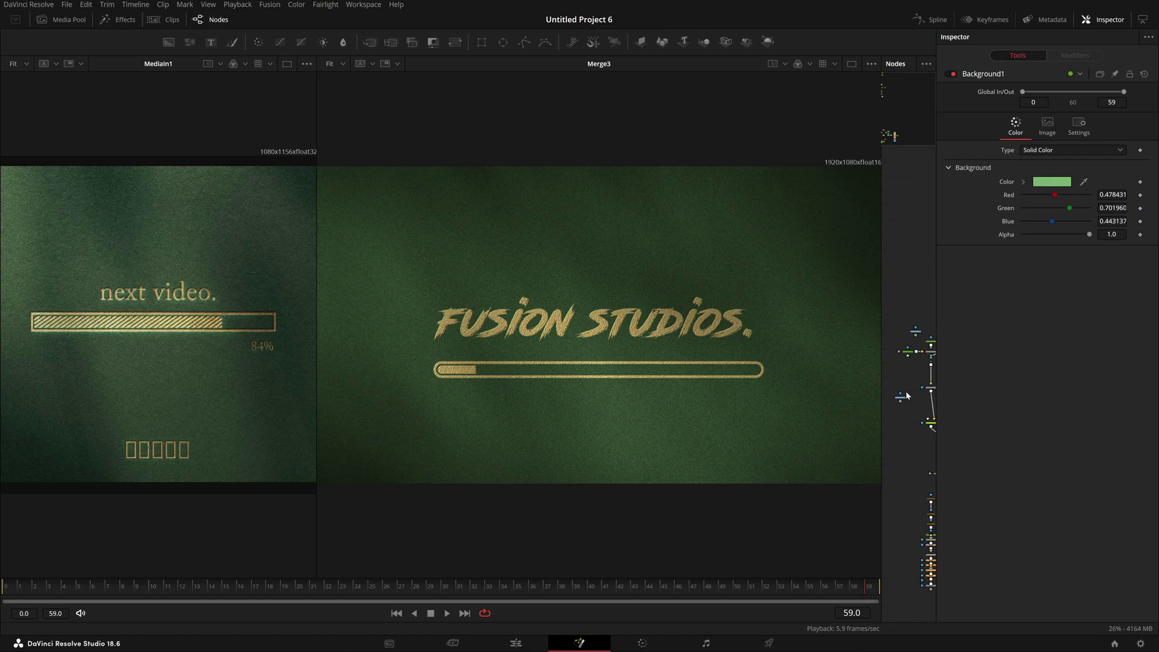
scroll(904, 394, "up", 1)
left_click_drag(908, 360, 892, 392)
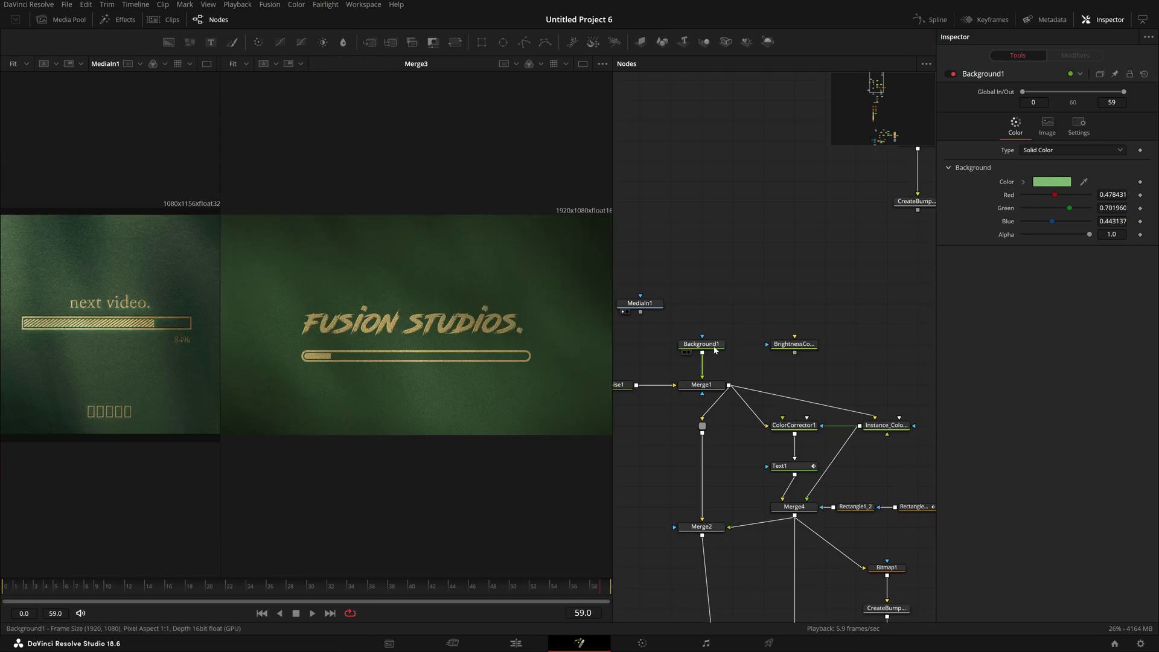
key("2")
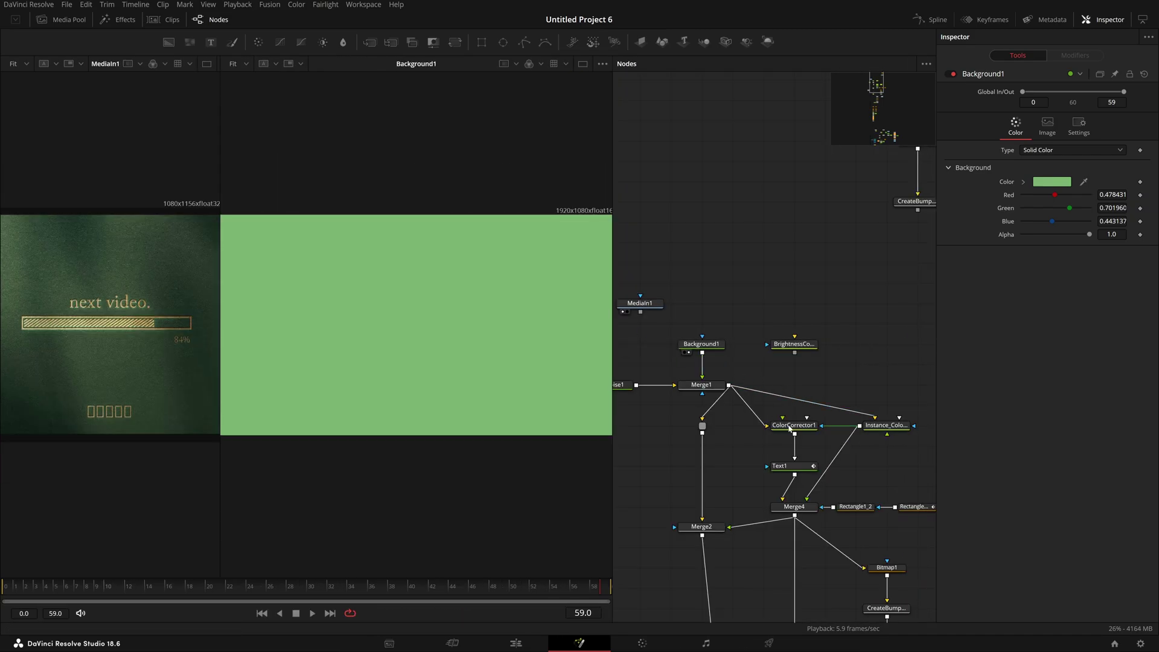
scroll(791, 432, "down", 6)
key("2")
scroll(717, 454, "up", 2)
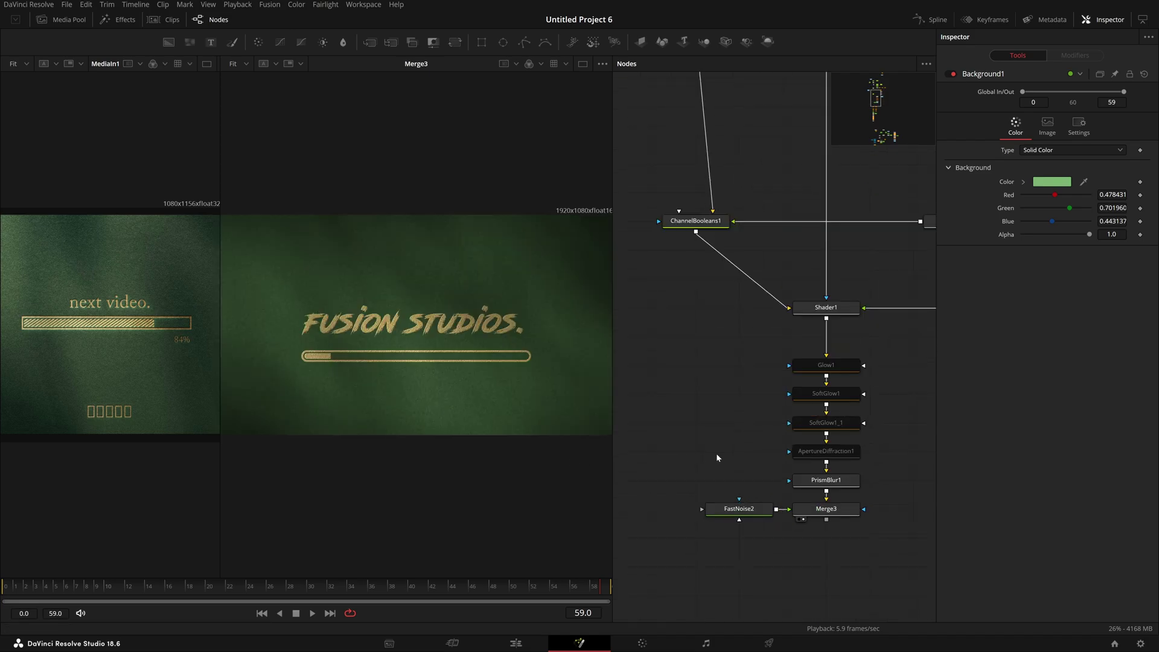
- Duplicate FastNoise2 below the original, merge the copy over Merge3, and show the new merge in the second viewer
left_click(762, 514)
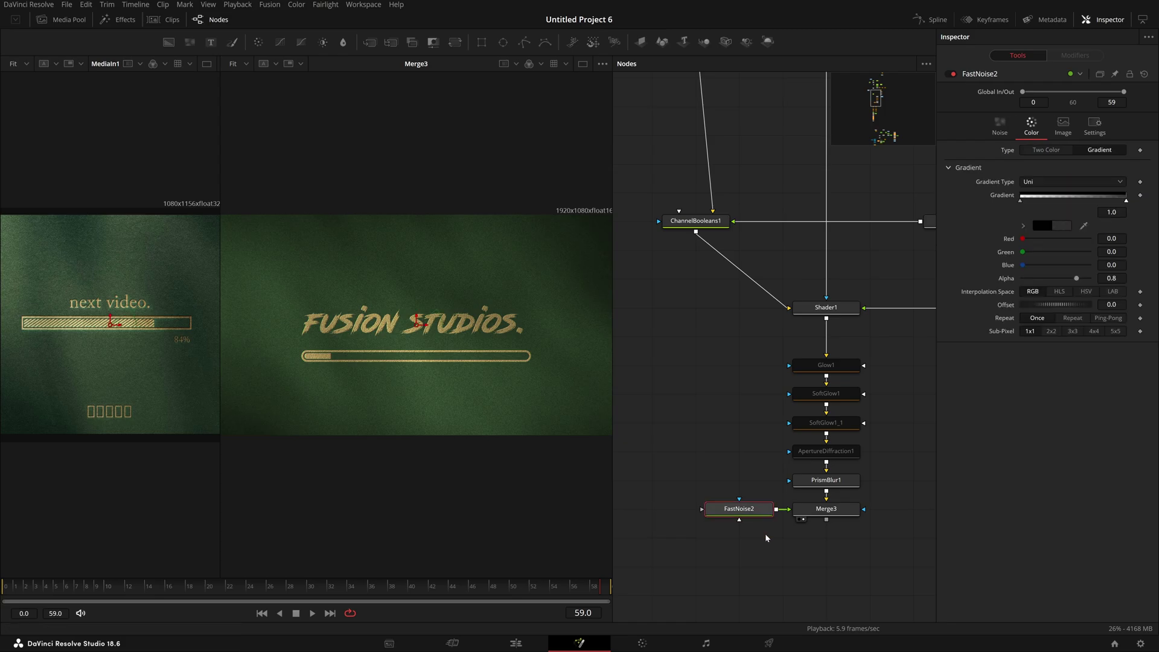
scroll(766, 477, "down", 3)
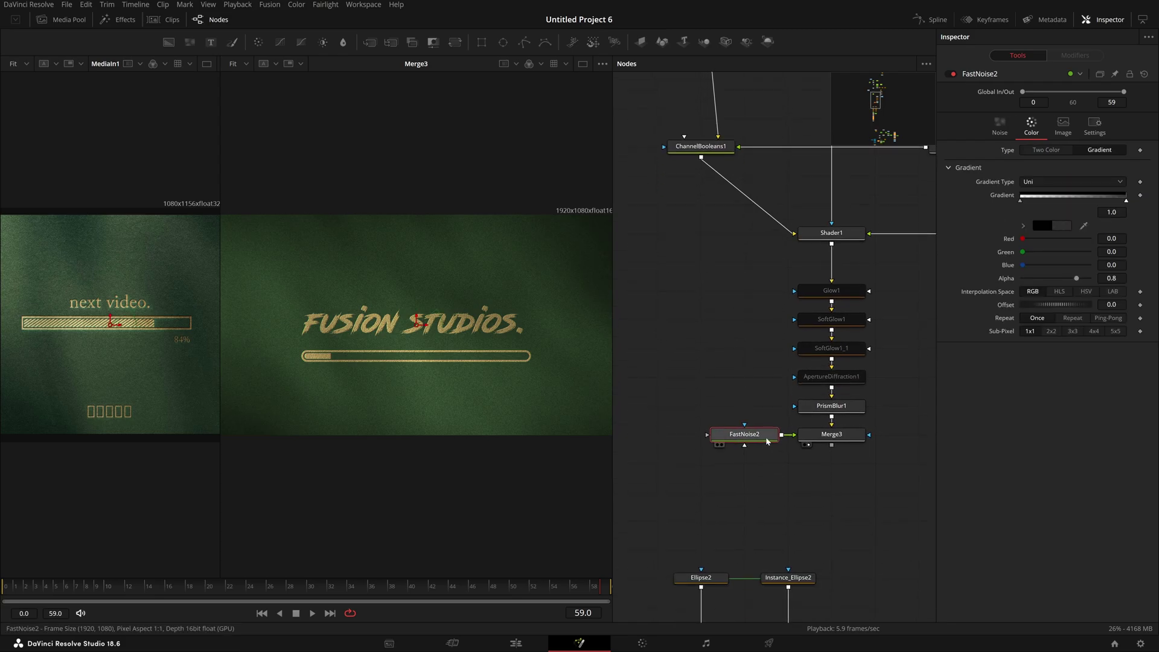
key("ctrl+v")
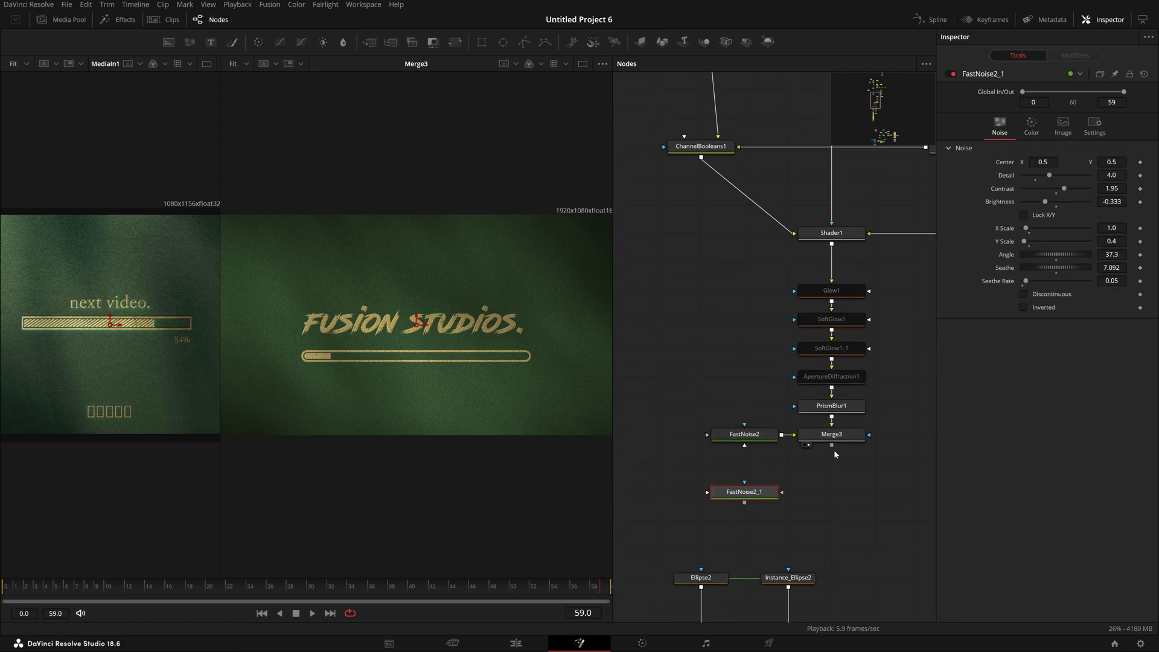
left_click_drag(808, 557, 831, 445)
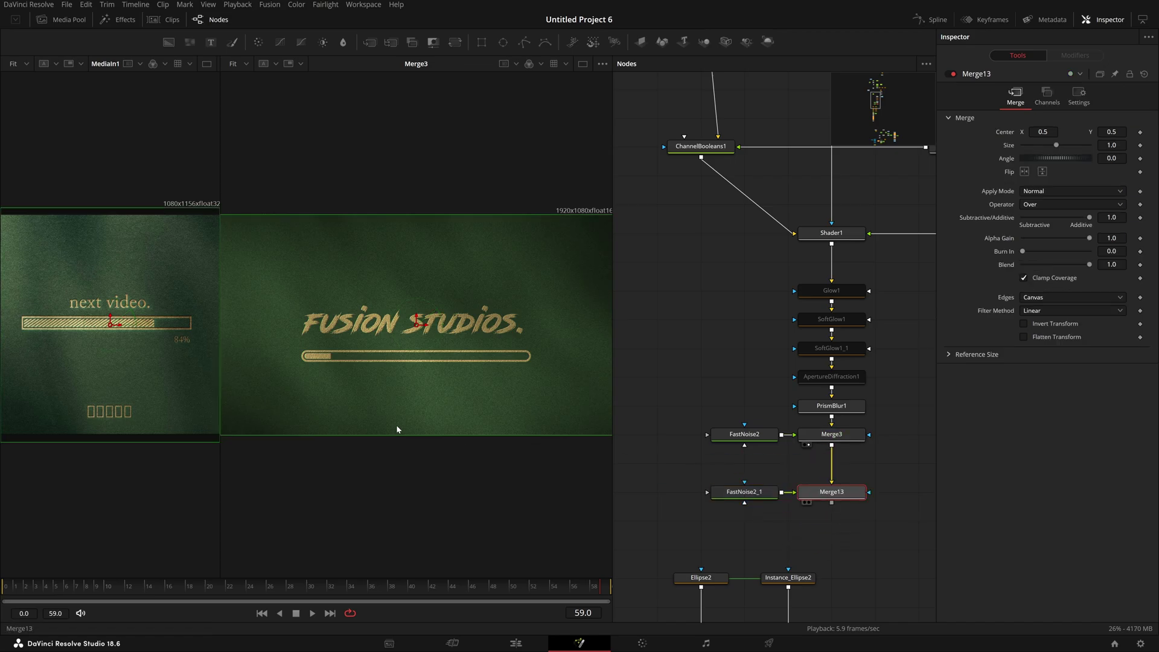
key("2")
left_click(674, 472)
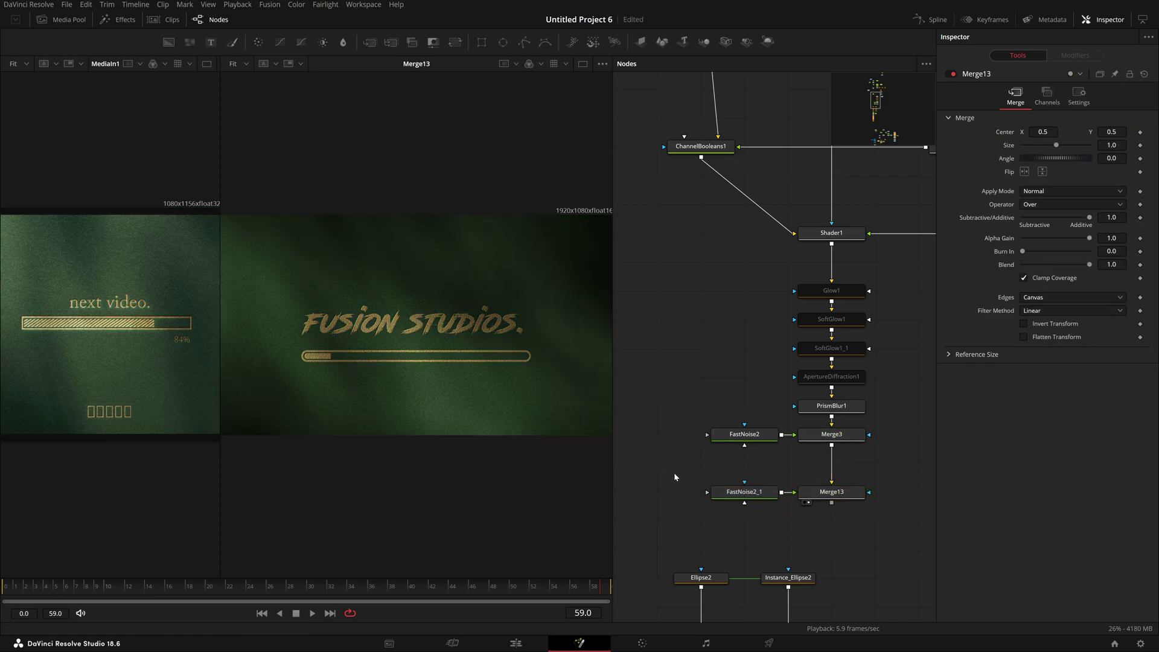
- Compare the duplicated noise FastNoise2_1 with FastNoise2 side by side in the viewers and turn on Inverted for the duplicate
left_click(765, 499)
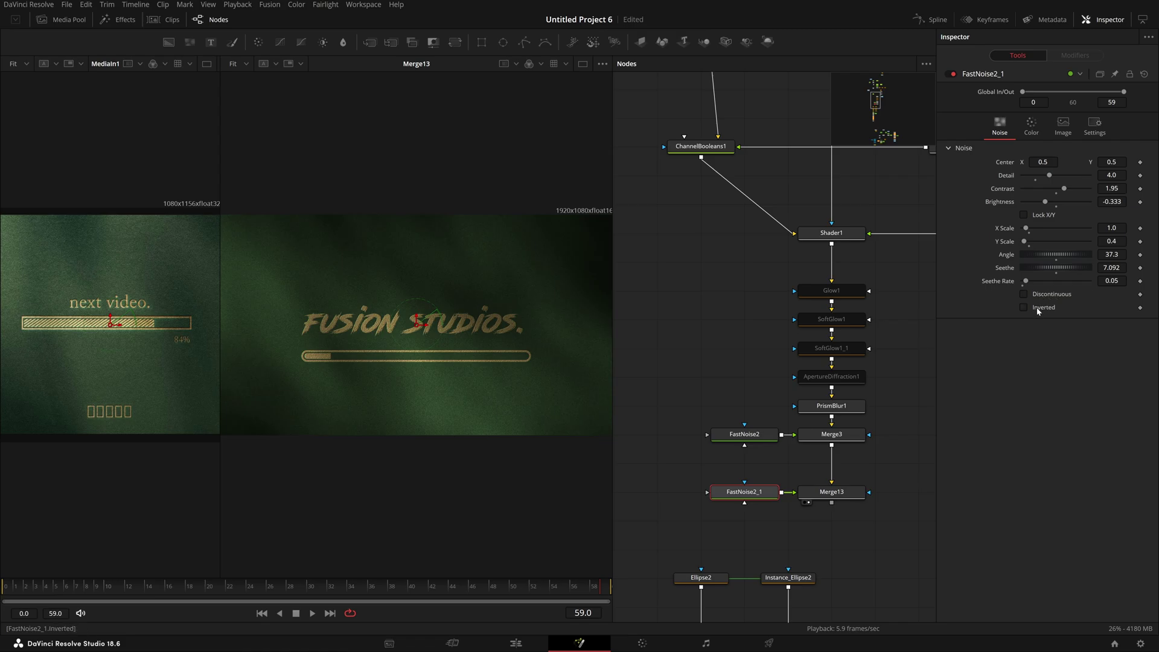
left_click(1038, 308)
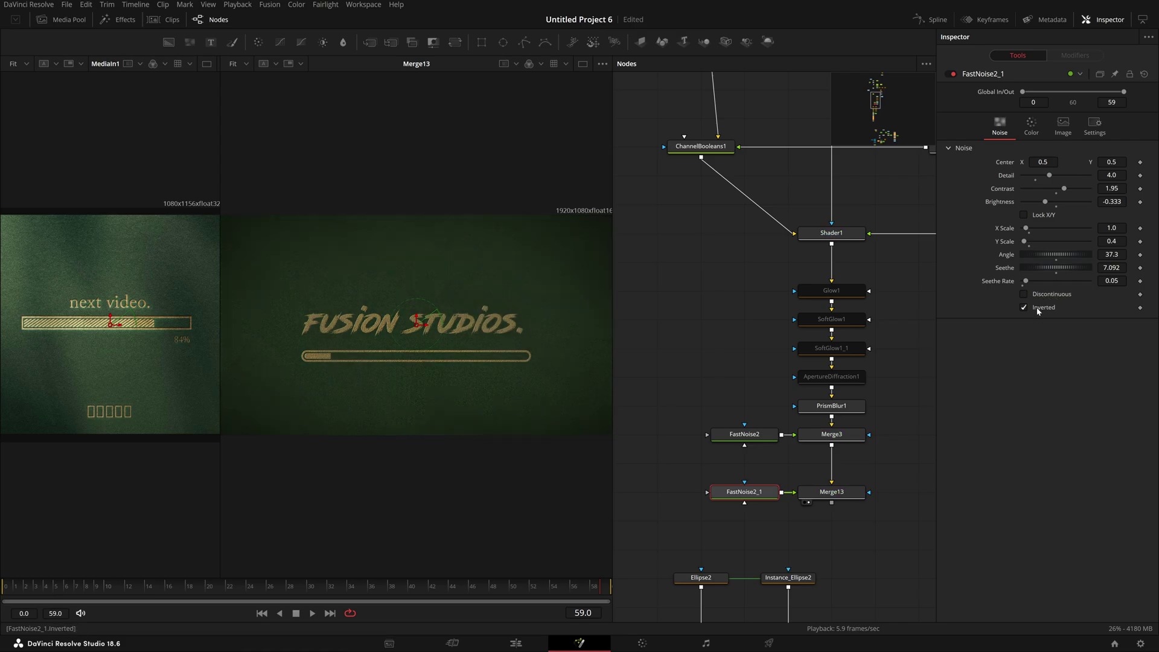
left_click(1038, 311)
left_click_drag(752, 436, 175, 416)
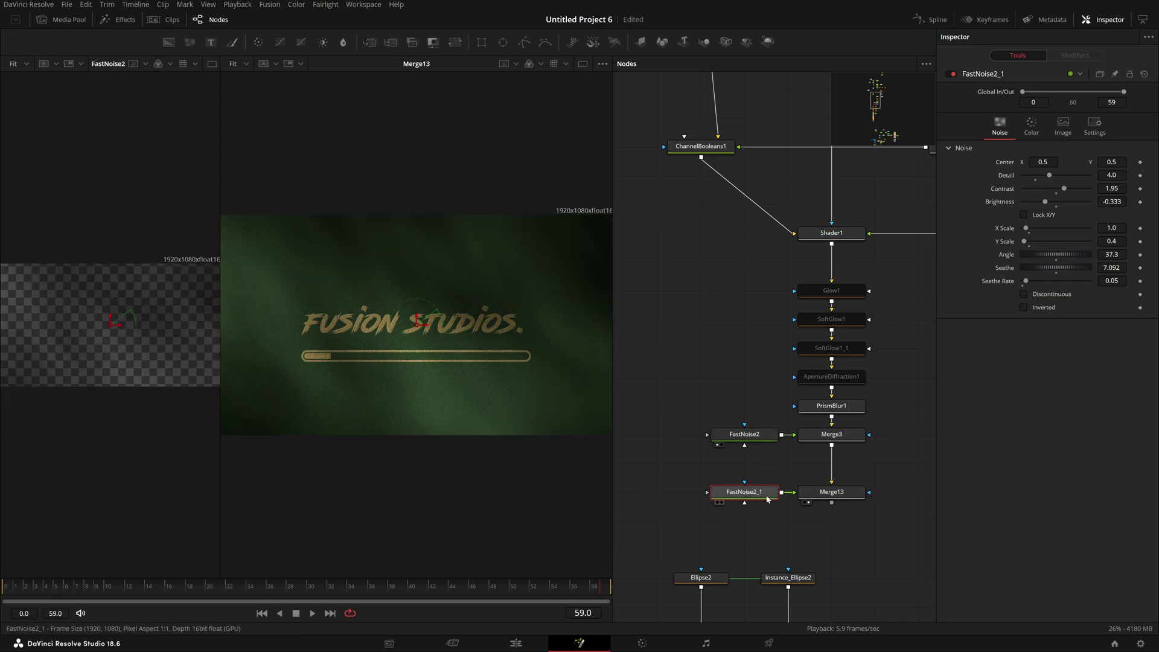
key("2")
left_click_drag(223, 453, 353, 465)
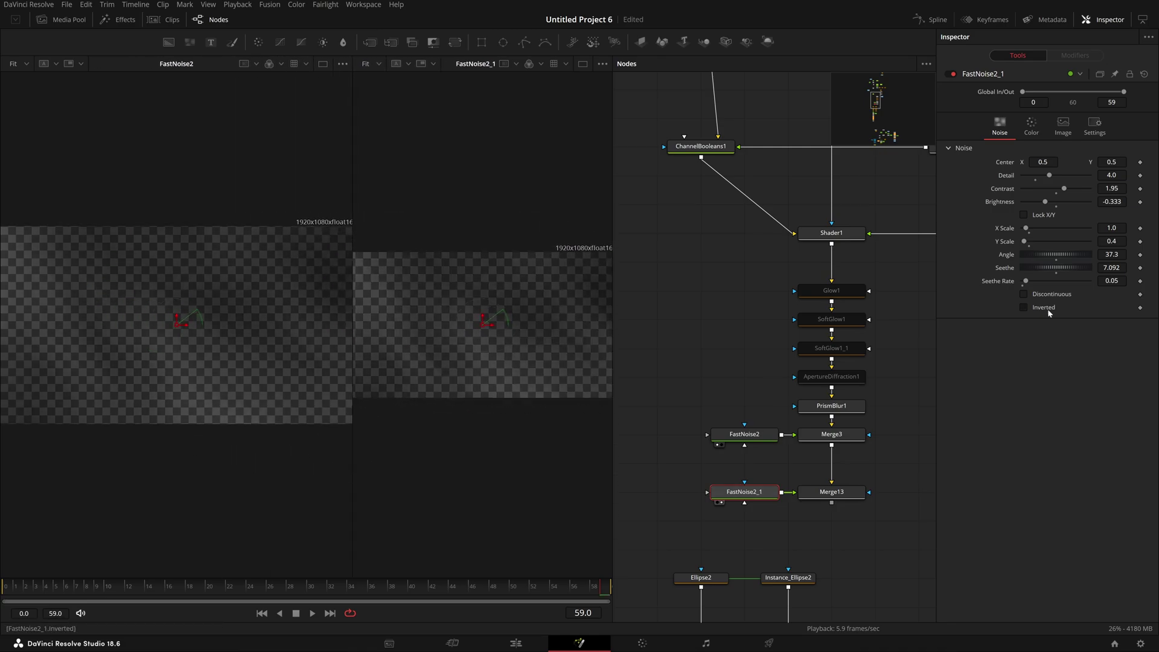
left_click(1047, 309)
- Show the Merge13 output in the second viewer beside the MediaIn1 reference image and widen the viewer area
left_click_drag(851, 496, 513, 444)
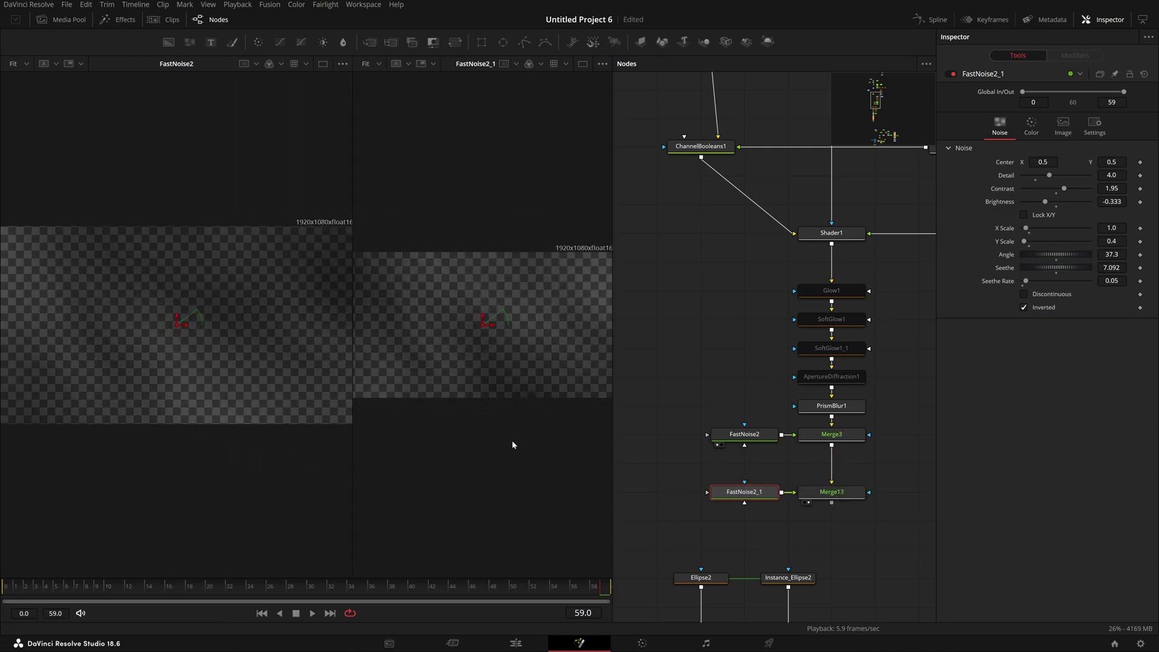
left_click_drag(353, 393, 290, 368)
left_click_drag(291, 369, 227, 362)
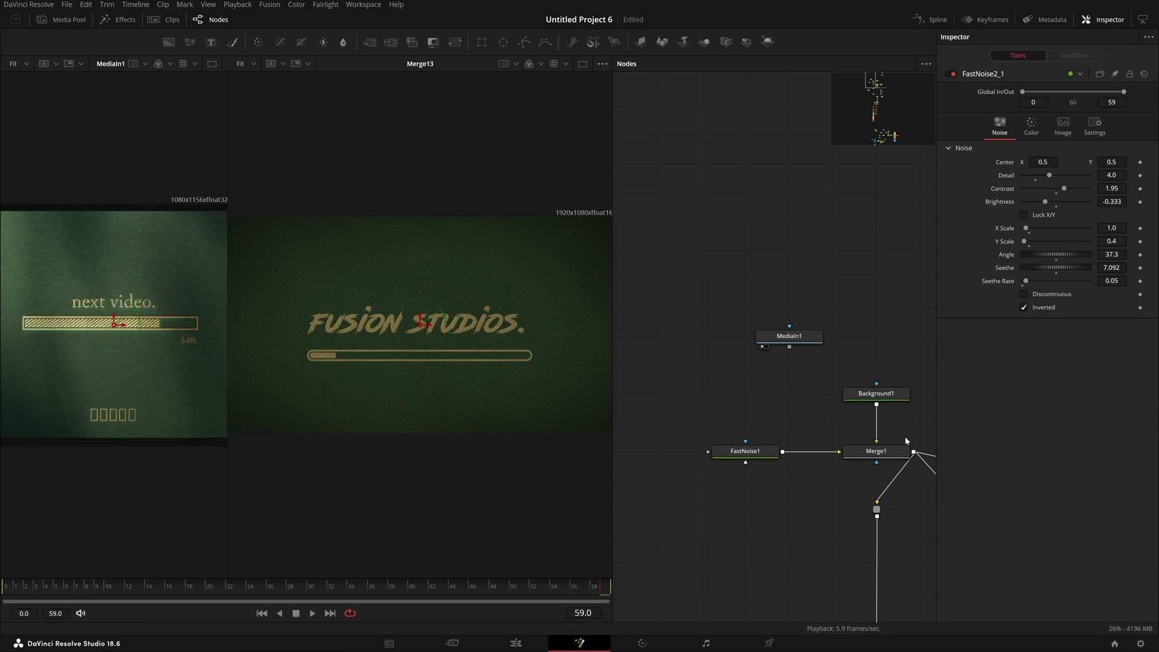
scroll(882, 448, "down", 10)
left_click_drag(872, 448, 688, 361)
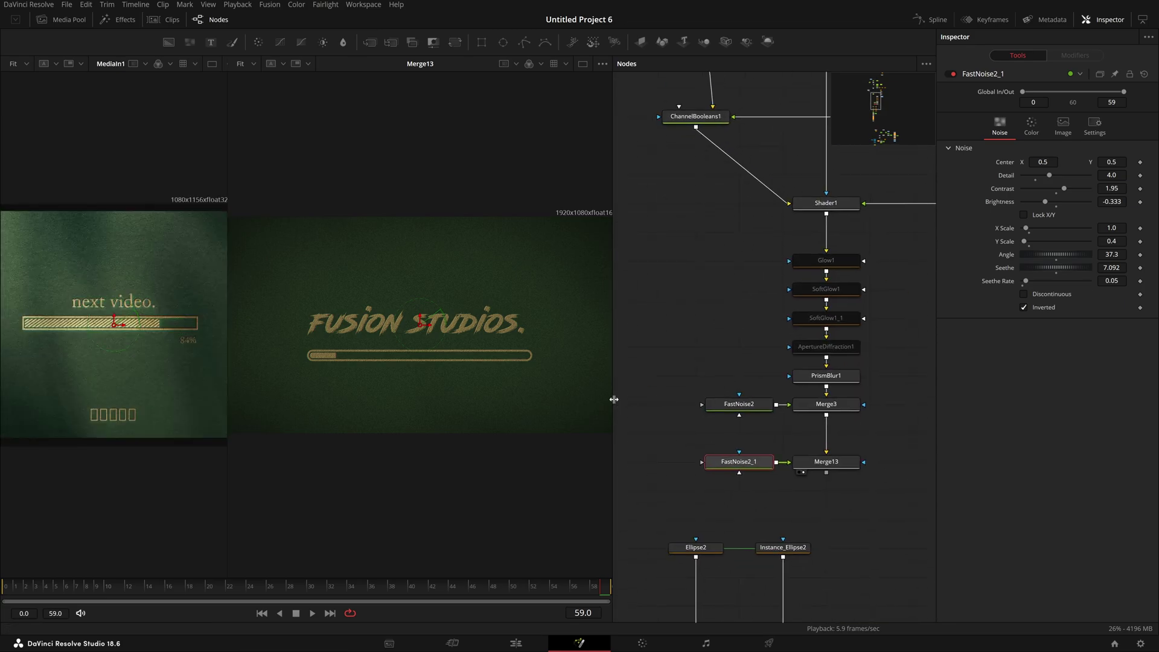
left_click_drag(614, 399, 683, 399)
- Set the end stop of the FastNoise2_1 gradient to an opaque pale yellow, #fffcd2
left_click(1032, 125)
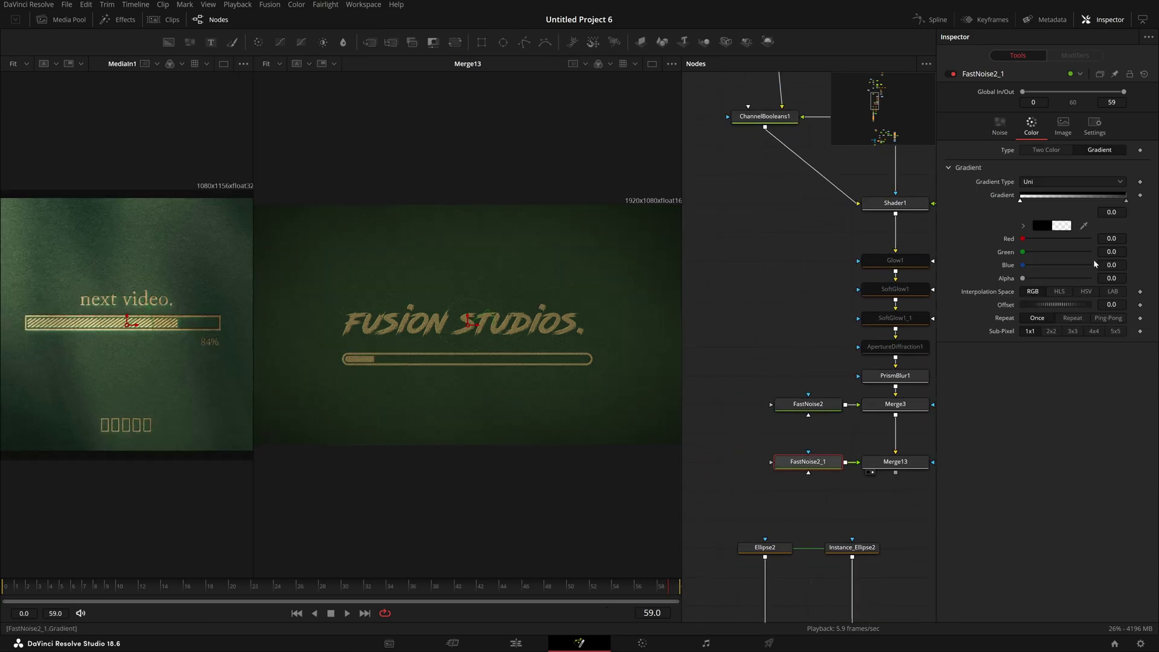
left_click(1041, 231)
left_click_drag(705, 330, 769, 185)
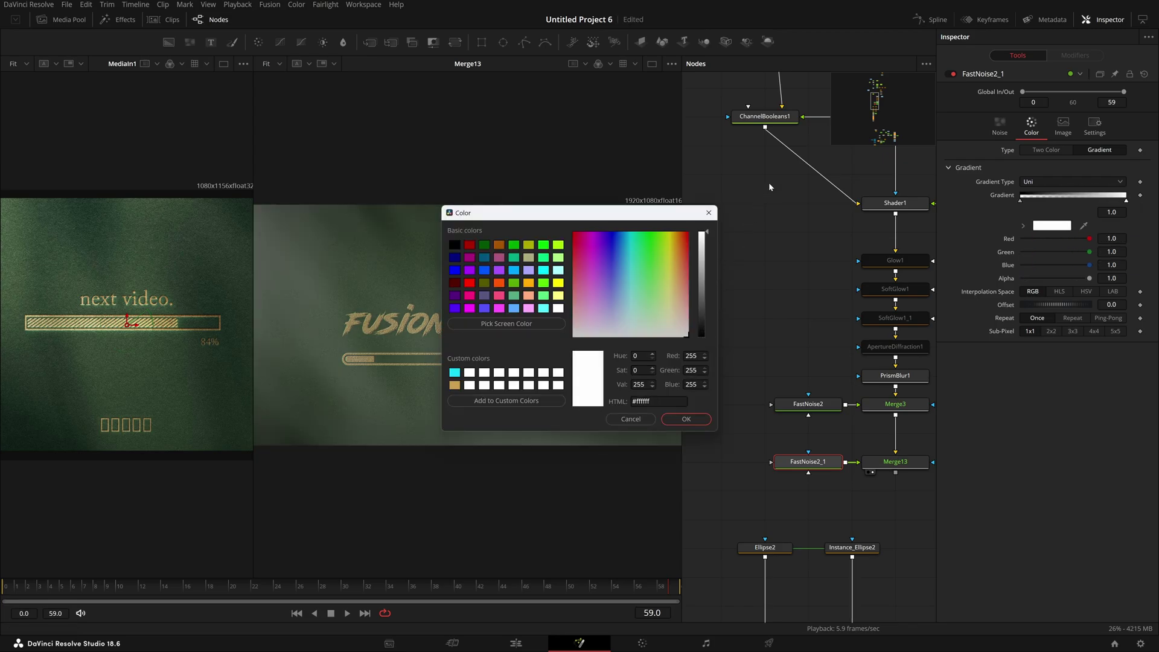
left_click_drag(647, 212, 949, 319)
mouse_move(959, 432)
left_mouse_down()
mouse_move(991, 412)
mouse_move(980, 444)
mouse_move(975, 428)
mouse_move(978, 459)
mouse_move(975, 425)
left_mouse_up()
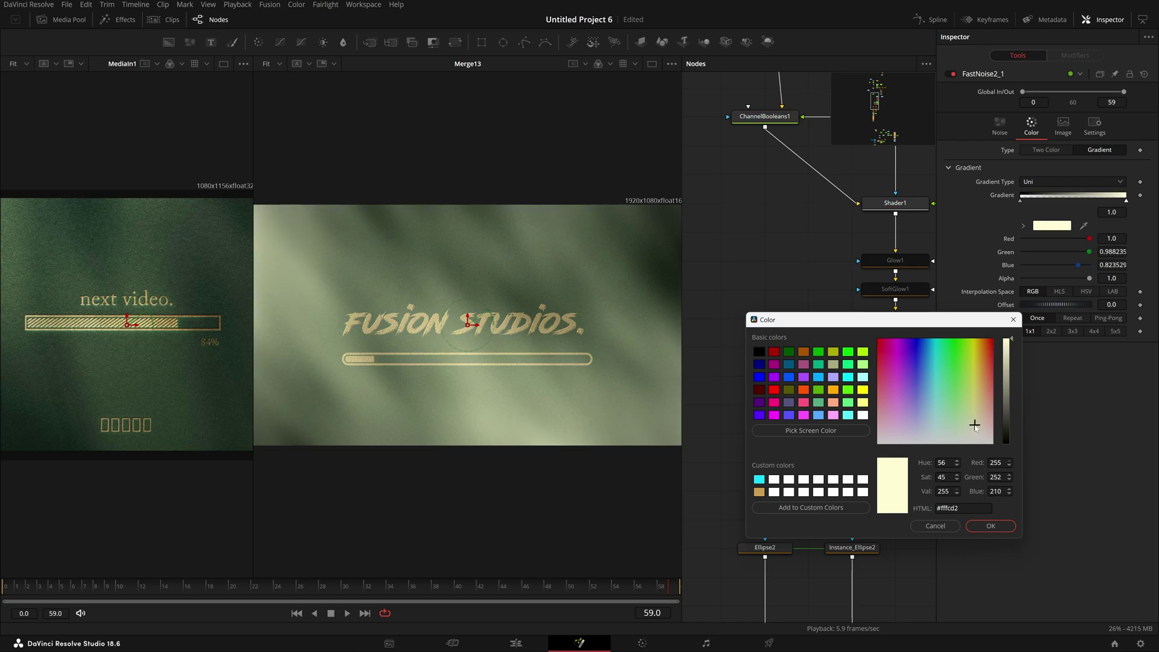
left_click(991, 526)
- Move the FastNoise2_1 gradient's transparent black stop to about 0.21 and lower the end stop's alpha to 0.394
left_click_drag(1024, 199, 1043, 200)
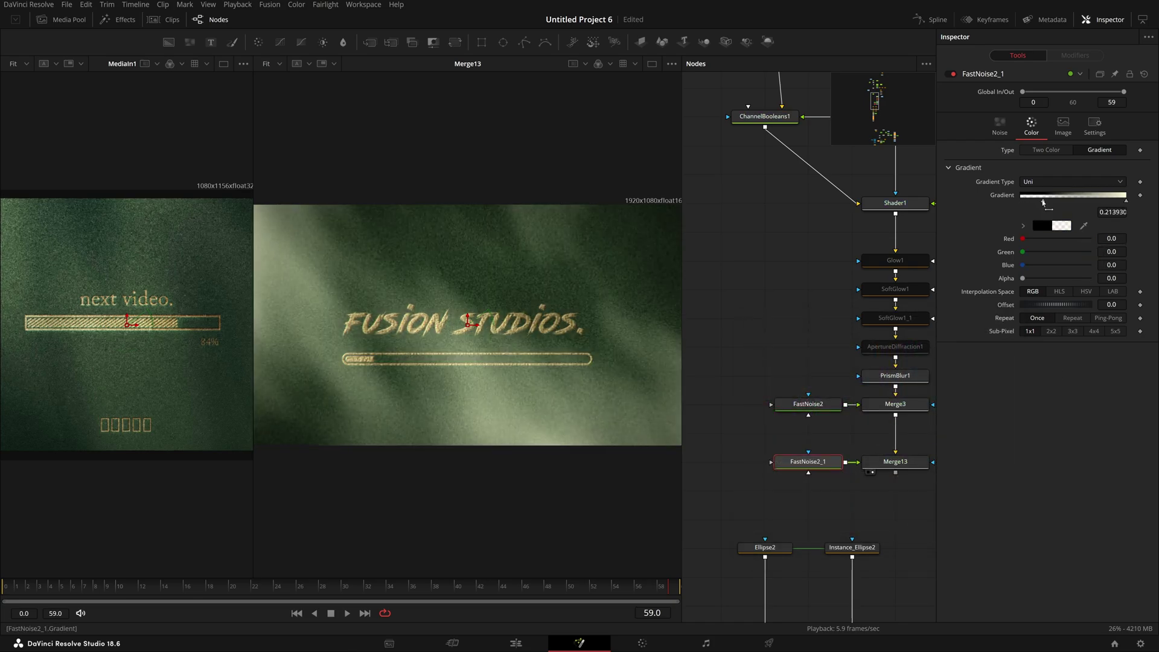
left_click(1127, 200)
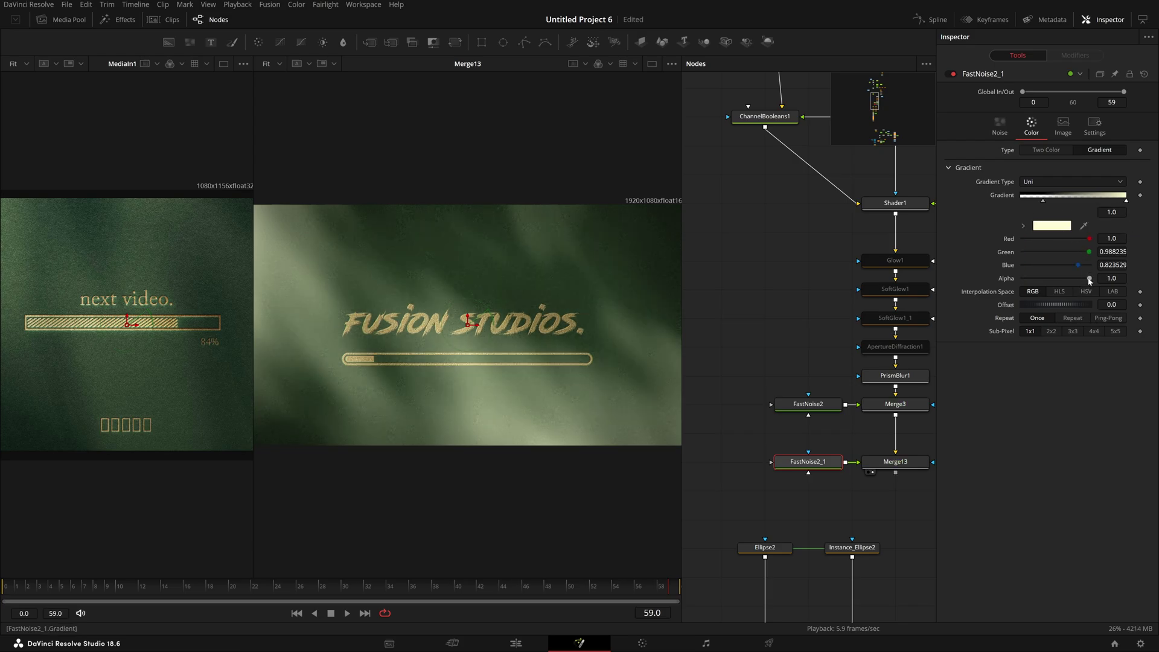
left_click_drag(1090, 279, 1048, 314)
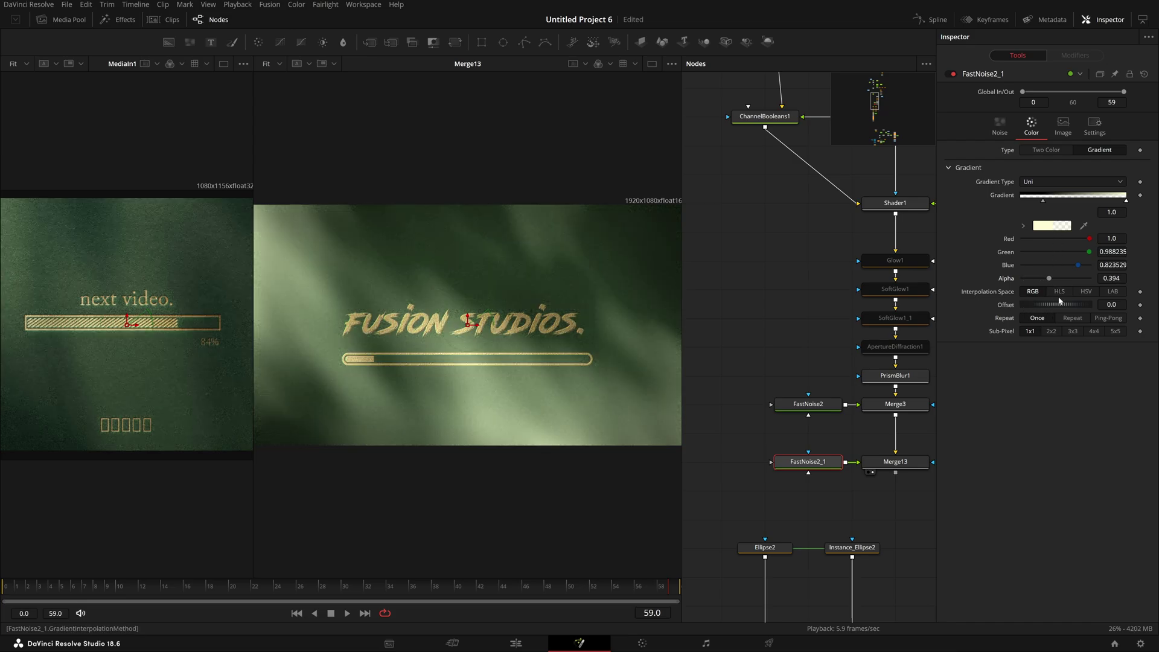
- Darken the gradient's end stop to an opaque muted olive (red 0.4745, green 0.4667, blue 0.3843) and check the fitted output
left_click(1052, 226)
left_click_drag(701, 234, 671, 319)
left_click(673, 322)
left_click(687, 419)
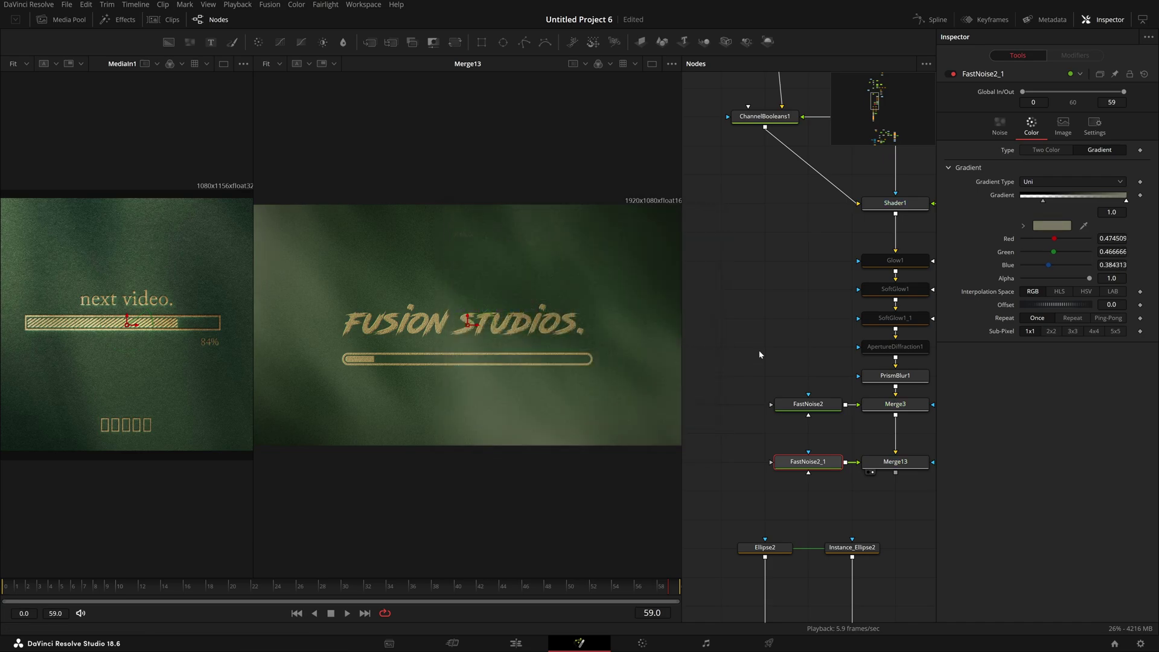
scroll(498, 384, "up", 2)
scroll(499, 385, "down", 3)
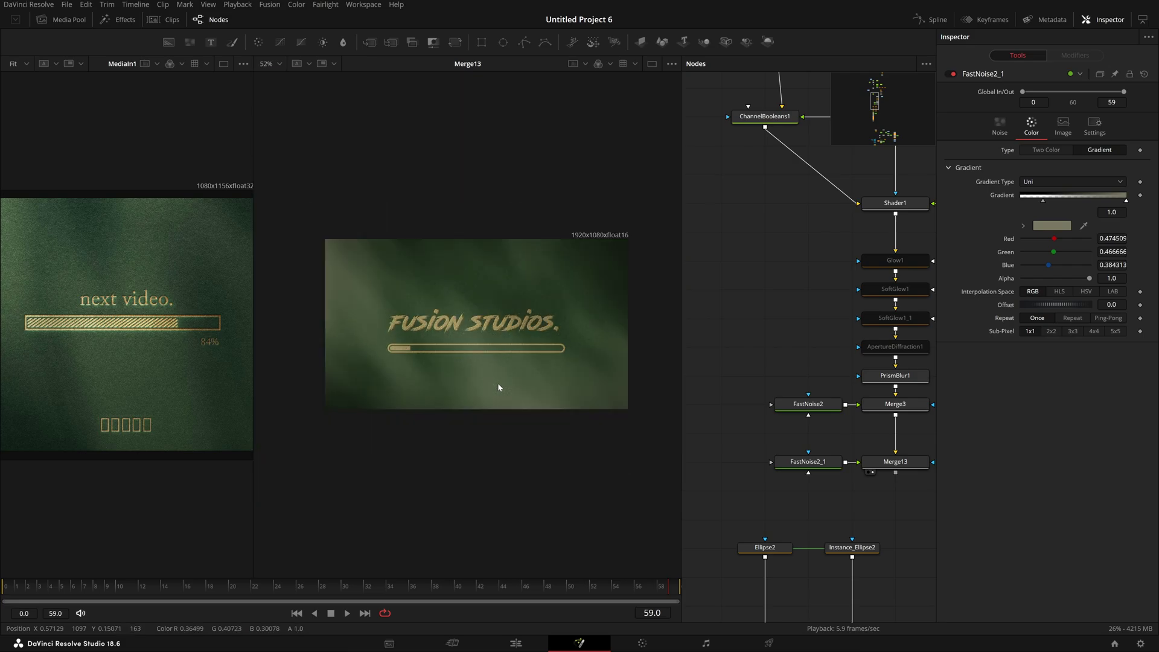
key("ctrl+f")
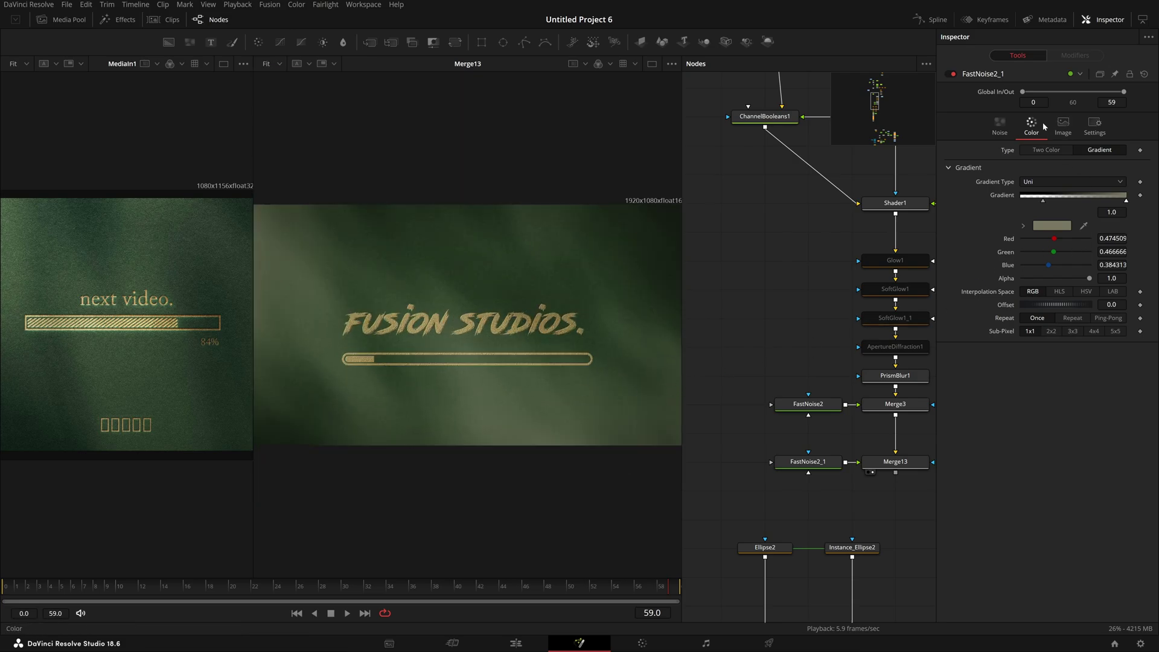
- Try a Detail of 10.0 for the FastNoise2_1 noise, preview it at frame 40, and undo the change
left_click(1000, 124)
left_click_drag(1051, 179, 1068, 176)
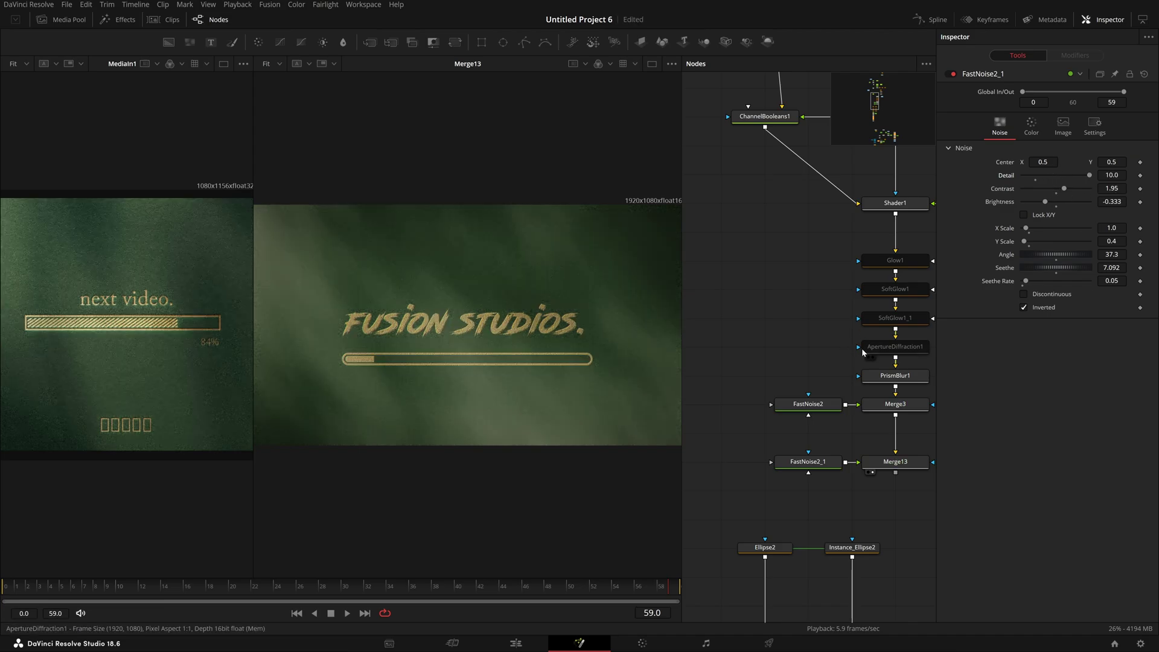
left_click_drag(587, 588, 456, 638)
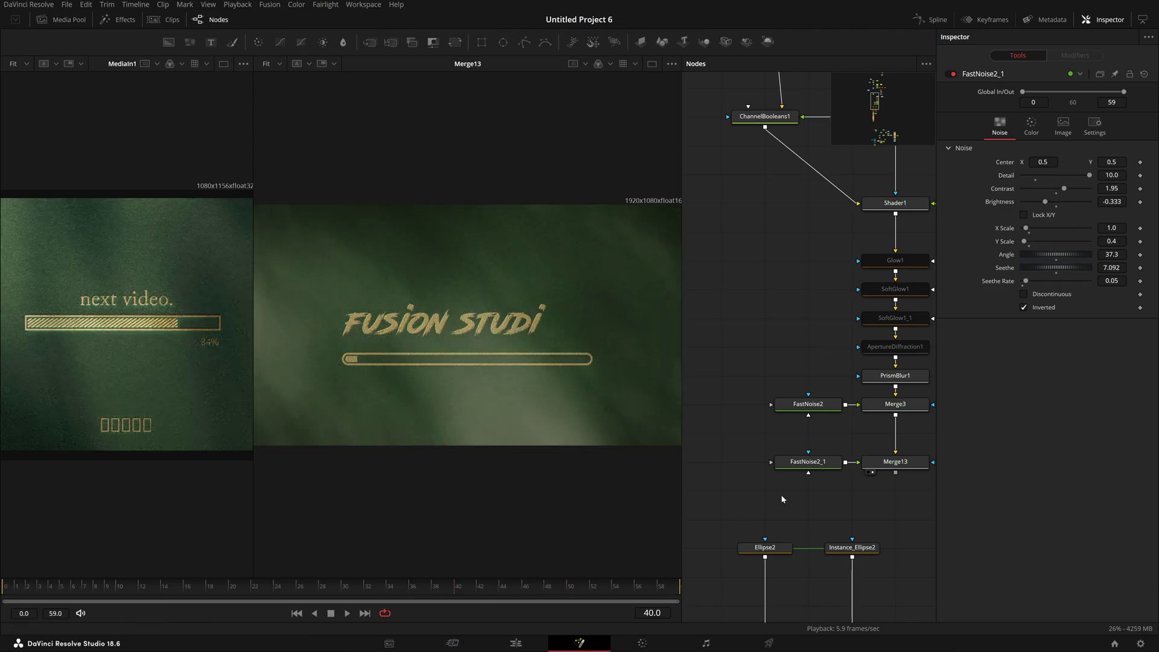
key("ctrl+z")
left_click_drag(356, 587, 539, 628)
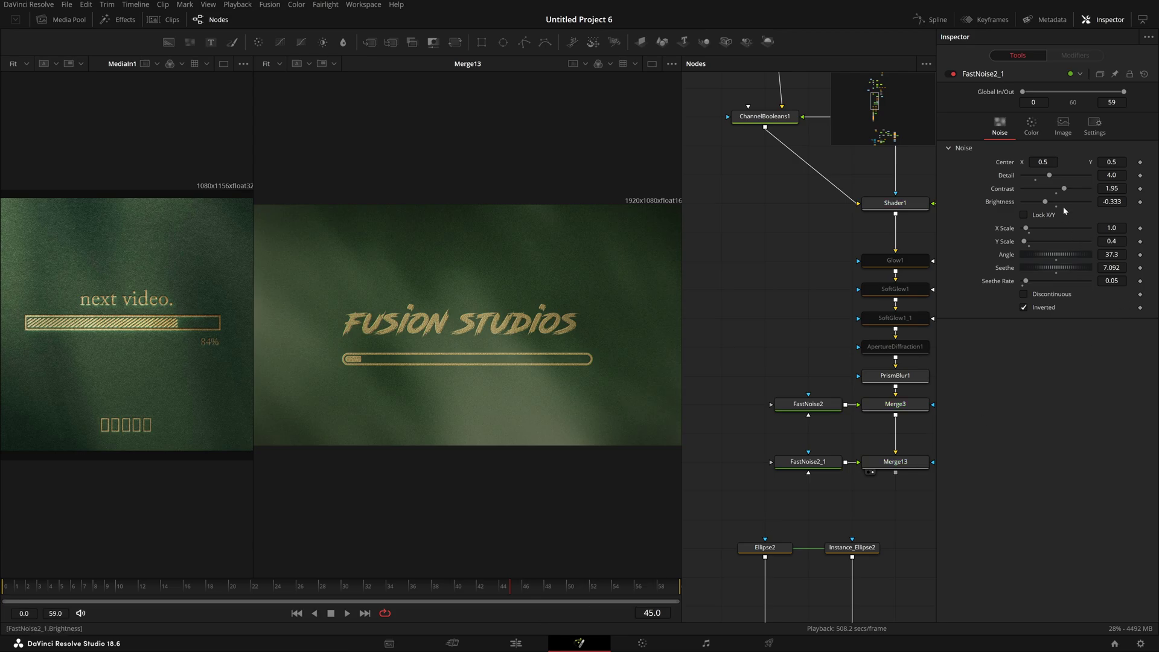
- Set the alpha of the FastNoise2_1 gradient's end stop to 0.0 and preview the result at frame 39
left_click(1032, 126)
left_click(1056, 226)
left_click(684, 423)
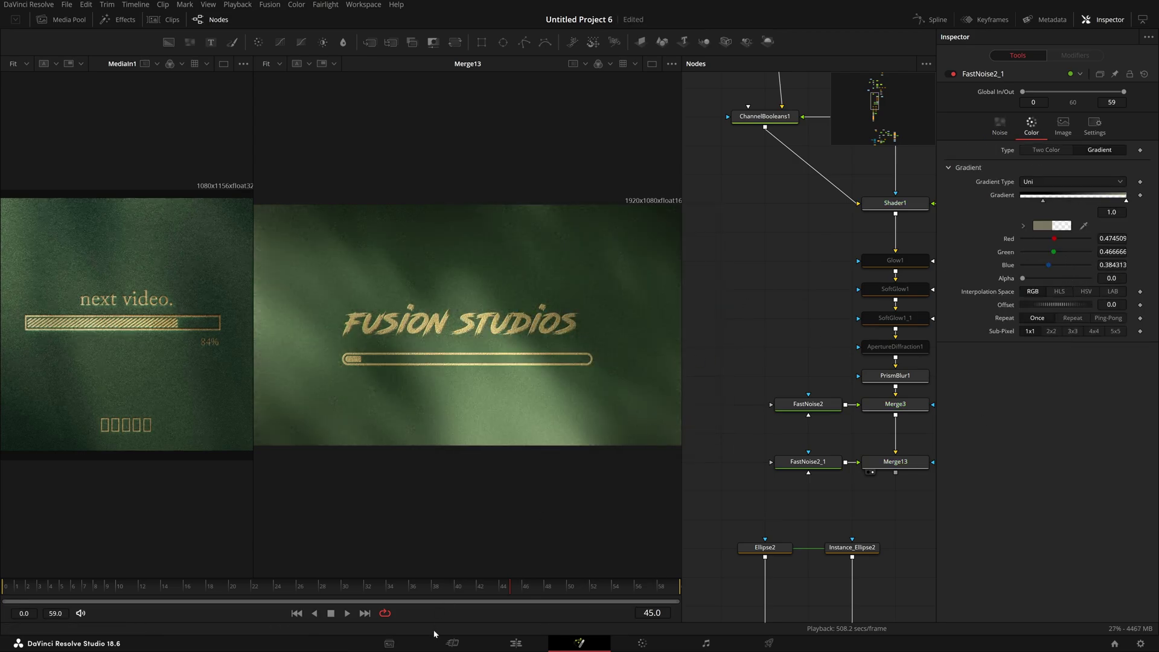
left_click_drag(444, 592, 449, 617)
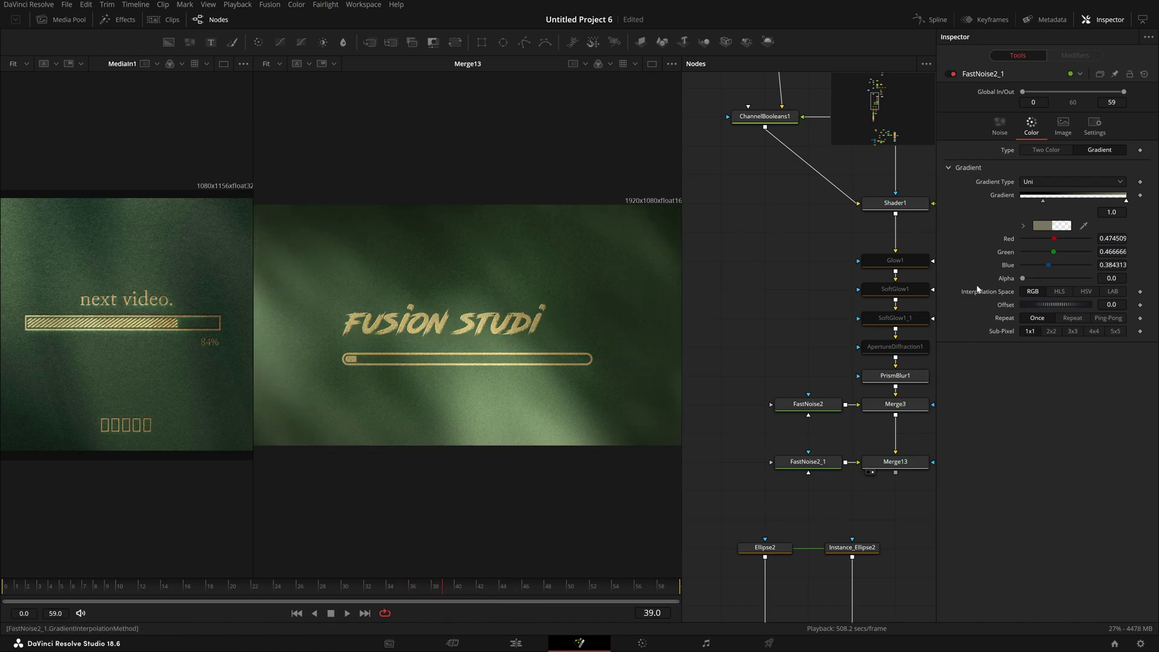
- Darken the FastNoise2_1 gradient's end stop to red 0.2784, green 0.2784, blue 0.1647 and preview frame 48
left_click(1000, 126)
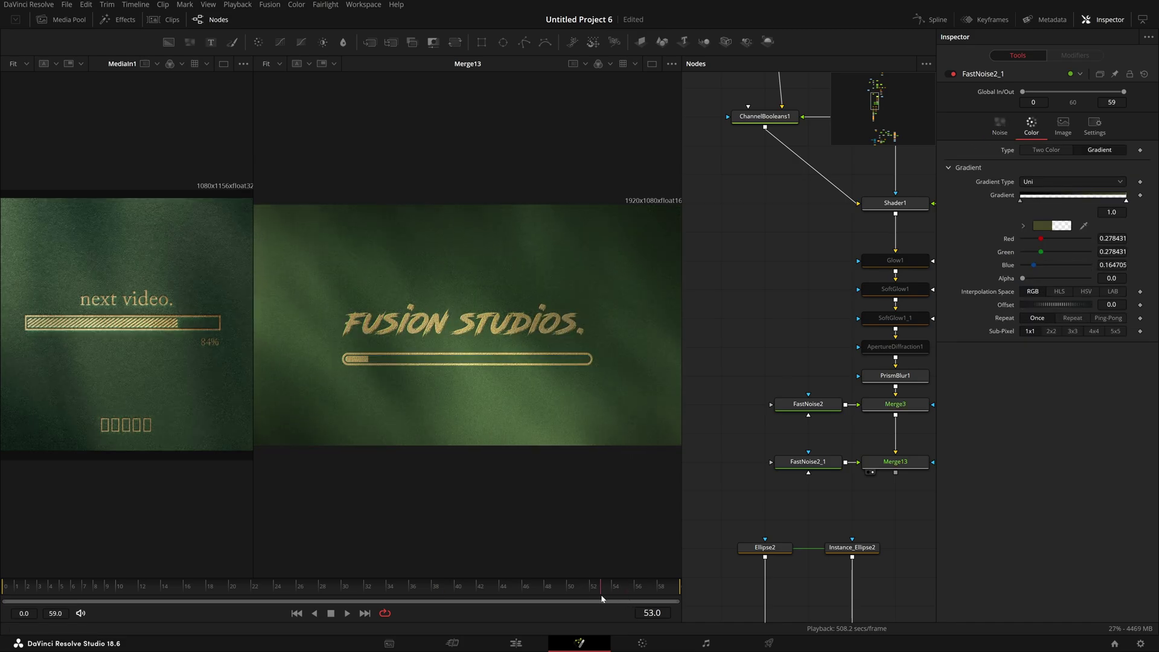
left_click_drag(603, 598, 552, 614)
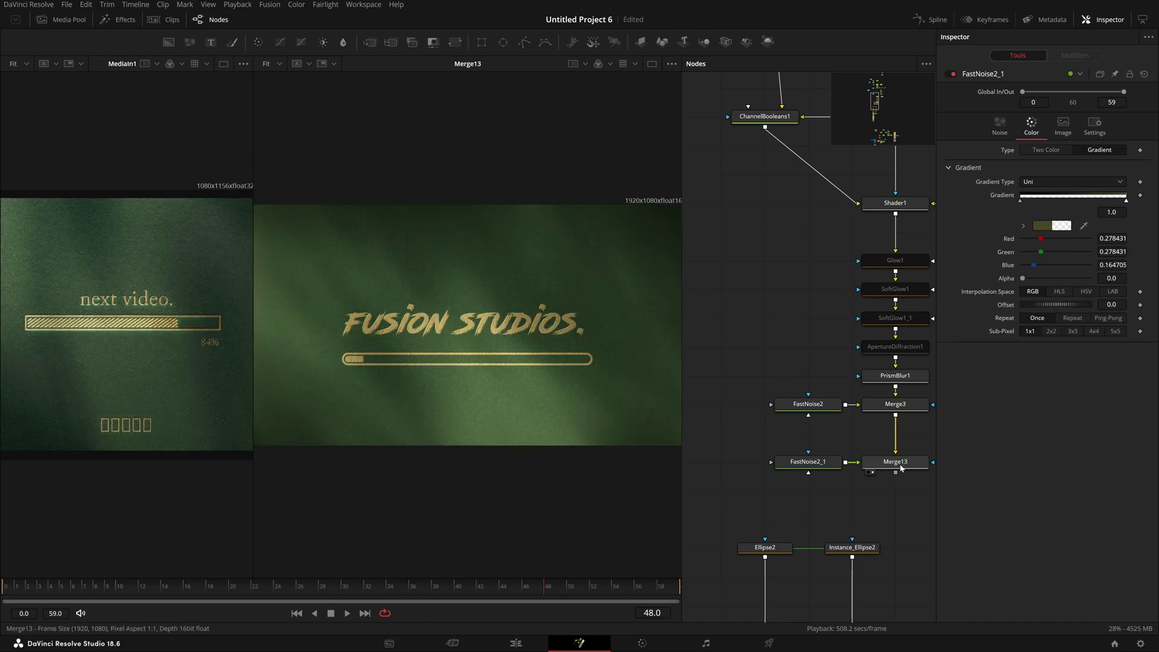
- Move PrismBlur1 from before Merge3 to after Merge13, display its output, and scrub the animation to frame 59
left_click_drag(912, 437, 869, 426)
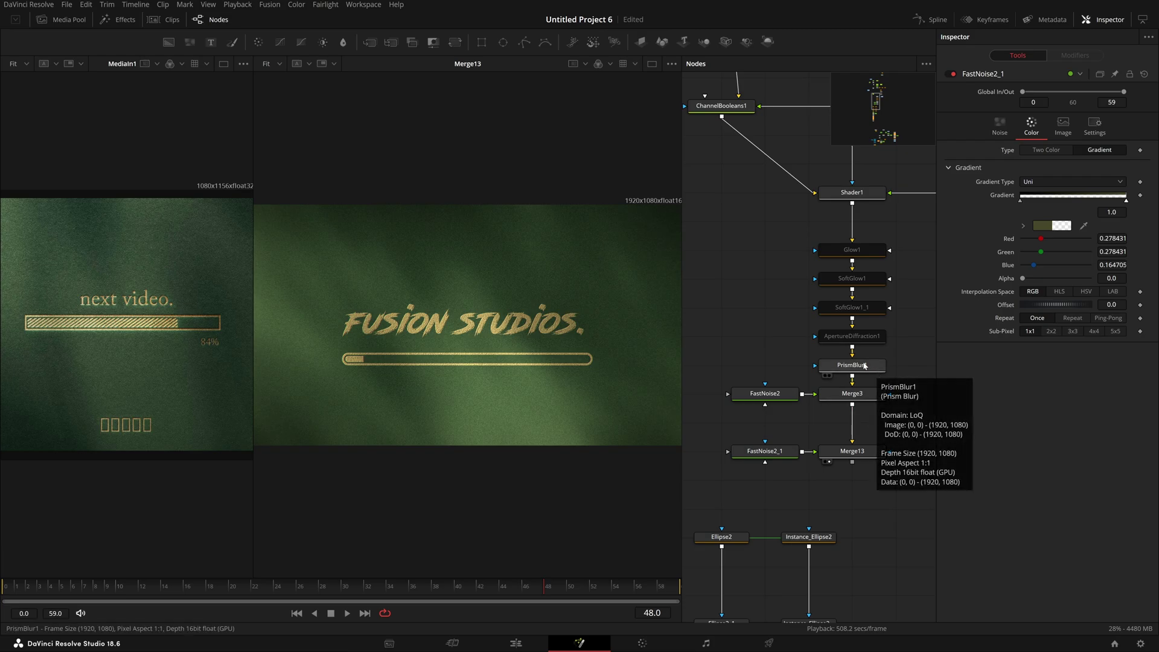
left_click_drag(878, 375, 866, 487)
key("2")
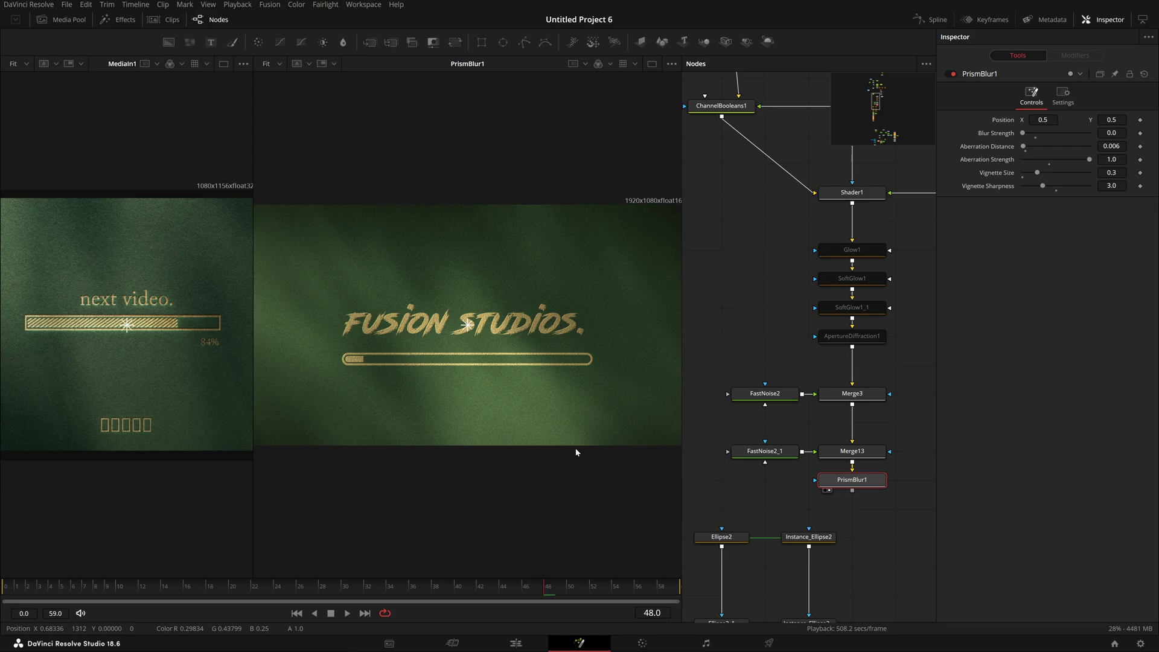
left_click(873, 484)
left_click(871, 523)
left_click_drag(193, 588, 700, 613)
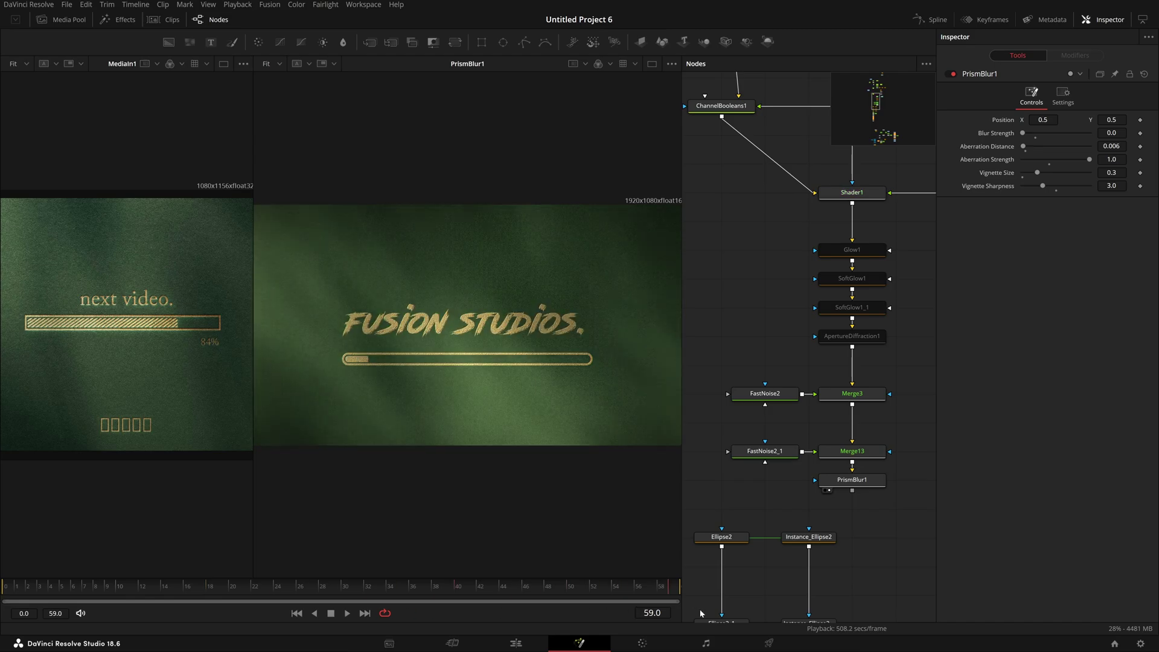
- Set the duration of the Fusion Composition clip to 5 seconds on the Edit page timeline
left_click(516, 643)
key("shift+z")
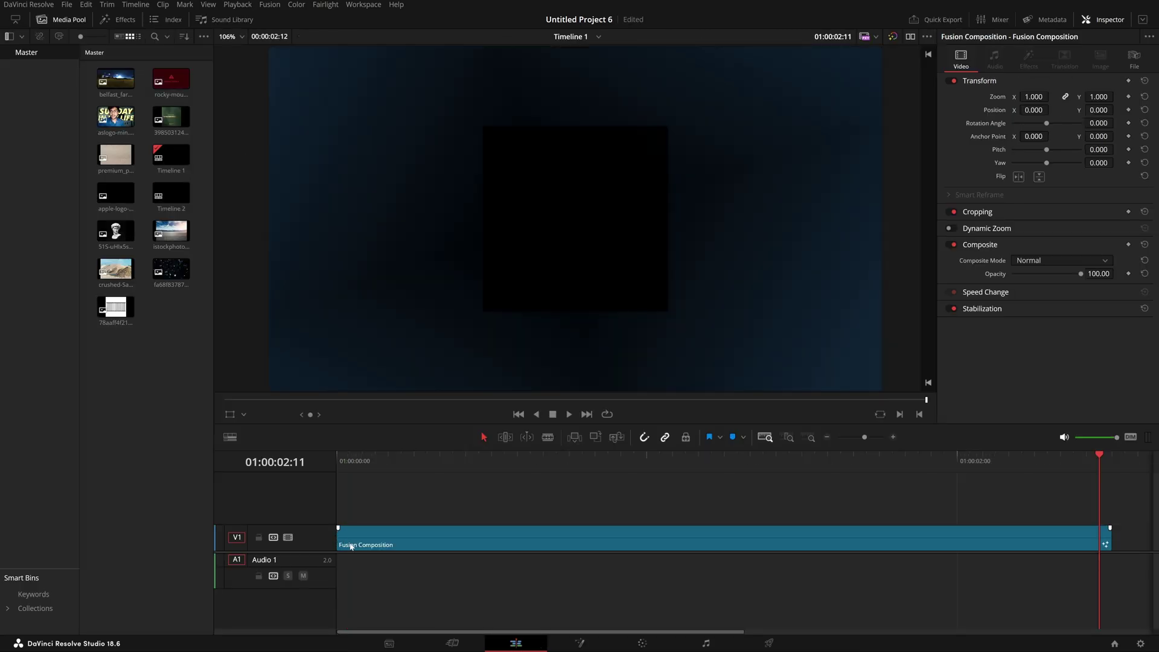
left_click(406, 539)
key("ctrl+d")
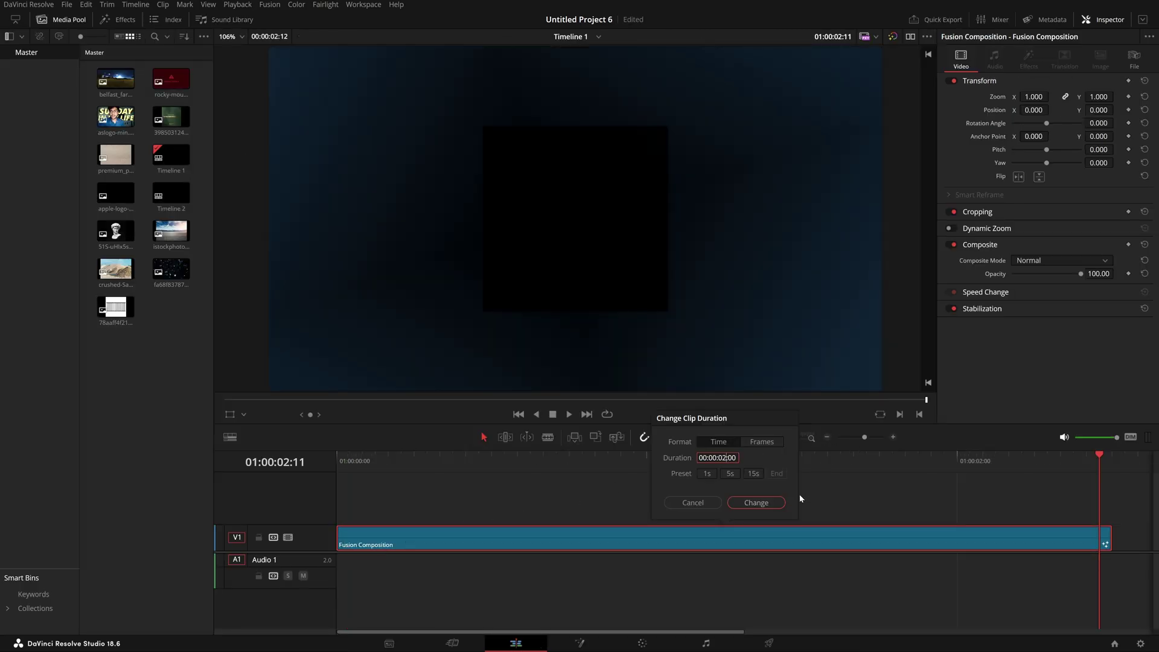
type("500")
key("Return")
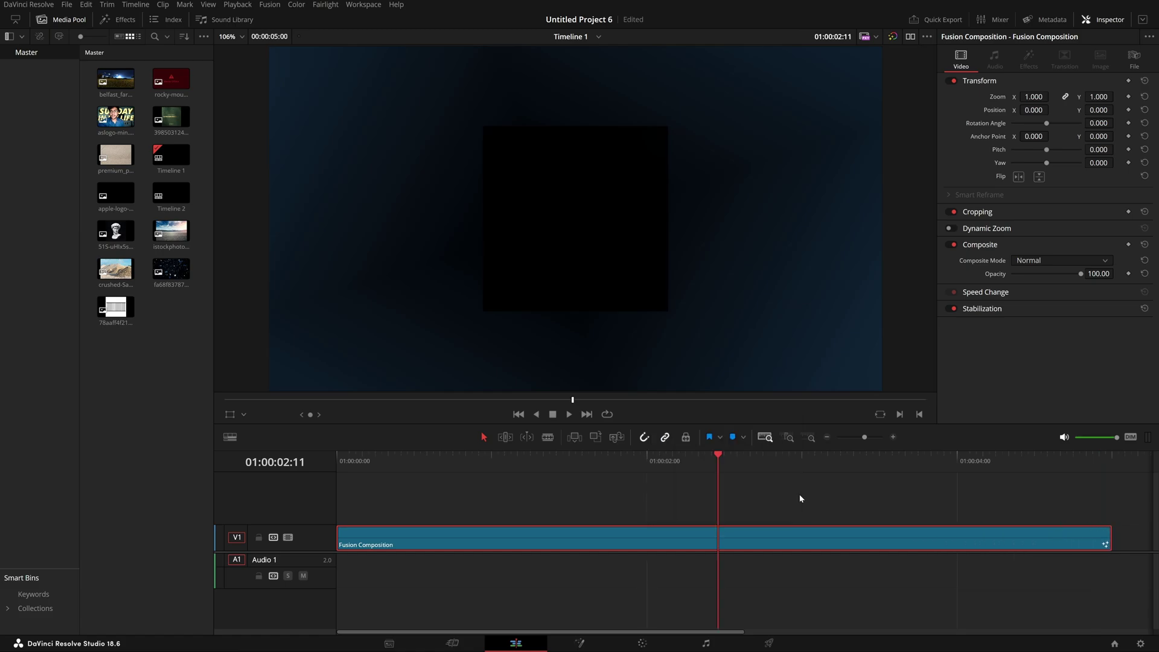
- Return to the Fusion composition and display the output of PrismBlur1
left_click(607, 642)
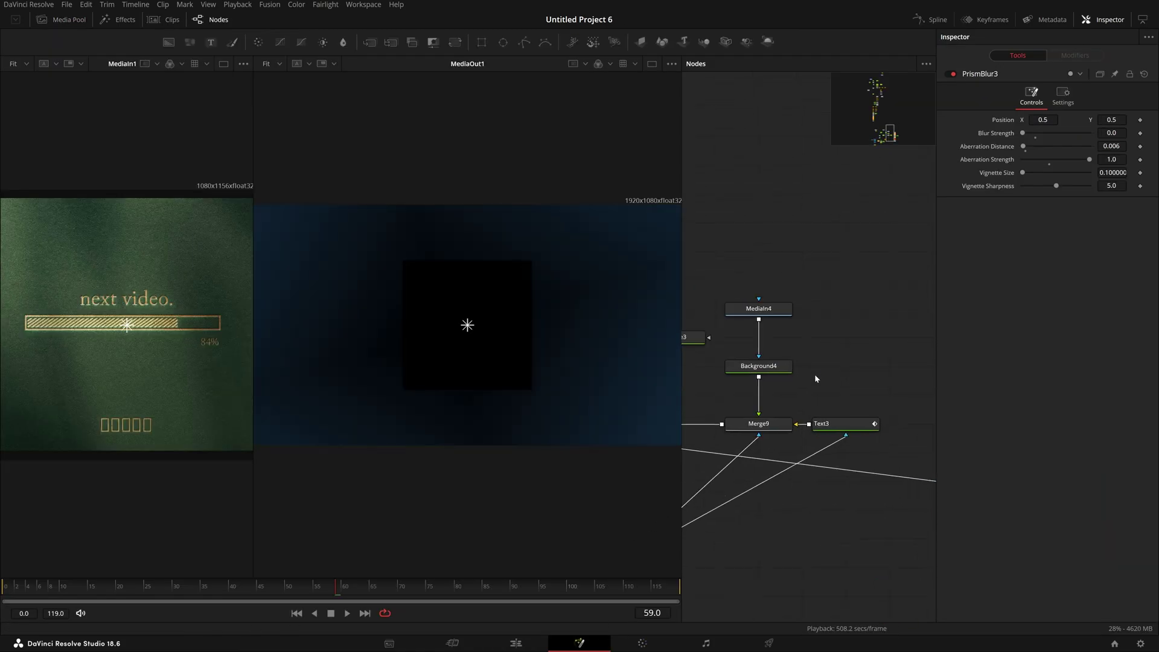
left_click_drag(872, 115, 877, 117)
left_click_drag(762, 544, 813, 443)
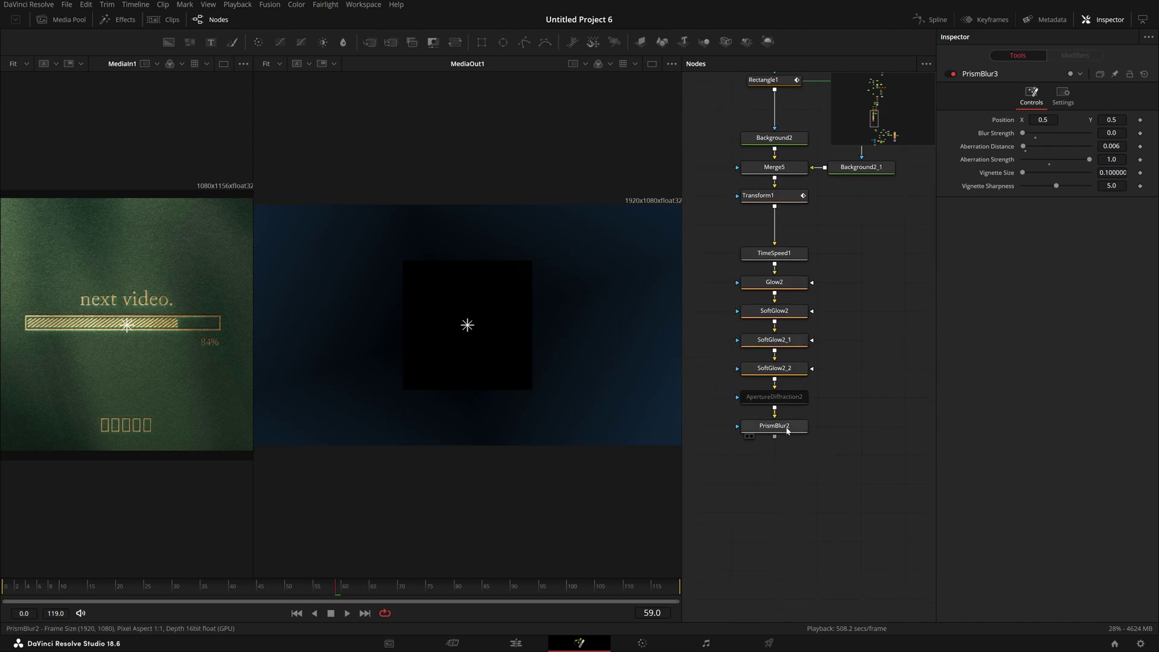
left_click(752, 436)
left_click_drag(811, 209, 832, 481)
left_click_drag(862, 142, 731, 394)
left_click(774, 418)
scroll(823, 474, "down", 4)
scroll(829, 353, "up", 3)
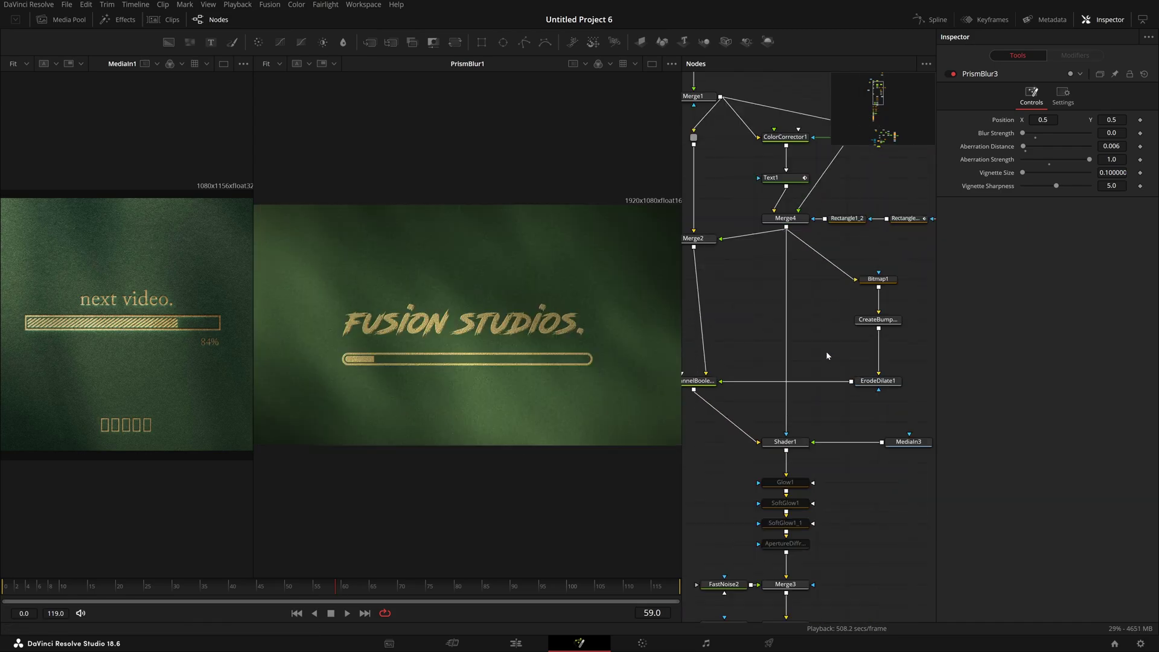
scroll(820, 543, "down", 1)
left_click_drag(817, 590, 847, 459)
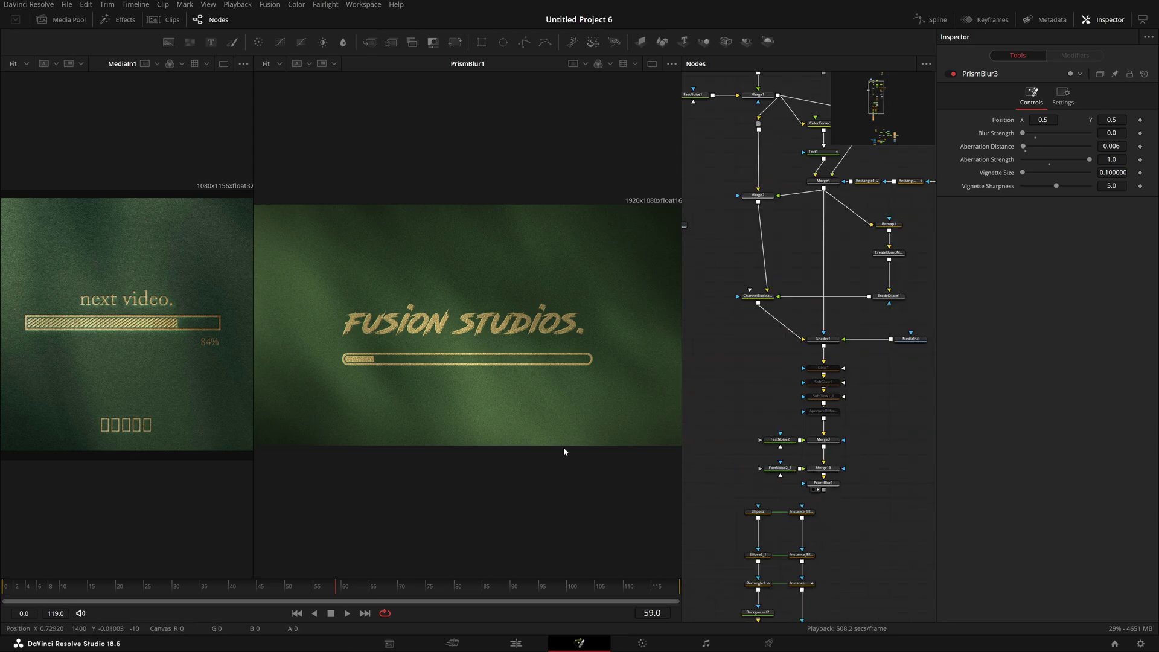
- Extend the loading bar's fill at frame 119 by moving the Rectangle1_1_1 mask's center to X about 0.68
left_click_drag(837, 372, 873, 418)
left_click_drag(844, 278, 849, 404)
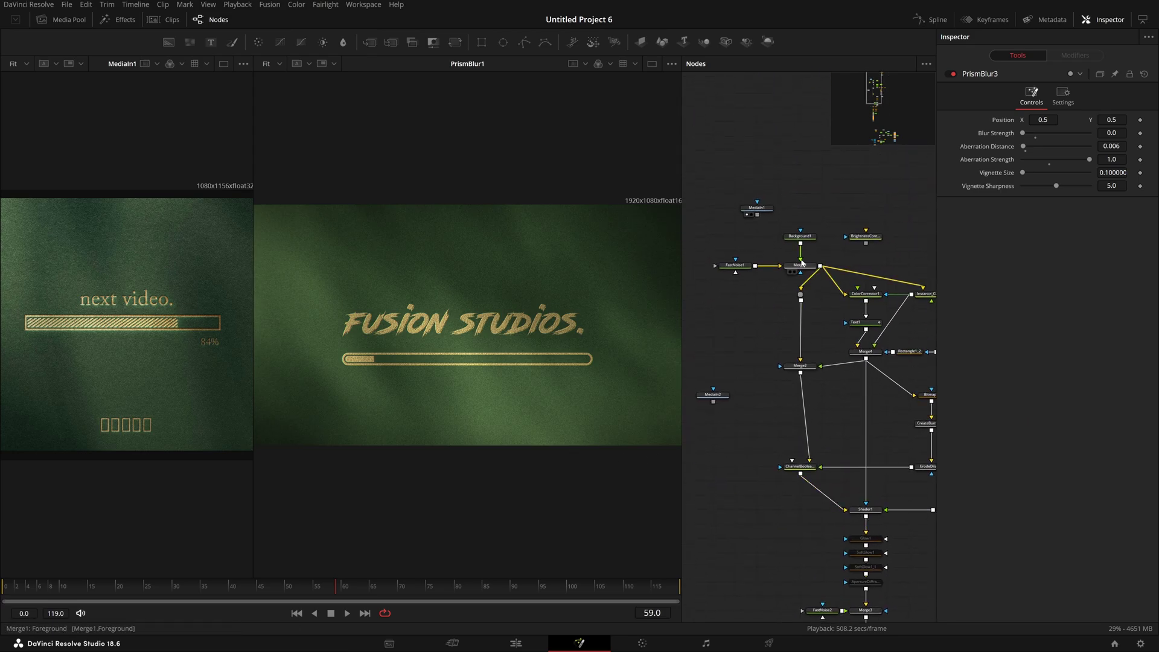
left_click(756, 210)
left_click_drag(796, 505, 728, 379)
left_click_drag(843, 231, 777, 296)
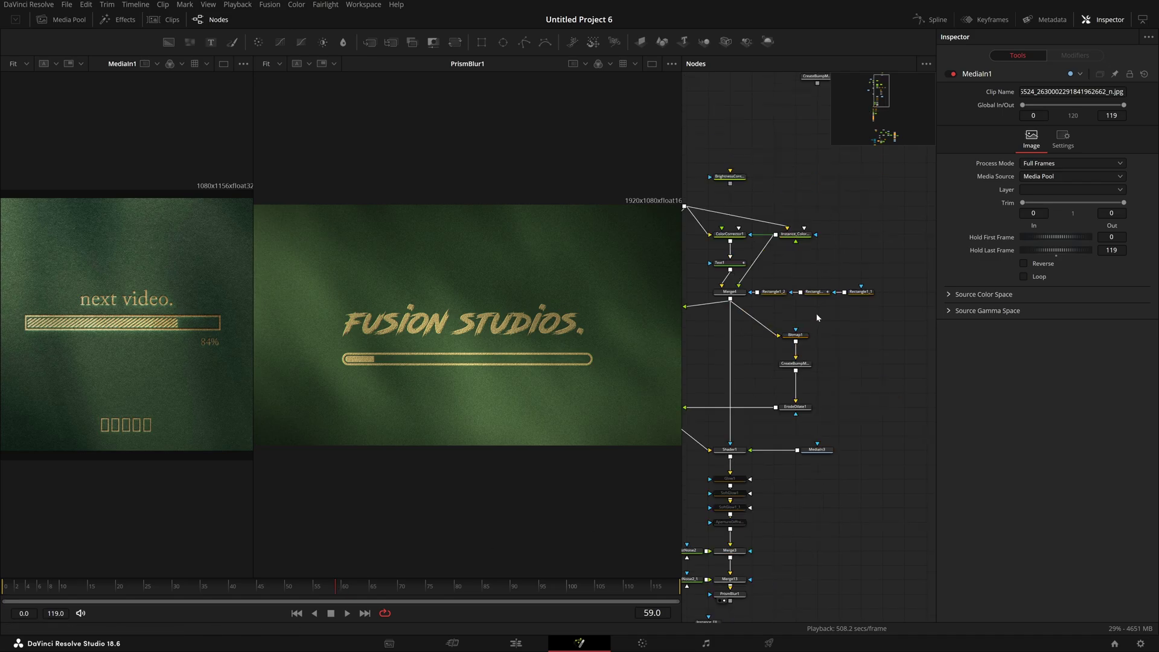
left_click(778, 297)
left_click_drag(331, 587, 1, 614)
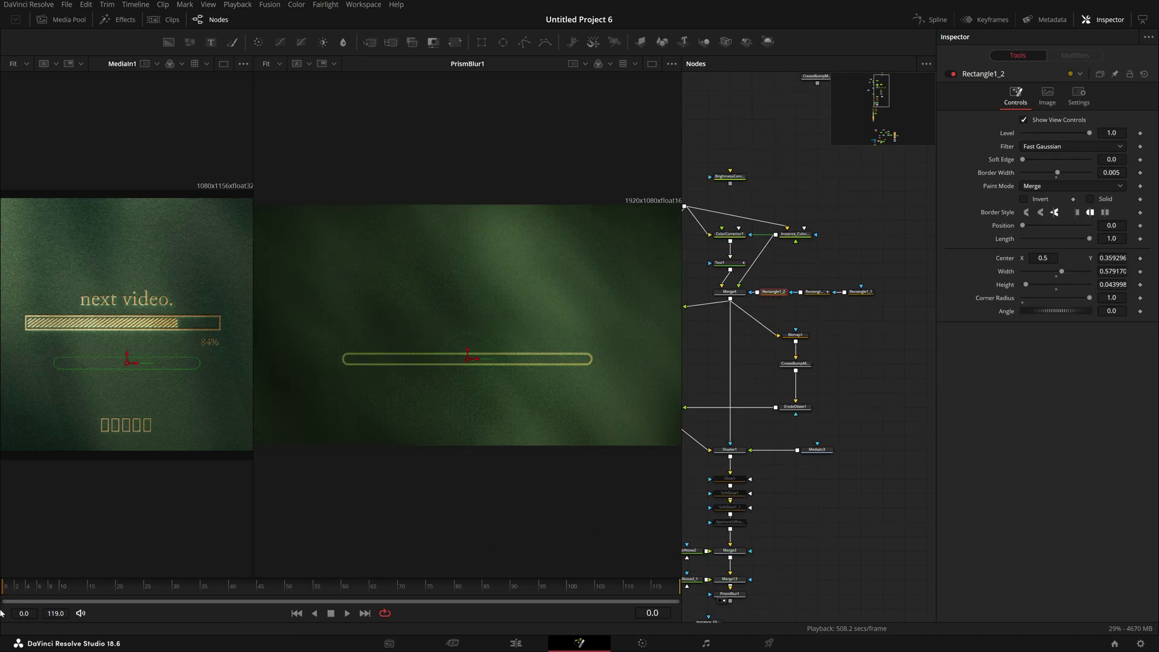
left_click(814, 292)
left_click_drag(33, 593, 677, 589)
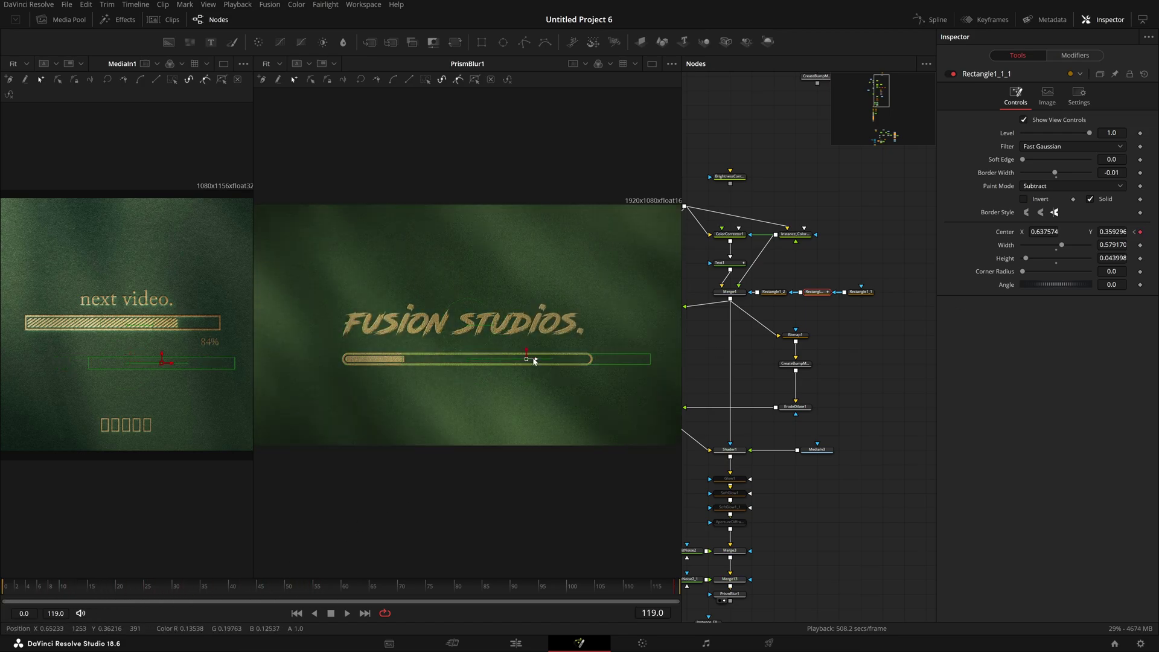
left_click_drag(534, 361, 552, 365)
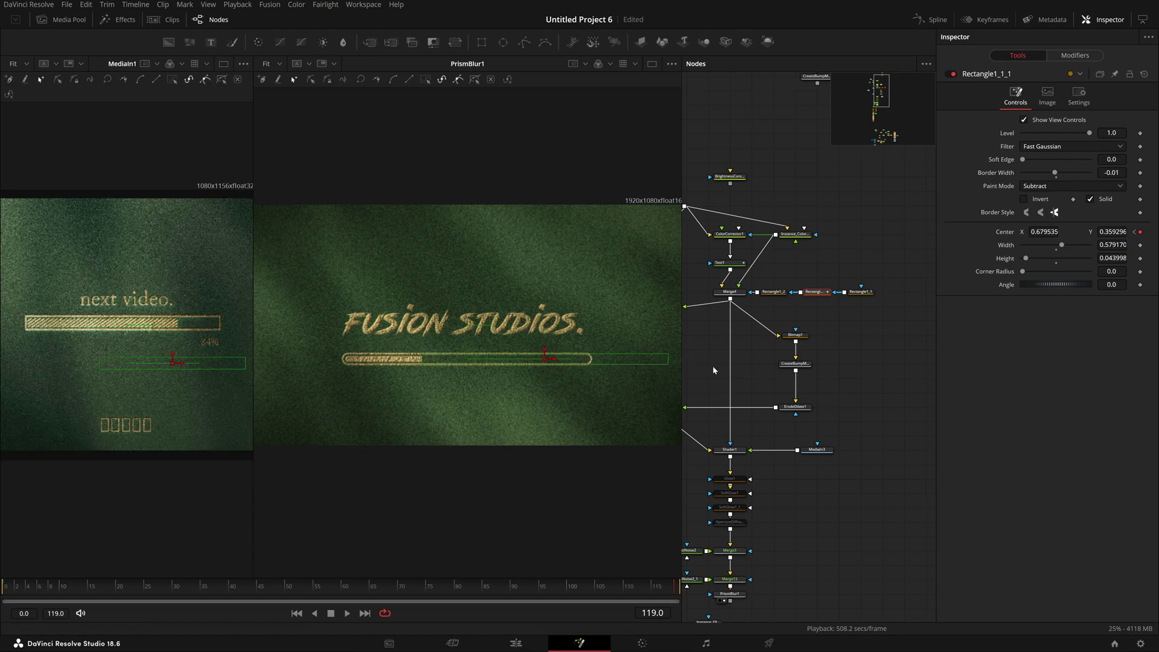
left_click(751, 363)
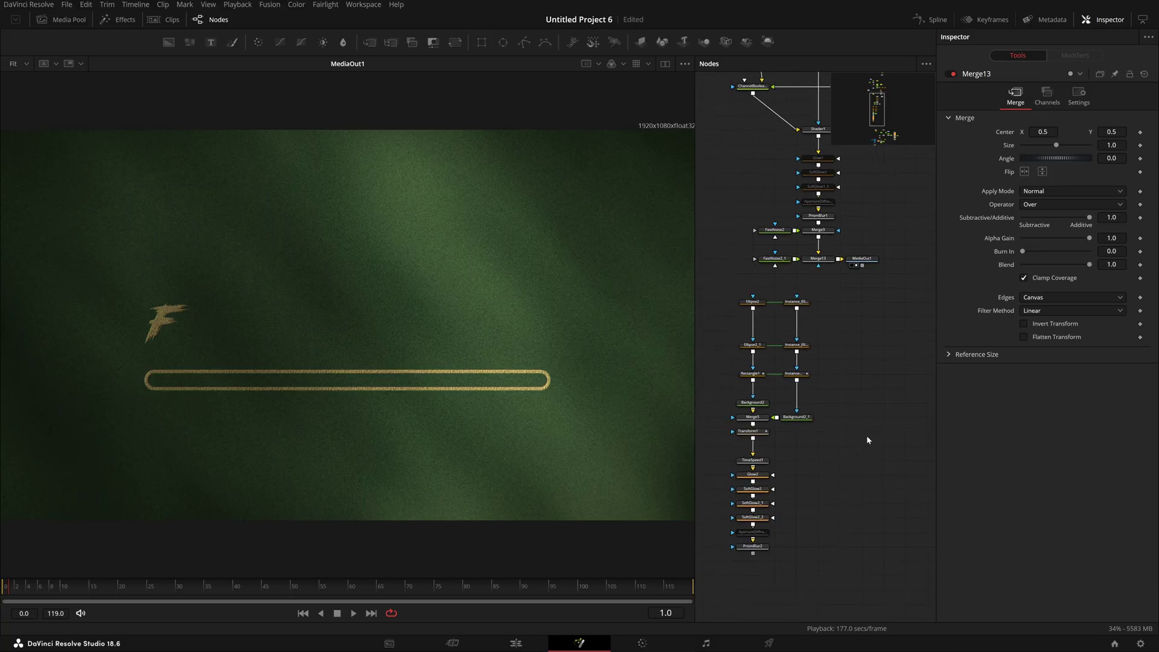
- Check the title's Write On animation in Text1 between frames 0 and 60
left_click_drag(867, 436, 827, 393)
left_click(853, 274)
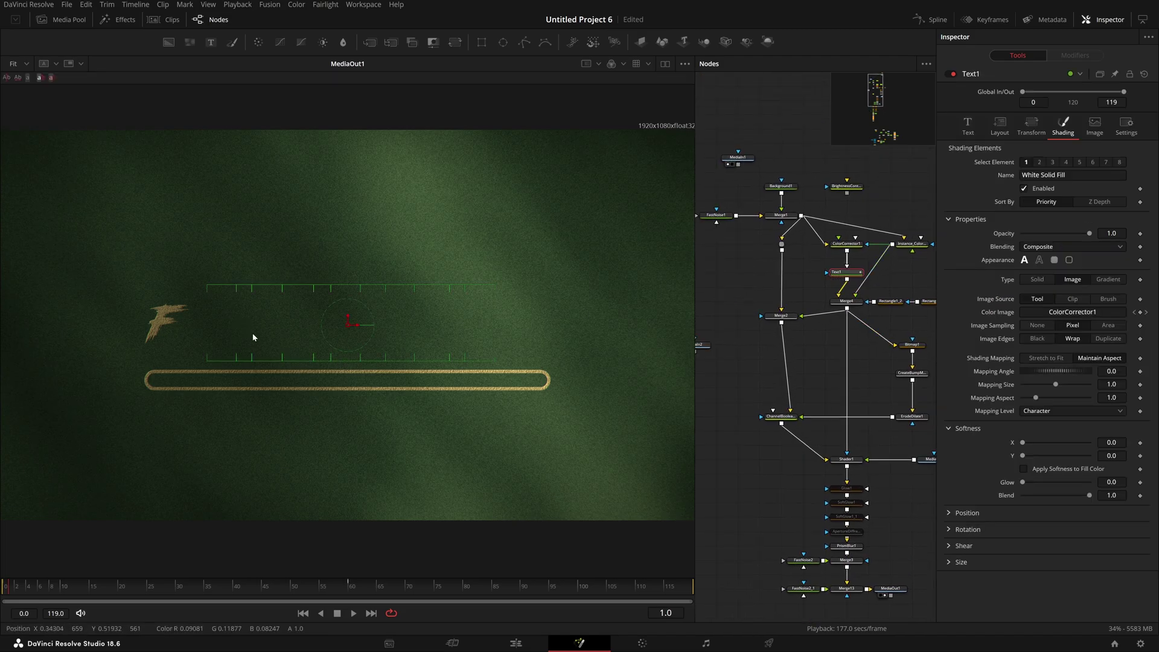
left_click(968, 125)
mouse_move(14, 589)
left_mouse_down()
mouse_move(3, 589)
mouse_move(34, 589)
left_mouse_up()
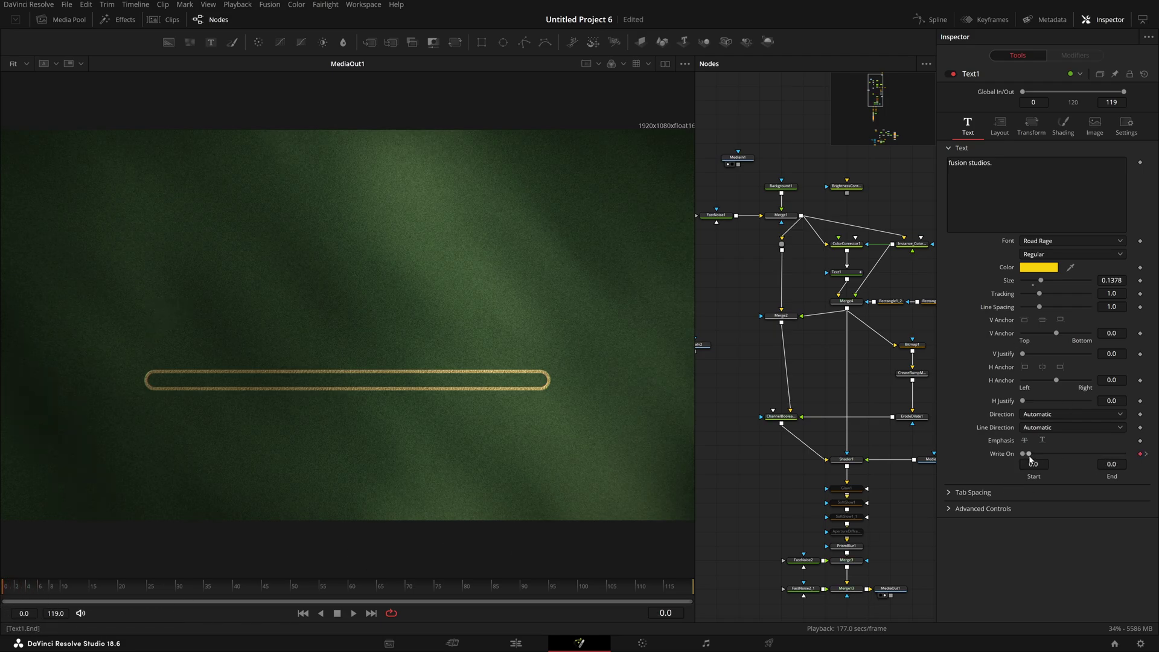
key("space")
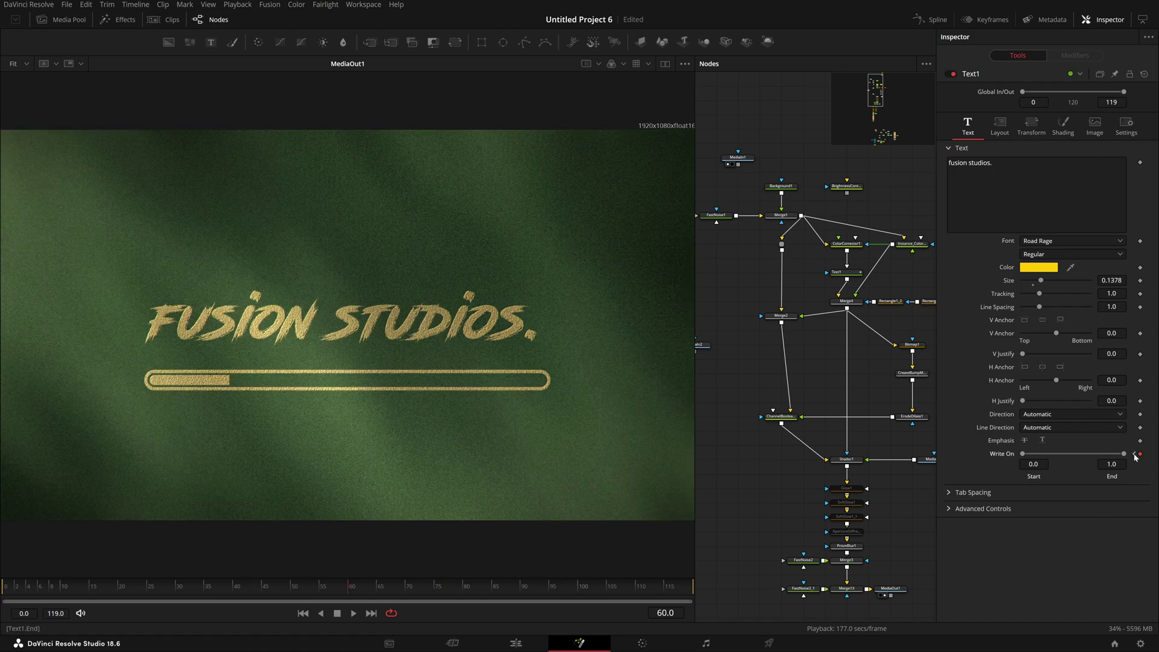
left_click_drag(343, 589, 347, 590)
left_click(847, 272)
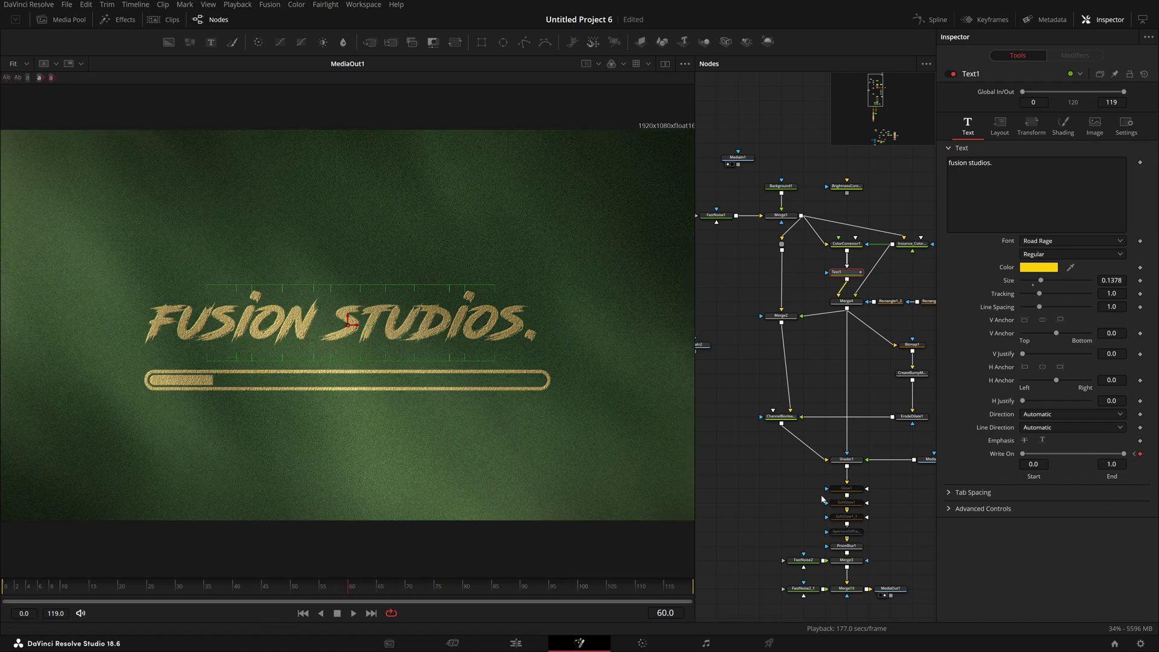
left_click(327, 596)
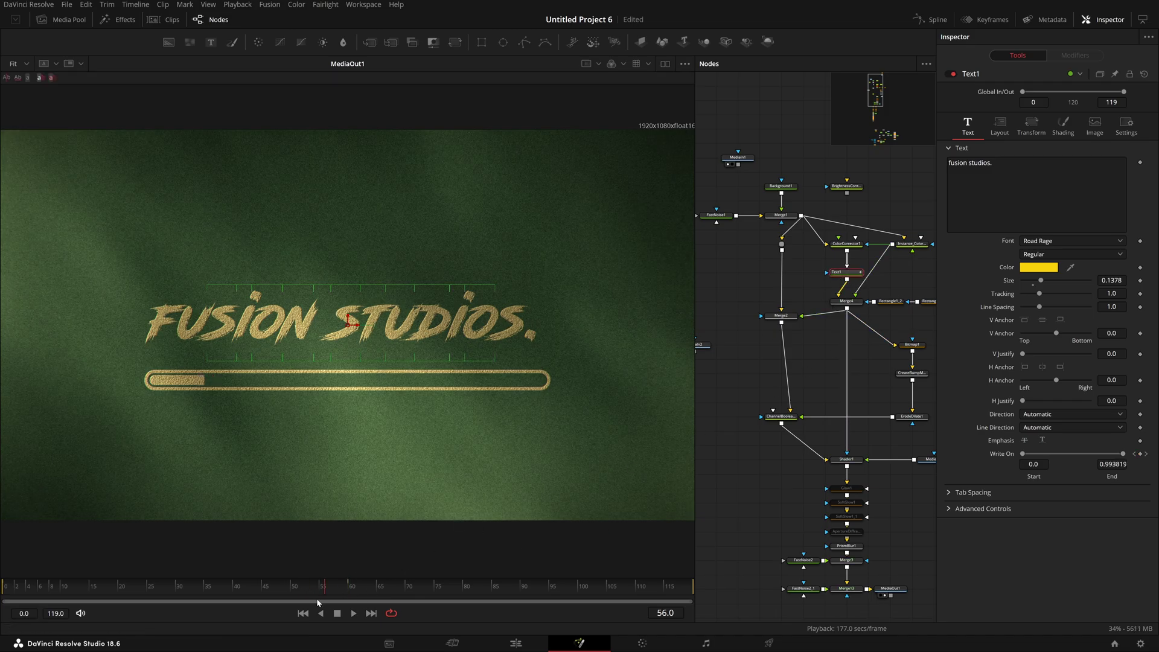
left_click(319, 603)
- Show Text1's Write On curves in the Spline editor, fit them, and select their keyframes
left_click(930, 20)
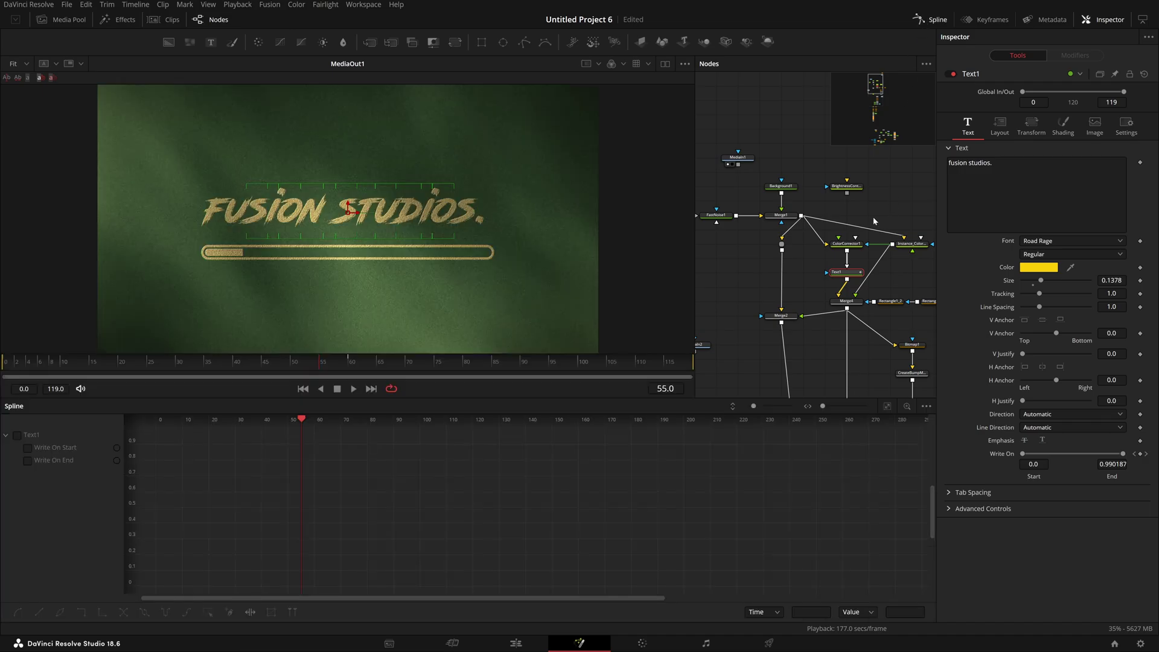
left_click(926, 407)
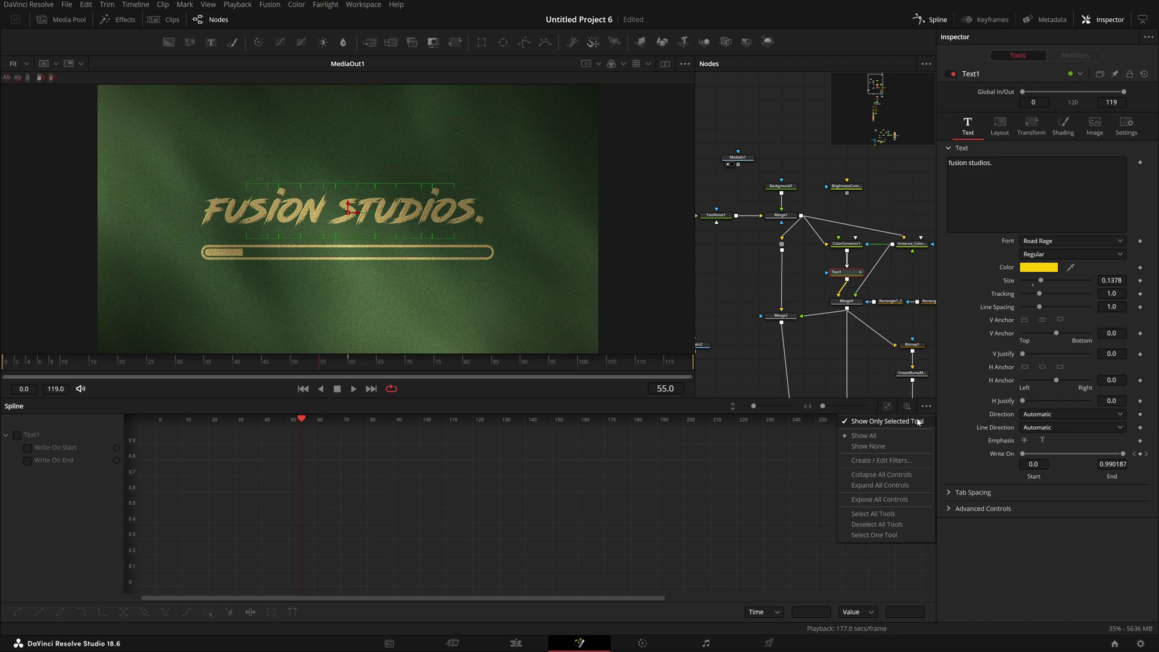
left_click(595, 484)
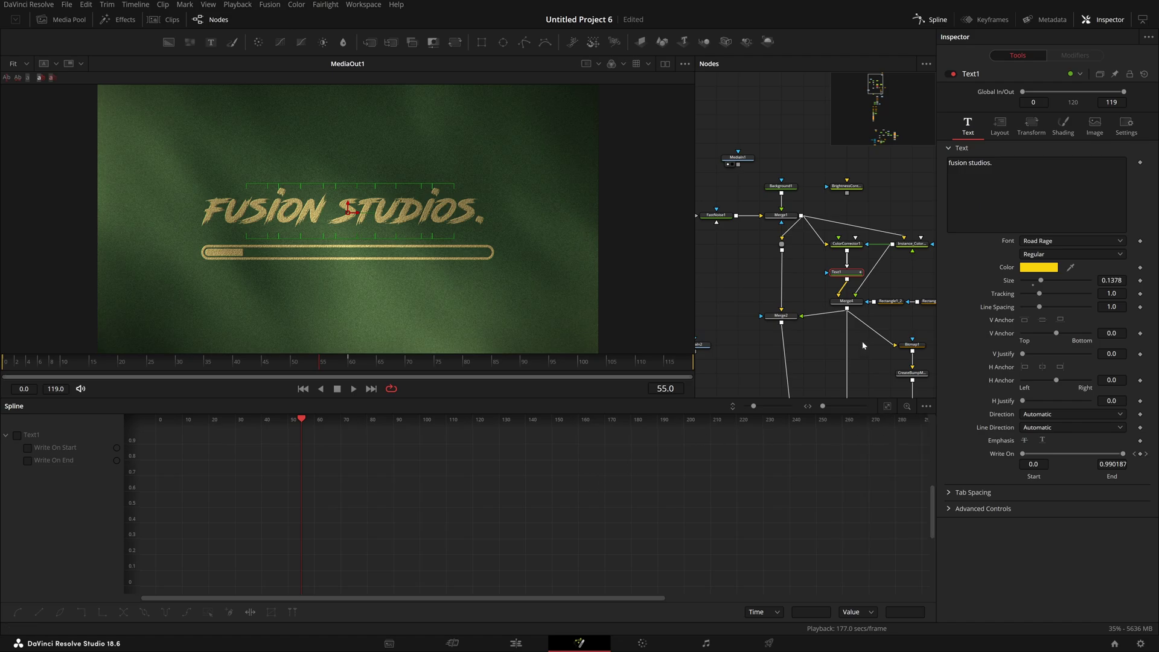
left_click(17, 436)
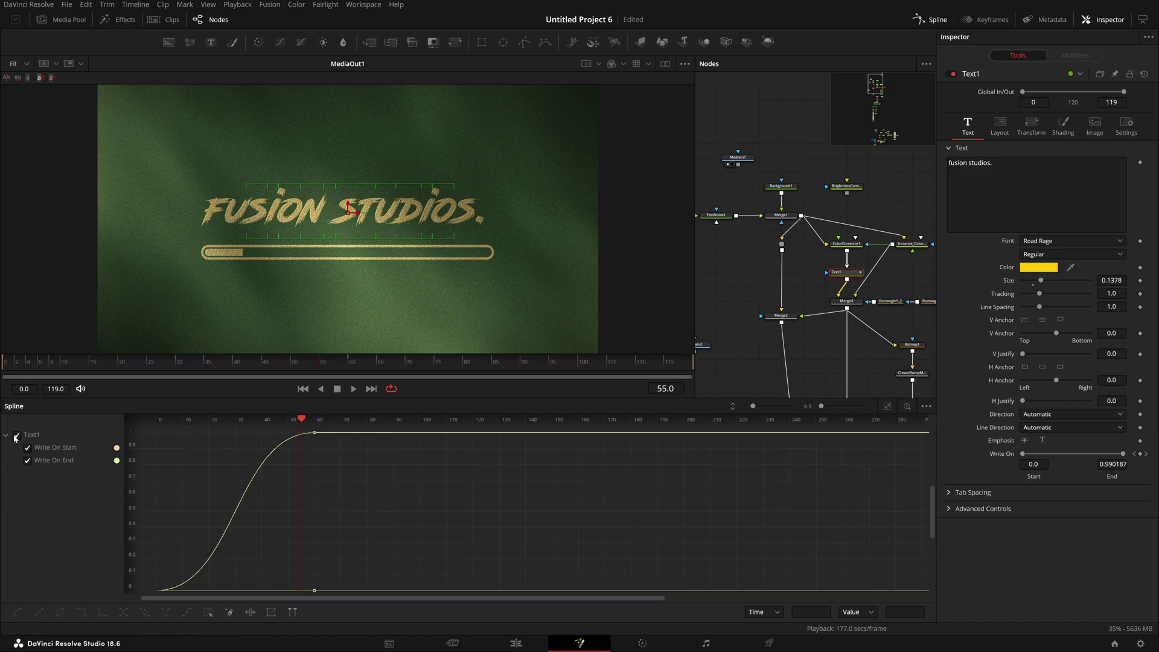
left_click(888, 406)
left_click_drag(832, 459, 181, 581)
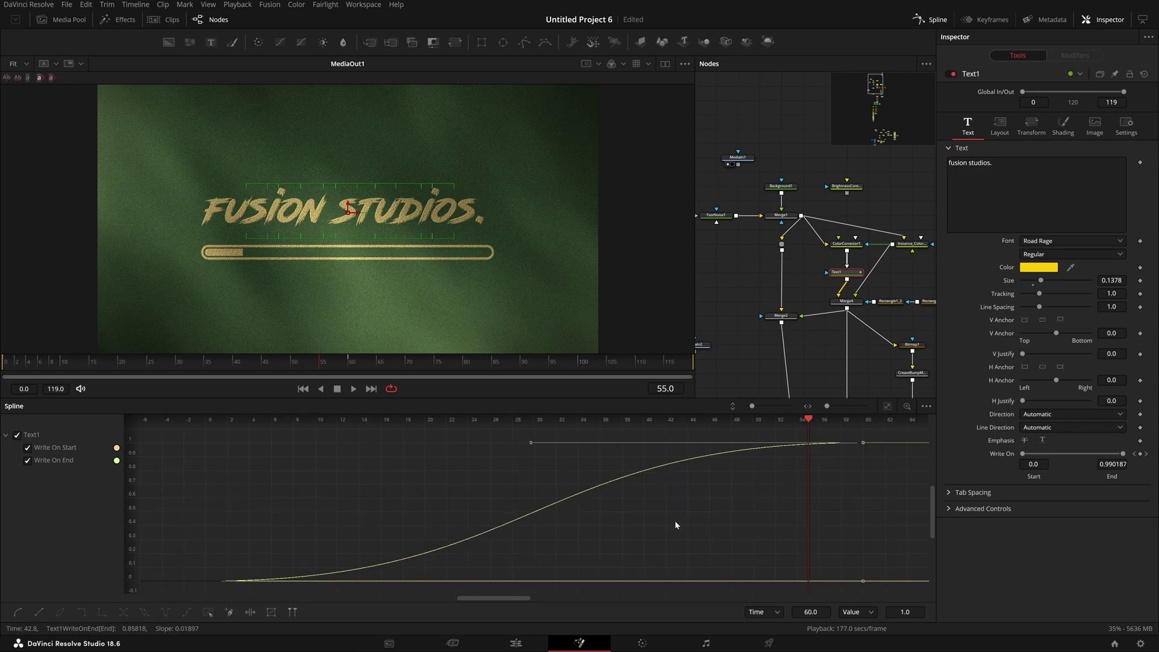
- Try smoothing the Write On End curve's keyframes and adjusting their Ease In, then undo the changes
key("s")
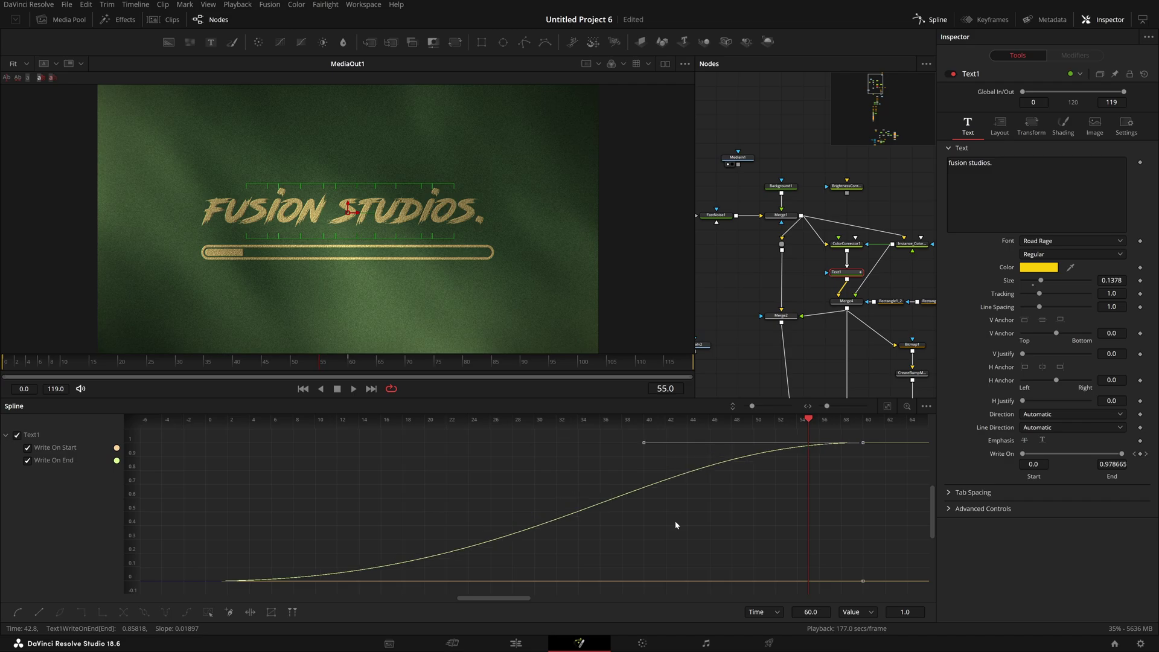
key("t")
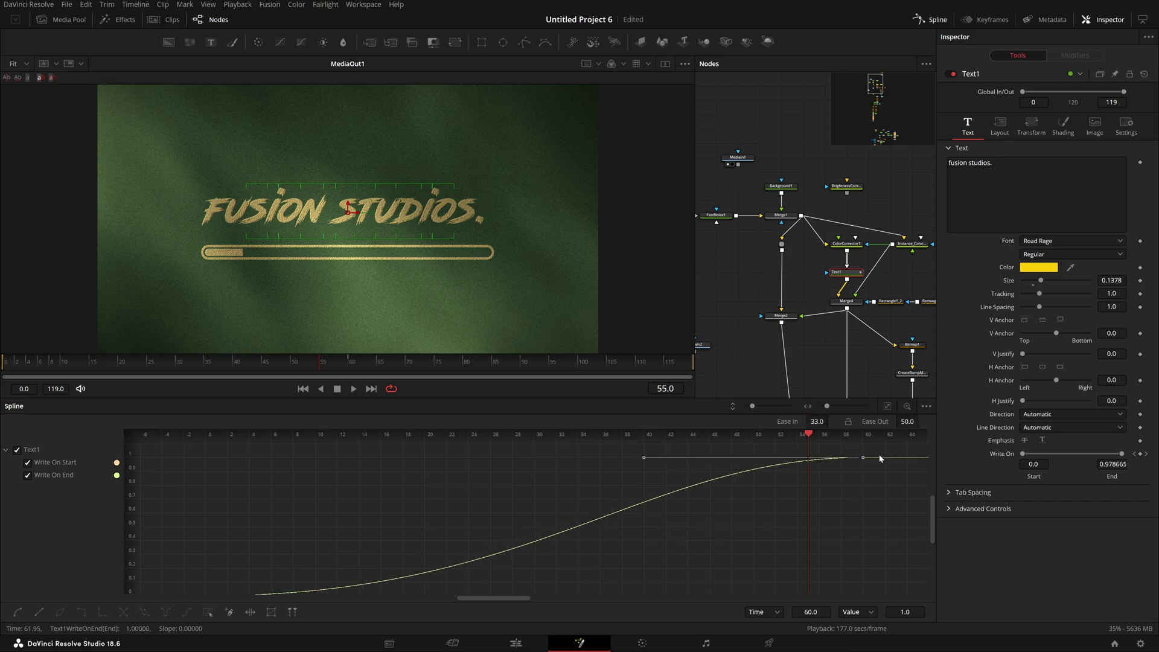
left_click_drag(817, 424, 852, 424)
key("ctrl+z")
key("ctrl+z")
key("ctrl+z")
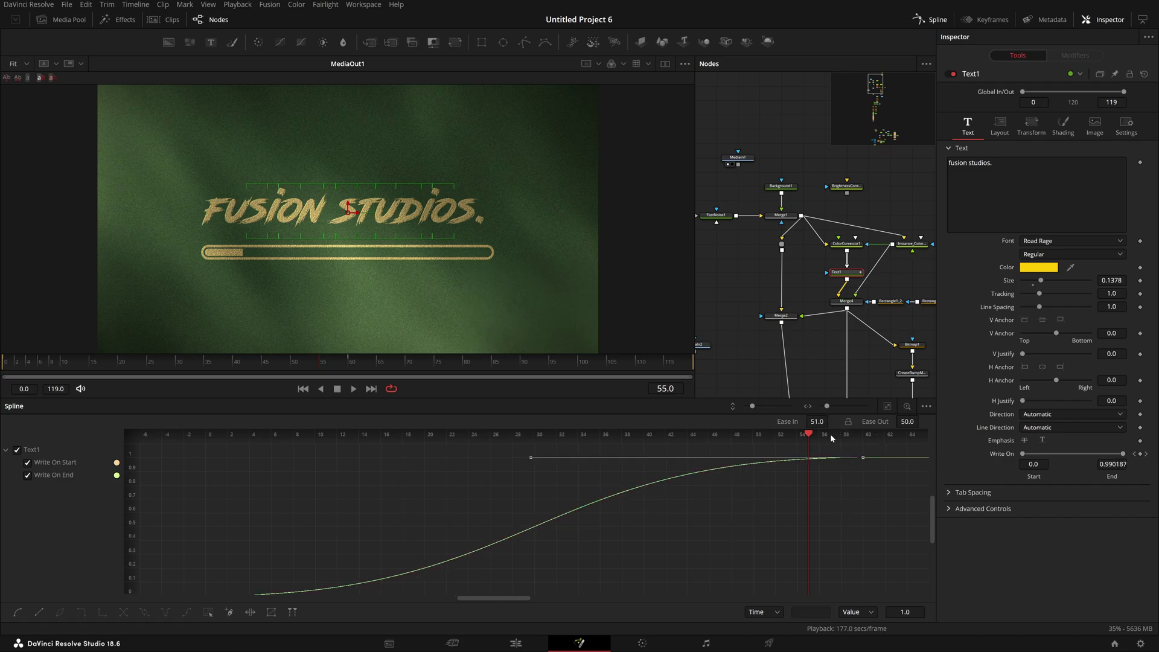
- Preview the title and loading-bar animation past frame 87 and close the Spline editor
left_click(726, 331)
left_click_drag(157, 381, 508, 404)
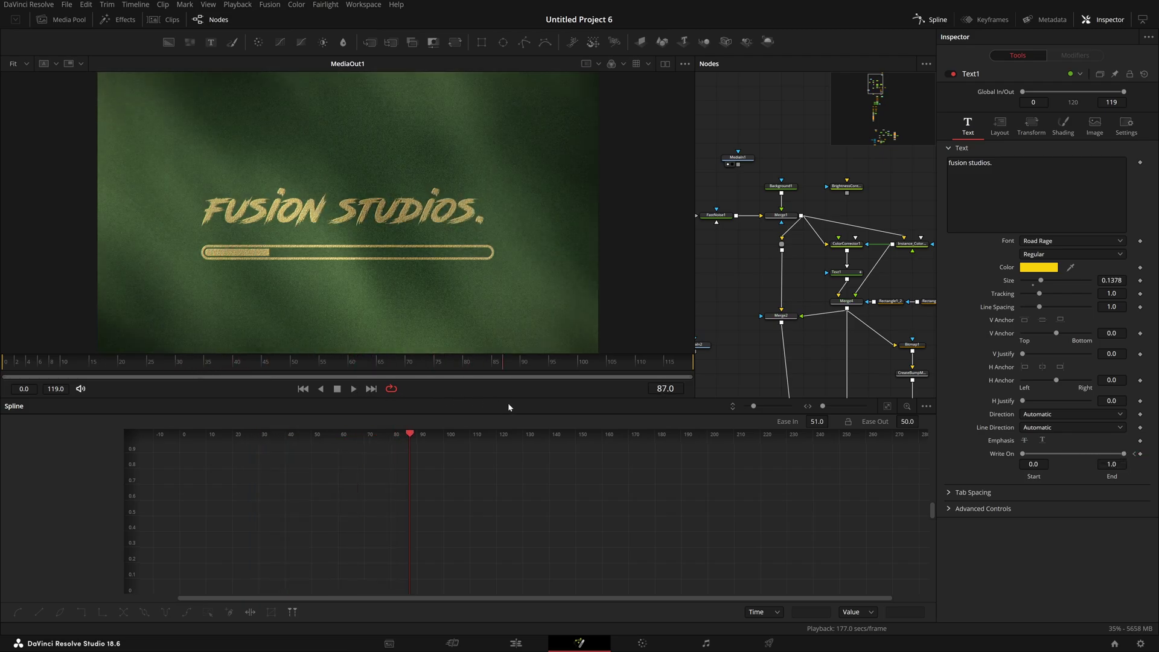
left_click(920, 20)
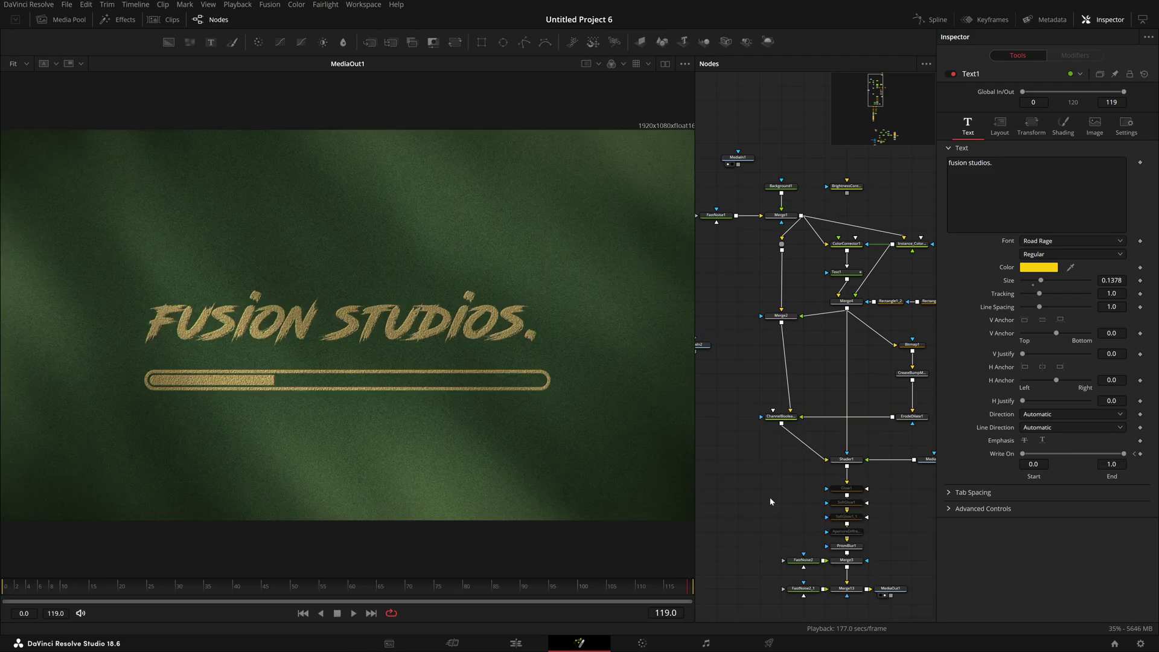
- Toggle Glow1, SoftGlow1 and SoftGlow1_1 on and off to compare the title with and without glow
scroll(770, 509, "down", 3)
scroll(772, 514, "up", 3)
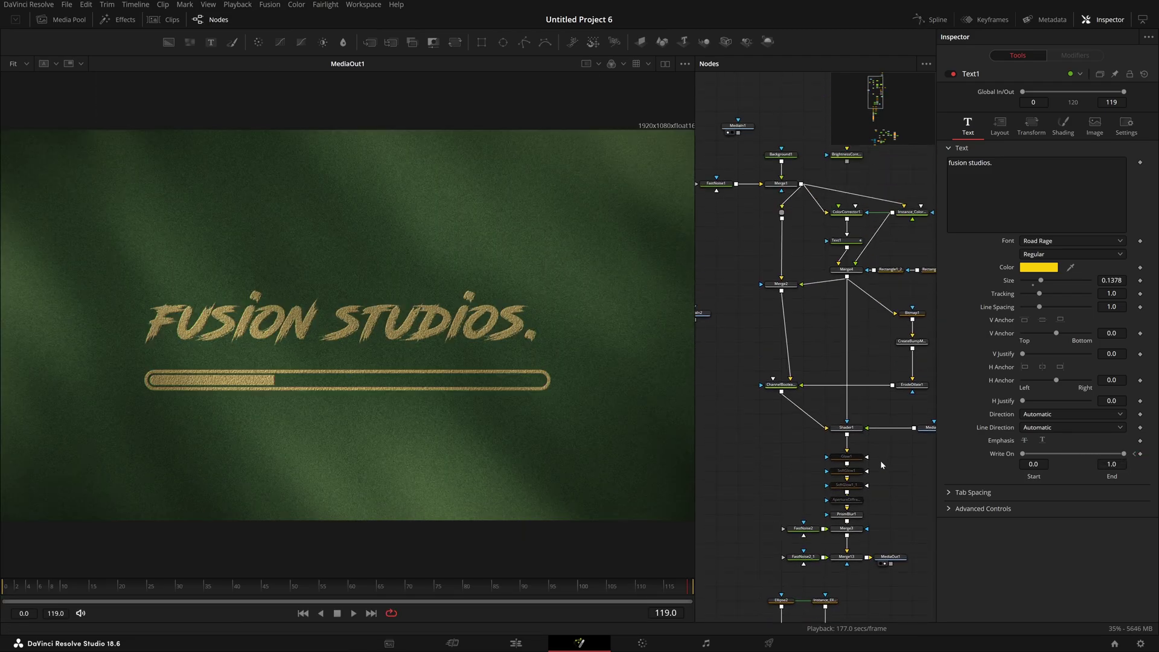
left_click_drag(886, 456, 856, 494)
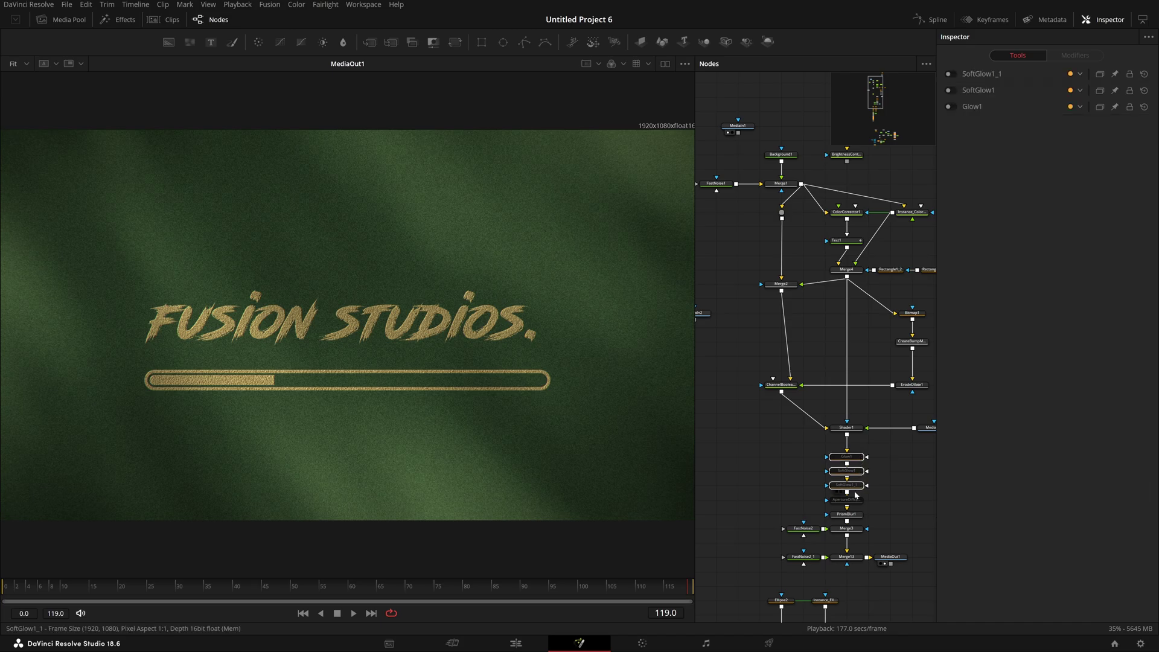
key("ctrl+p")
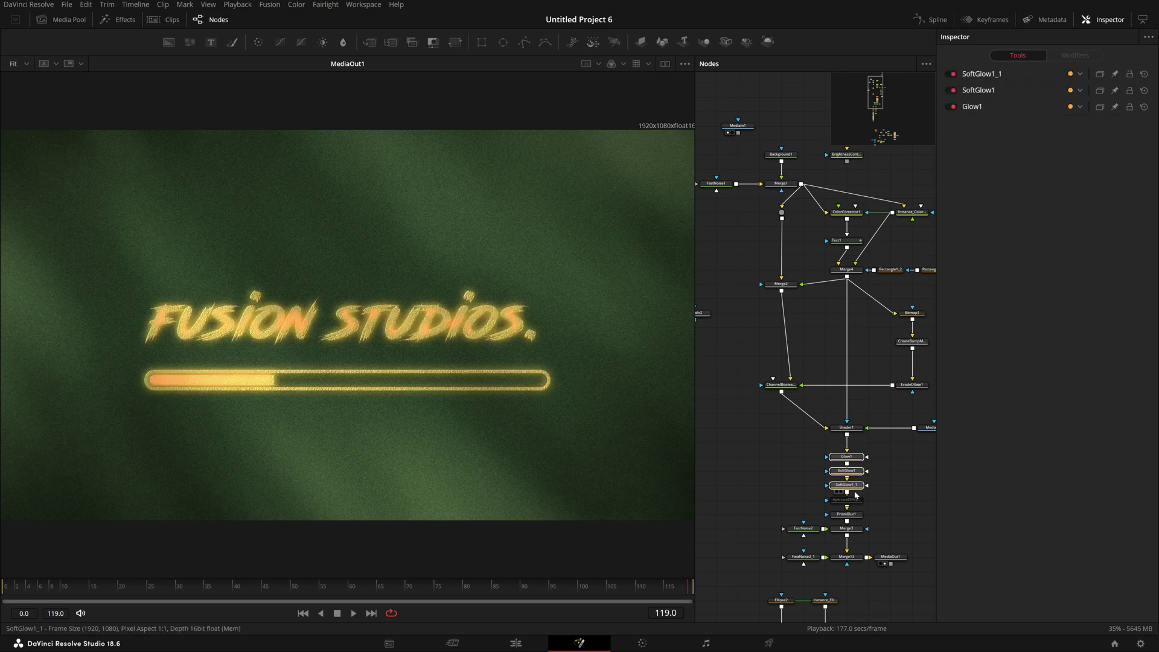
key("ctrl+p")
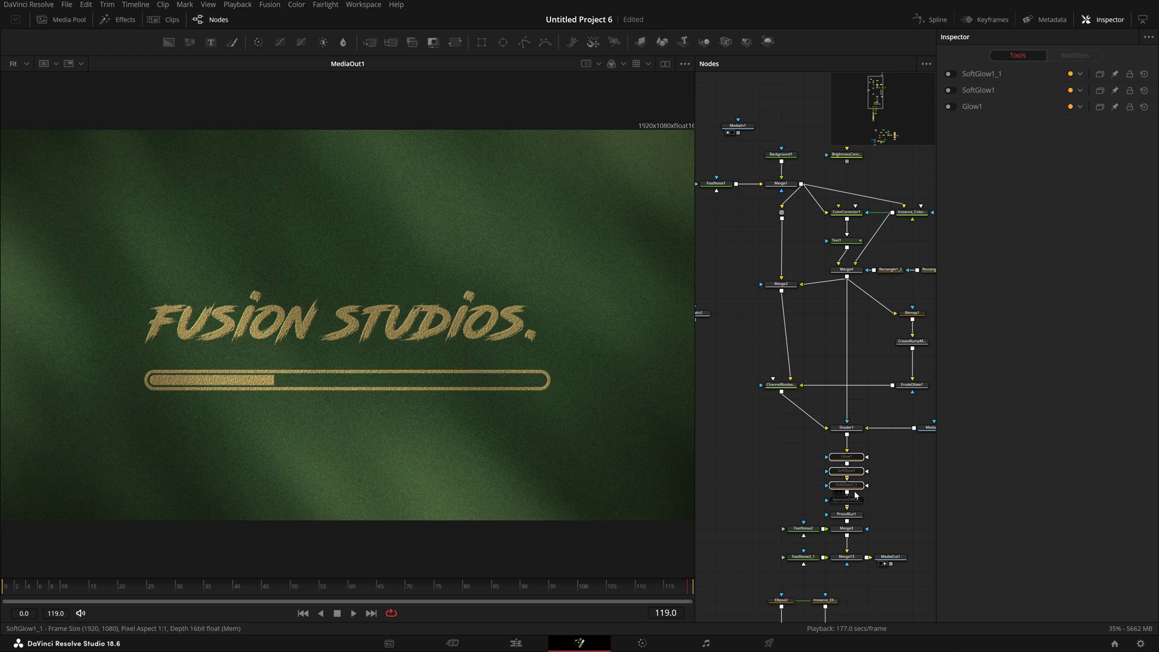
- Toggle ApertureDiffraction1 together with the three glow nodes to compare their effect, leaving all four bypassed
left_click(857, 502)
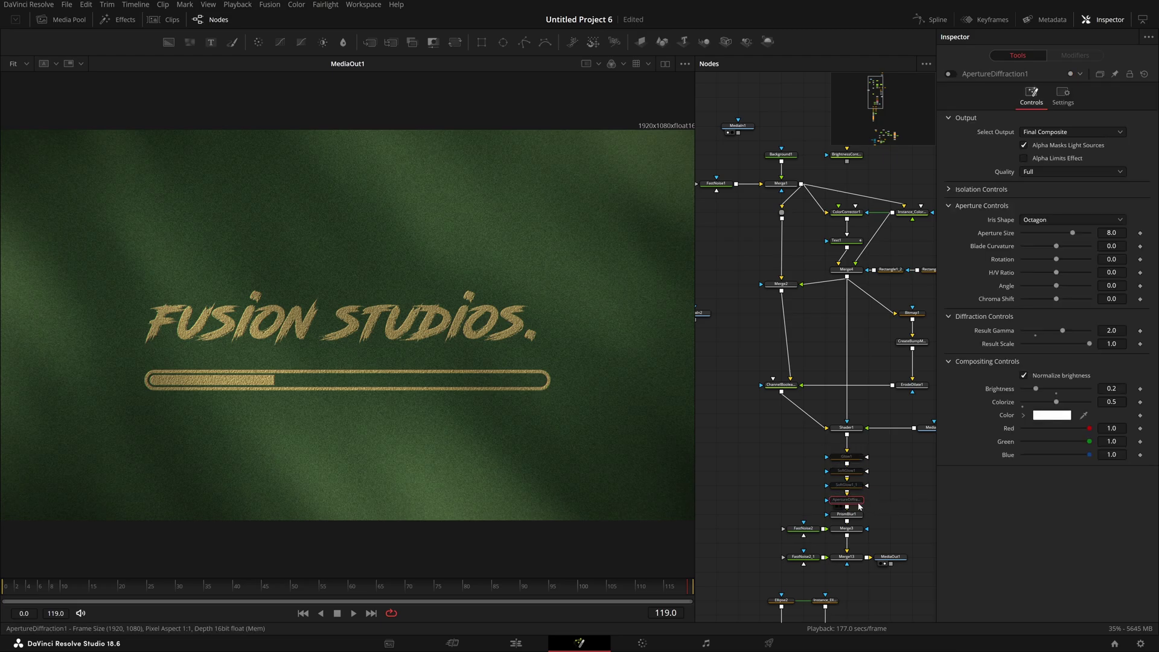
key("ctrl+p")
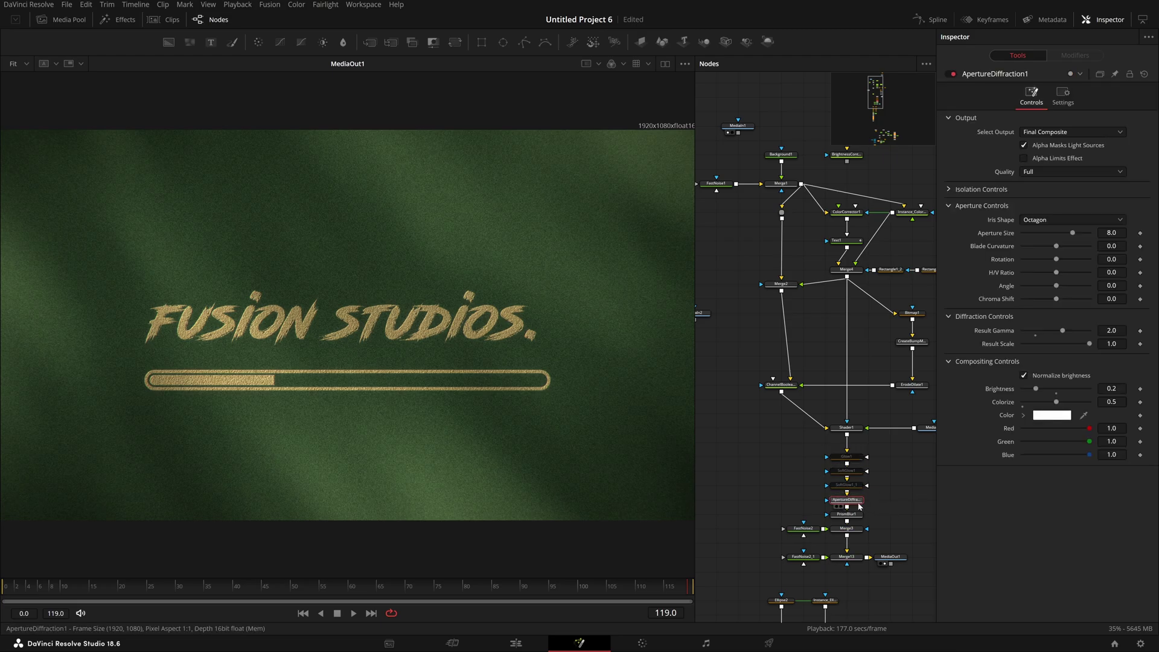
left_click_drag(868, 483, 849, 462)
key("ctrl+p")
key("ctrl+p")
left_click(885, 470)
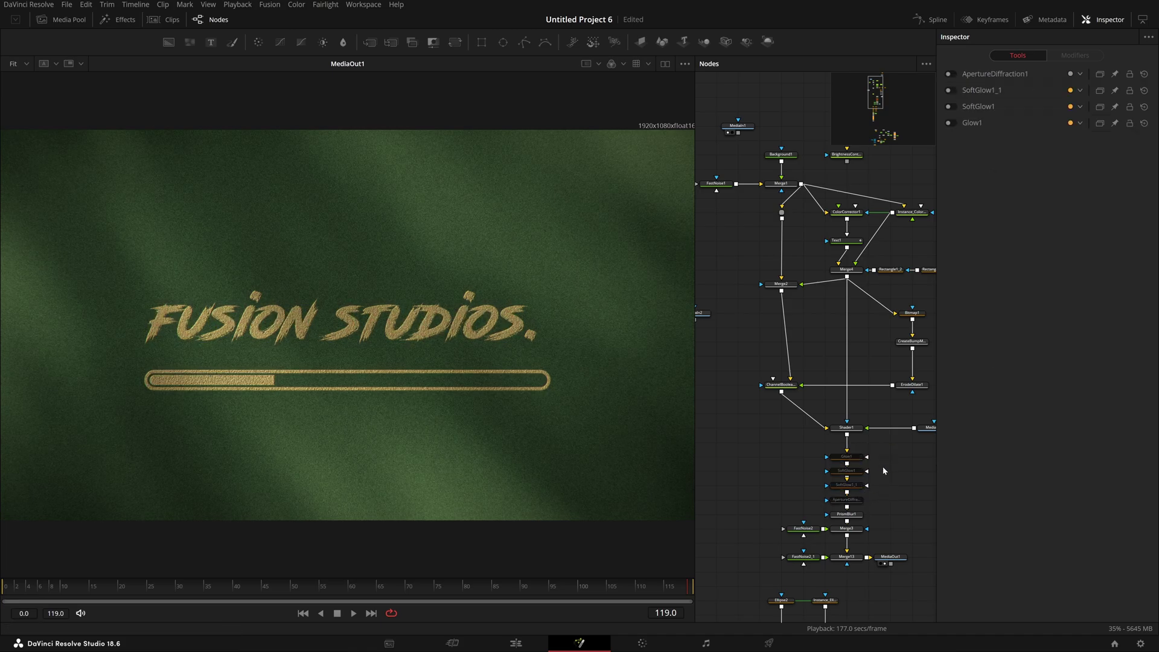
scroll(883, 467, "down", 4)
scroll(883, 467, "up", 4)
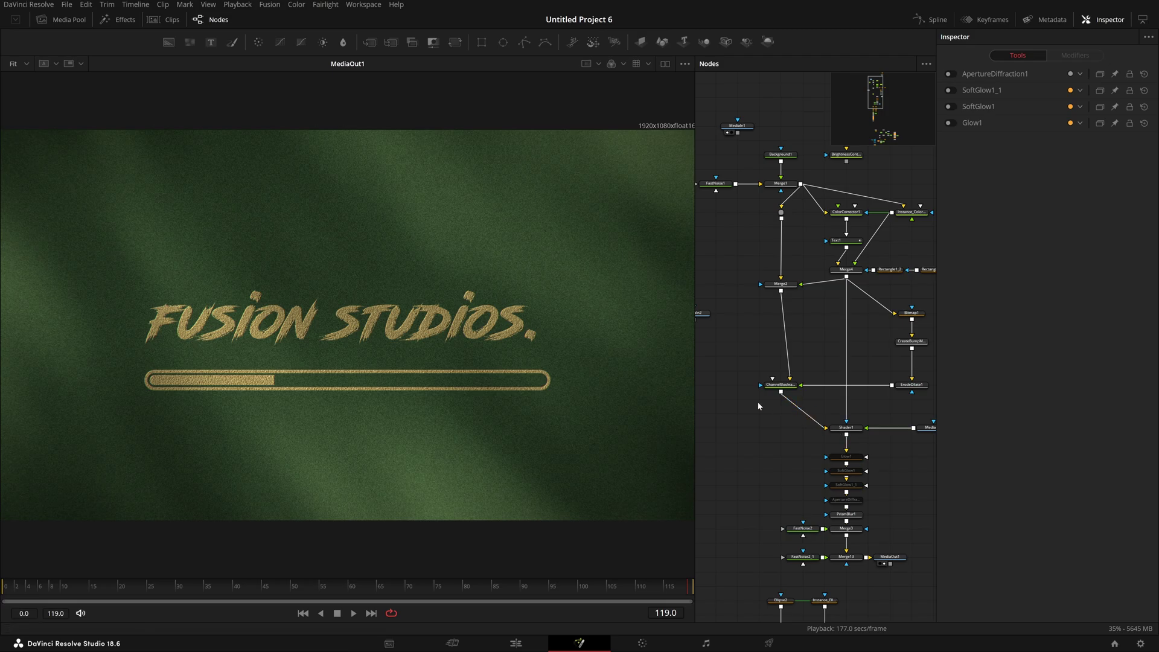
- Show the MediaIn2 reference image in the viewer and delete its node
left_click_drag(702, 338, 761, 362)
key("2")
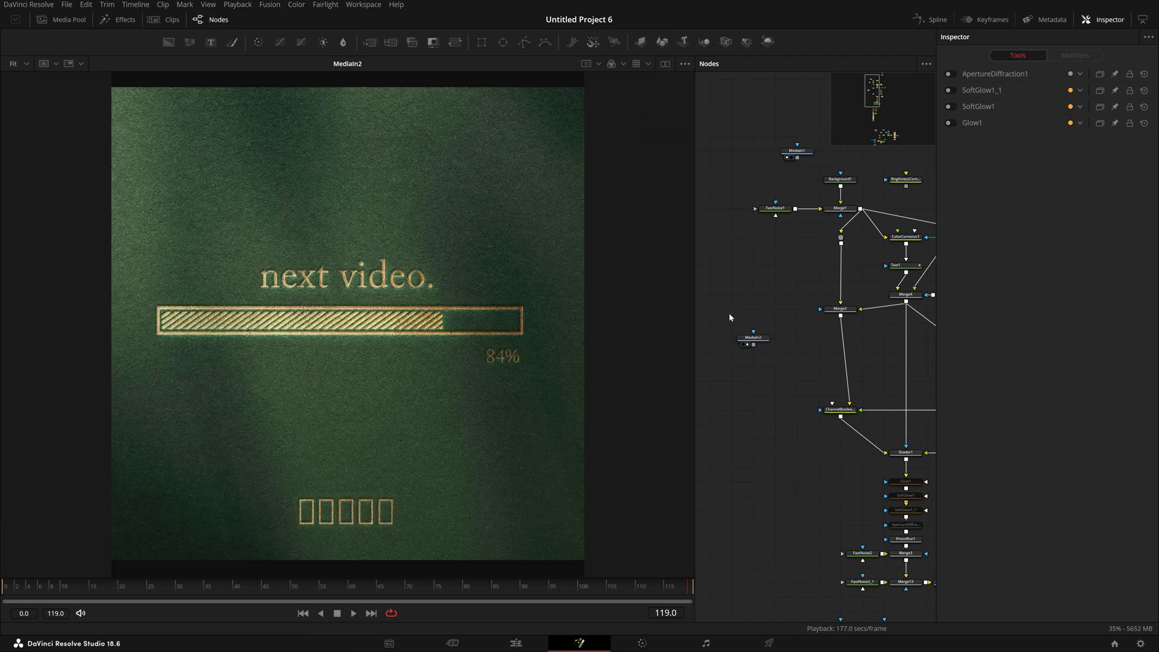
left_click(761, 338)
key("Delete")
- Show the final MediaOut1 result in the viewer again
scroll(751, 406, "down", 3)
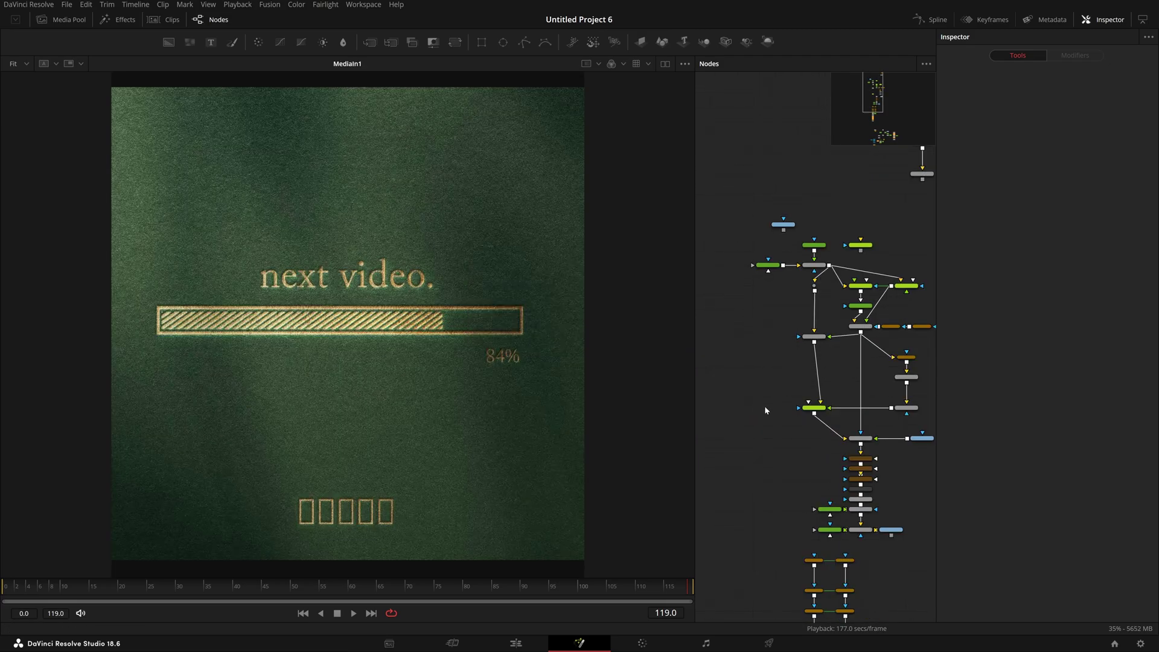
scroll(777, 411, "up", 2)
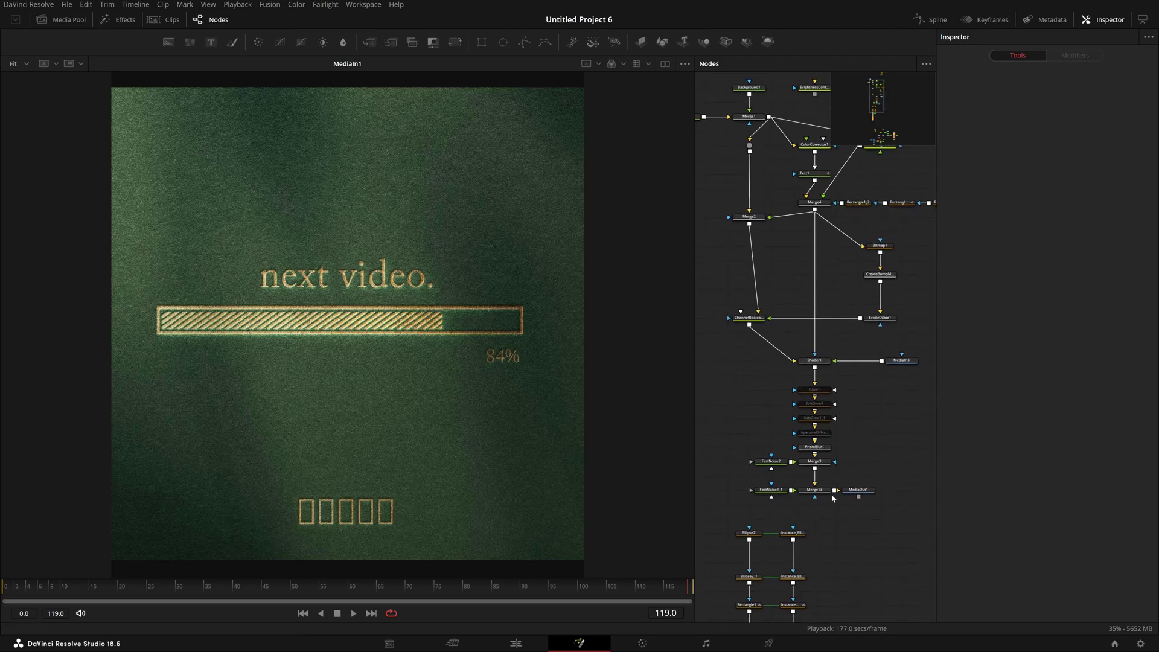
key("1")
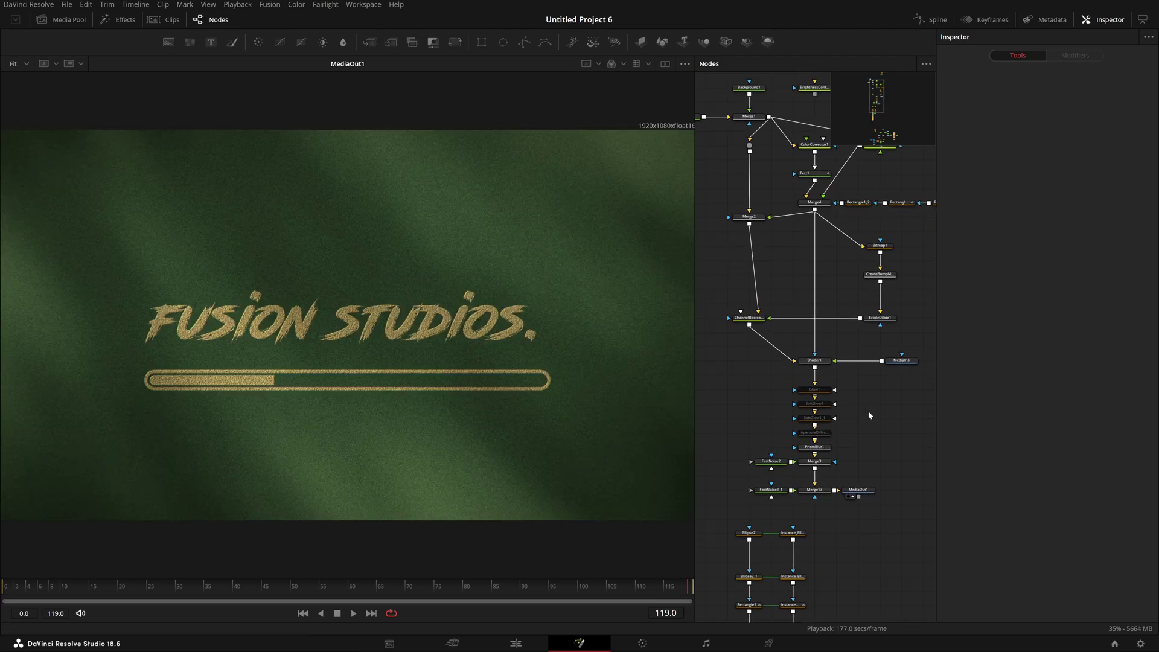
scroll(869, 413, "down", 1)
scroll(853, 360, "up", 1)
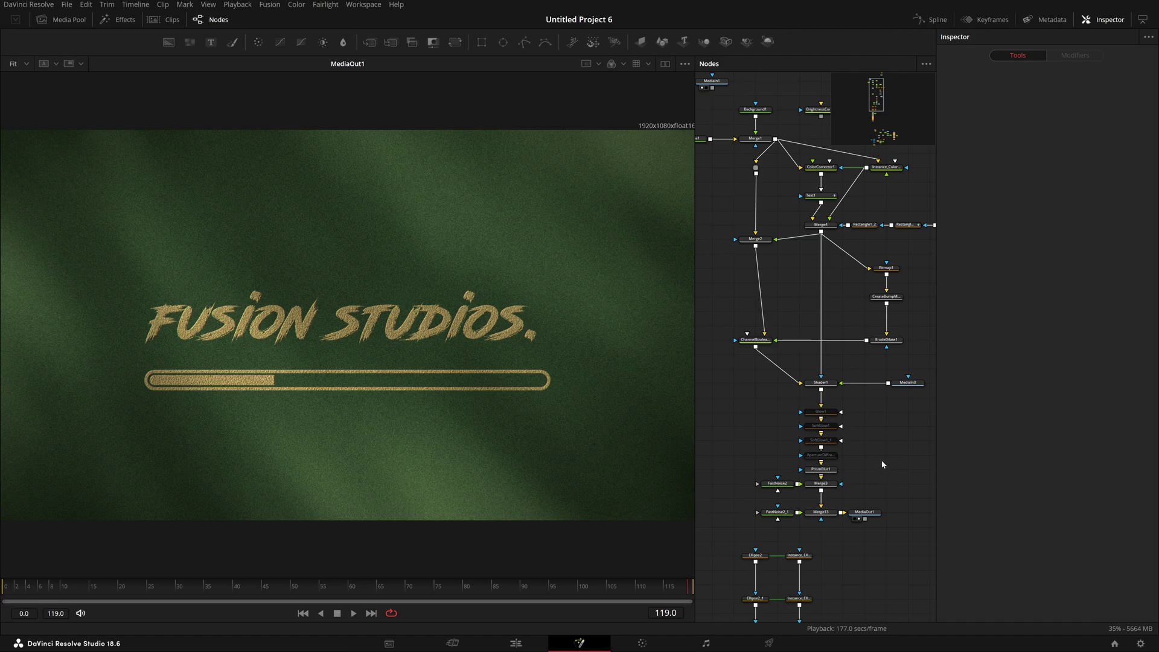
- Stack the three Rectangle mask nodes in a vertical column beside Merge4
left_click_drag(869, 292, 814, 400)
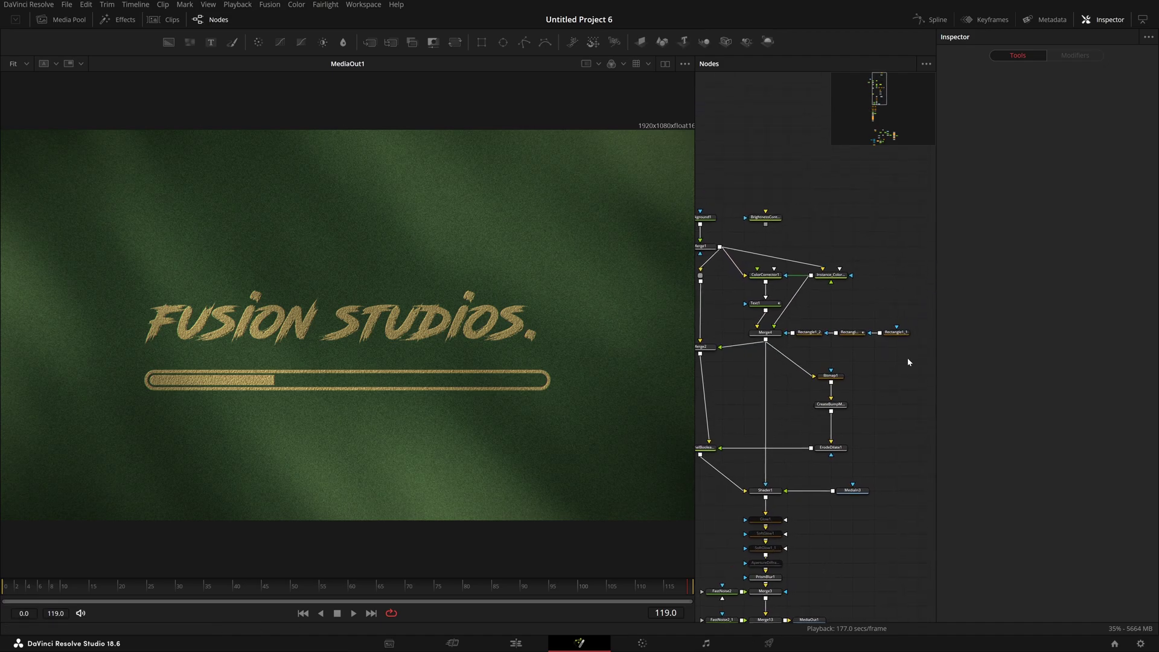
left_click_drag(898, 334, 852, 318)
left_click_drag(810, 334, 853, 335)
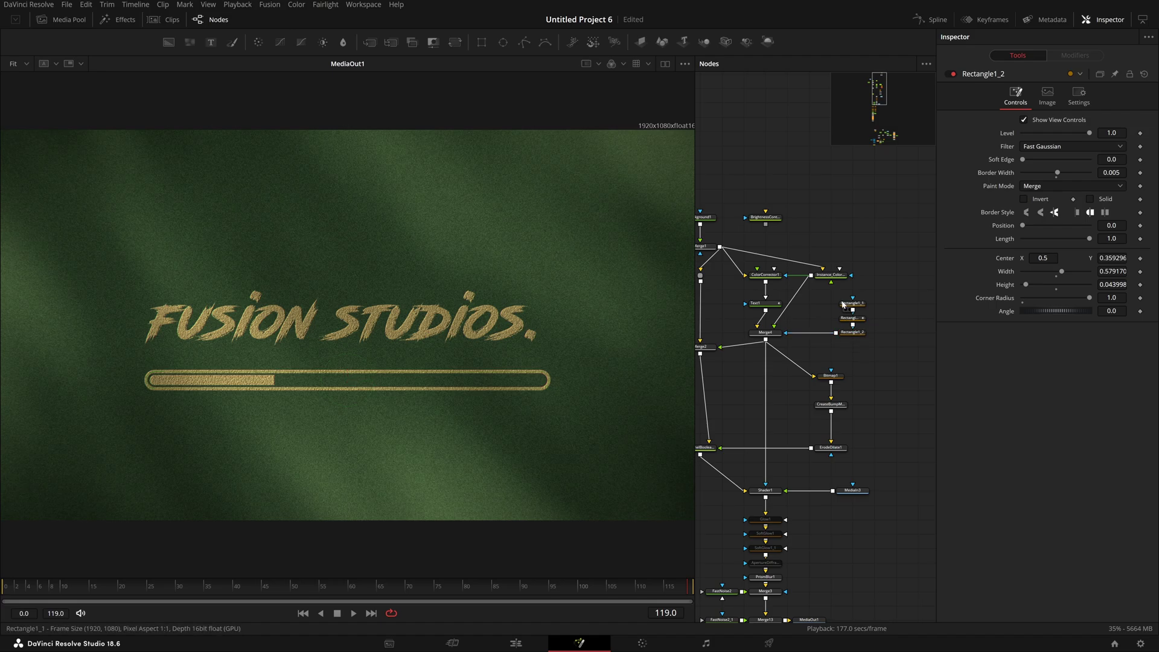
- Reposition Instance_ColorCorrector1 and the Rectangle mask column to leave more room around Merge4
left_click_drag(839, 277, 817, 278)
left_click(823, 276)
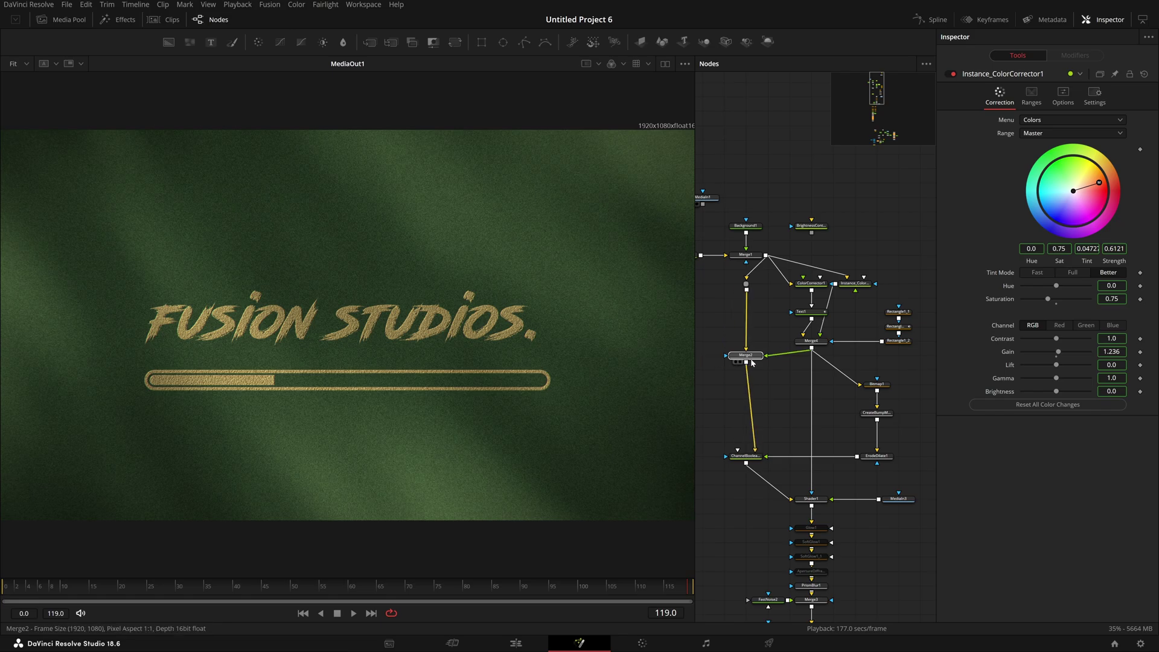
left_click(746, 357)
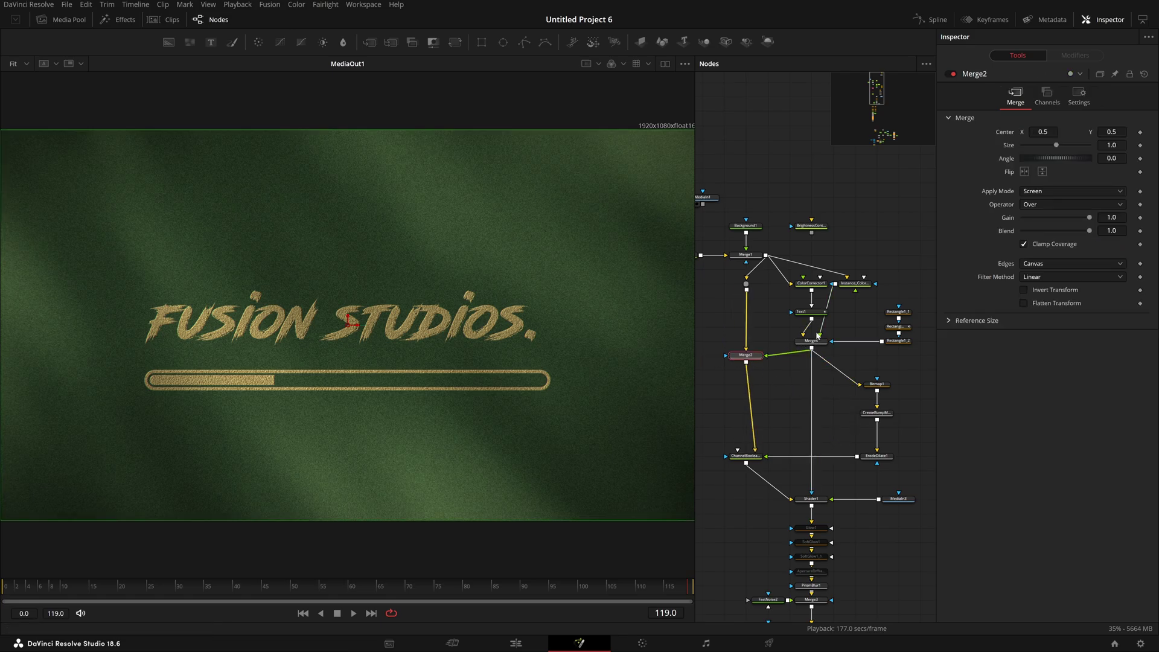
left_click_drag(864, 283, 891, 365)
- Line up Bitmap1, CreateBumpMap1 and ErodeDilate1 in a column leading down to the Channel Booleans node
left_click_drag(899, 342, 832, 415)
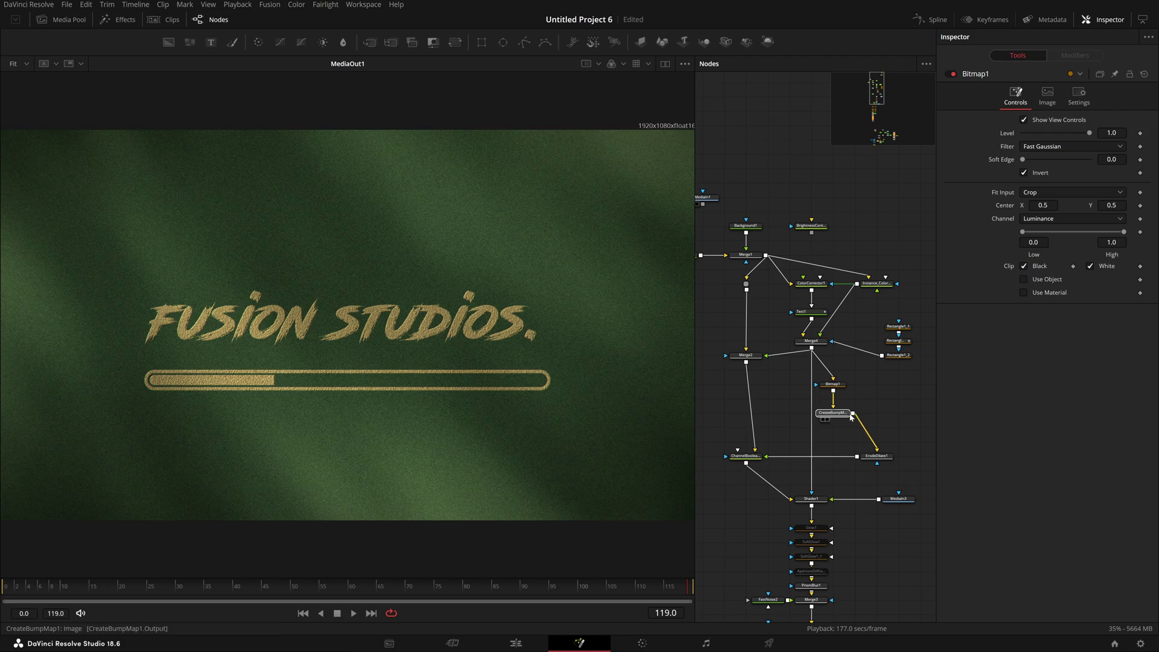
left_click_drag(876, 456, 834, 456)
left_click(757, 458)
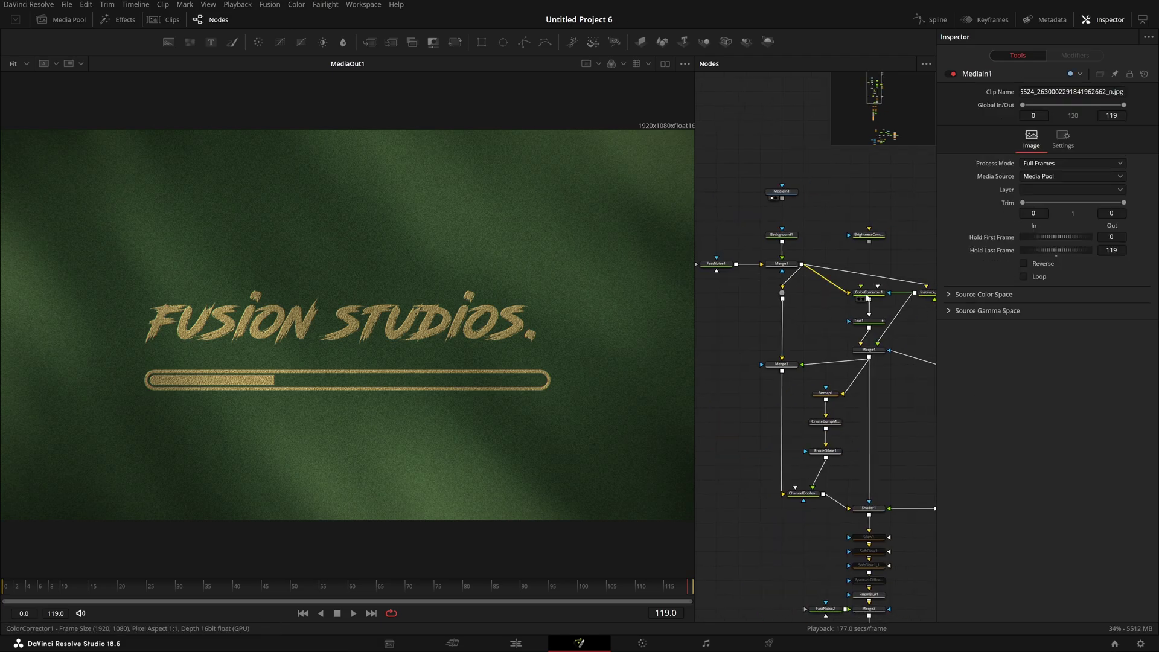
- Align the main node chain from Instance_ColorCorrector1 down to the output, with MediaIn3 level beside Shader1, and save the project
left_click_drag(827, 294, 846, 269)
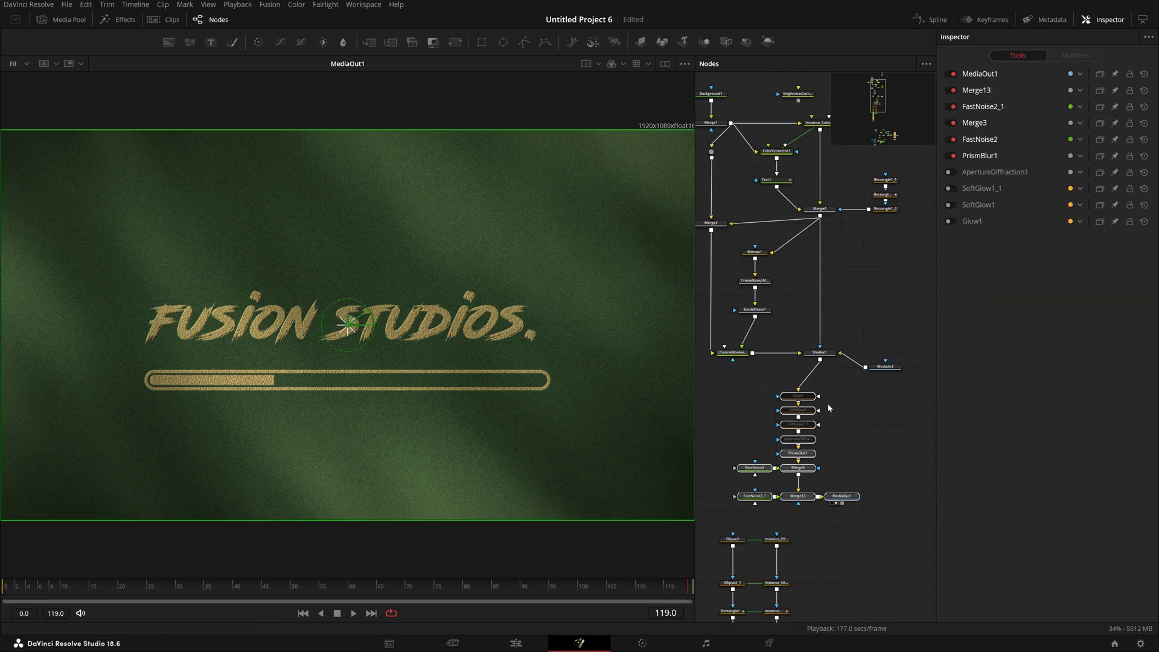
left_click_drag(806, 397, 827, 397)
left_click_drag(887, 367, 888, 353)
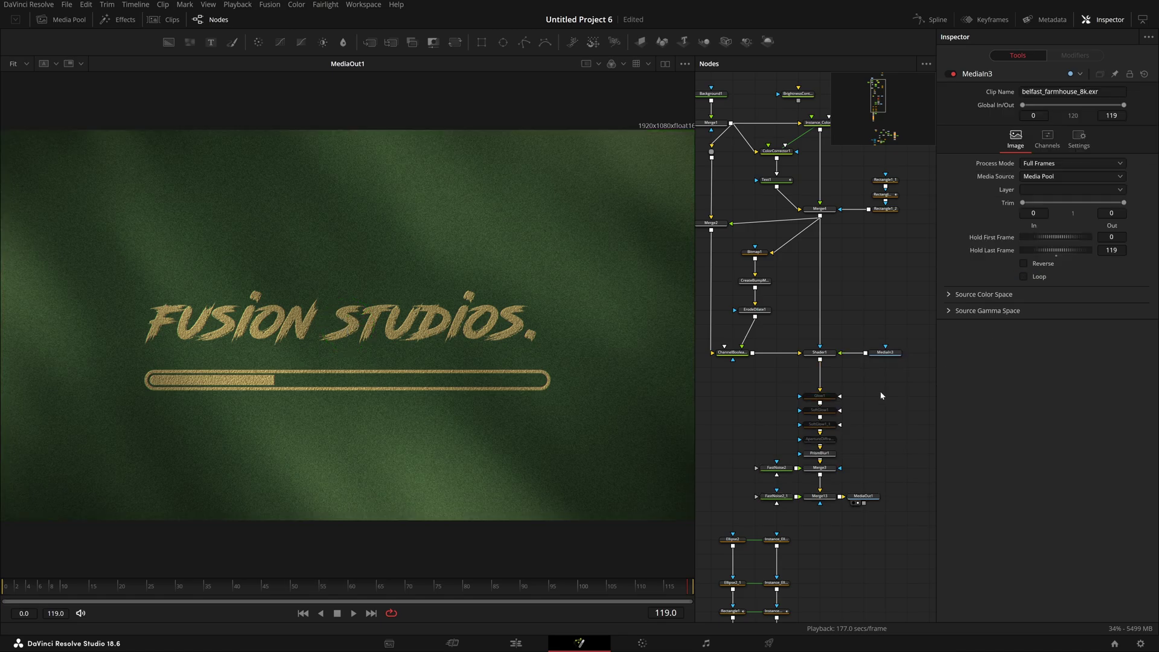
scroll(880, 391, "down", 2)
key("ctrl+s")
- Reposition PipeRouter1 on the connection between Merge1 and Merge2
scroll(831, 268, "up", 3)
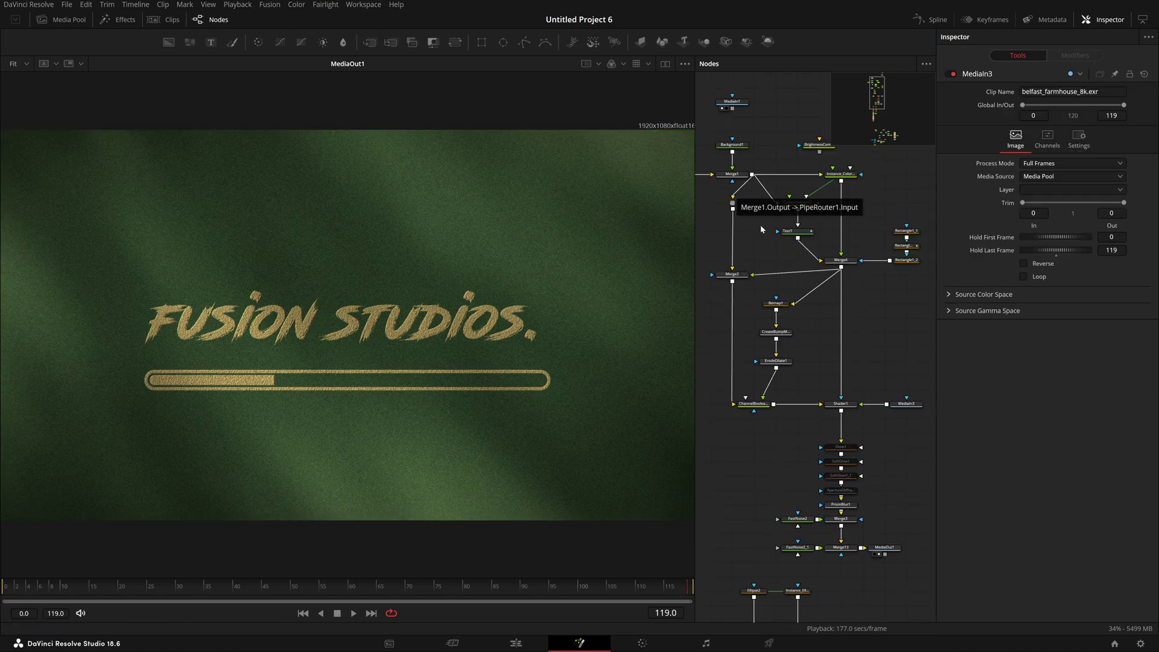
left_click_drag(733, 204, 737, 185)
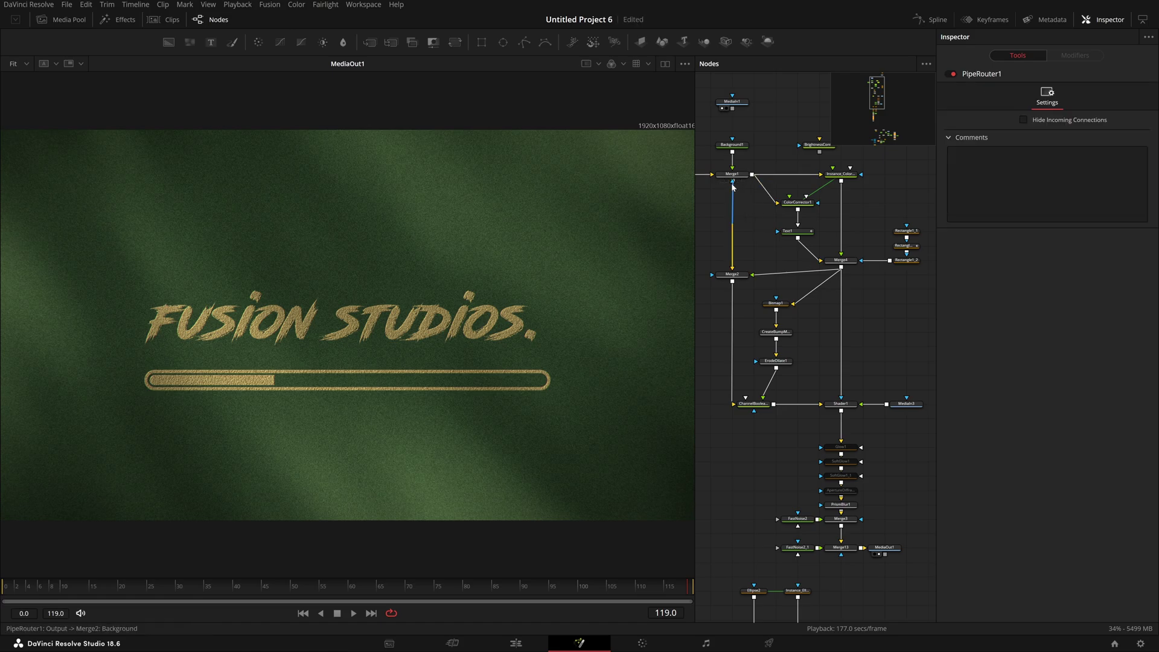
left_click(733, 174)
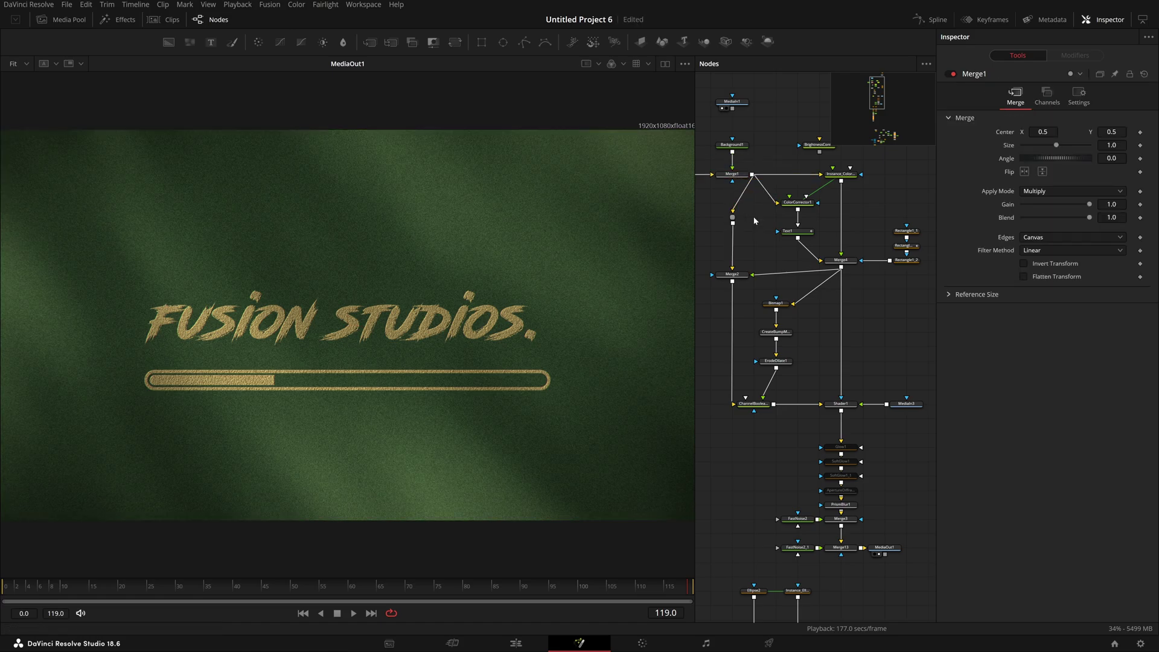
left_click(733, 205)
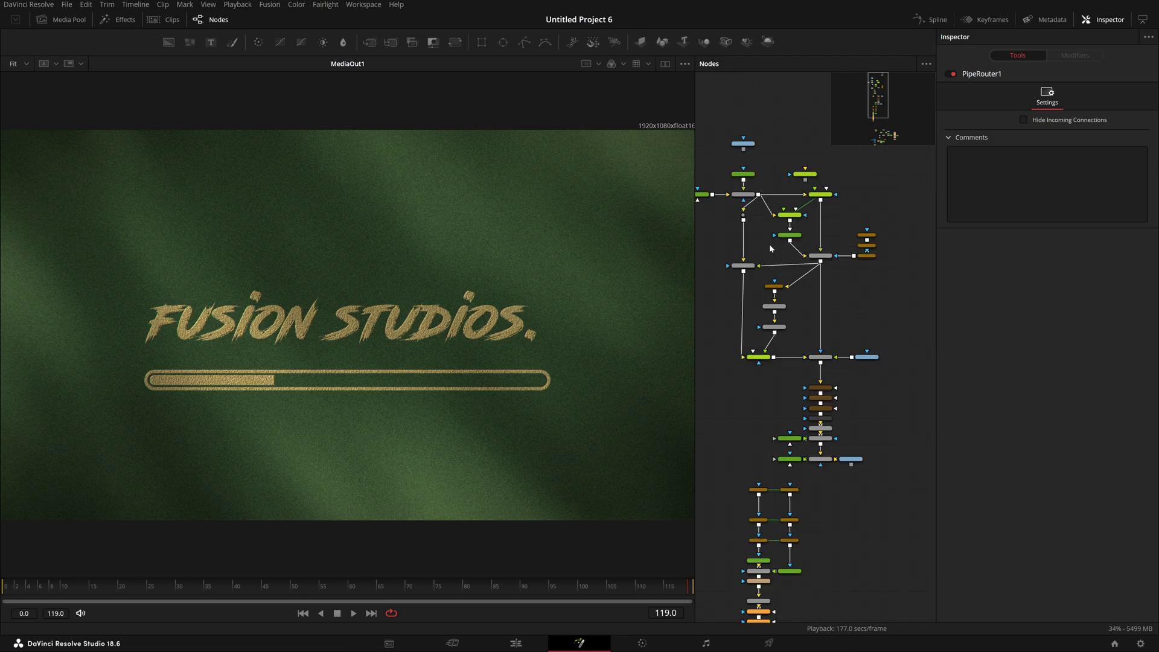